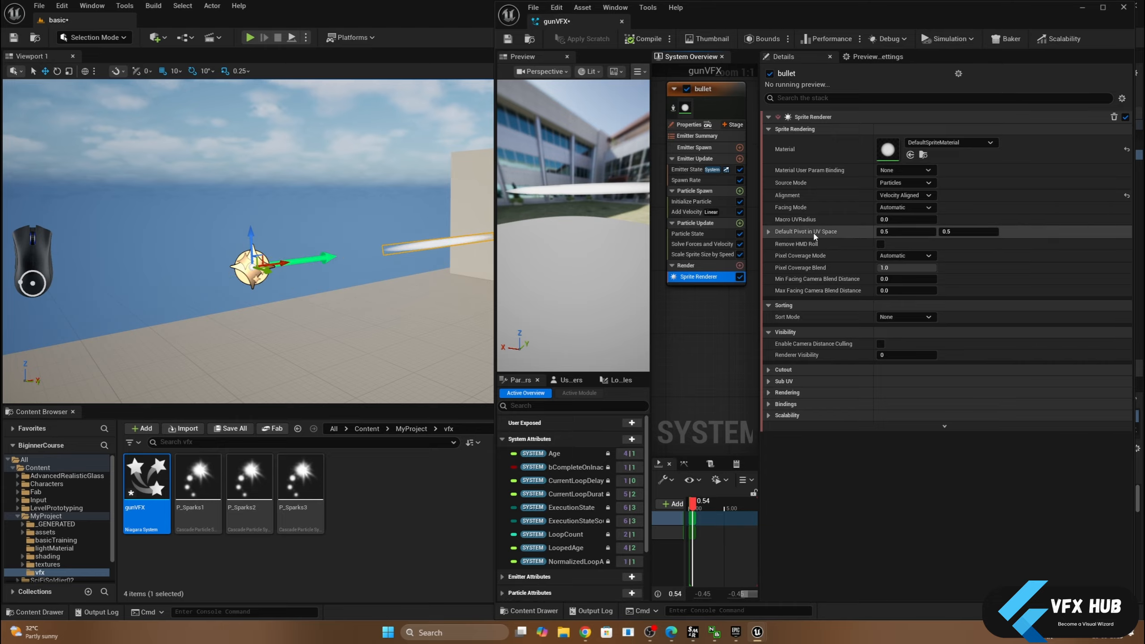
- Set the bullet emitter's Uniform Sprite Size to 20 in Initialize Particle and hide the editor overlays in the level viewport
click(962, 233)
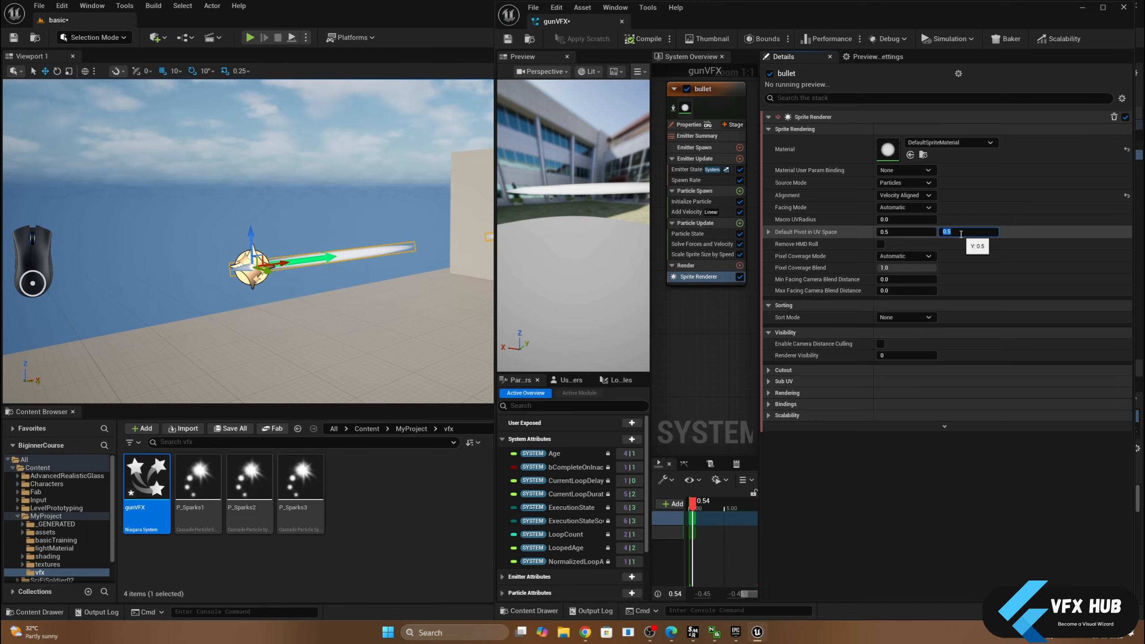
click(691, 201)
click(915, 267)
text(20)
key(Return)
right_drag(273, 254, 306, 230)
key(g)
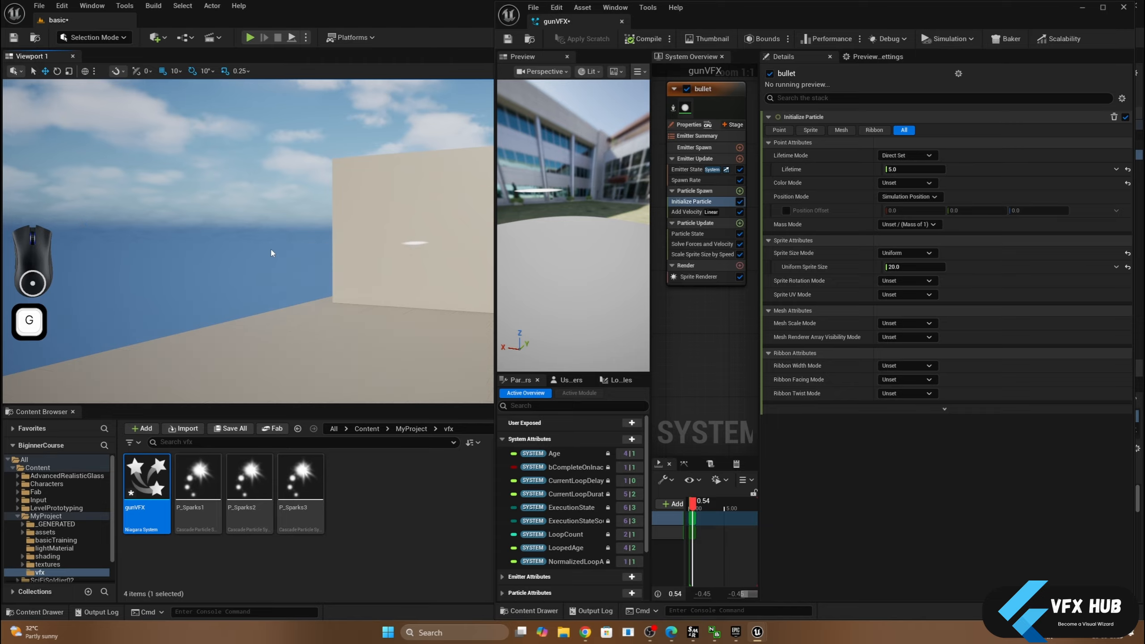
- Examine the bullets' path at the target wall from several sides in the level viewport
scroll(273, 254, up, 4)
mouse_move(272, 252)
alt+mouse_down()
mouse_move(384, 246)
mouse_move(253, 253)
alt+mouse_up()
scroll(252, 252, down, 5)
middle_drag(252, 253, 293, 251)
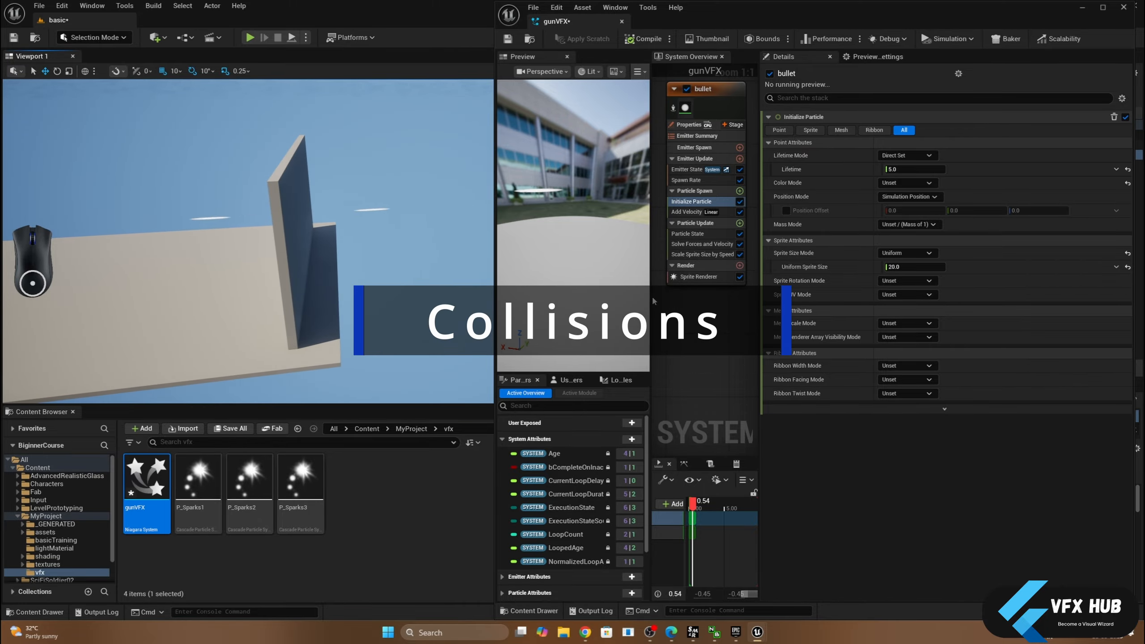
drag(651, 298, 582, 302)
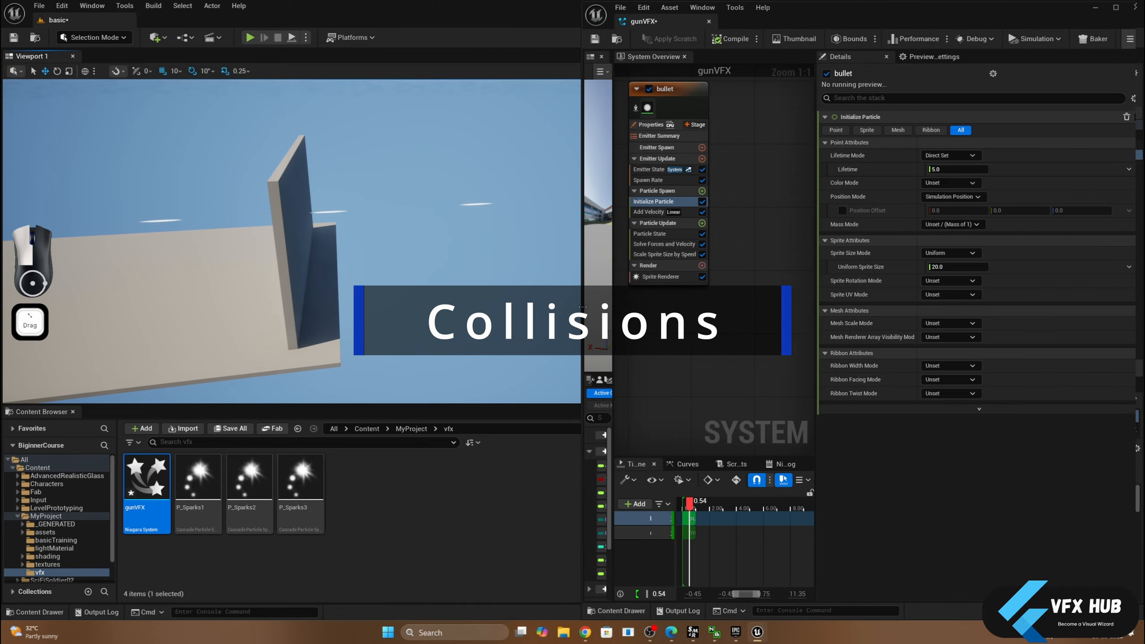
middle_drag(333, 290, 289, 289)
right_drag(334, 291, 374, 253)
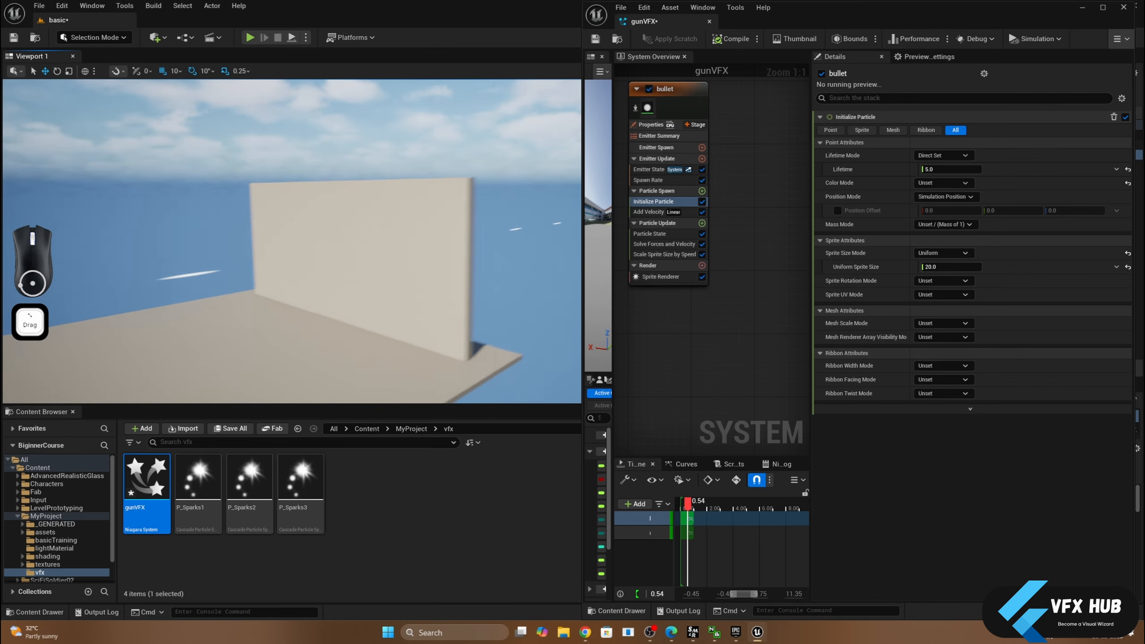
middle_drag(333, 291, 311, 298)
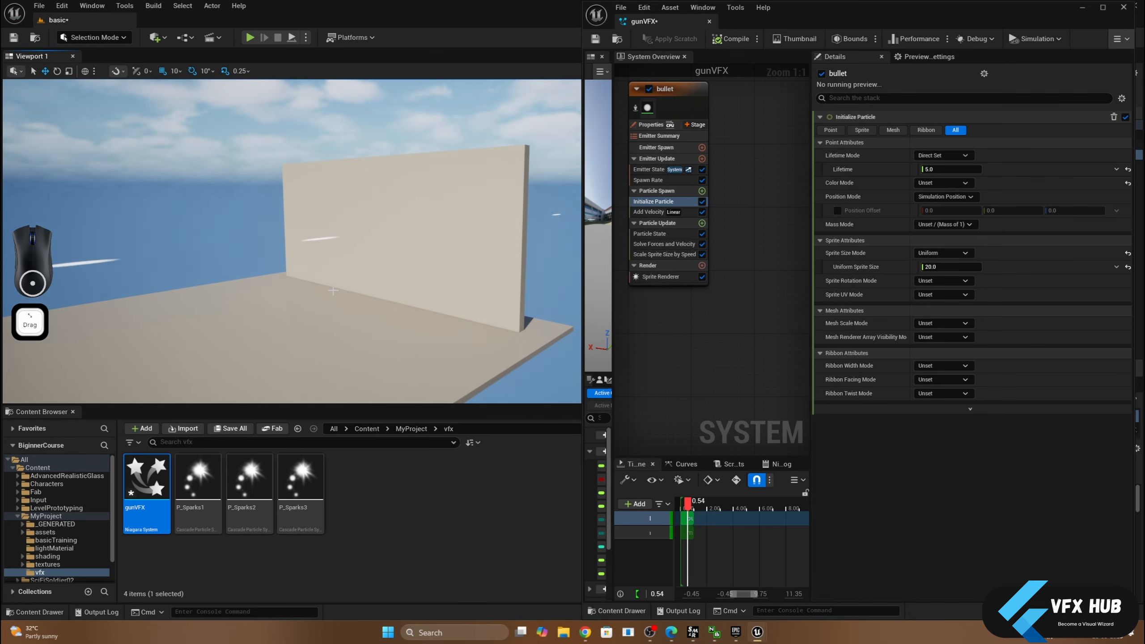
- Select the targe wall in the level and open its static mesh Box_A2565304 in a maximized editor window
click(1083, 8)
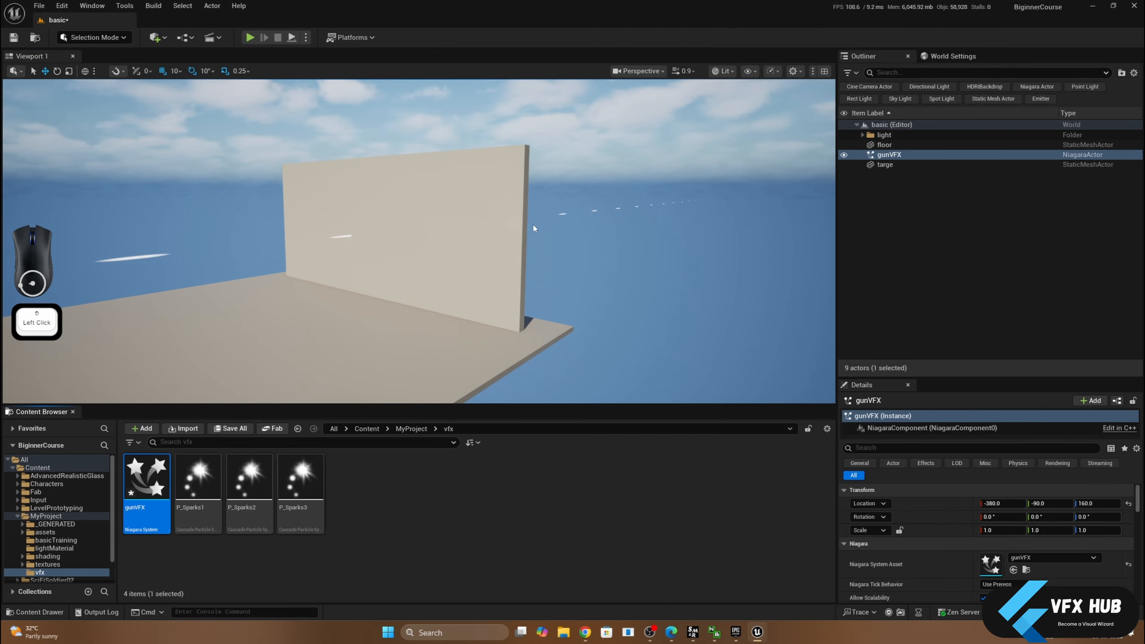
click(494, 231)
drag(894, 378, 925, 187)
middle_drag(637, 249, 554, 266)
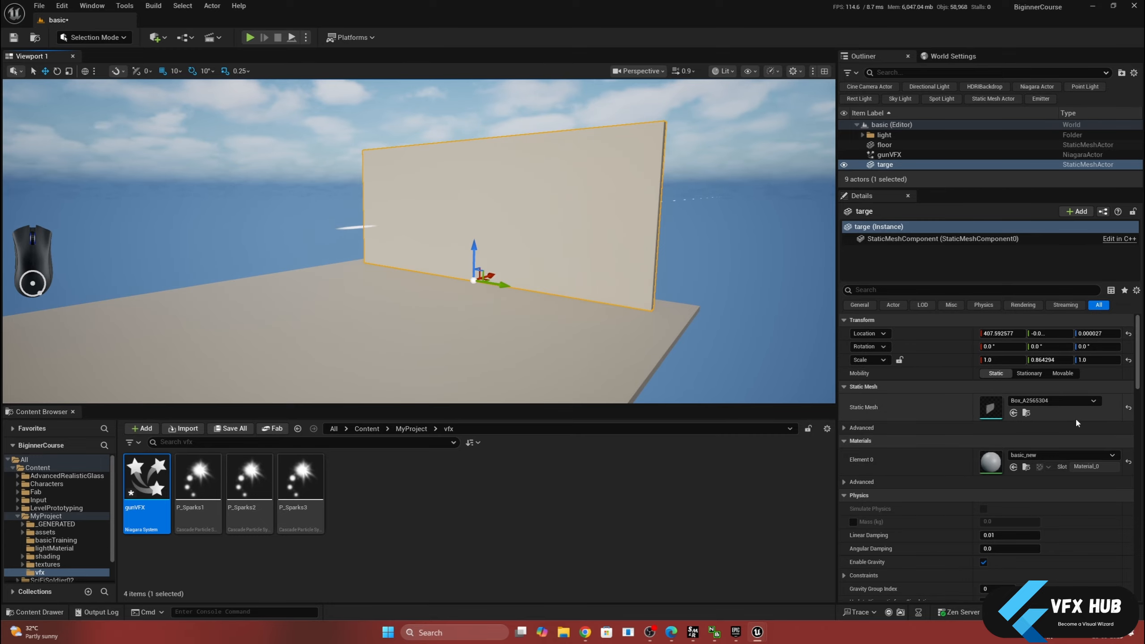
double_click(995, 410)
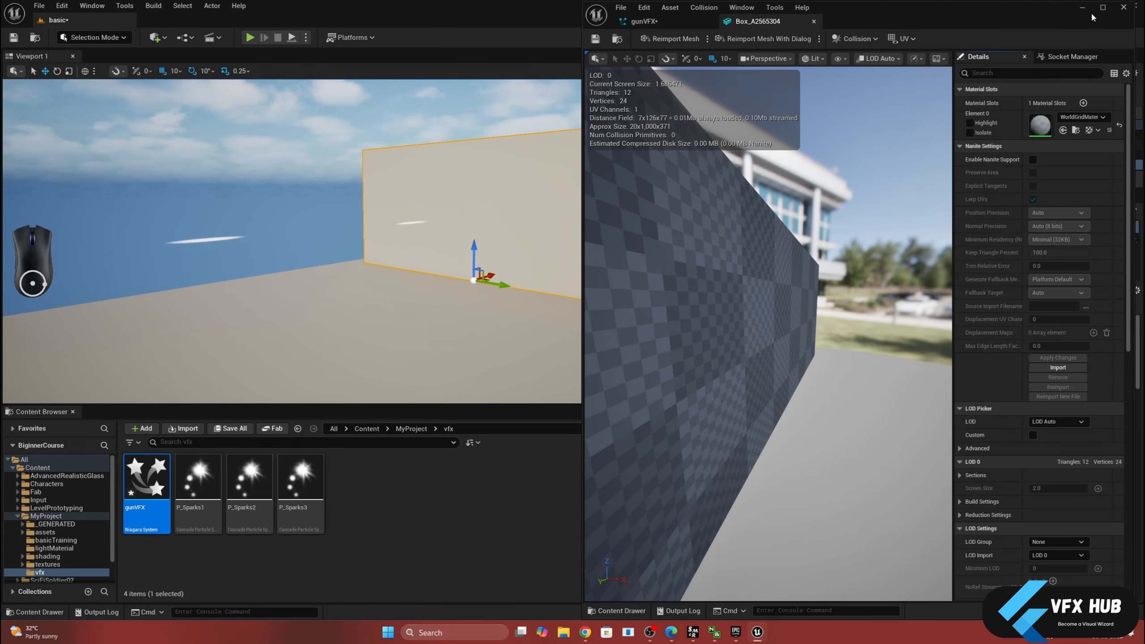
click(1103, 13)
scroll(371, 215, down, 4)
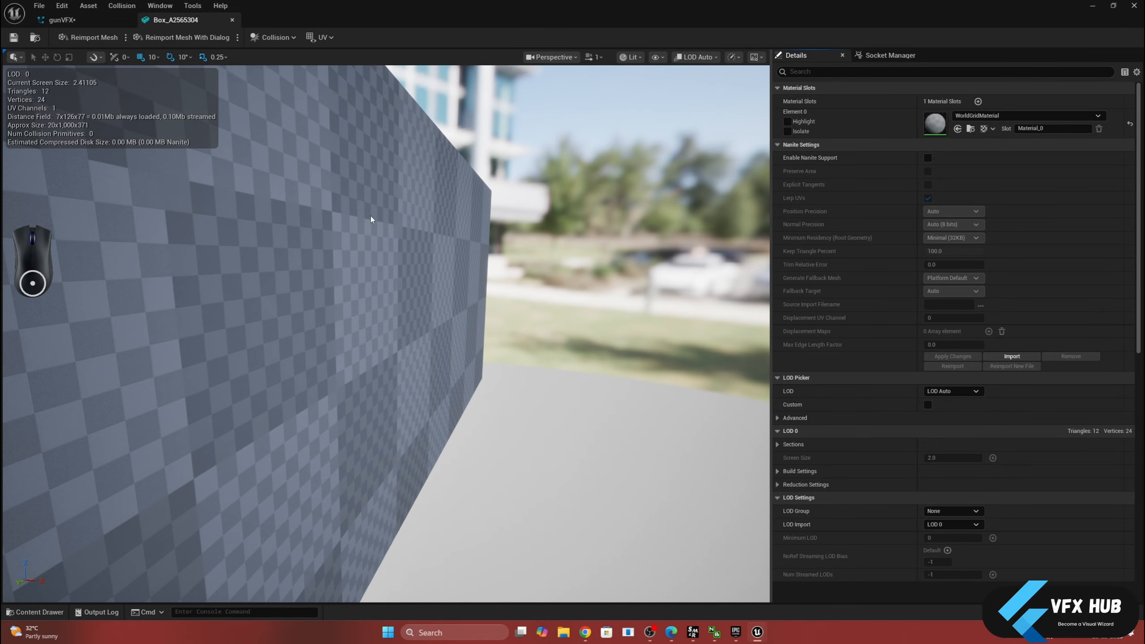
scroll(372, 218, down, 2)
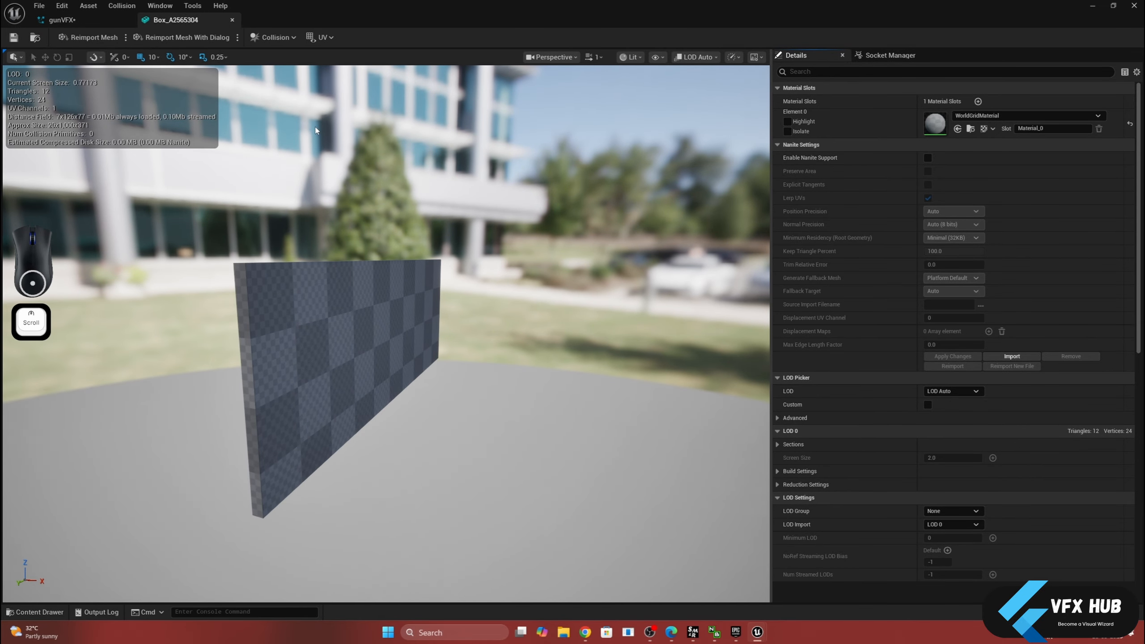
drag(327, 154, 327, 234)
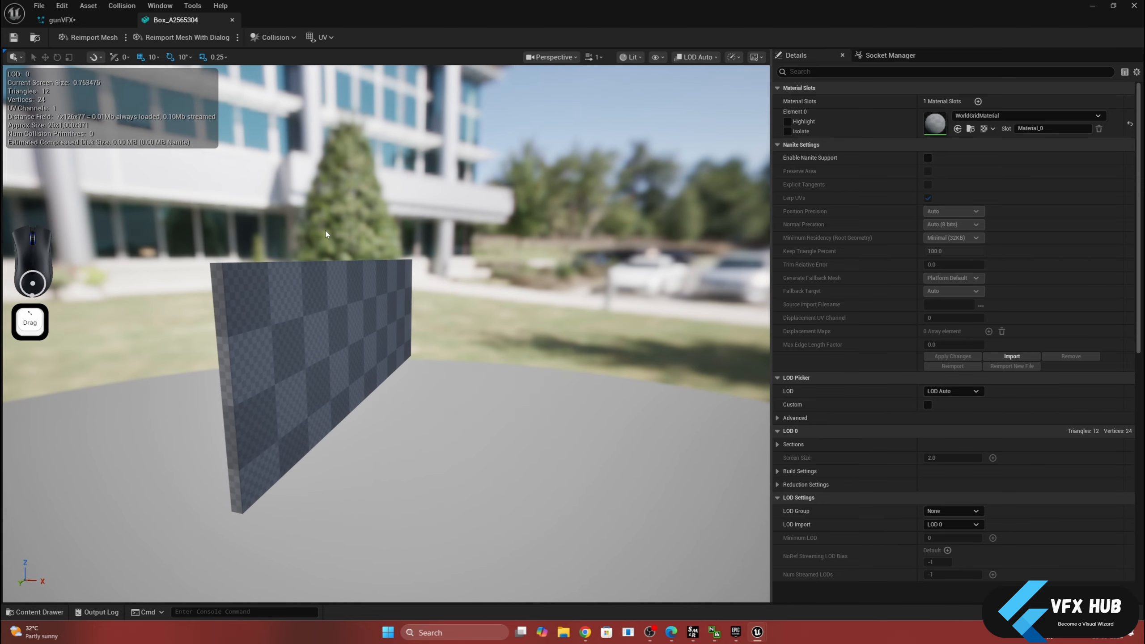
- Check the wall mesh's simple and complex collision by toggling each collision display on and off
click(657, 57)
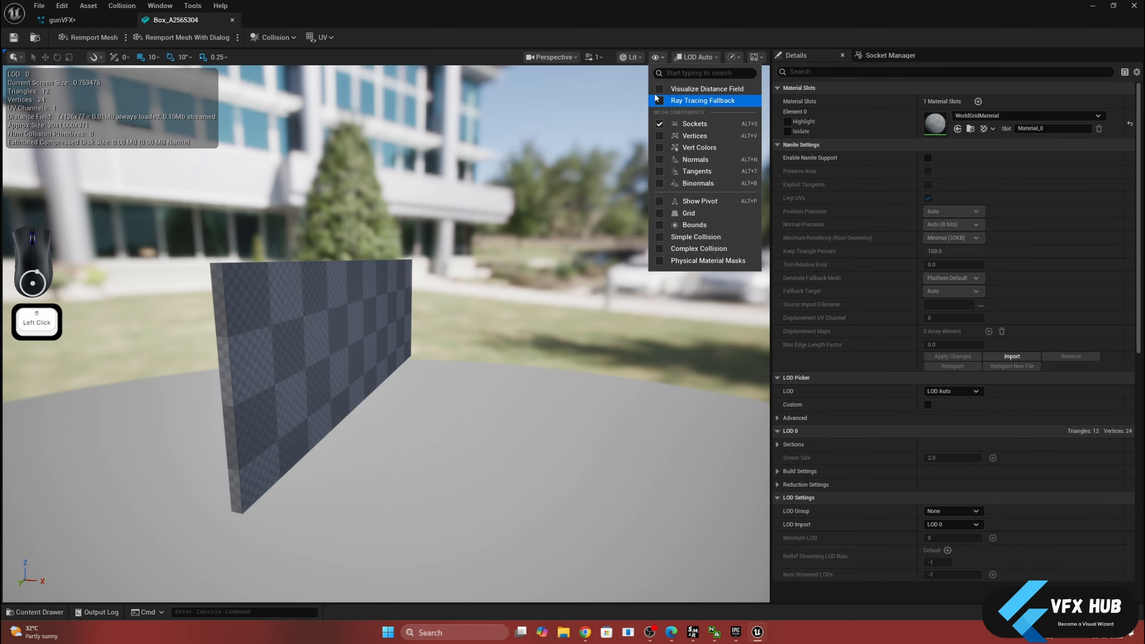
click(660, 238)
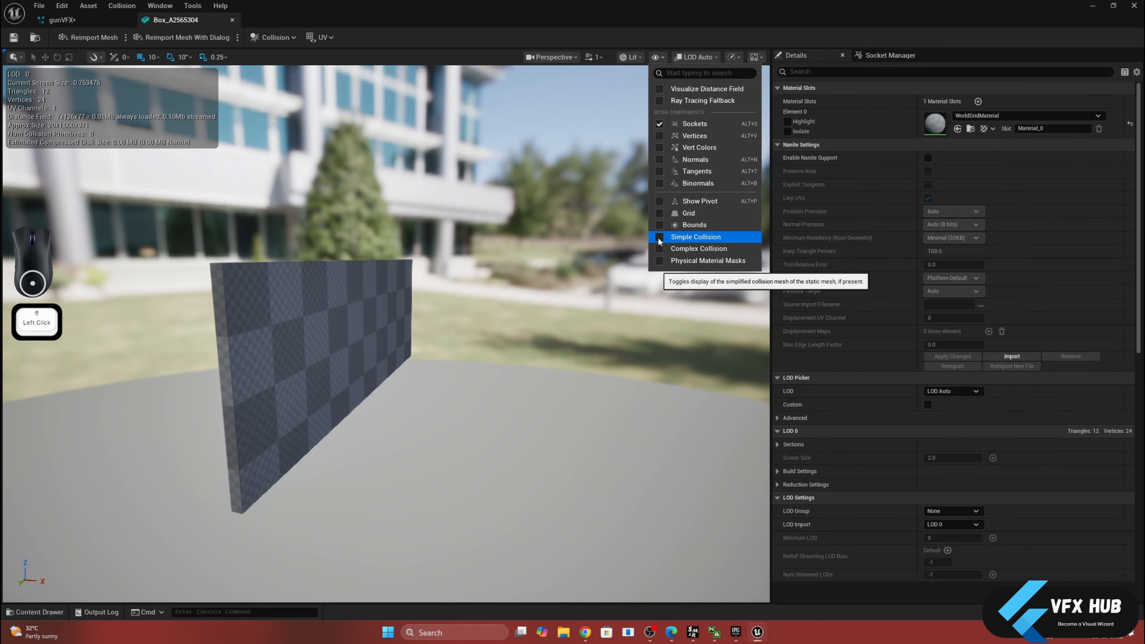
click(659, 238)
click(660, 250)
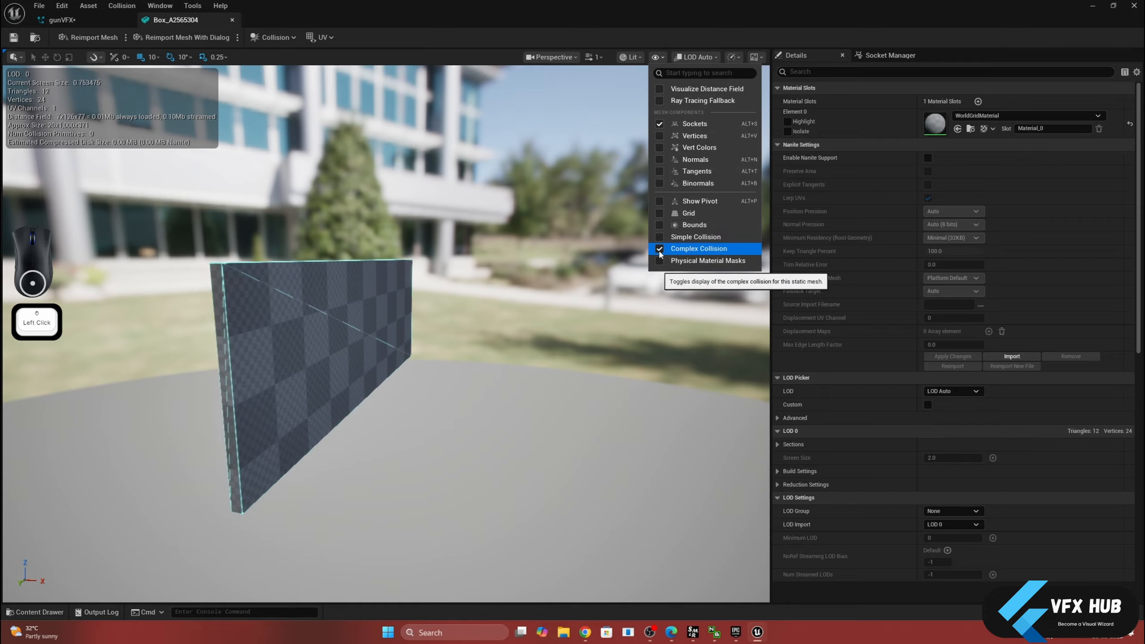
click(659, 252)
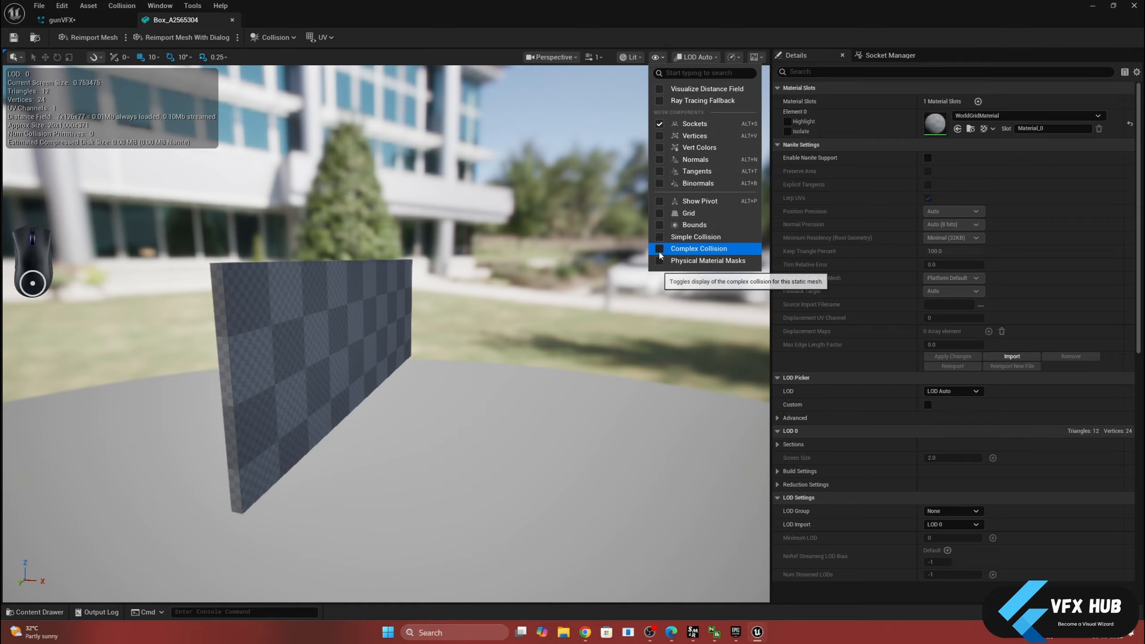
click(696, 14)
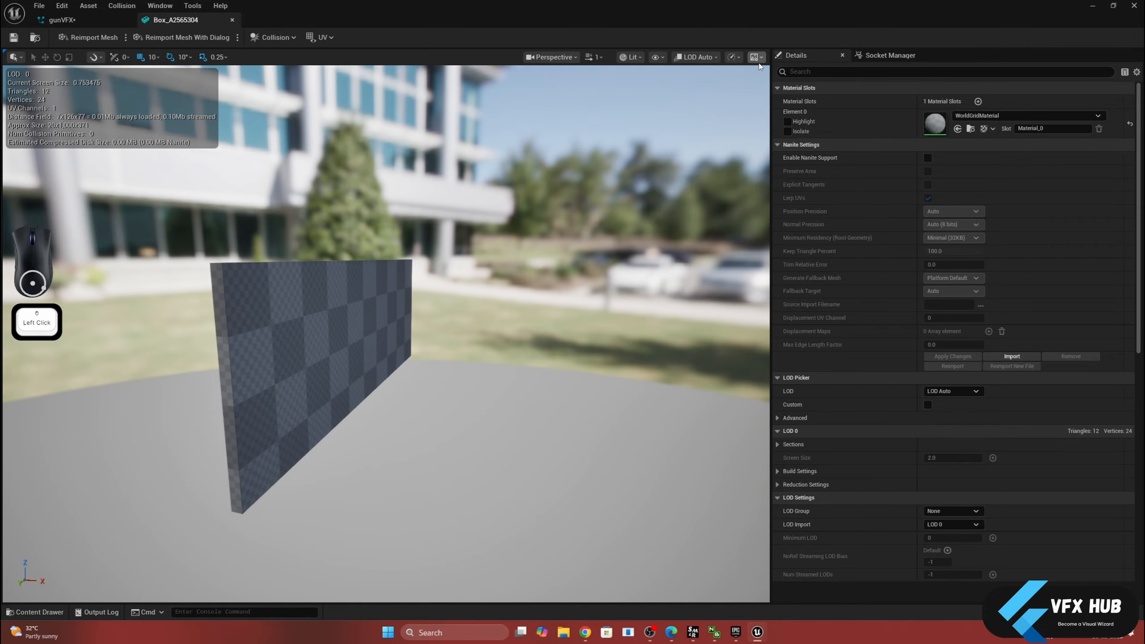
- Filter the mesh details for "collis" and inspect the collision primitives
click(824, 72)
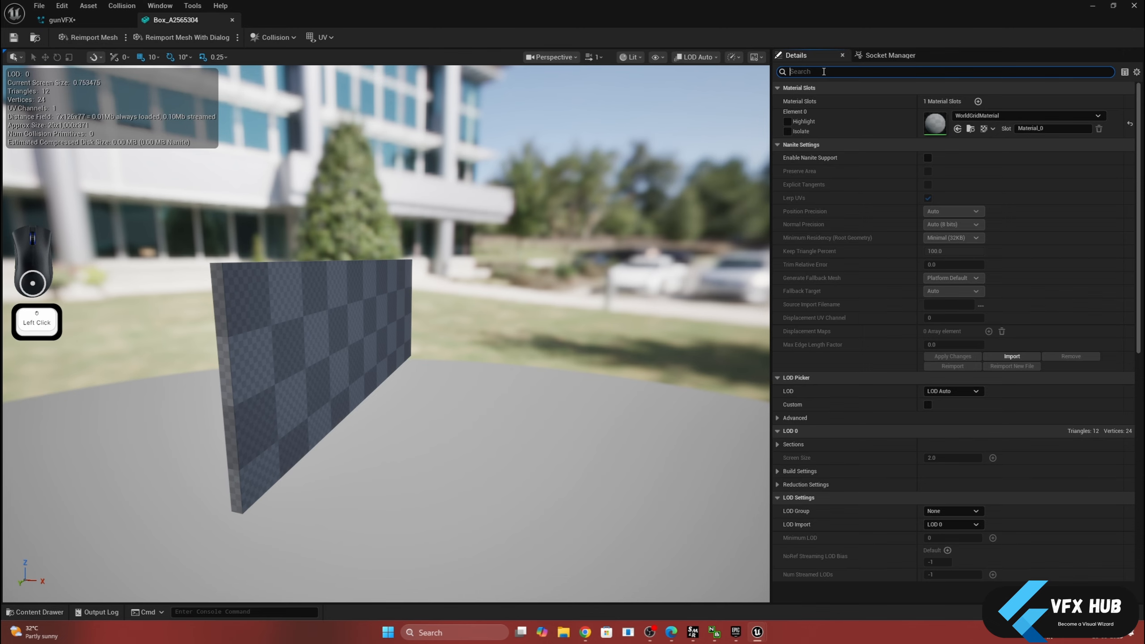
text(collis)
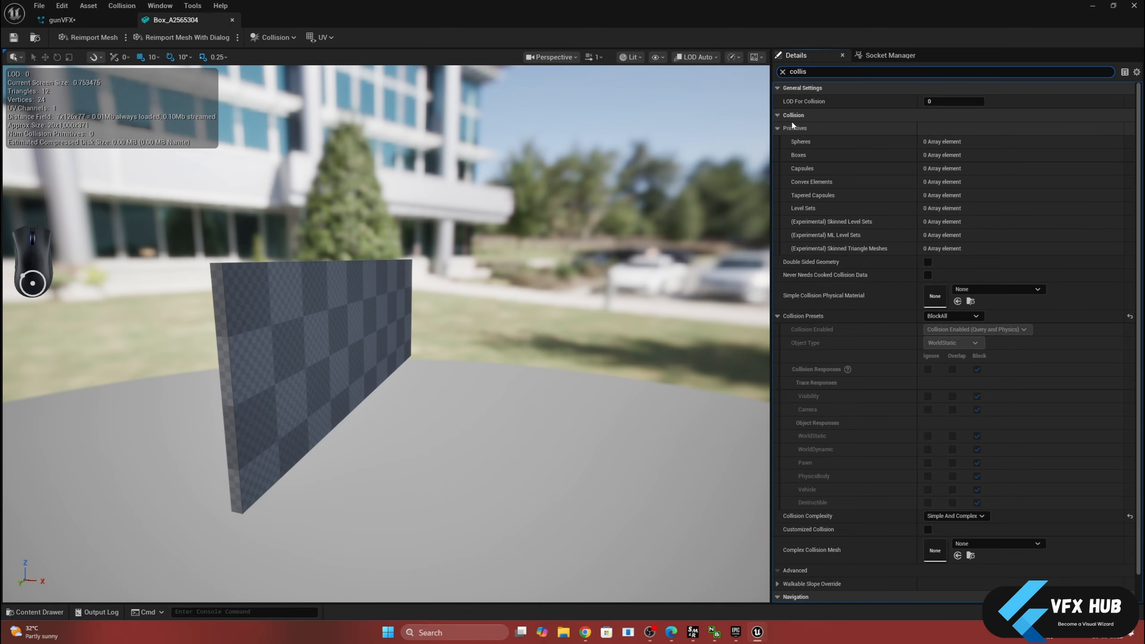
click(778, 128)
click(778, 128)
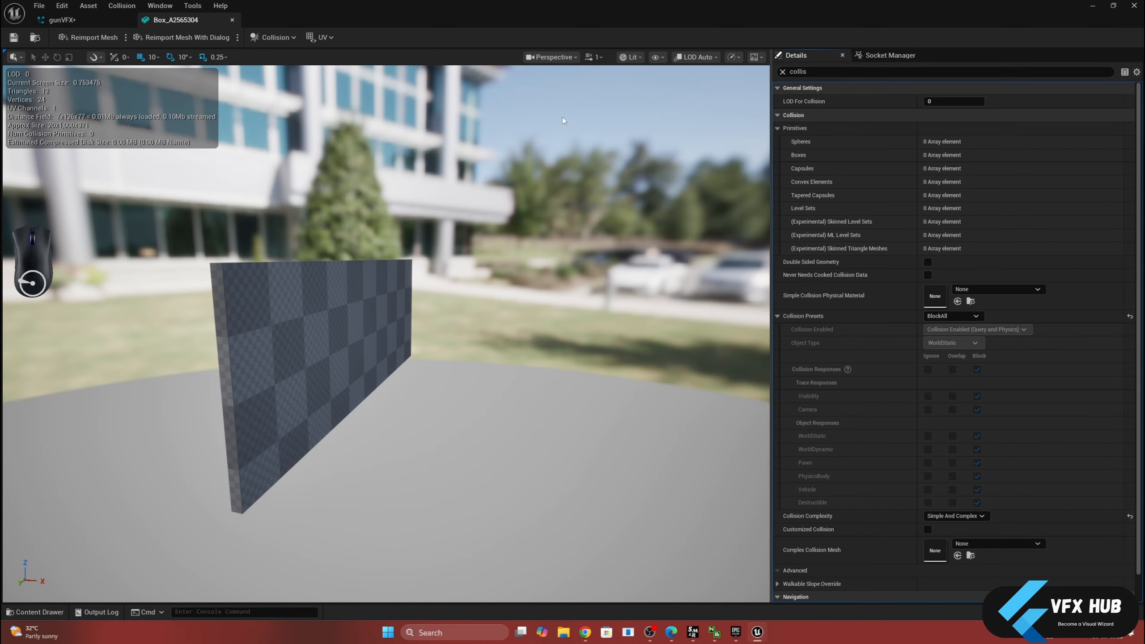
- Add a box simplified collision to the wall mesh and save the asset
scroll(352, 209, up, 3)
middle_drag(352, 209, 246, 174)
click(268, 39)
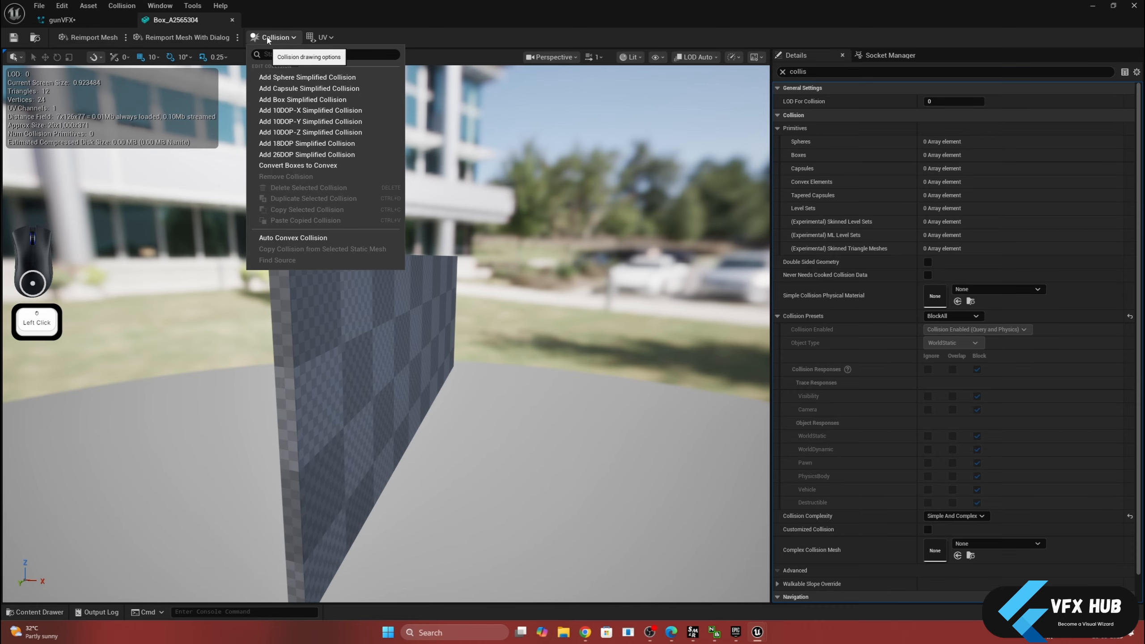
click(292, 100)
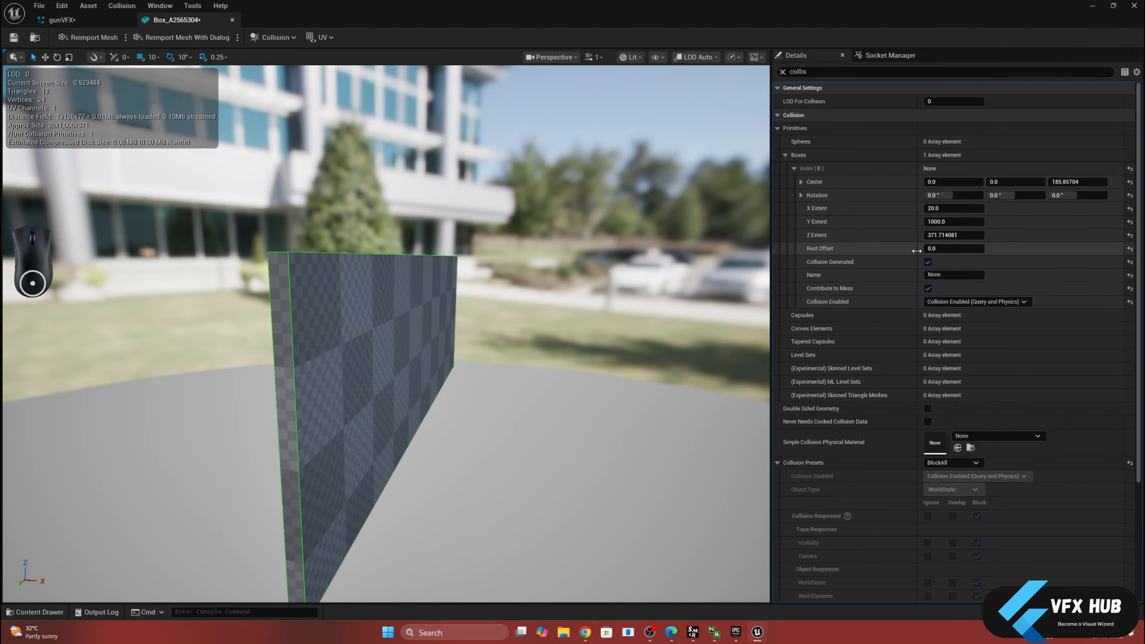
scroll(857, 446, down, 3)
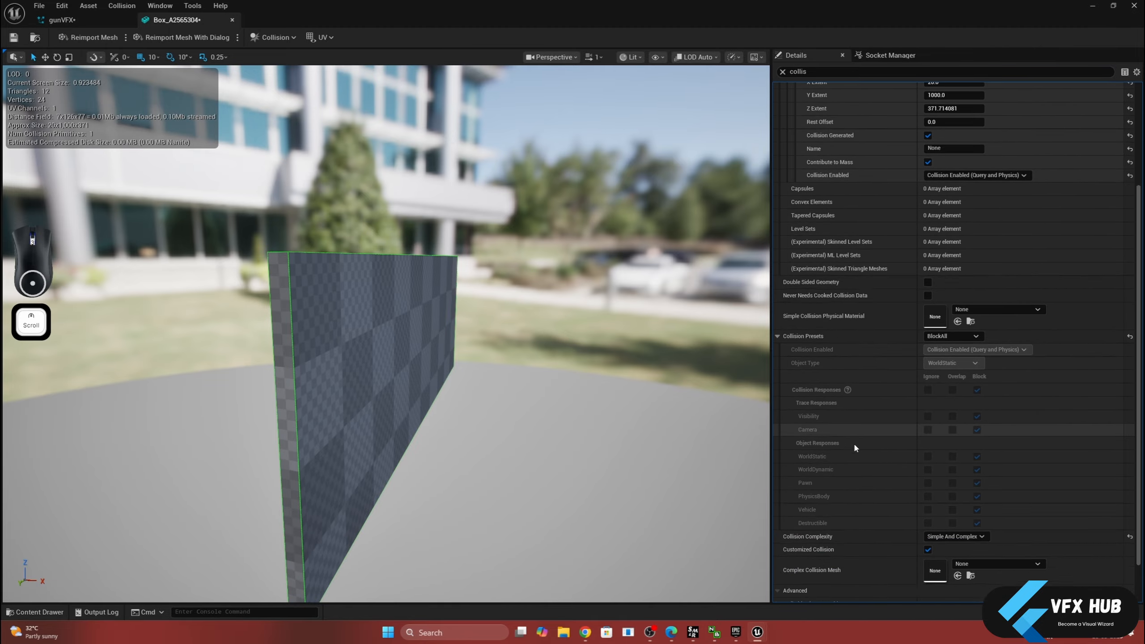
scroll(854, 442, down, 1)
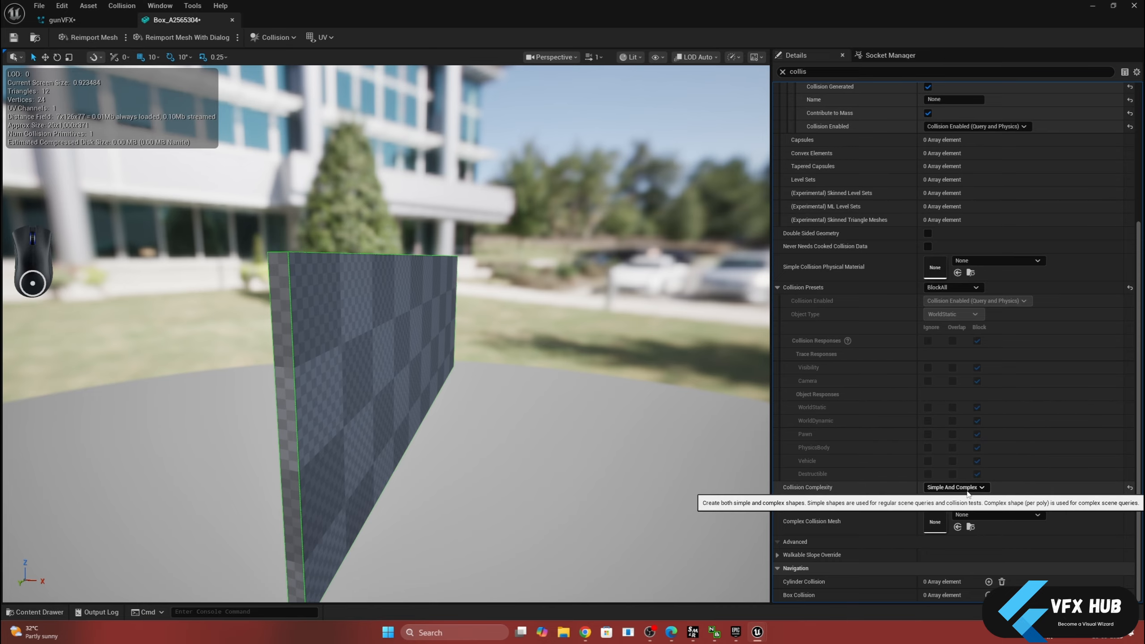
click(12, 40)
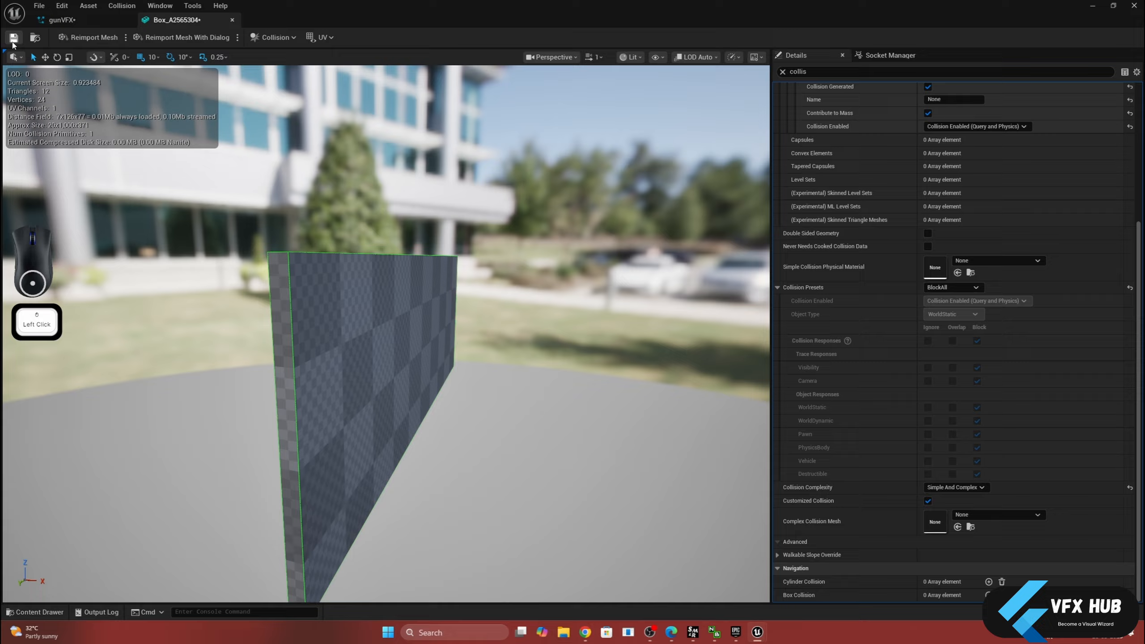
- Return to the gunVFX system and arrange its editor window at full height beside the level viewport, keeping the wall in sight
click(92, 23)
drag(267, 16, 756, 192)
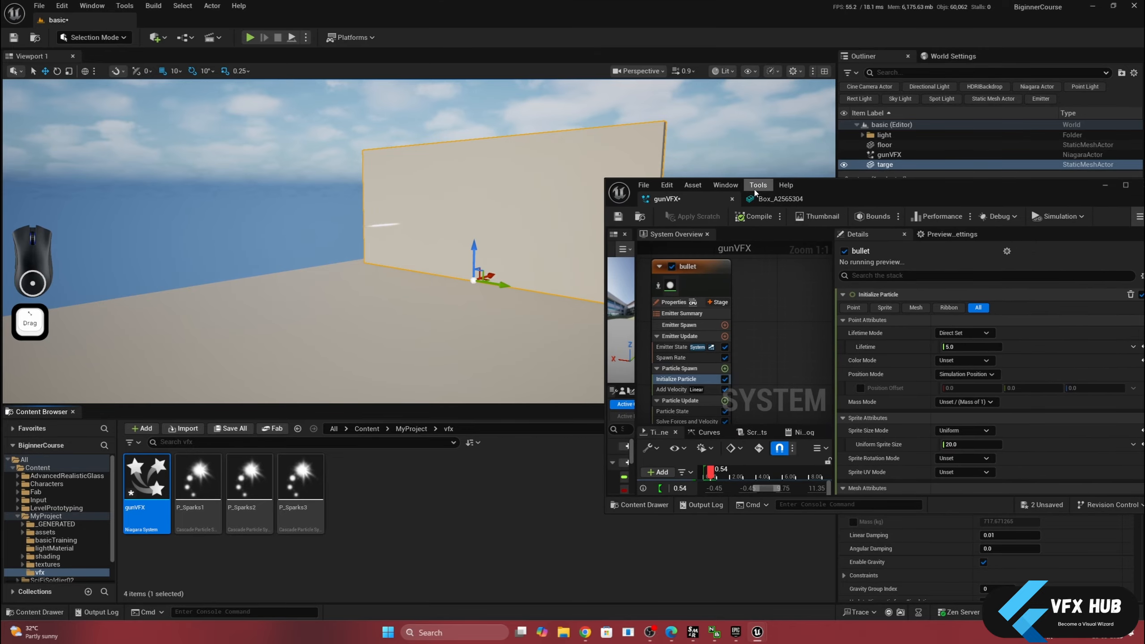
alt+drag(668, 144, 618, 173)
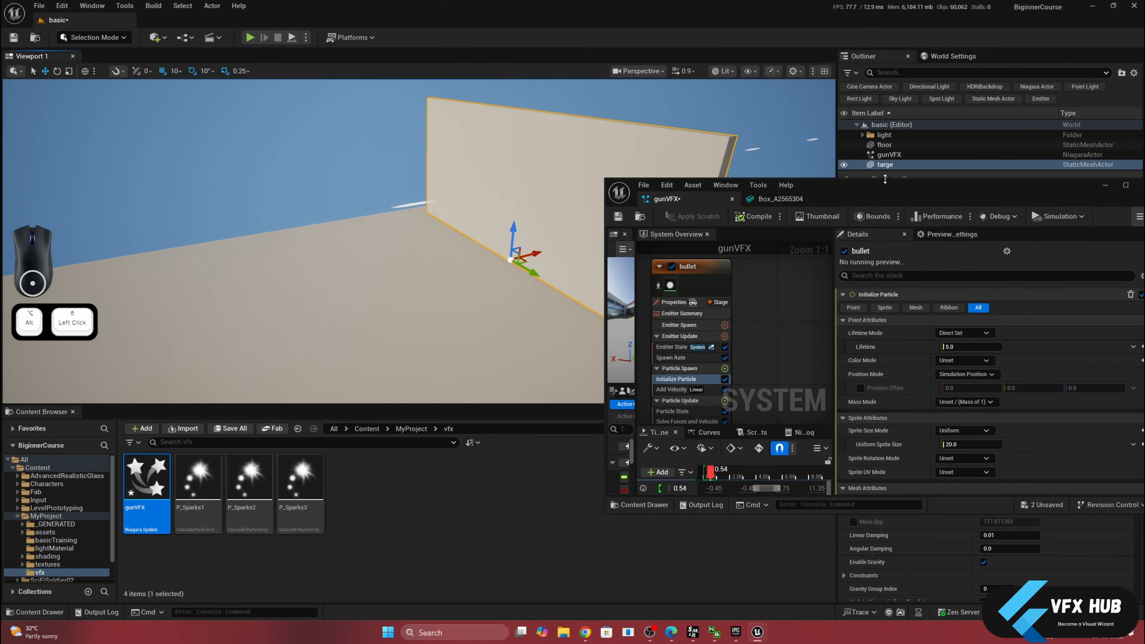
double_click(885, 179)
middle_drag(414, 190, 485, 163)
alt+drag(415, 190, 388, 194)
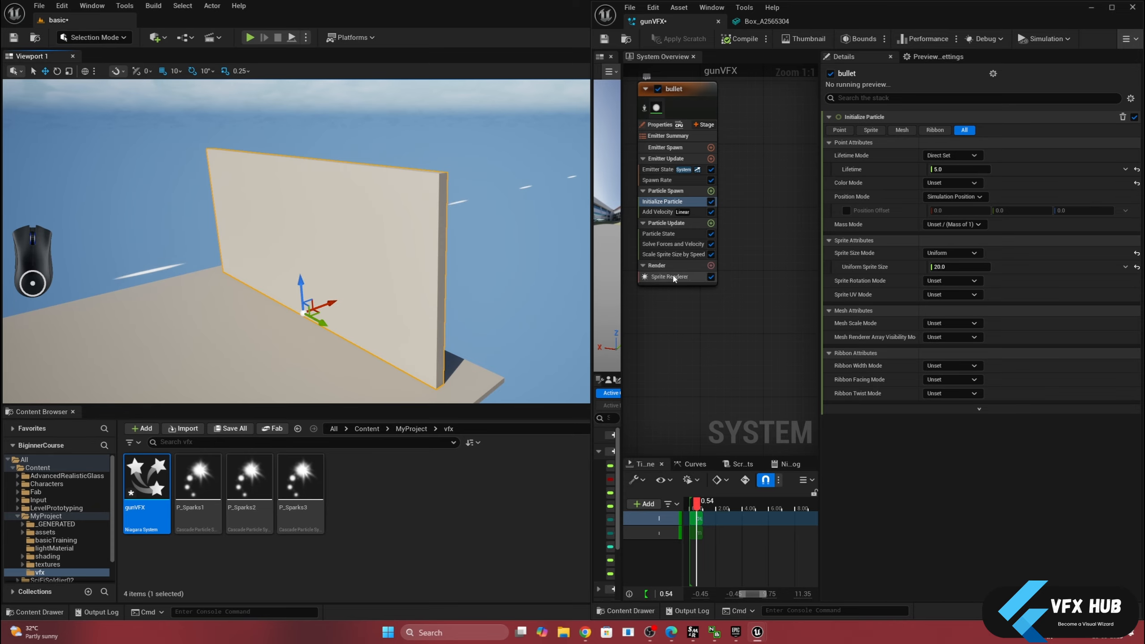
- Add a Collision module to the bullet emitter's Particle Update group
click(686, 224)
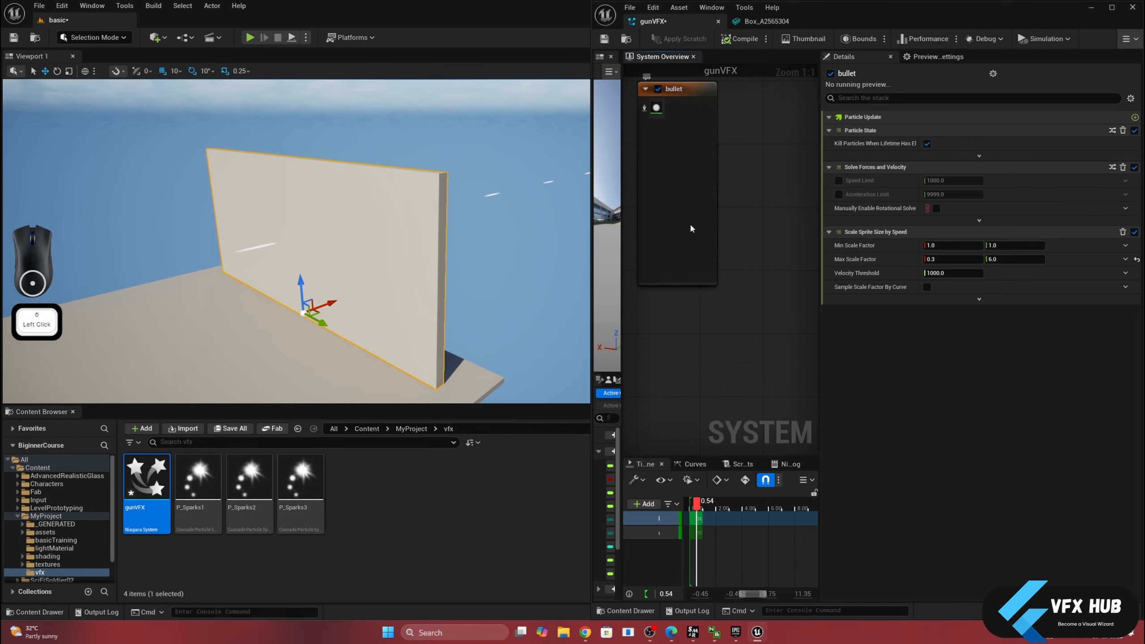
click(711, 223)
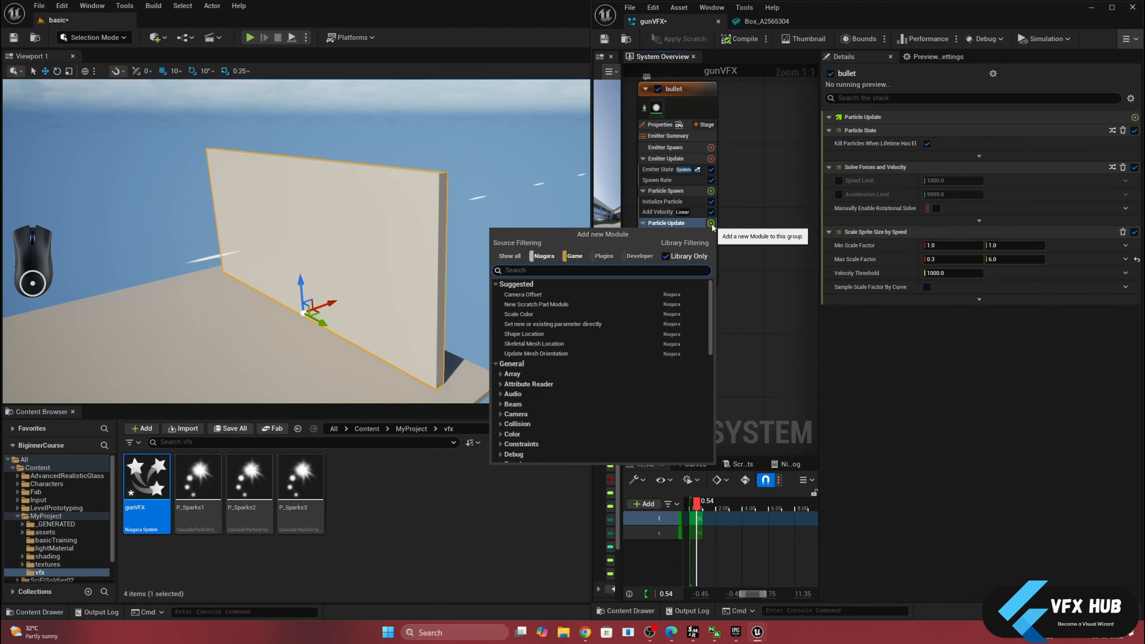
text(coll)
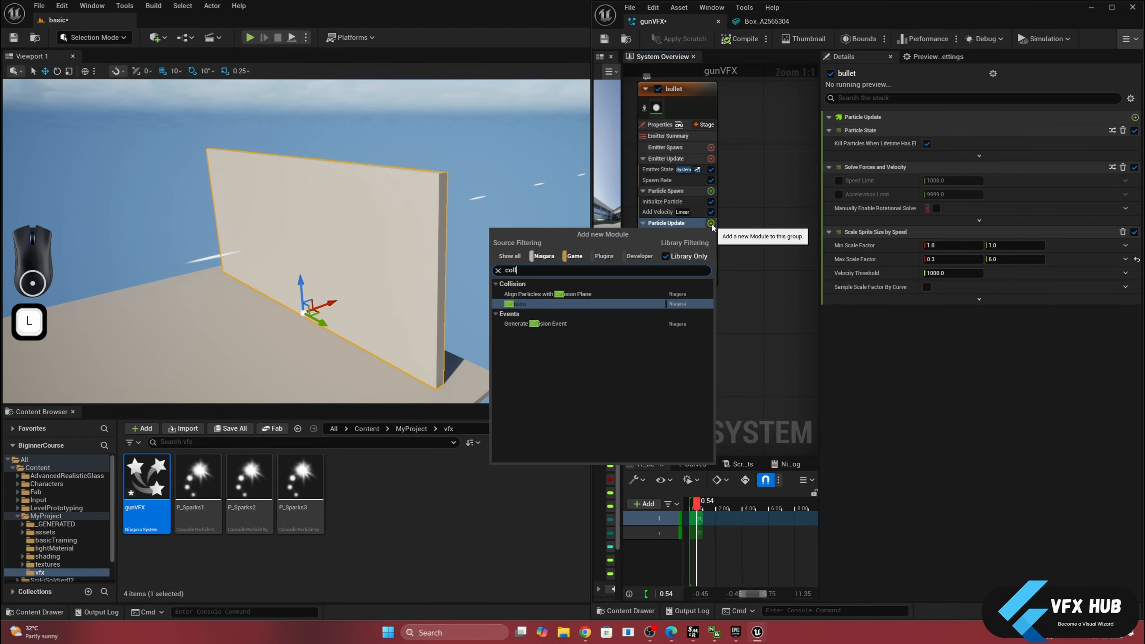
click(554, 303)
alt+drag(555, 303, 519, 305)
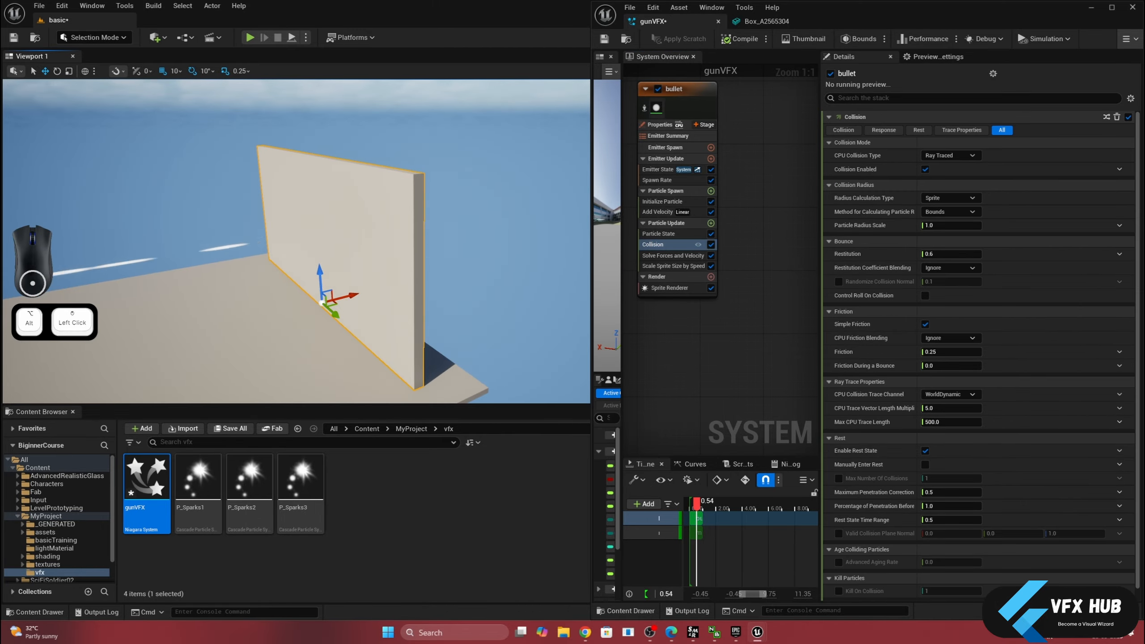
- Show the editor overlays again and rotate the gunVFX actor so its bullets fire down at the floor, then deselect it
middle_drag(424, 247, 582, 254)
scroll(424, 248, down, 5)
mouse_move(424, 246)
alt+mouse_down()
mouse_move(425, 217)
mouse_move(424, 230)
alt+mouse_up()
key(g)
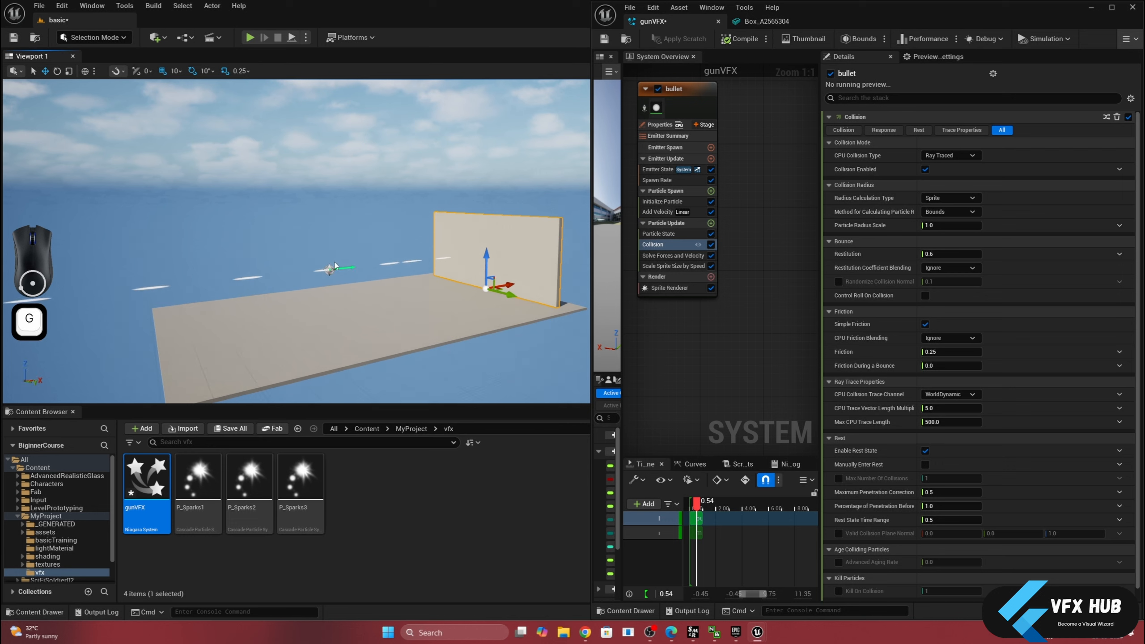
click(333, 267)
key(e)
drag(303, 237, 320, 251)
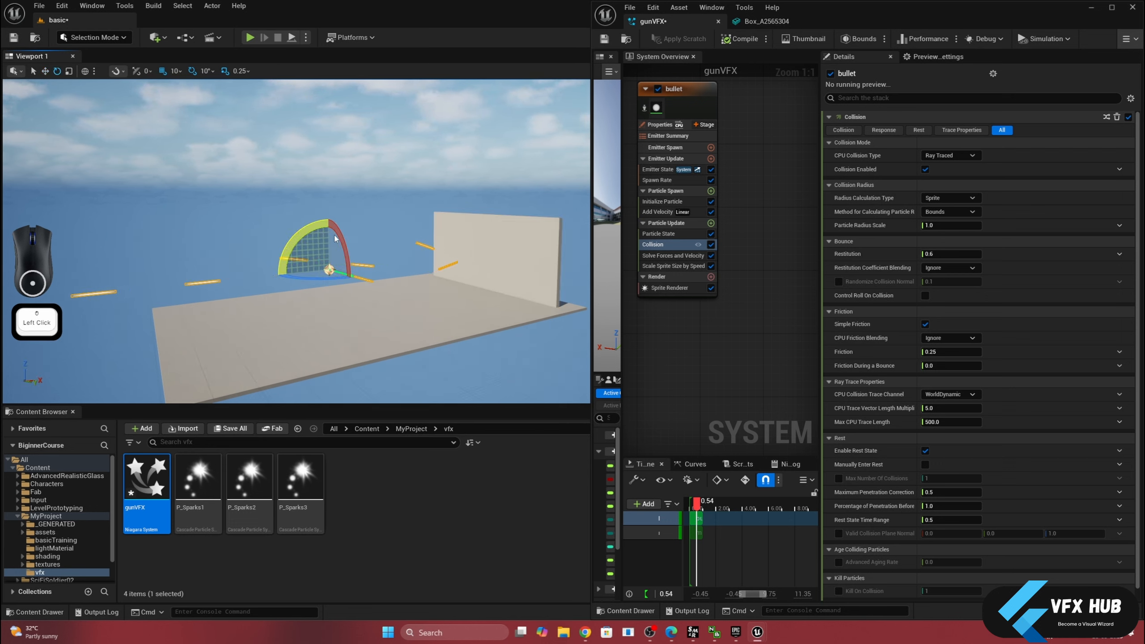
click(385, 214)
scroll(414, 272, up, 3)
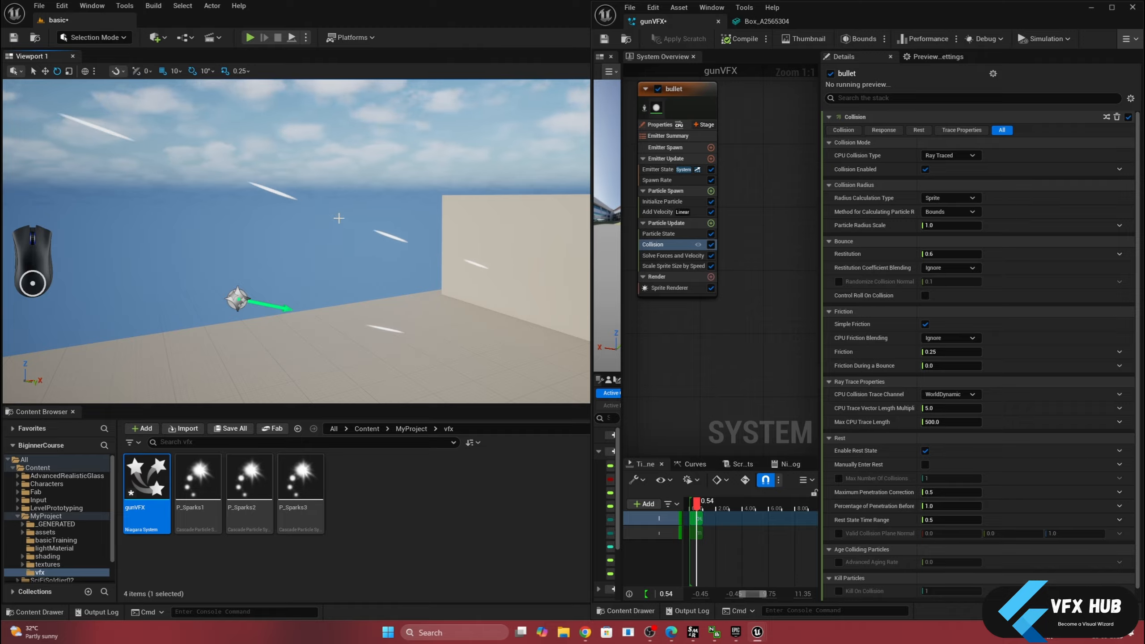
- Add a Kill Particles module to the bullet emitter's Particle Update group
click(711, 223)
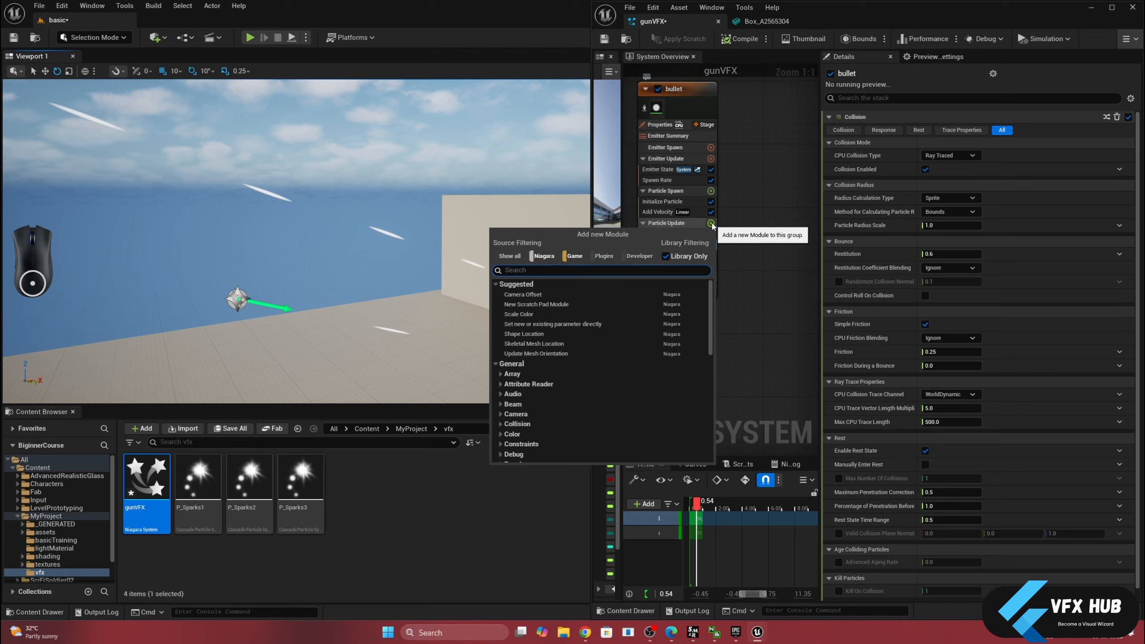
text(kill)
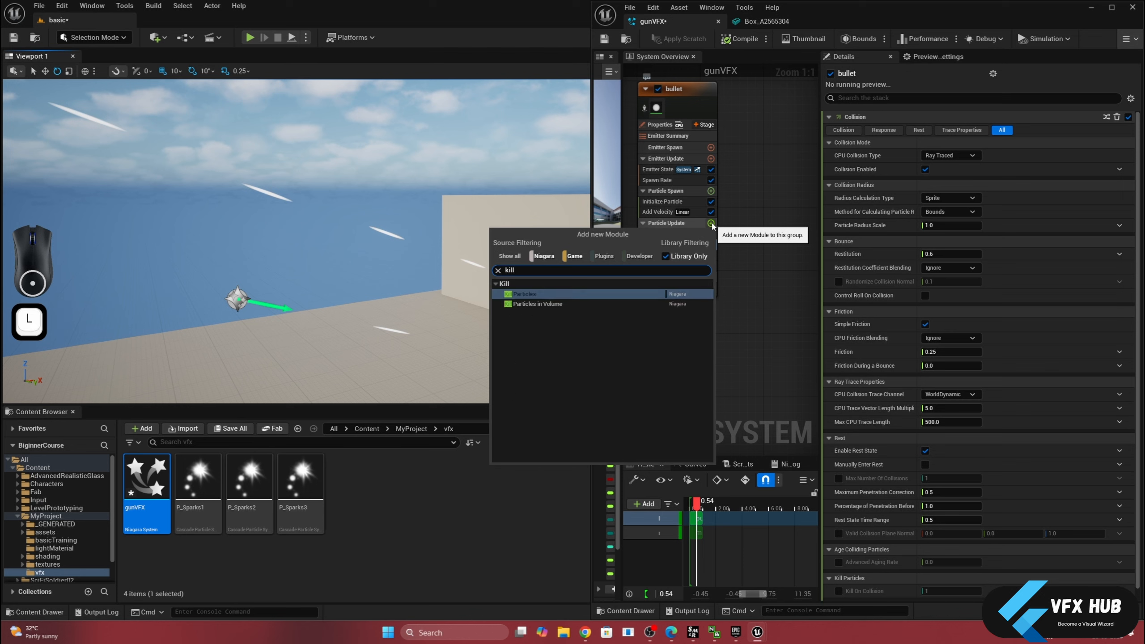
click(564, 296)
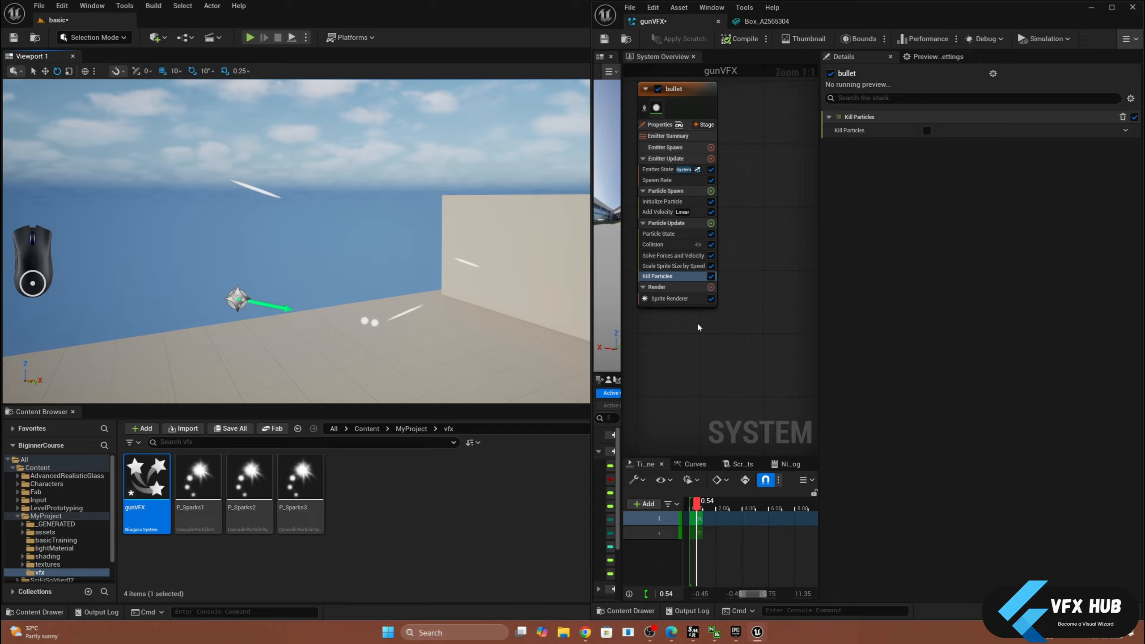
- Try the Kill Particles option on and off, and link its input to Particles.HasCollided
click(928, 130)
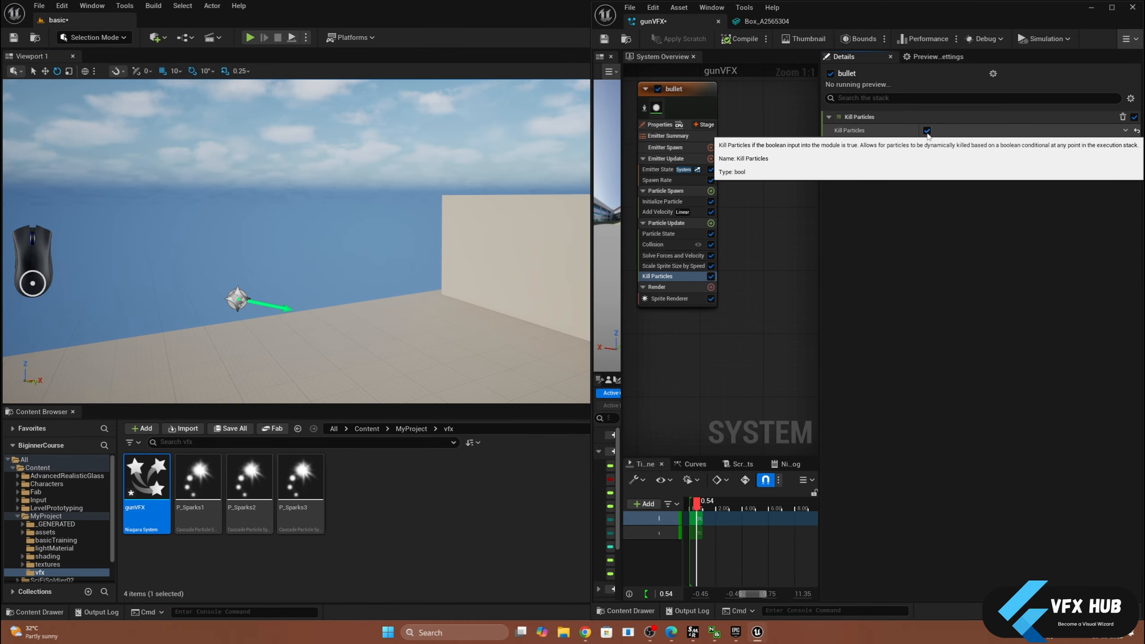
click(927, 131)
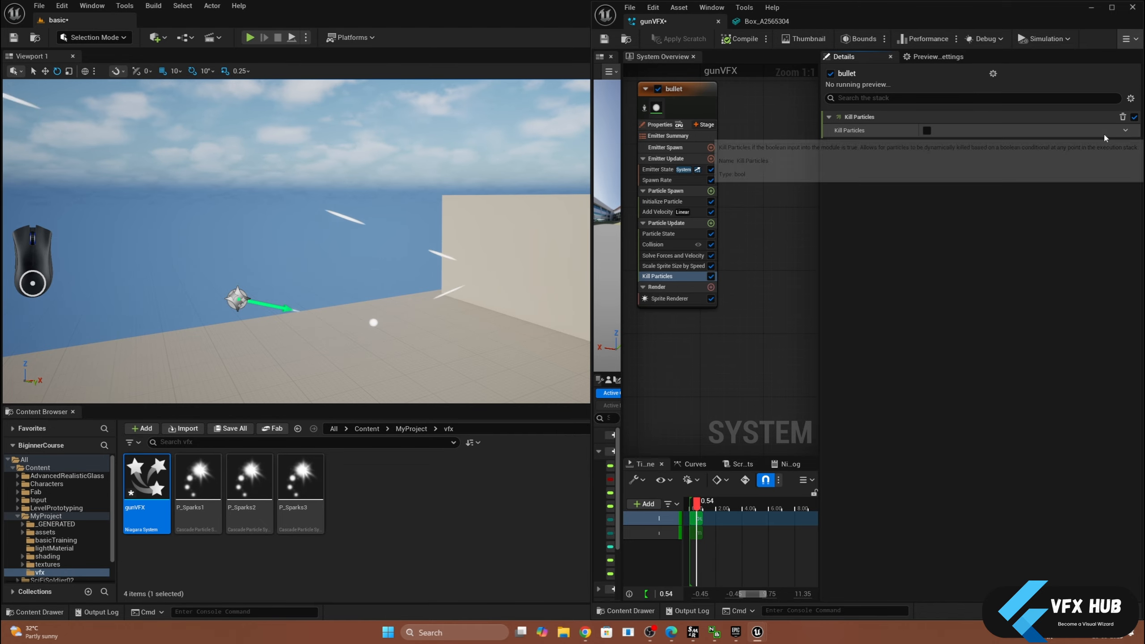
click(1126, 132)
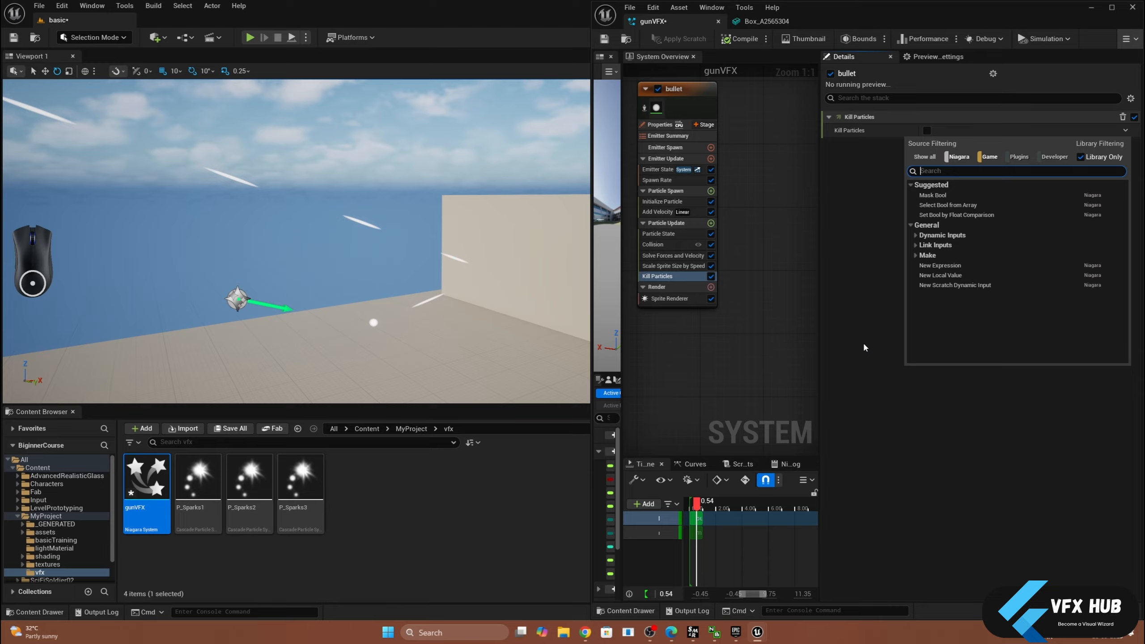
text(ha)
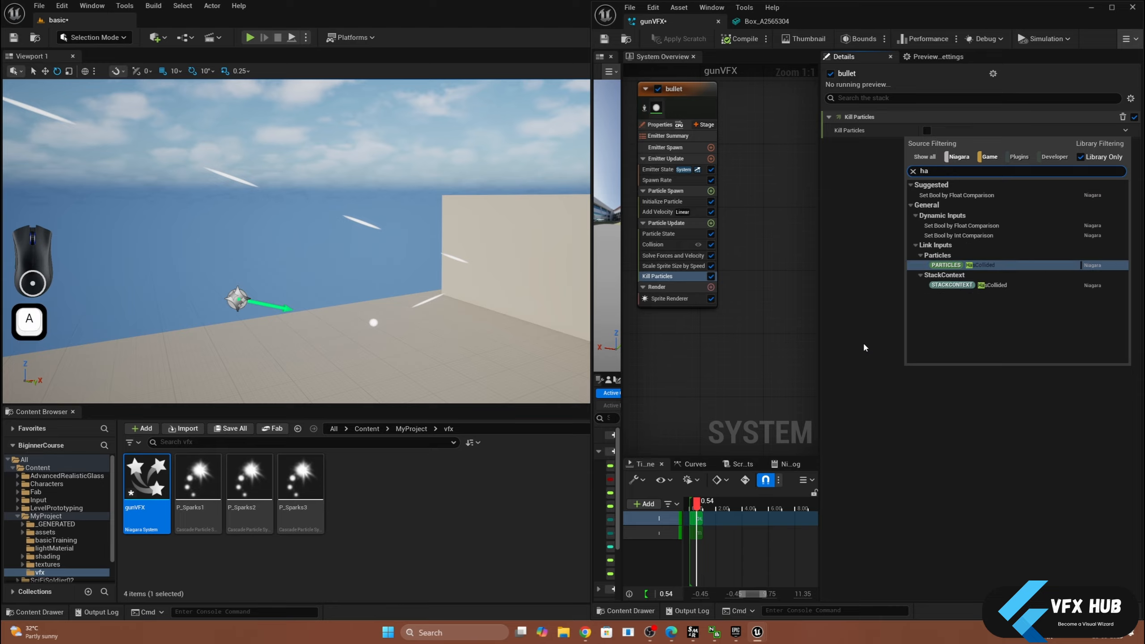
click(973, 266)
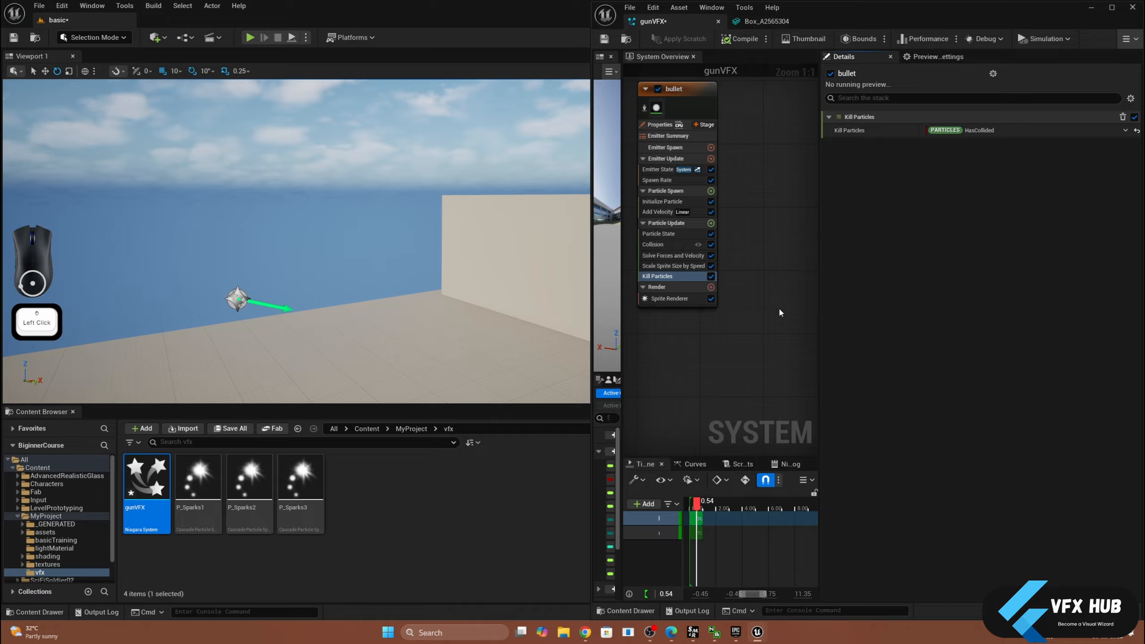
- Rotate the gunVFX actor so its bullets fire at the wall, and move it farther away from the wall
key(e)
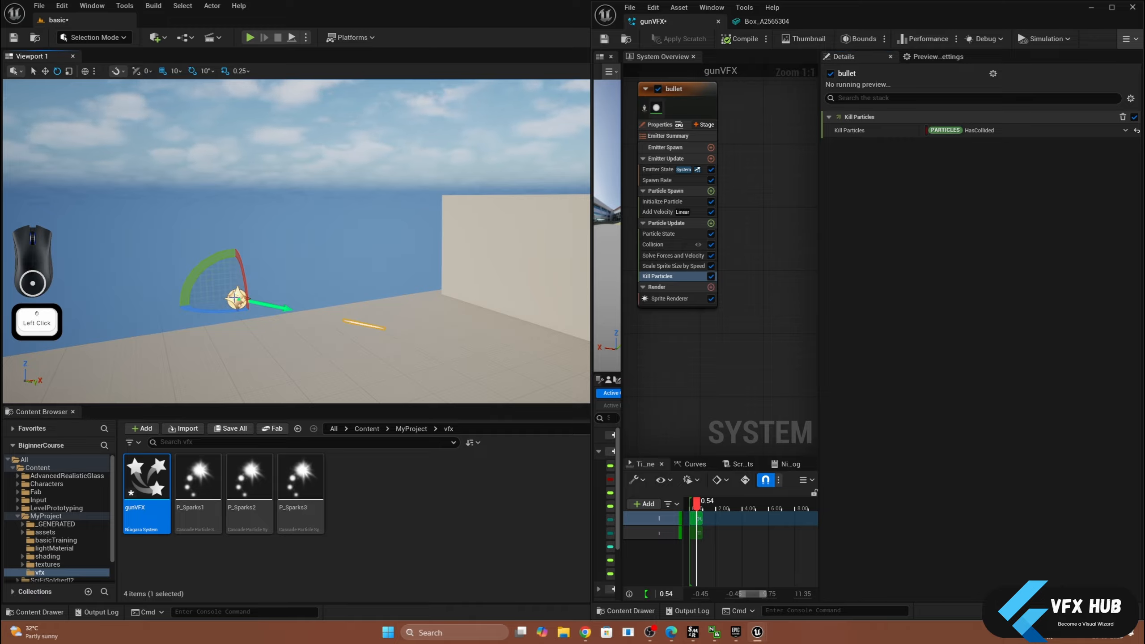
drag(204, 267, 220, 262)
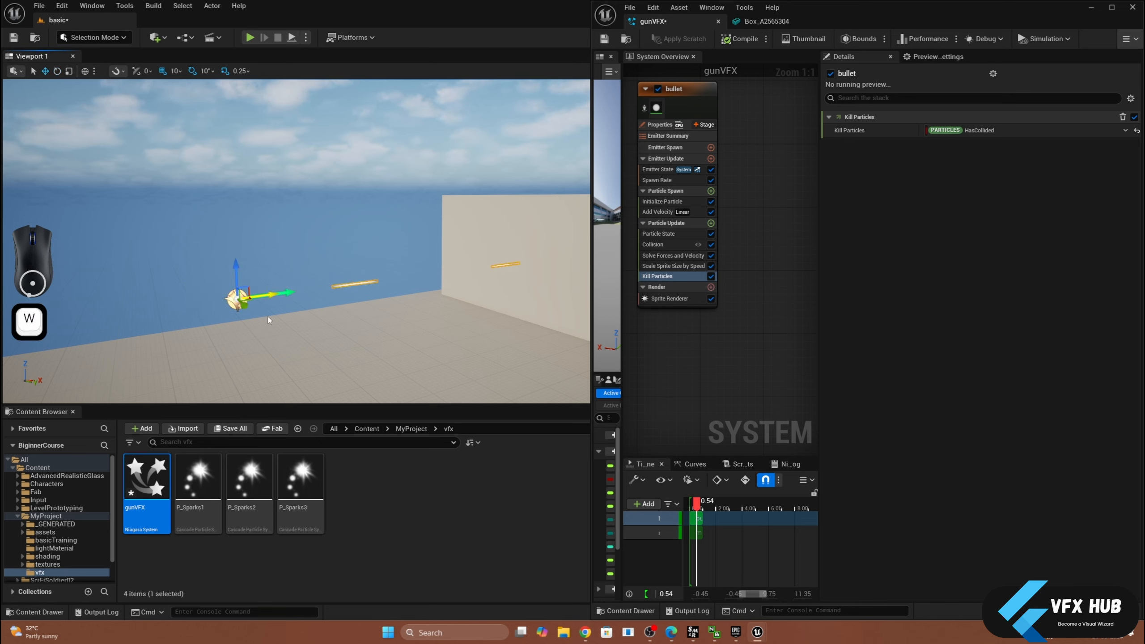
drag(266, 295, 80, 325)
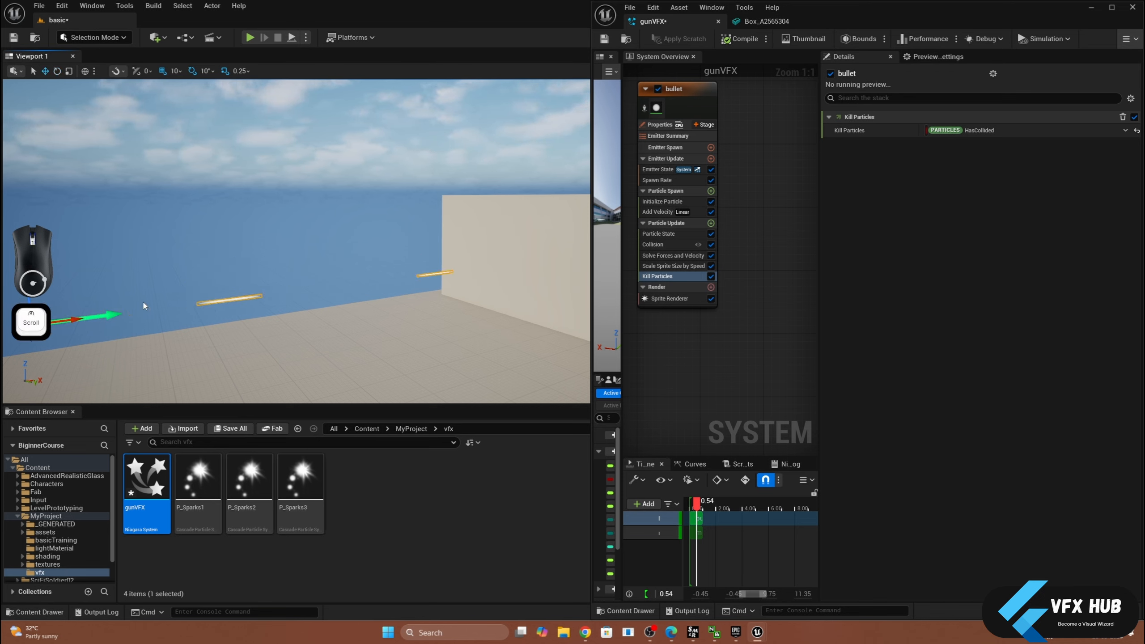
scroll(208, 318, down, 4)
alt+drag(223, 325, 222, 261)
scroll(223, 326, up, 2)
middle_drag(223, 326, 358, 267)
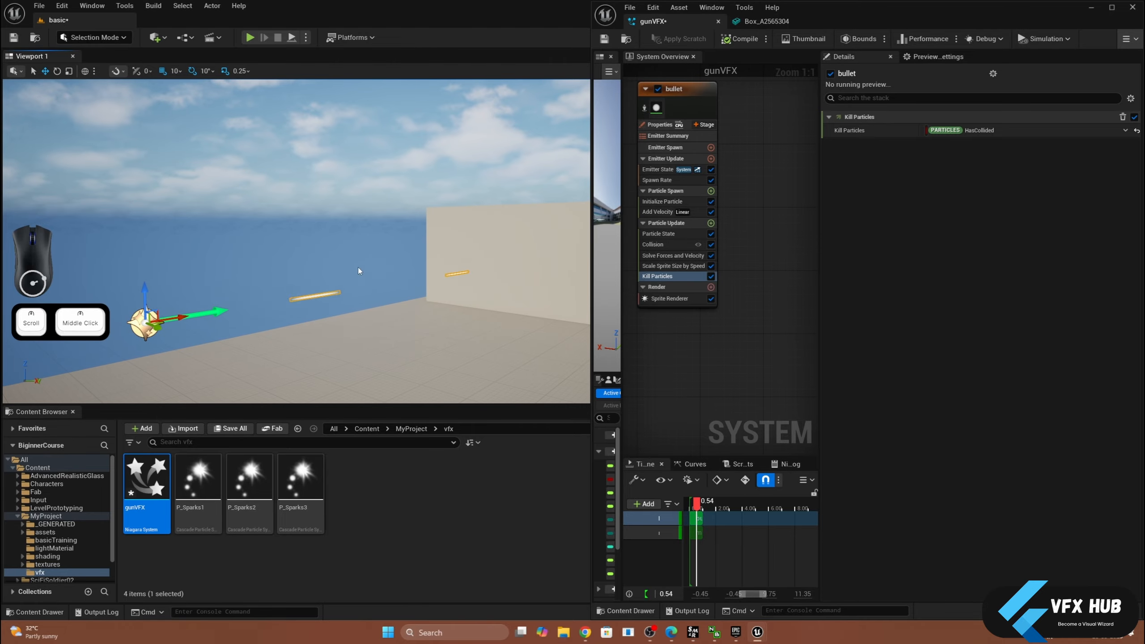
click(708, 348)
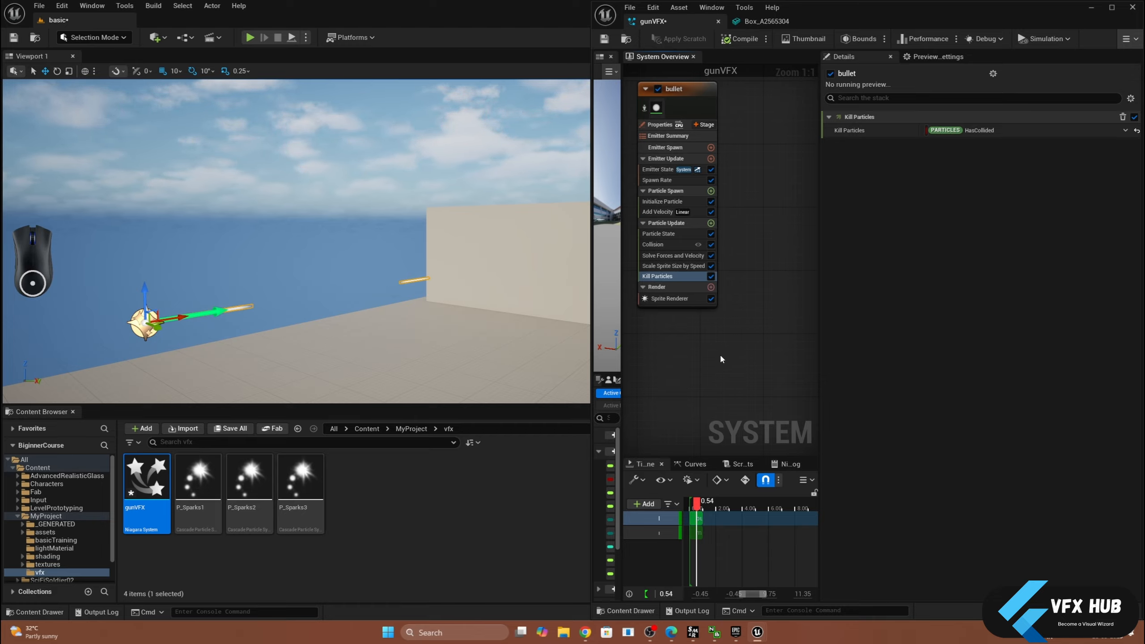
- Add a Generate Collision Event module to the bullet emitter's Particle Update group
click(677, 91)
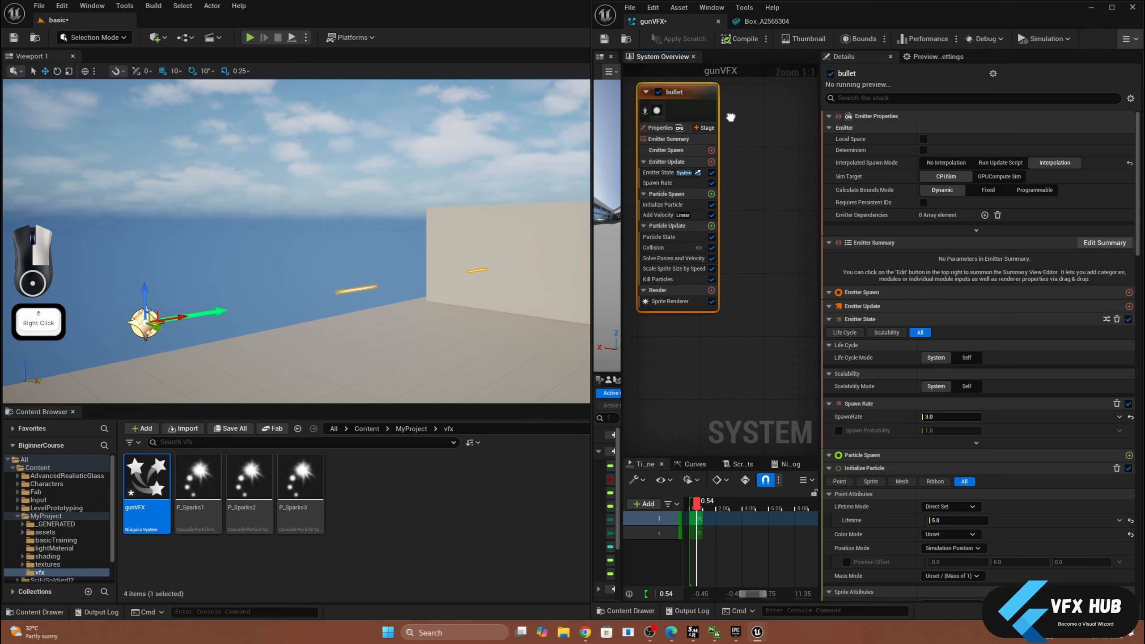
right_drag(740, 99, 744, 152)
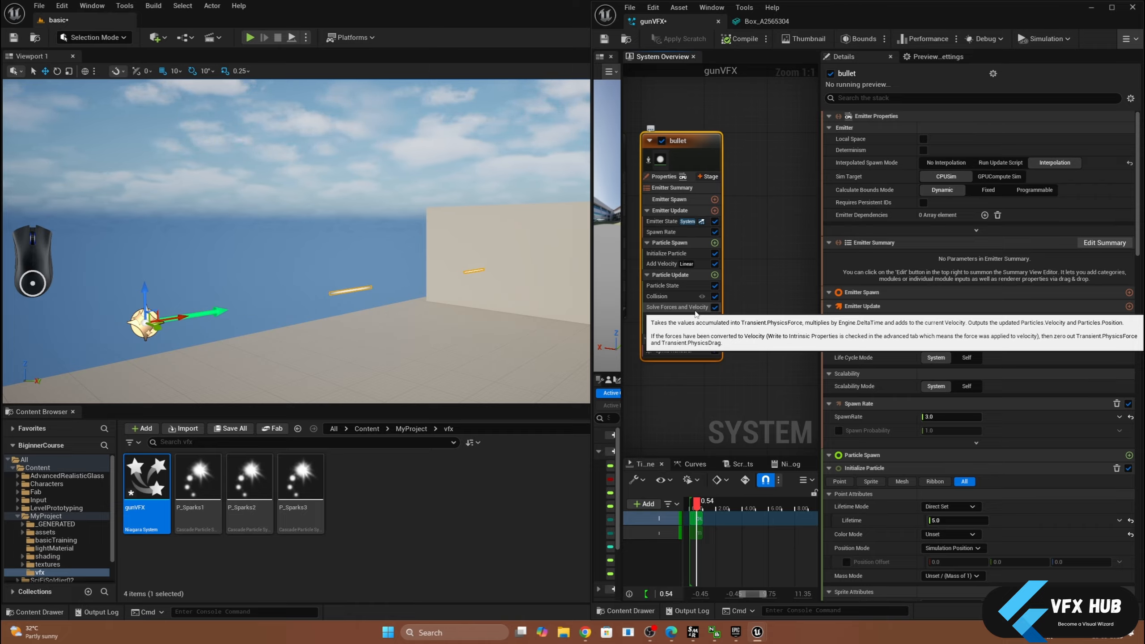
click(714, 275)
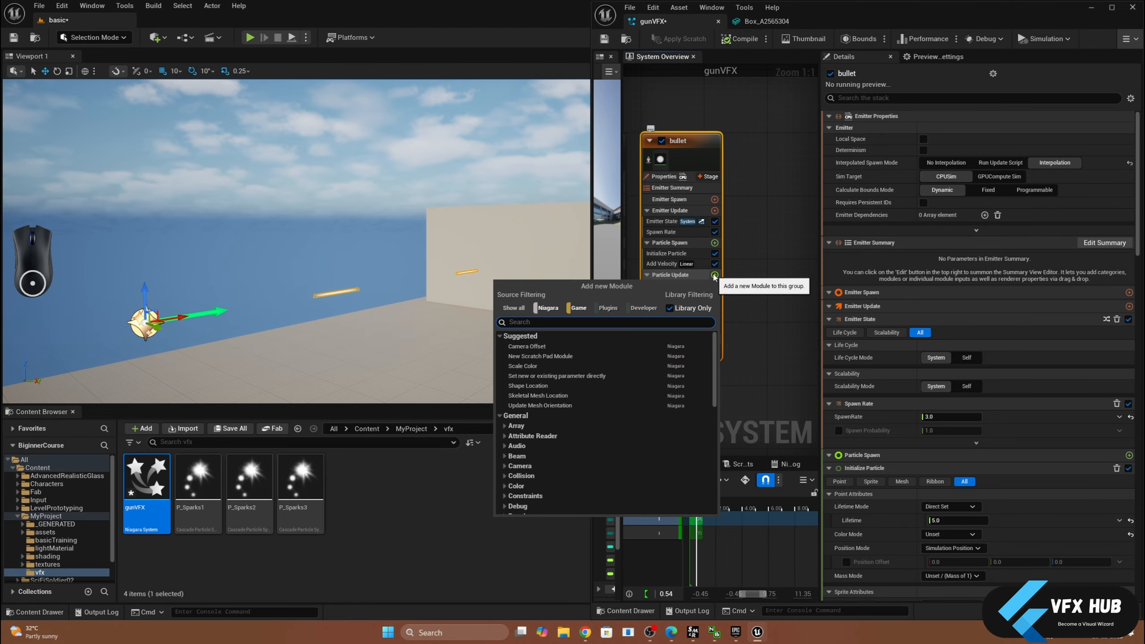
text(coll)
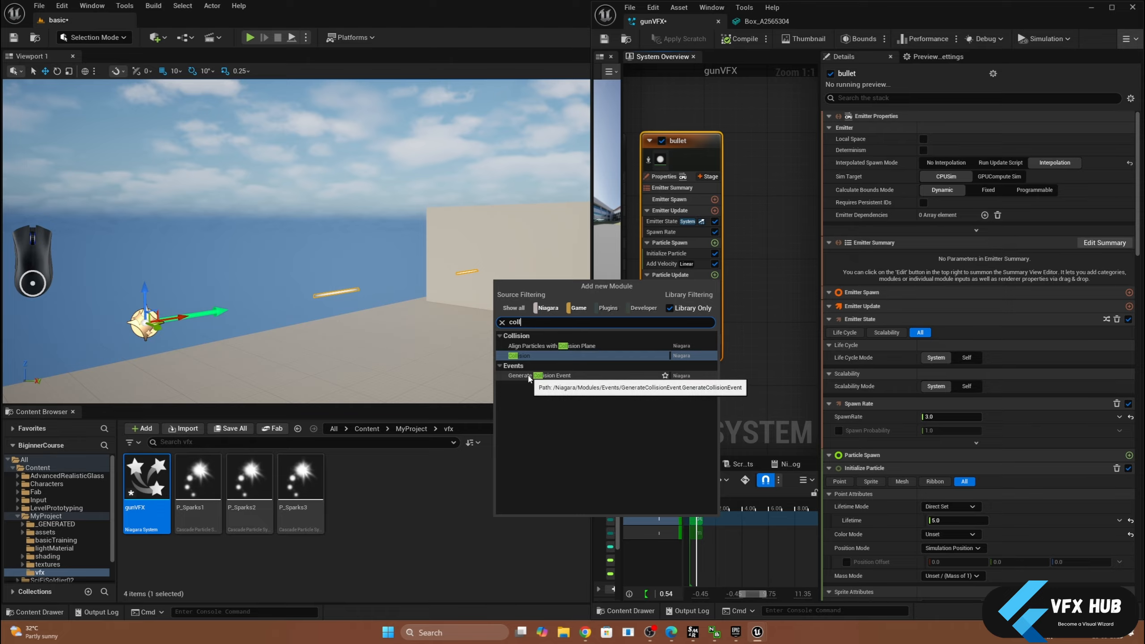
click(553, 376)
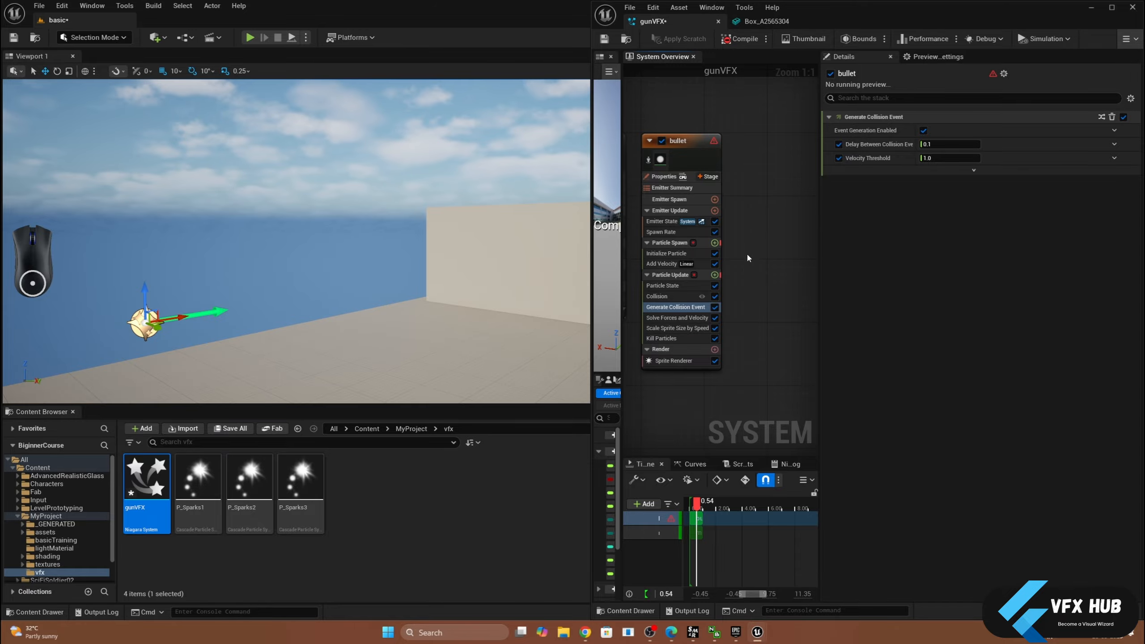
- Enable Requires Persistent IDs in the bullet emitter's properties, then deselect the emitter
click(689, 142)
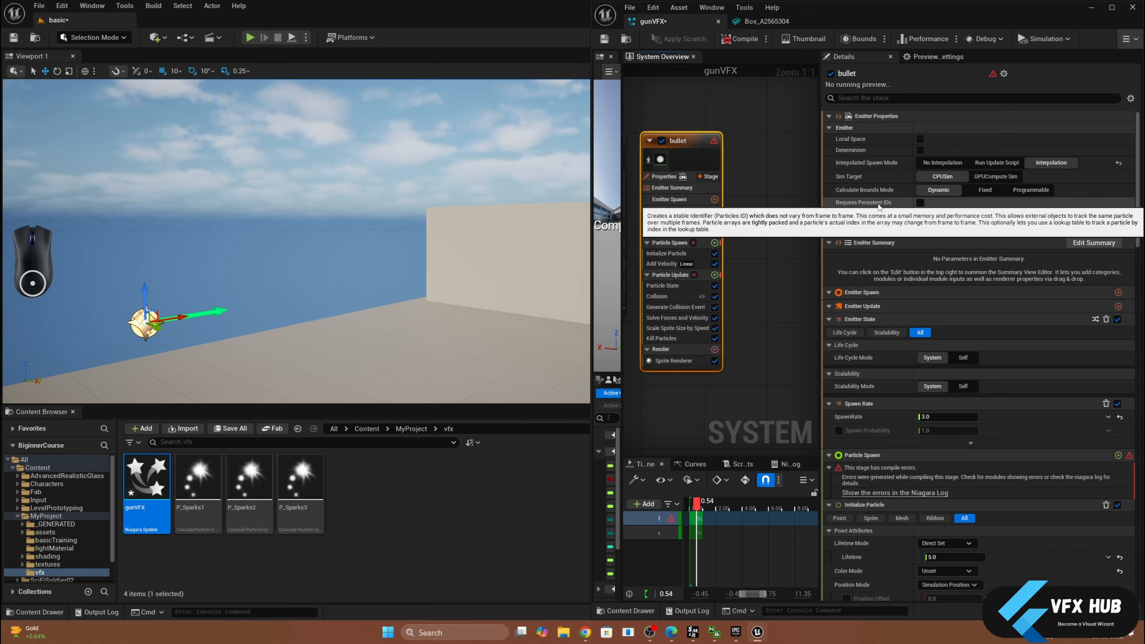
click(921, 203)
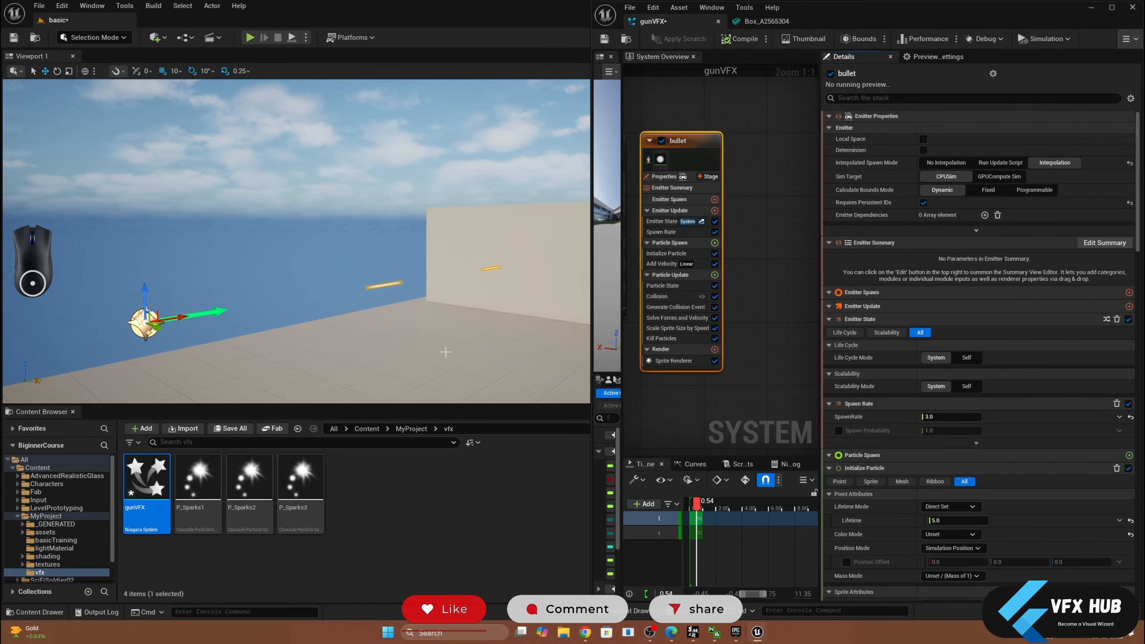
click(741, 327)
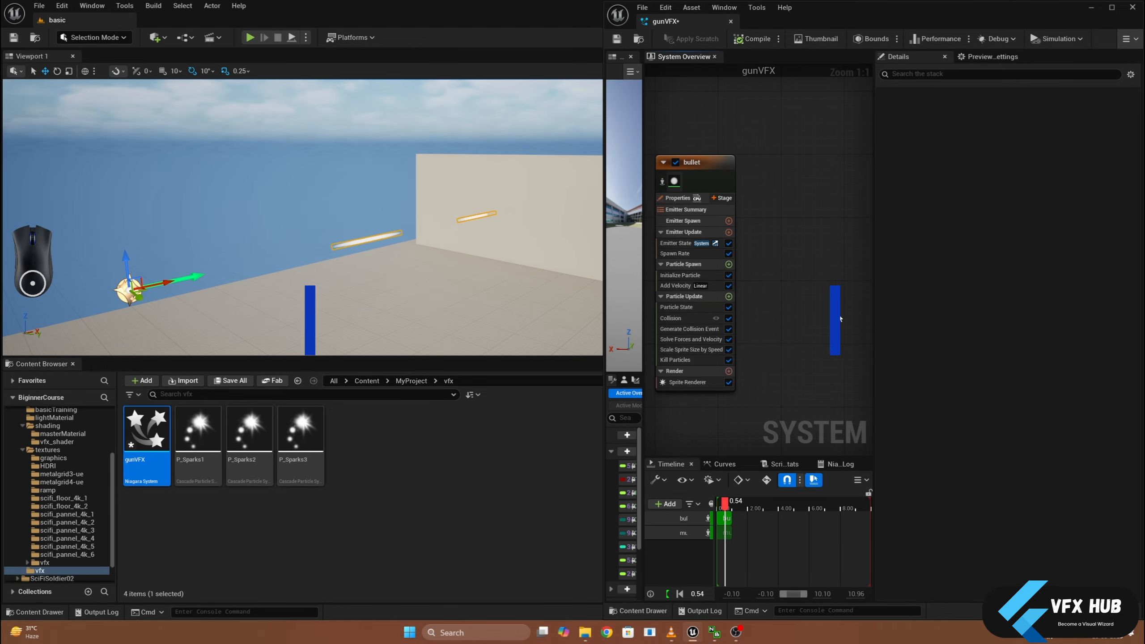
- Add a new emitter to the gunVFX system from the DirectionalBurst template
right_click(795, 174)
click(810, 194)
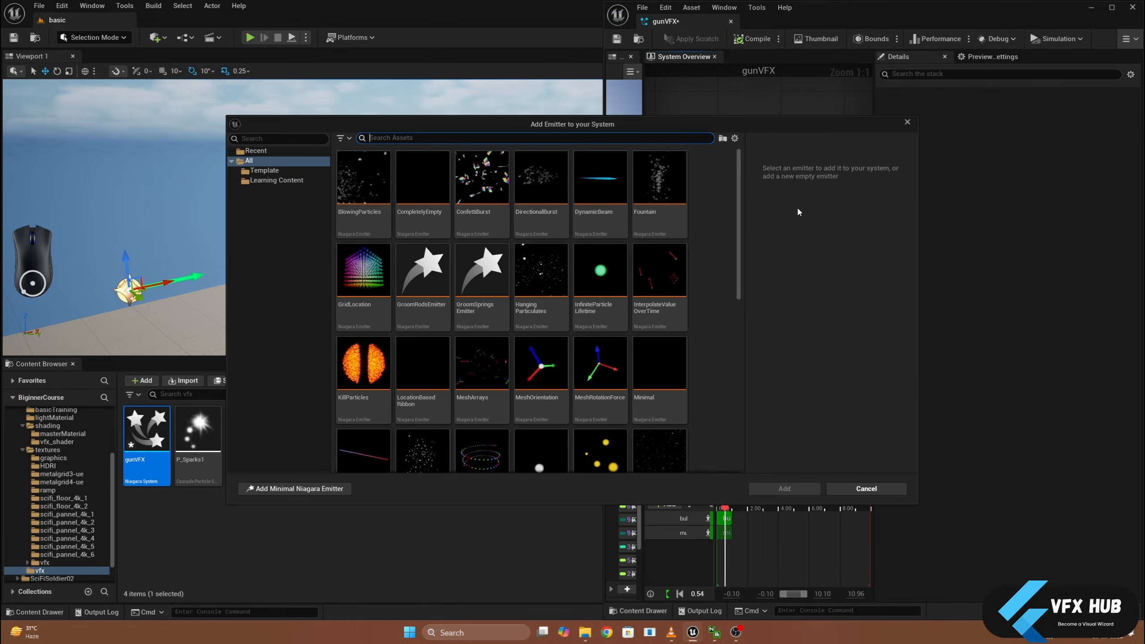
click(541, 180)
click(783, 489)
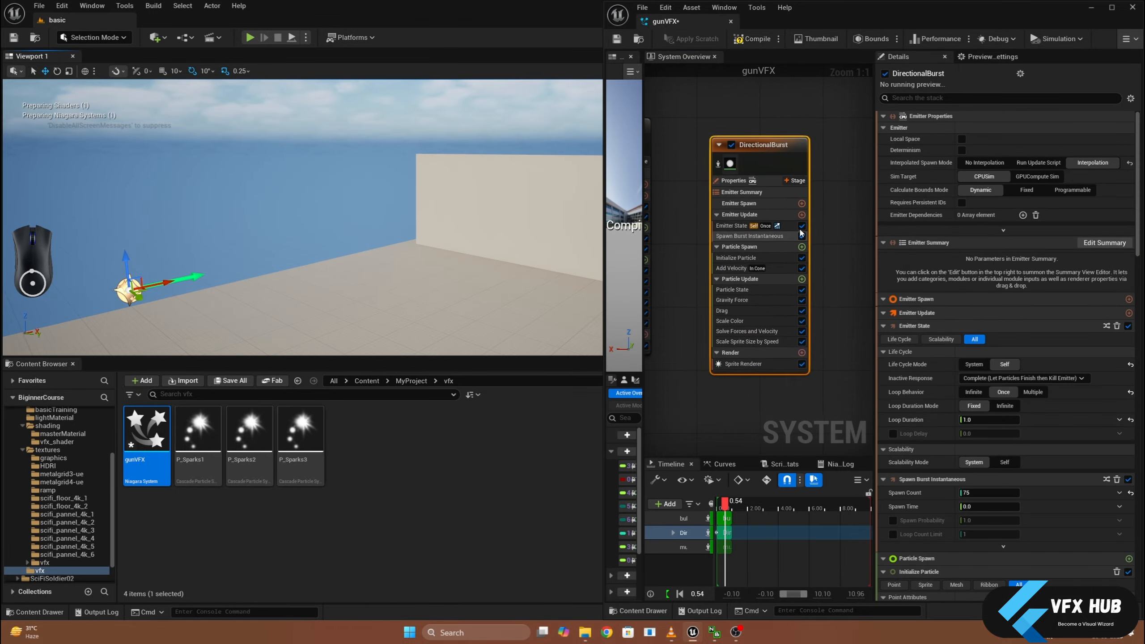
- Rename the DirectionalBurst emitter as impact
scroll(842, 231, down, 1)
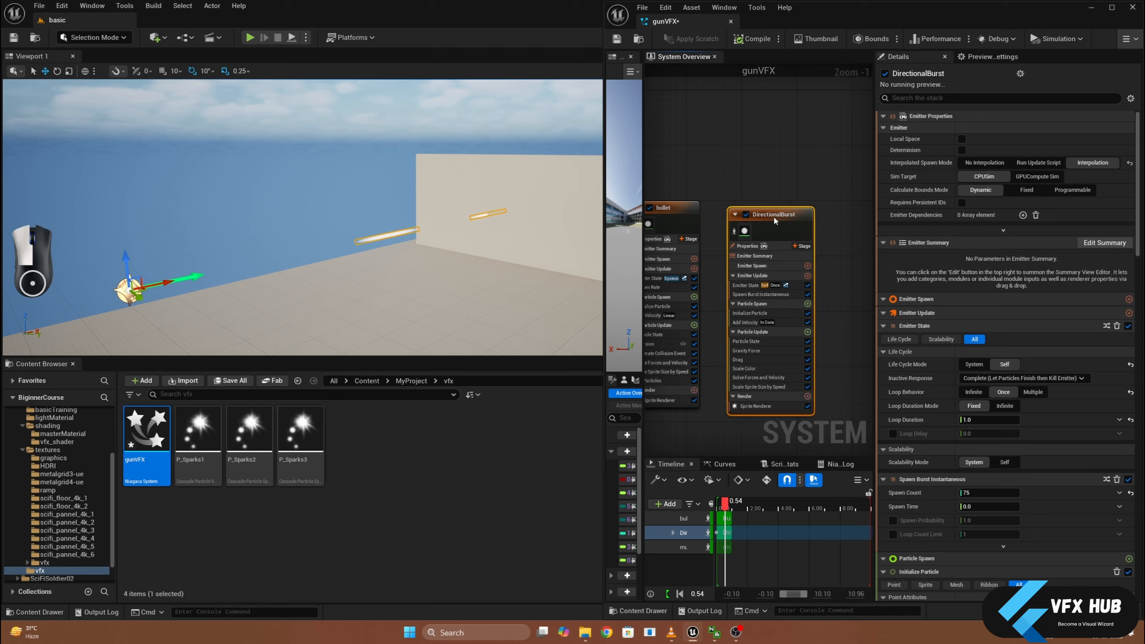
double_click(776, 214)
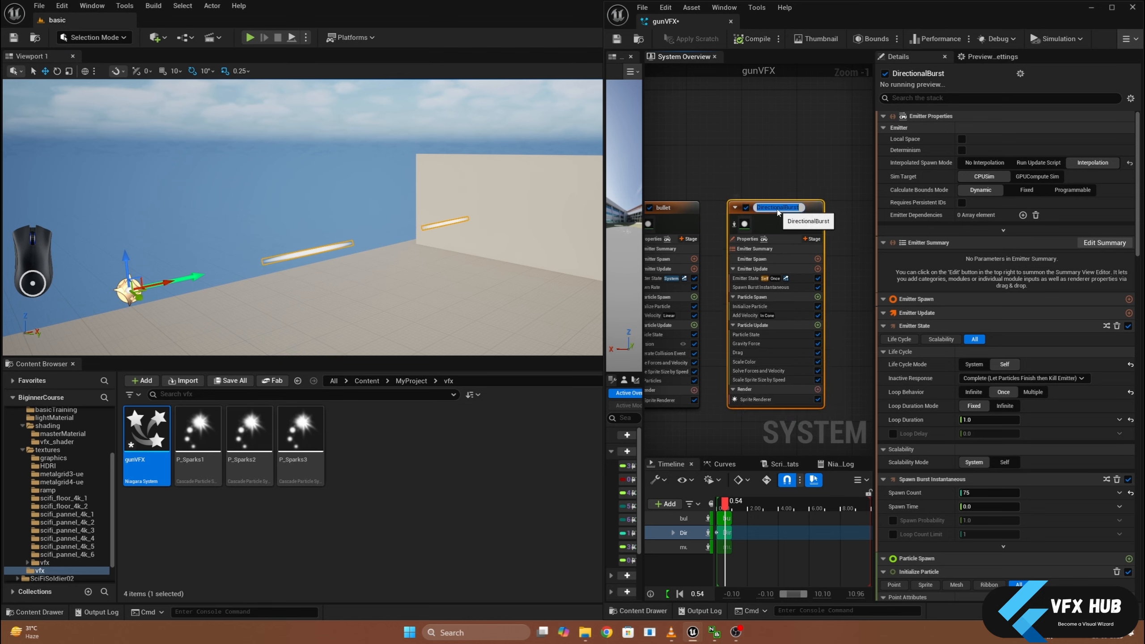
text(im)
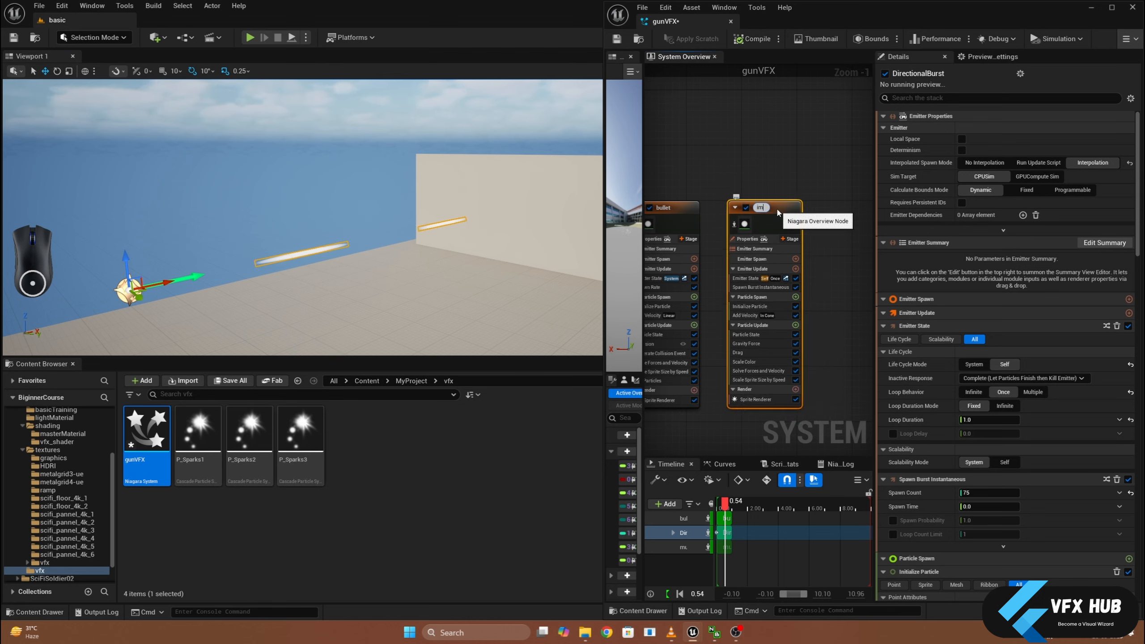
text(pact)
key(Return)
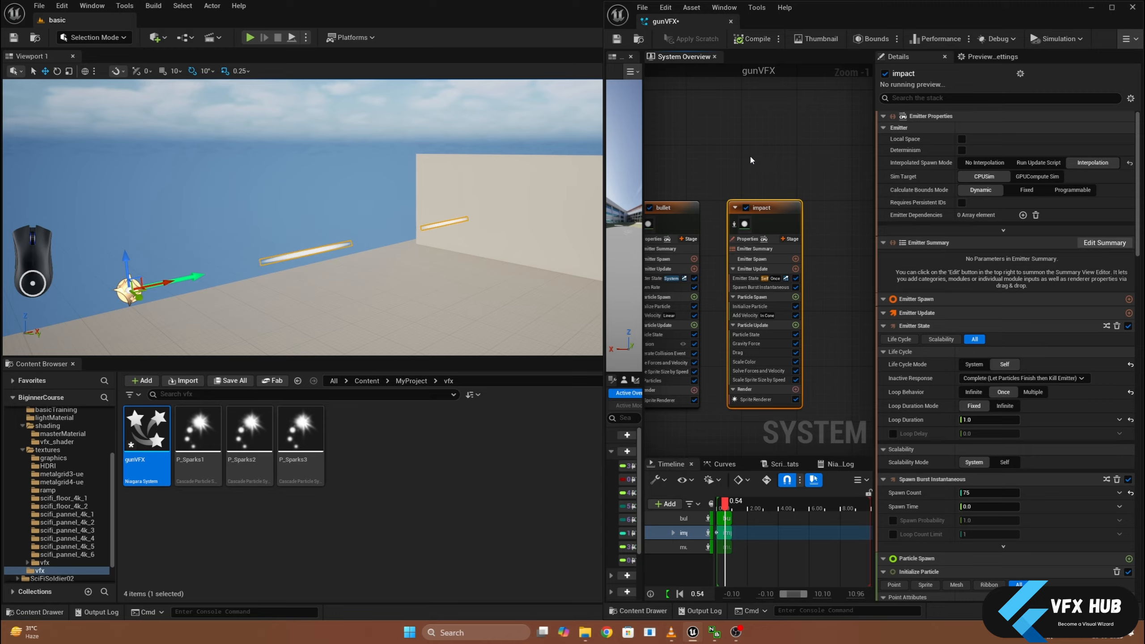
- Set the Loop Behavior in the impact emitter's Emitter State to Infinite
right_drag(787, 178, 817, 144)
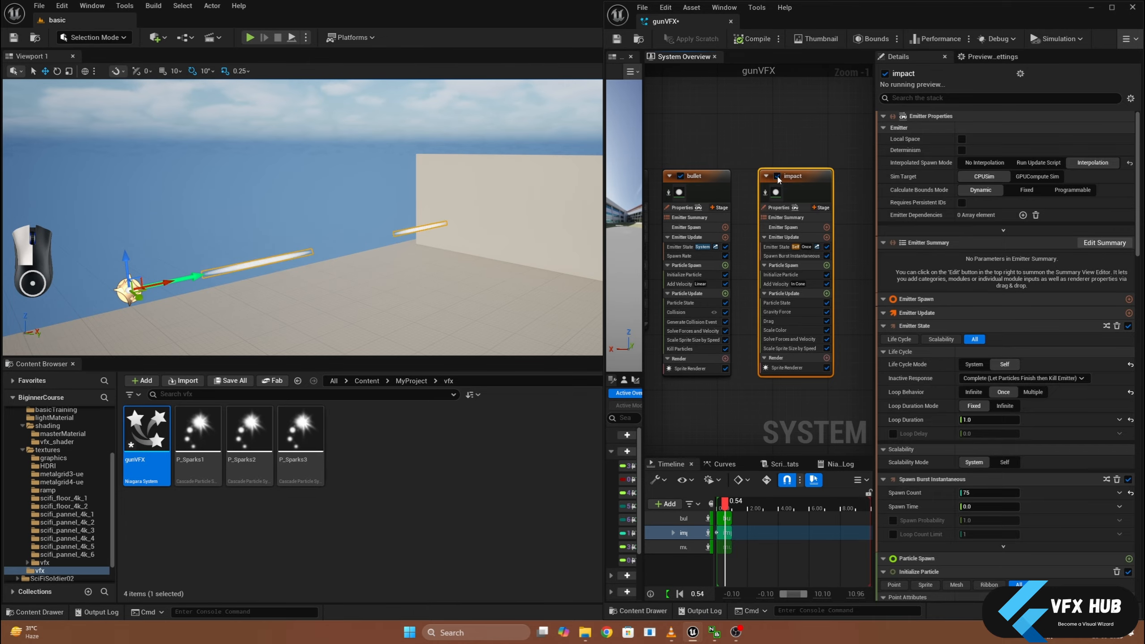
click(776, 248)
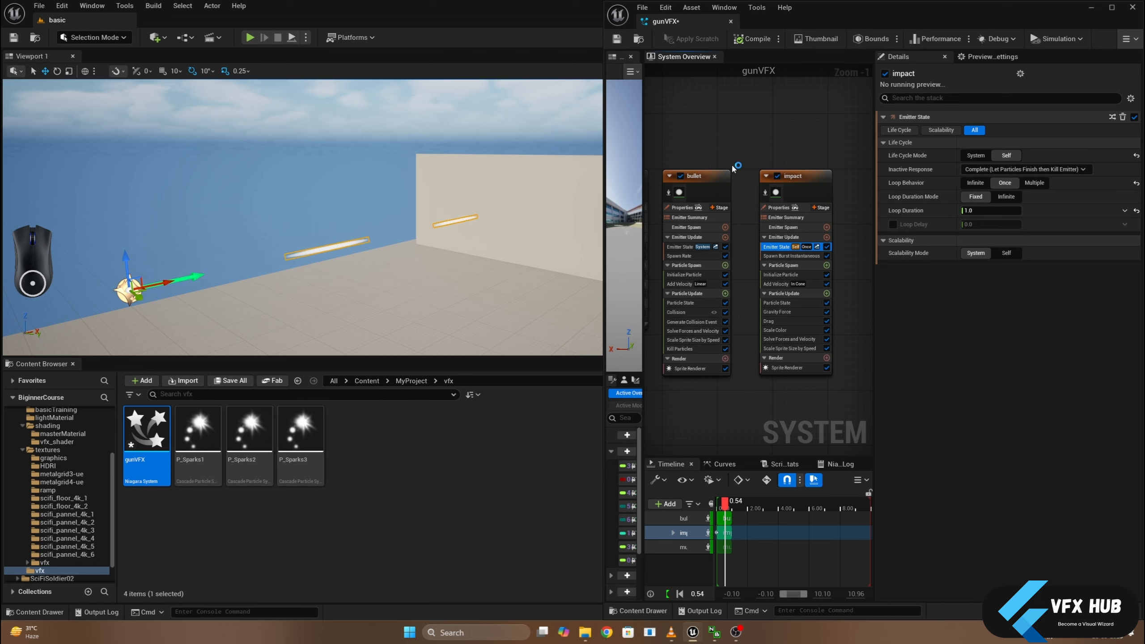
click(975, 182)
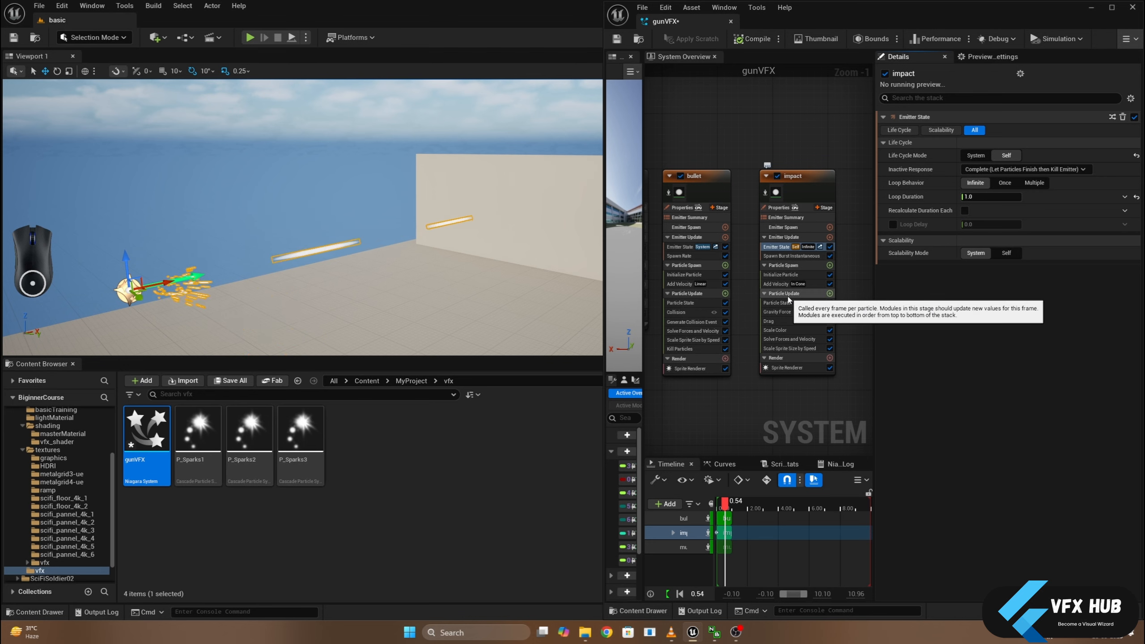
- Add an Event Handler stage to the impact emitter
click(830, 294)
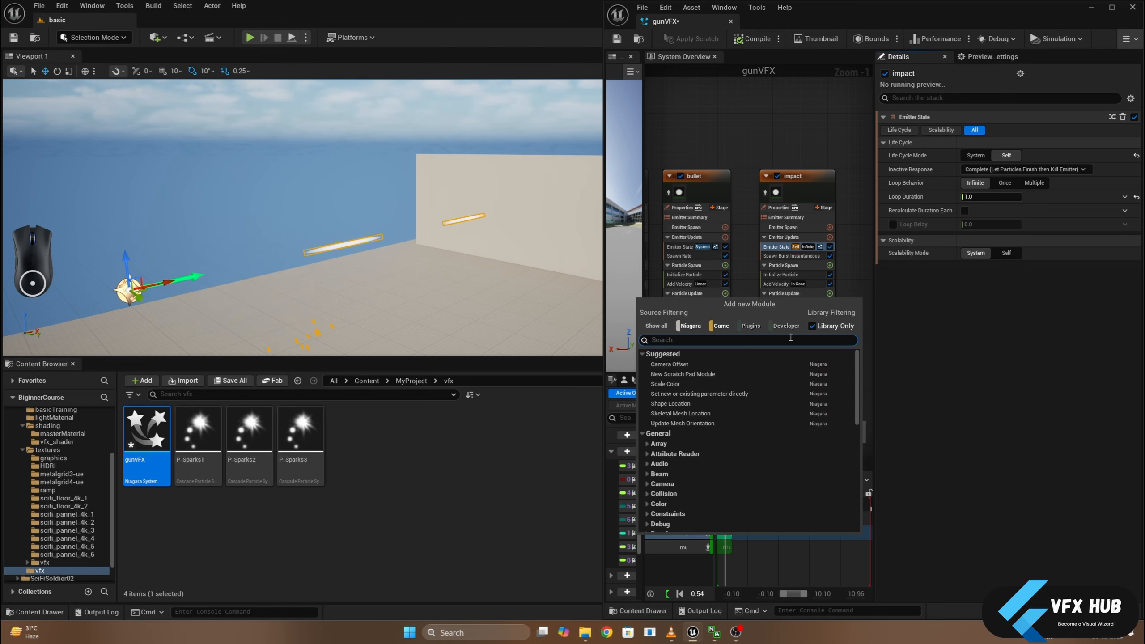
click(846, 268)
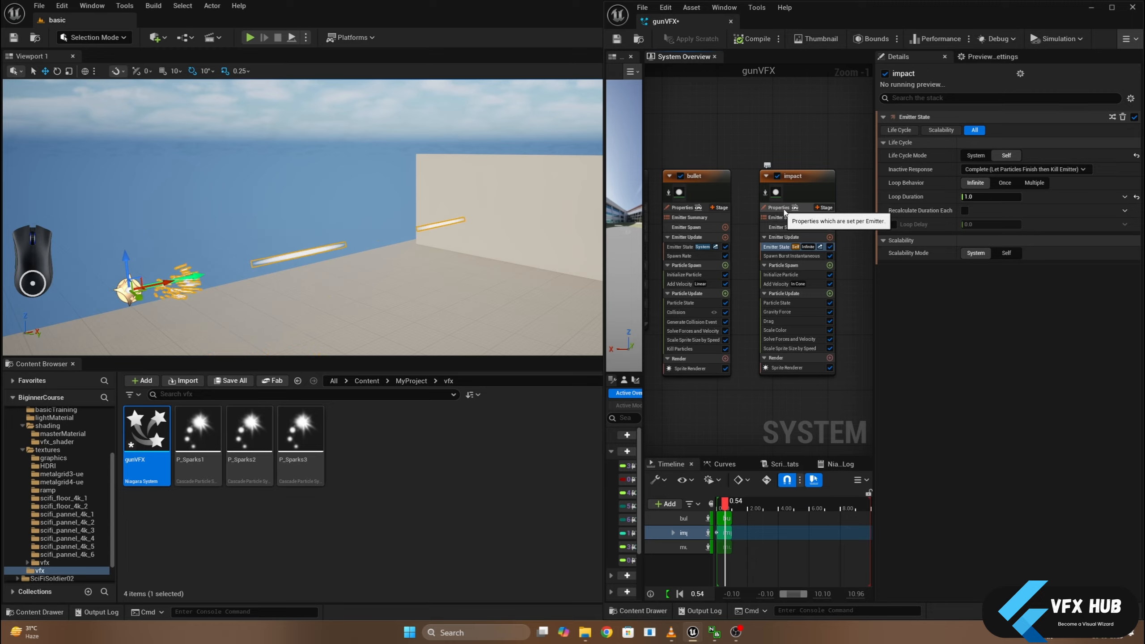
click(825, 208)
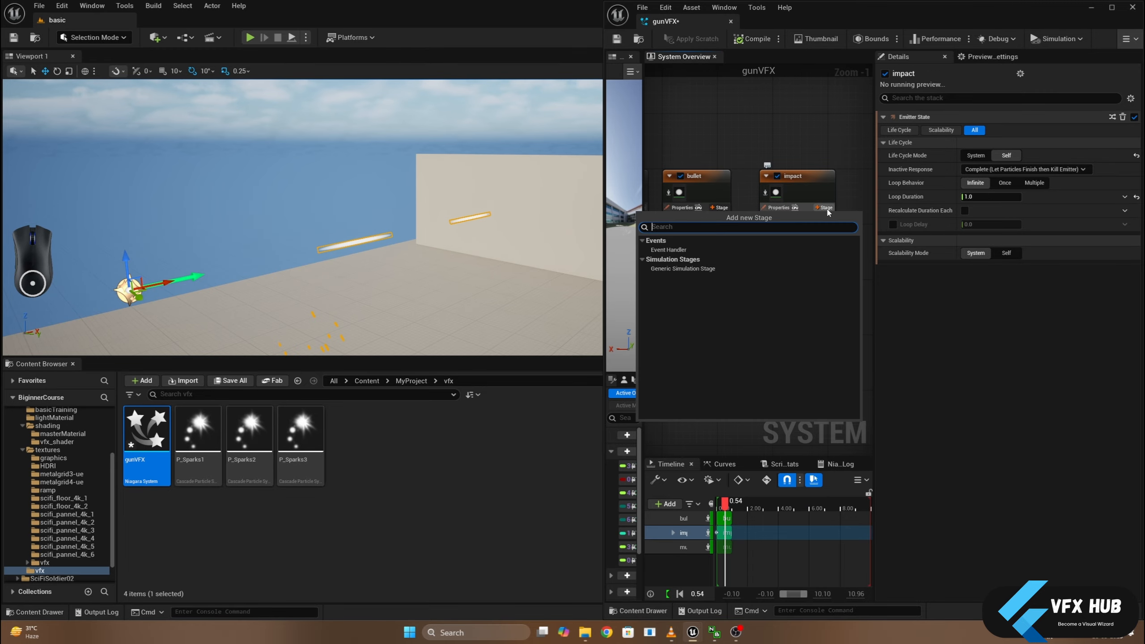
click(690, 250)
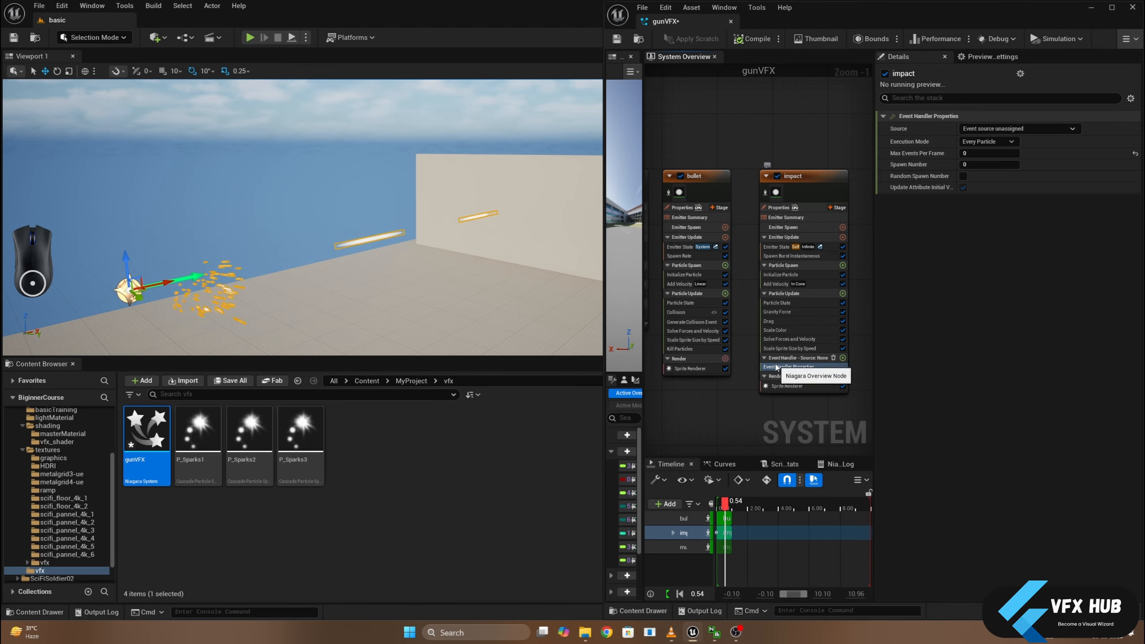
- Add a Receive Collision Event module to the impact emitter's Event Handler stage
click(843, 358)
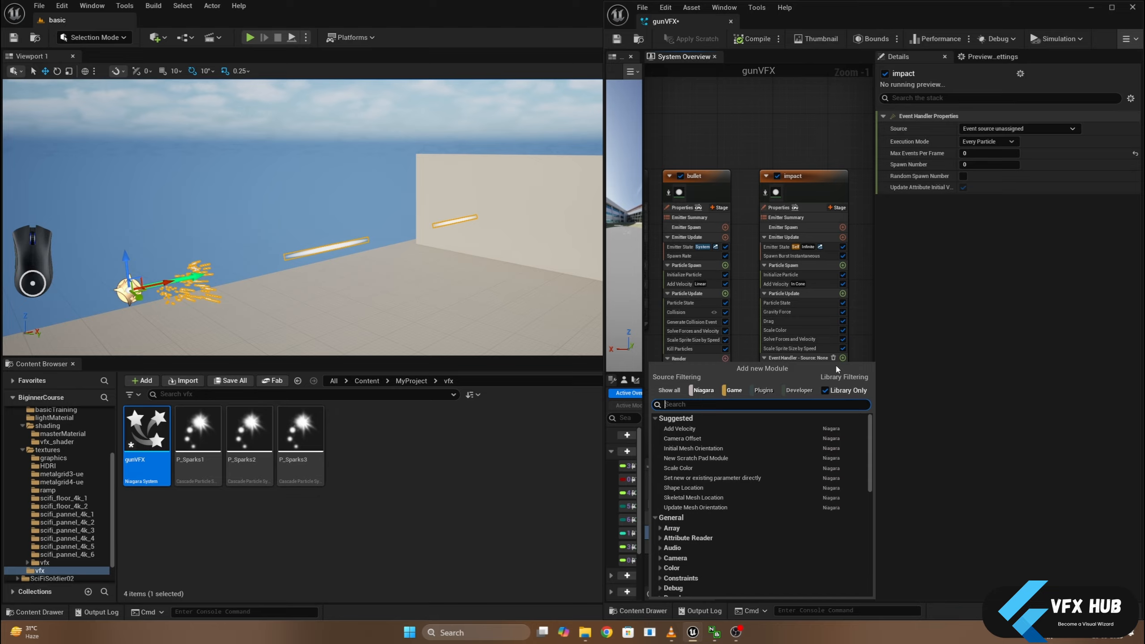
text(re)
key(BackSpace)
key(BackSpace)
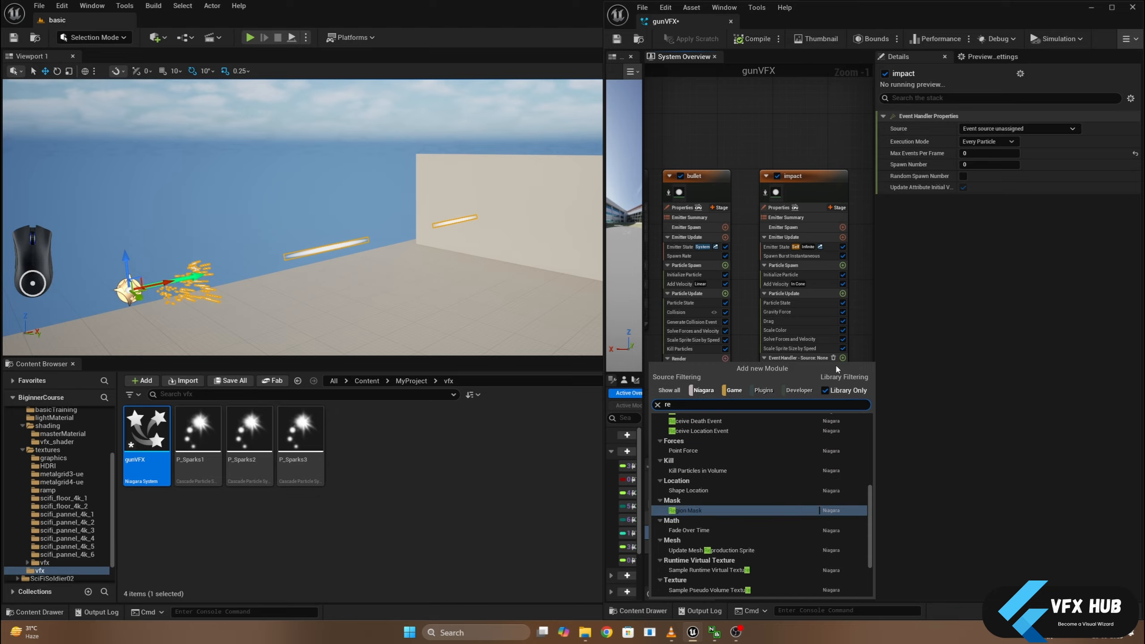
text(col)
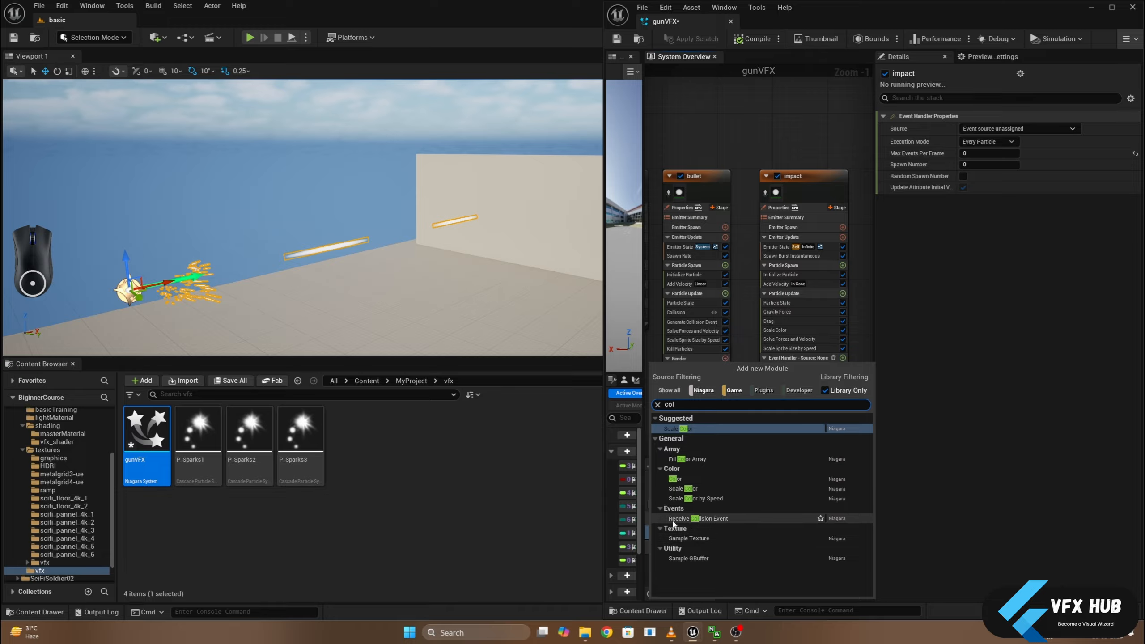
click(703, 520)
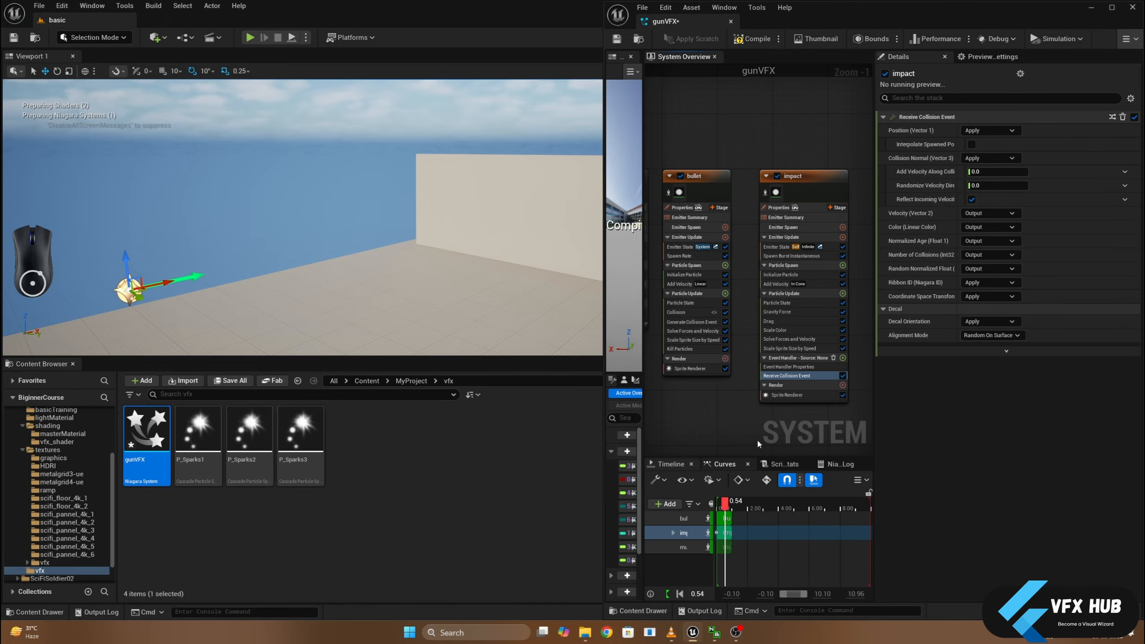
- Set the impact Event Handler's Source to the bullet emitter's Collision Event
click(787, 359)
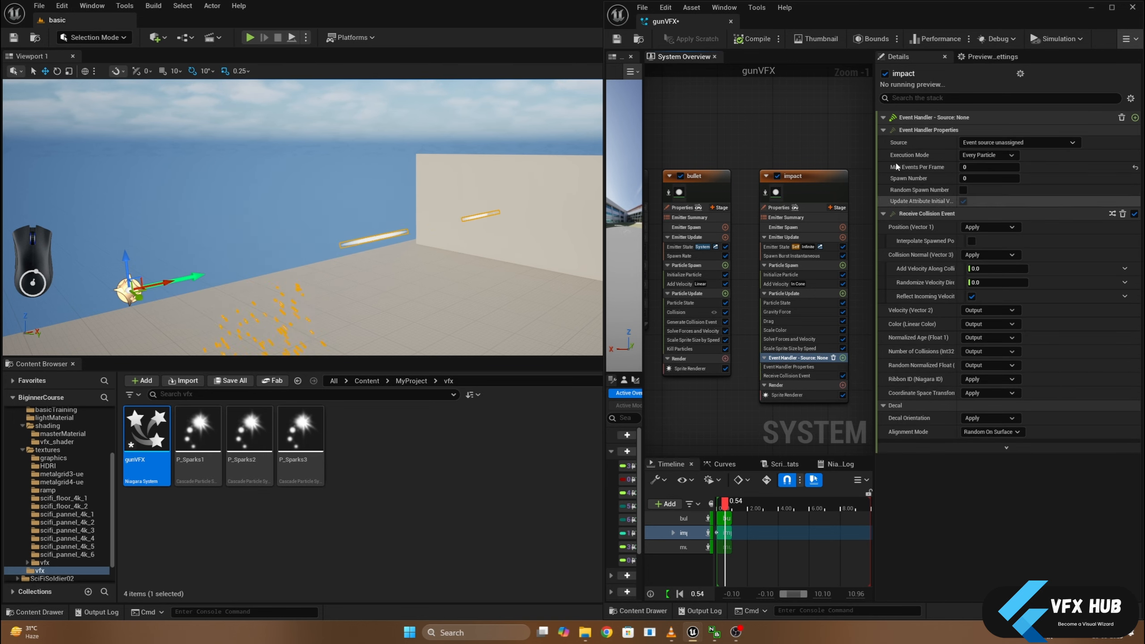
click(992, 143)
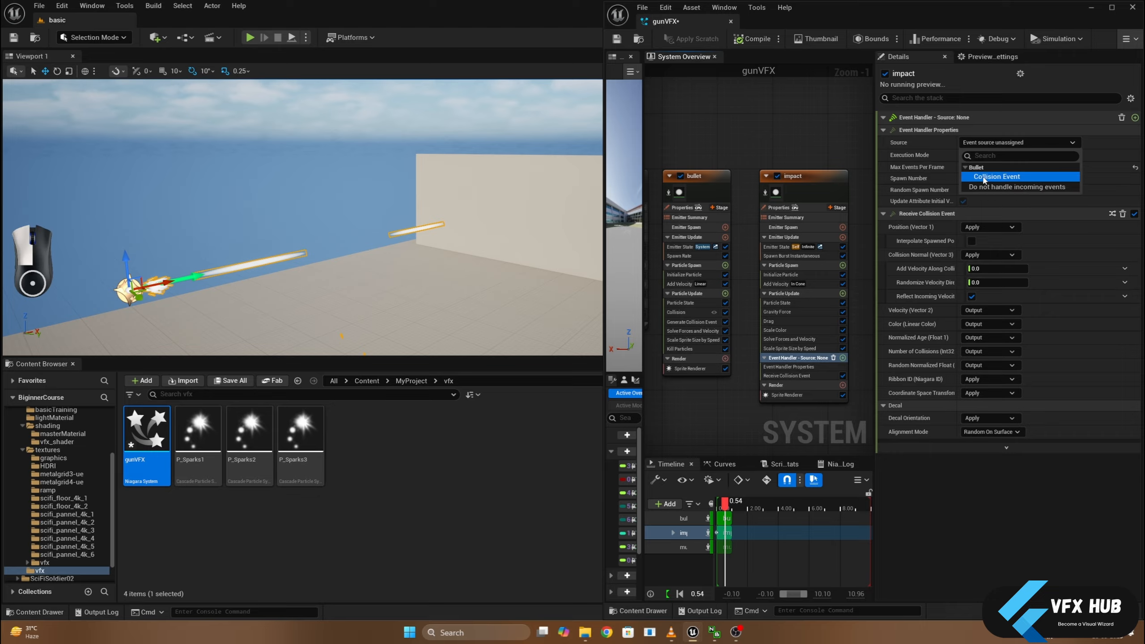
click(983, 176)
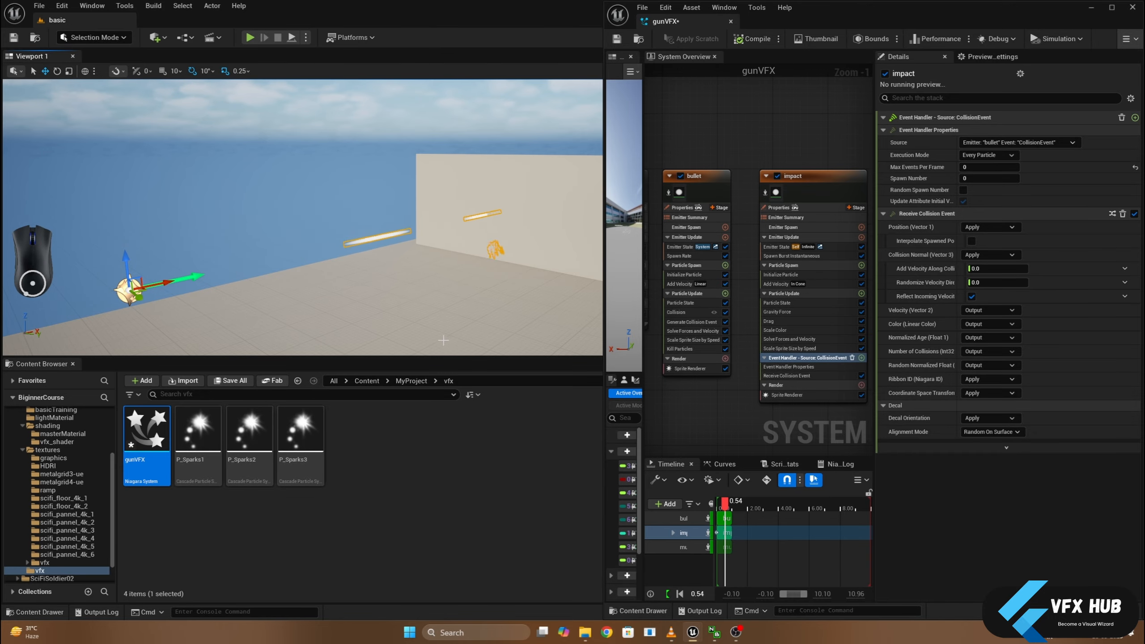
- Close the Content Browser to enlarge the level viewport and frame the spot where the bullets hit the wall
drag(420, 359, 421, 434)
scroll(445, 260, up, 4)
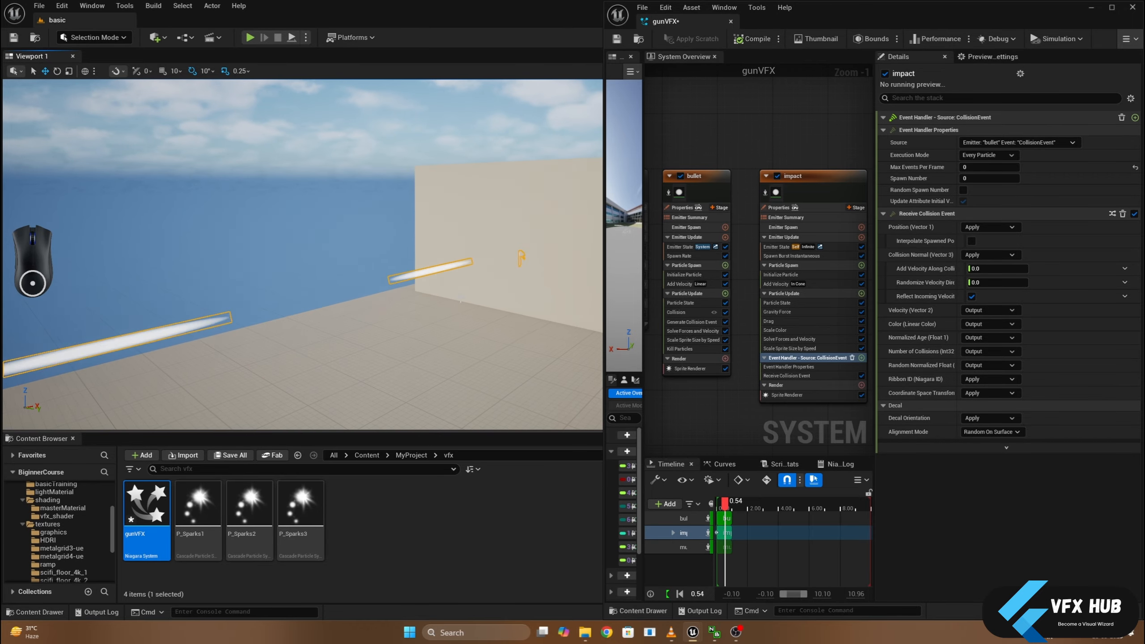
click(74, 439)
right_drag(303, 341, 474, 378)
alt+drag(473, 378, 595, 376)
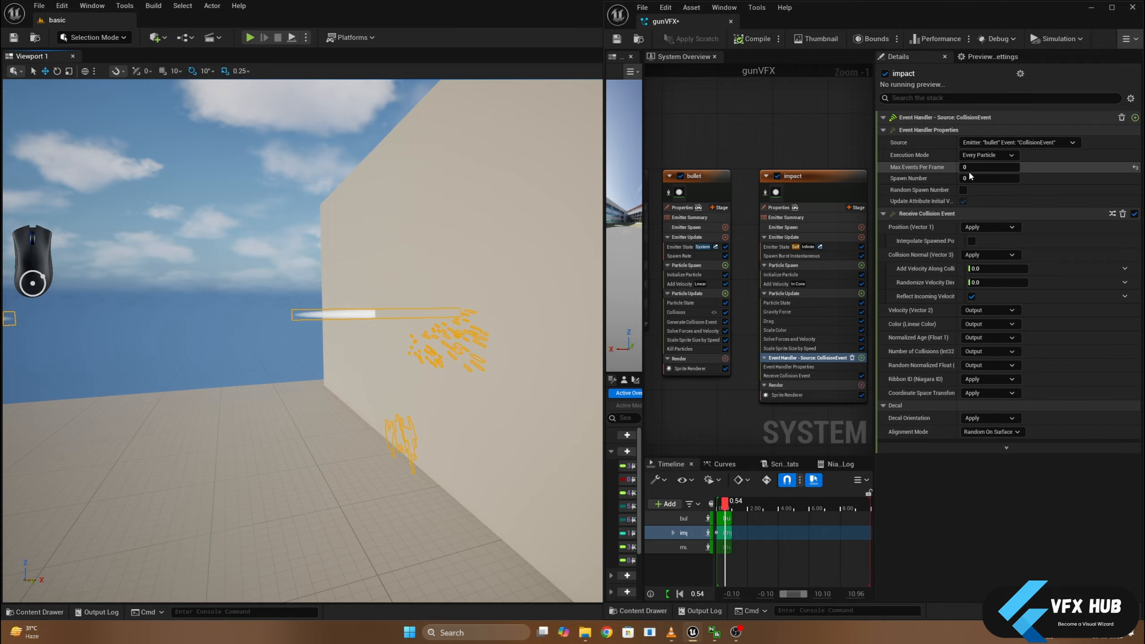
- Set the impact Event Handler's Execution Mode to Spawned Particles
click(991, 156)
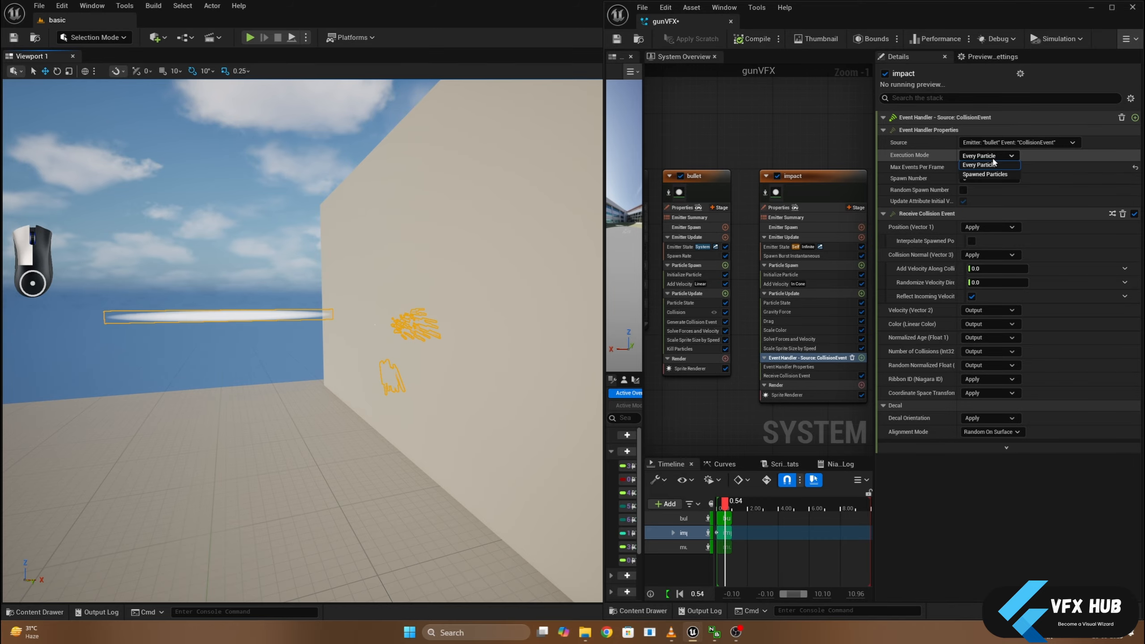
click(986, 175)
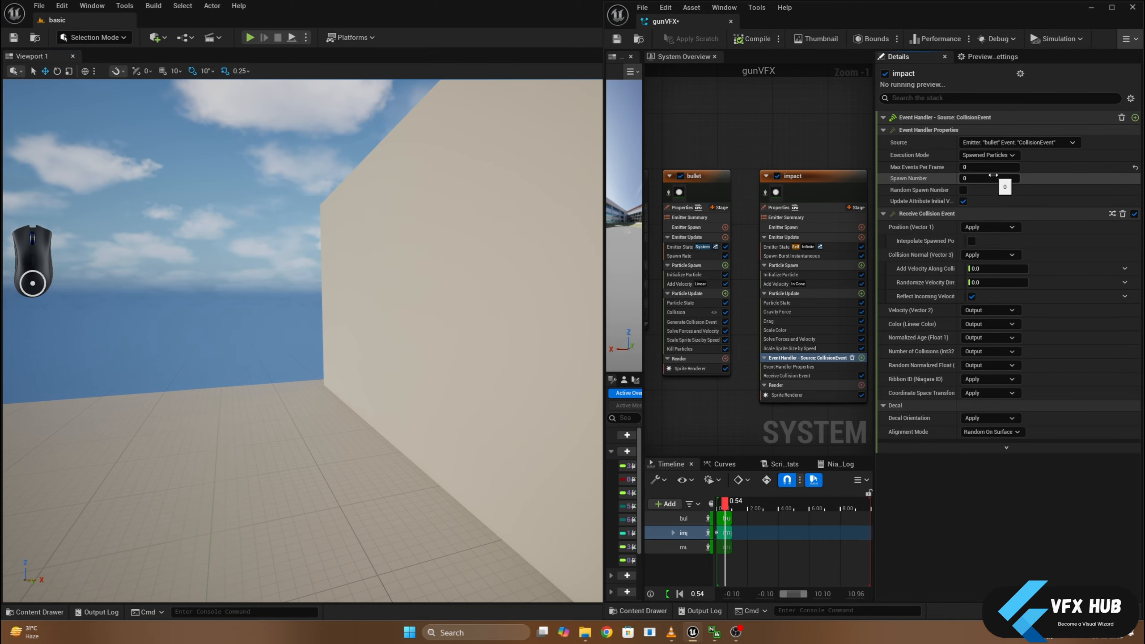
mouse_move(361, 316)
alt+mouse_down()
mouse_move(488, 319)
mouse_move(343, 318)
alt+mouse_up()
scroll(343, 319, down, 3)
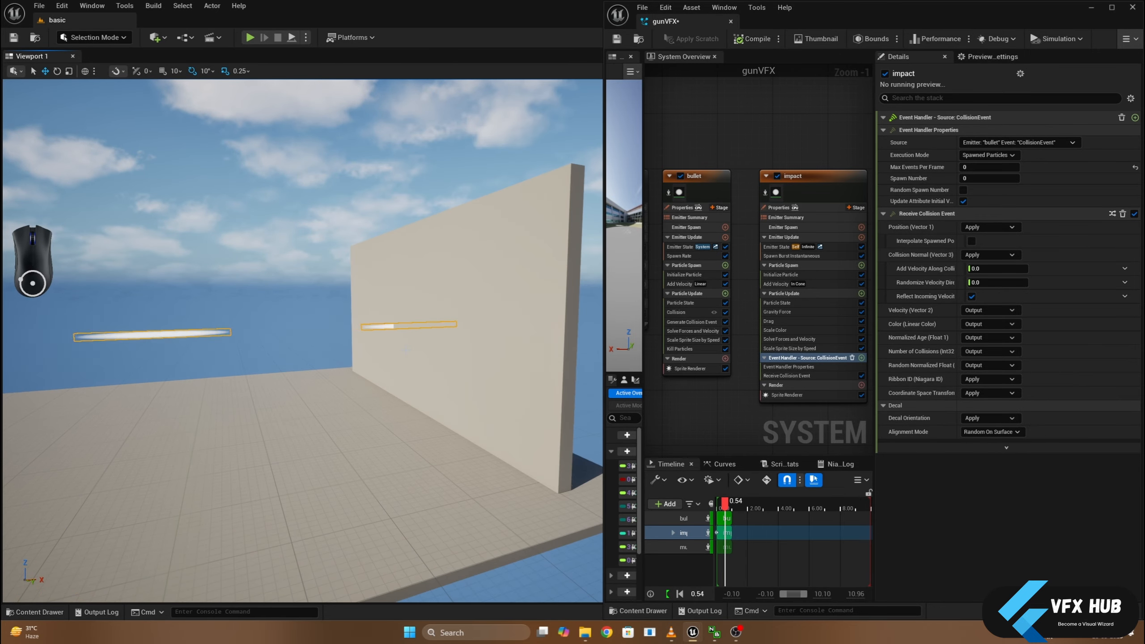
- Disable the Spawn Burst Instantaneous module in the impact emitter
mouse_move(342, 318)
middle_down()
mouse_move(311, 312)
mouse_move(327, 310)
middle_up()
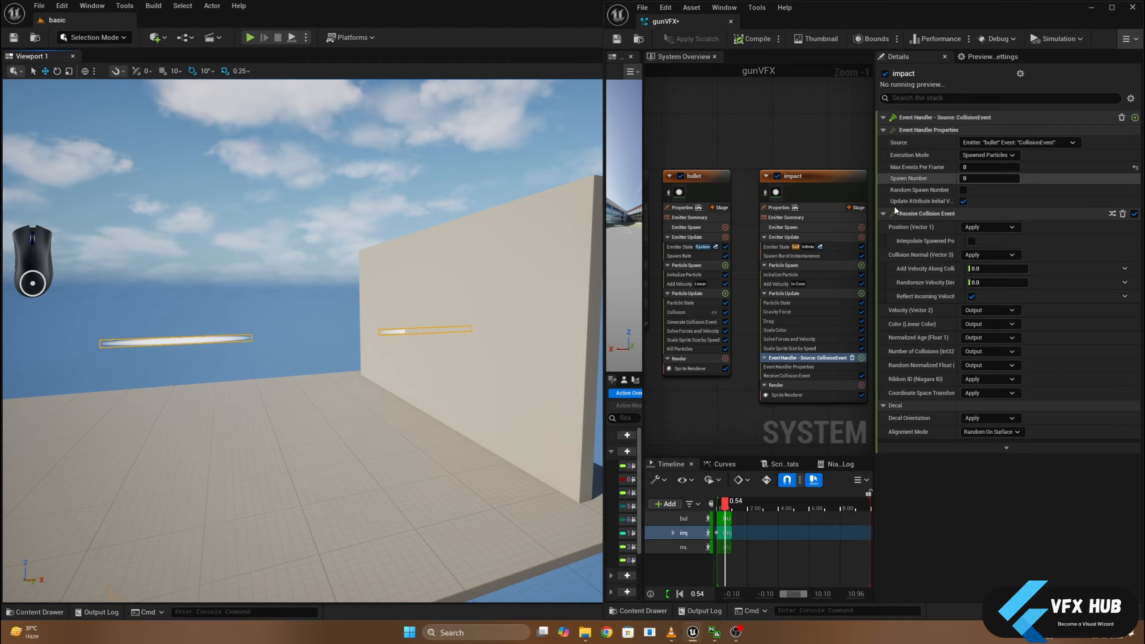
scroll(310, 373, down, 5)
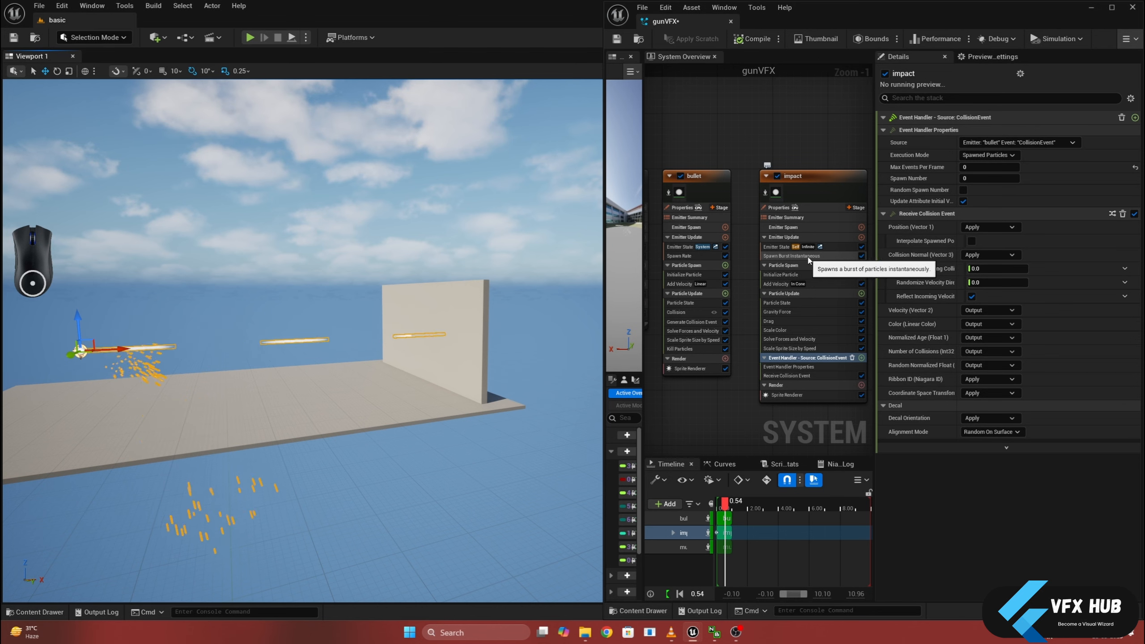
click(862, 257)
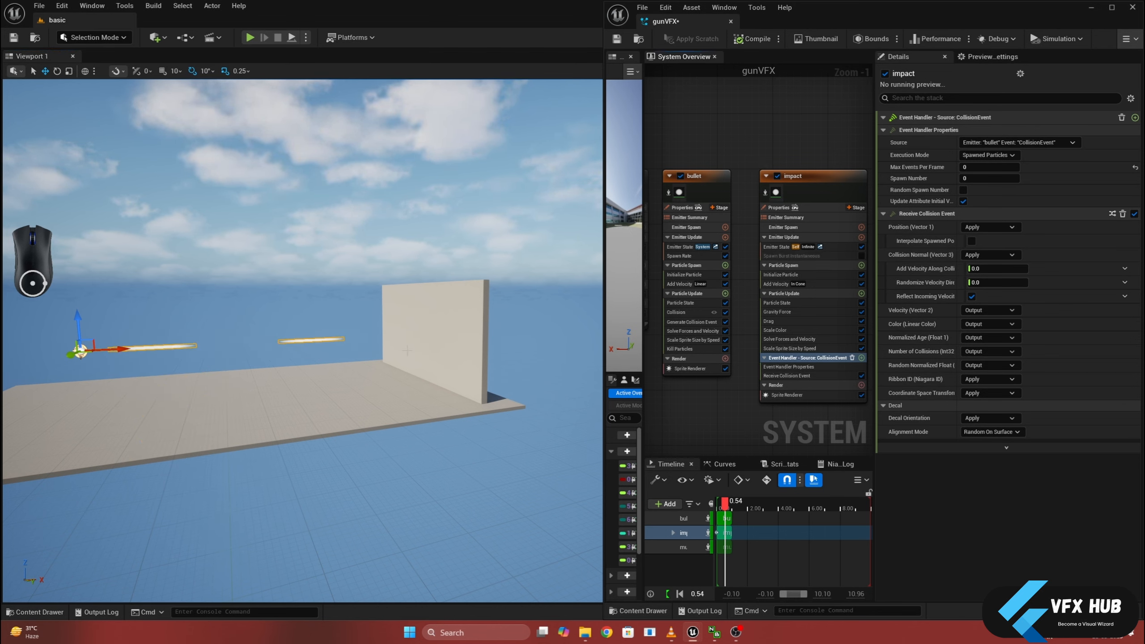
- Set the impact Event Handler's Spawn Number to 50 and enable Random Spawn Number with a Min Spawn Number of 25
scroll(413, 336, up, 10)
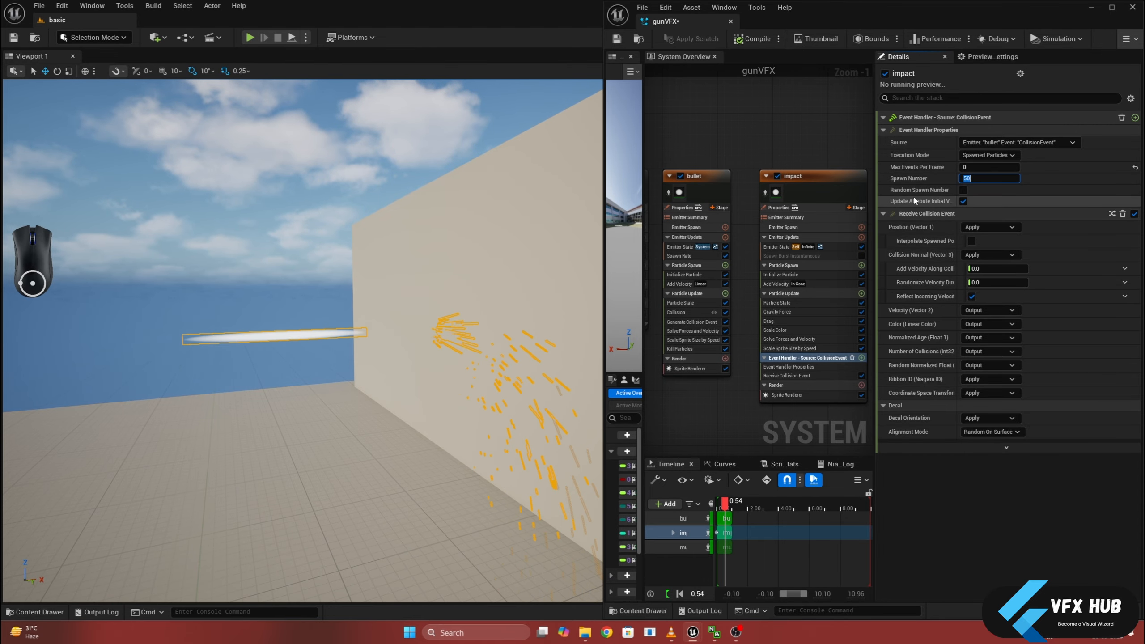
click(963, 190)
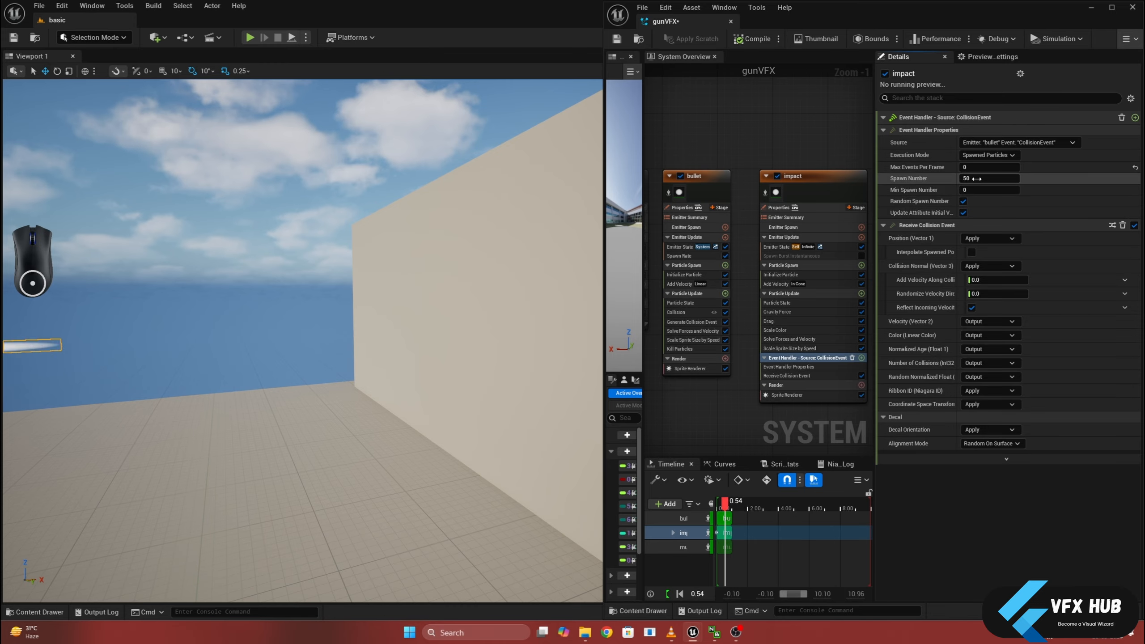
click(981, 189)
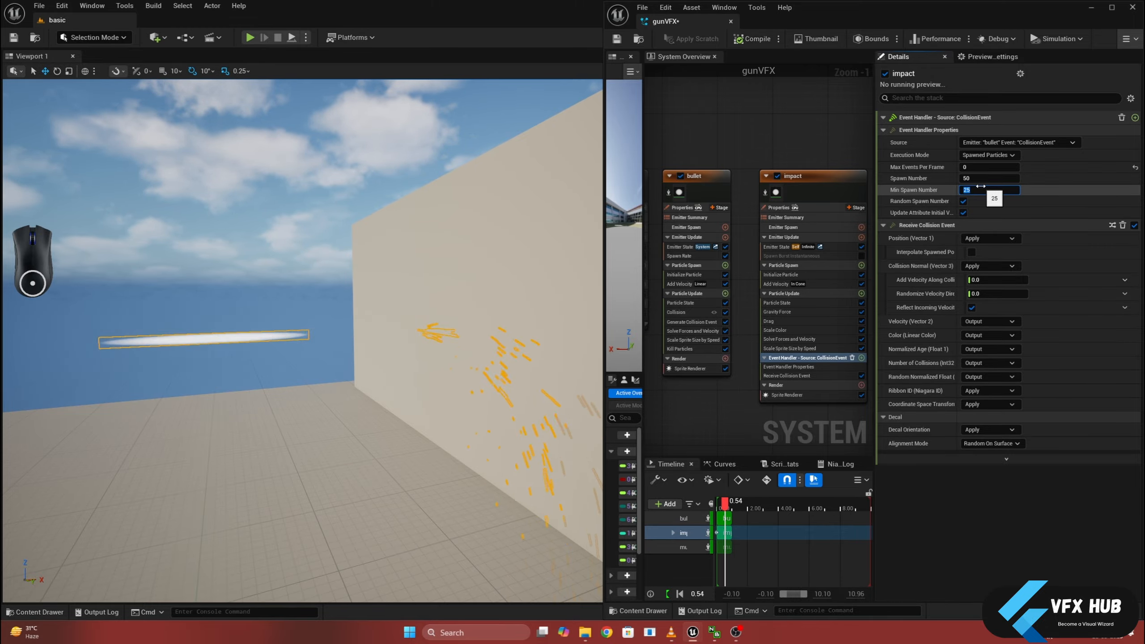
middle_drag(406, 334, 510, 329)
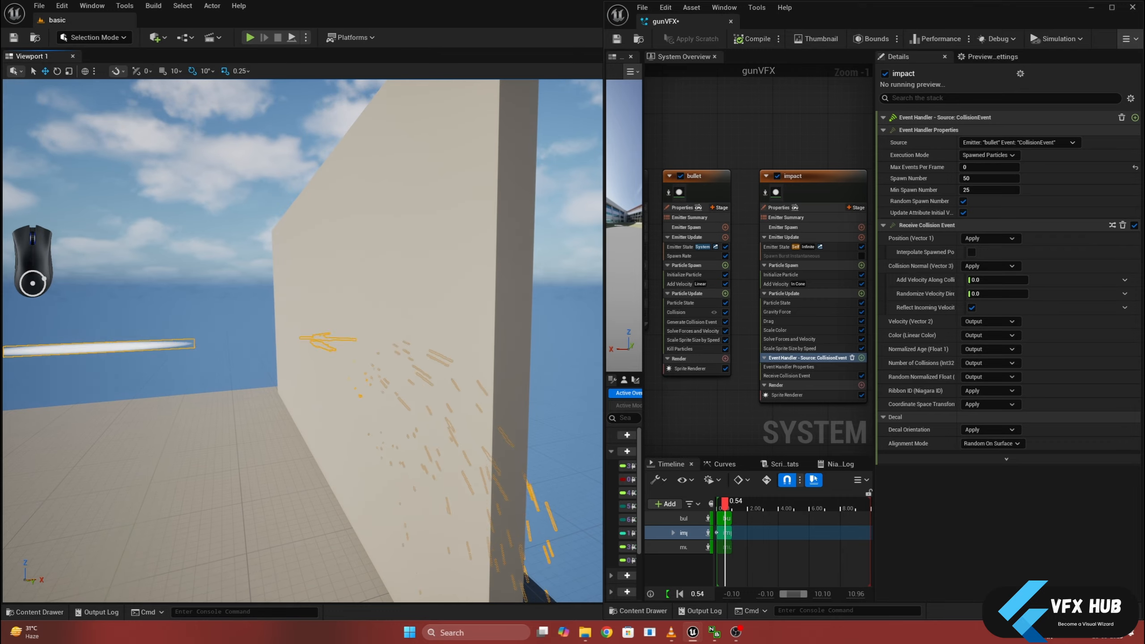
alt+drag(343, 391, 225, 391)
scroll(344, 388, down, 5)
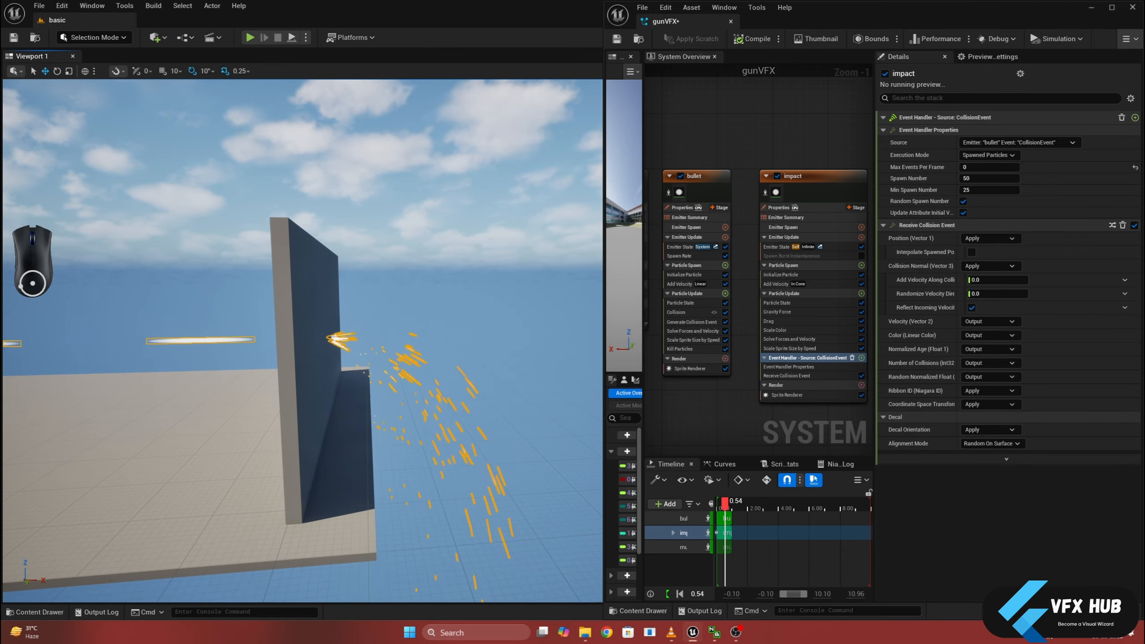
alt+drag(322, 419, 404, 419)
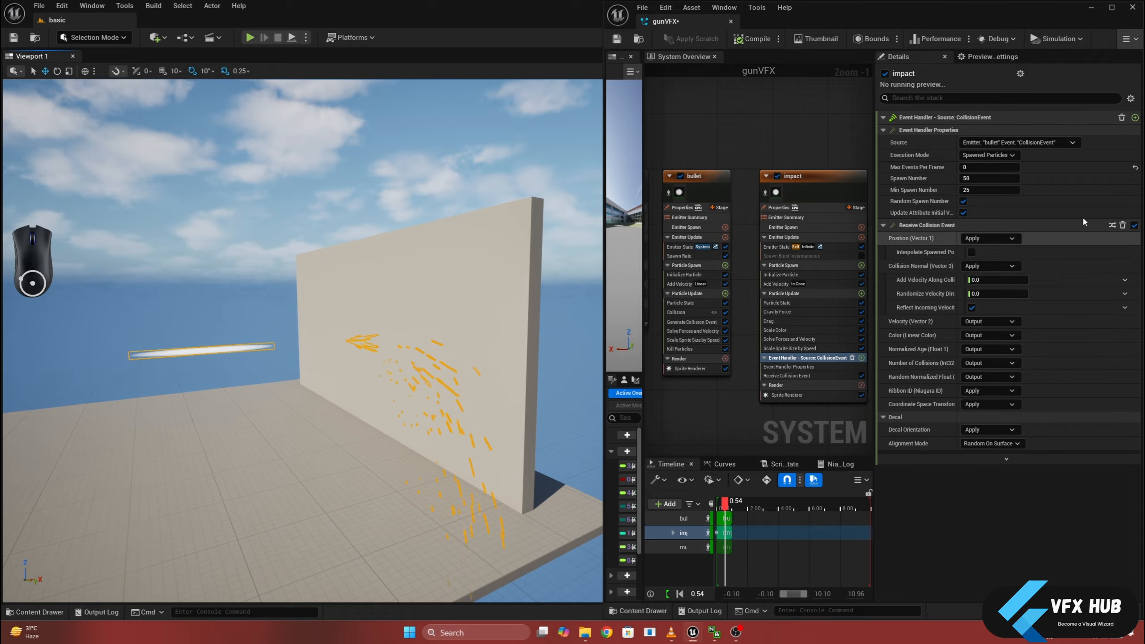
- In the impact emitter's Add Velocity module, set the Cone Axis X to -1 and the Cone Angle to 10
click(787, 284)
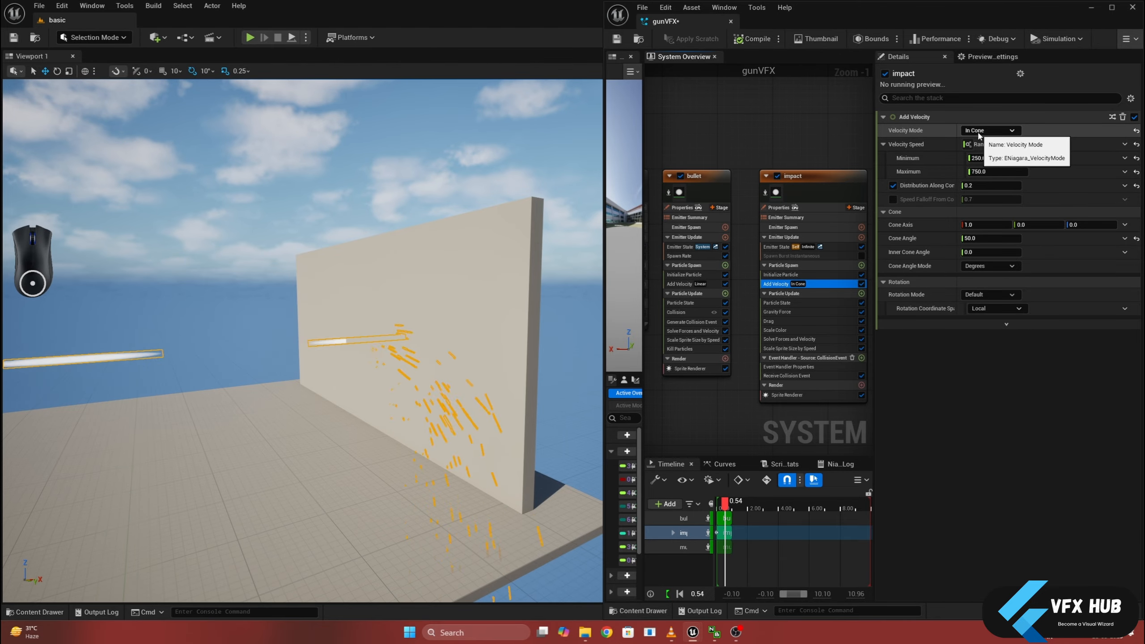
click(681, 285)
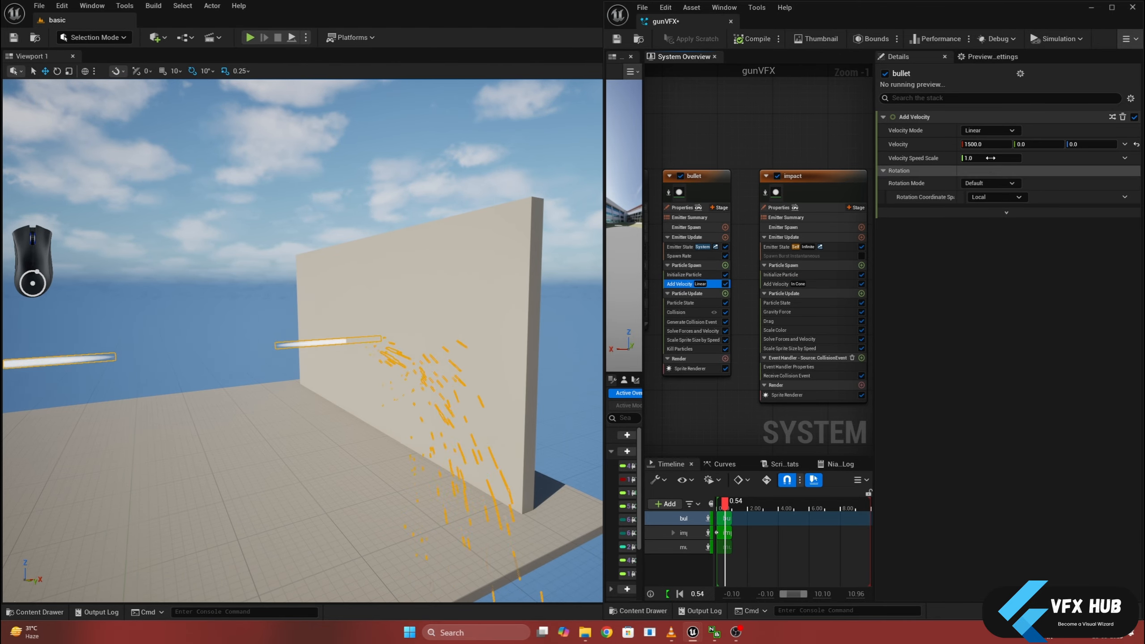
click(994, 130)
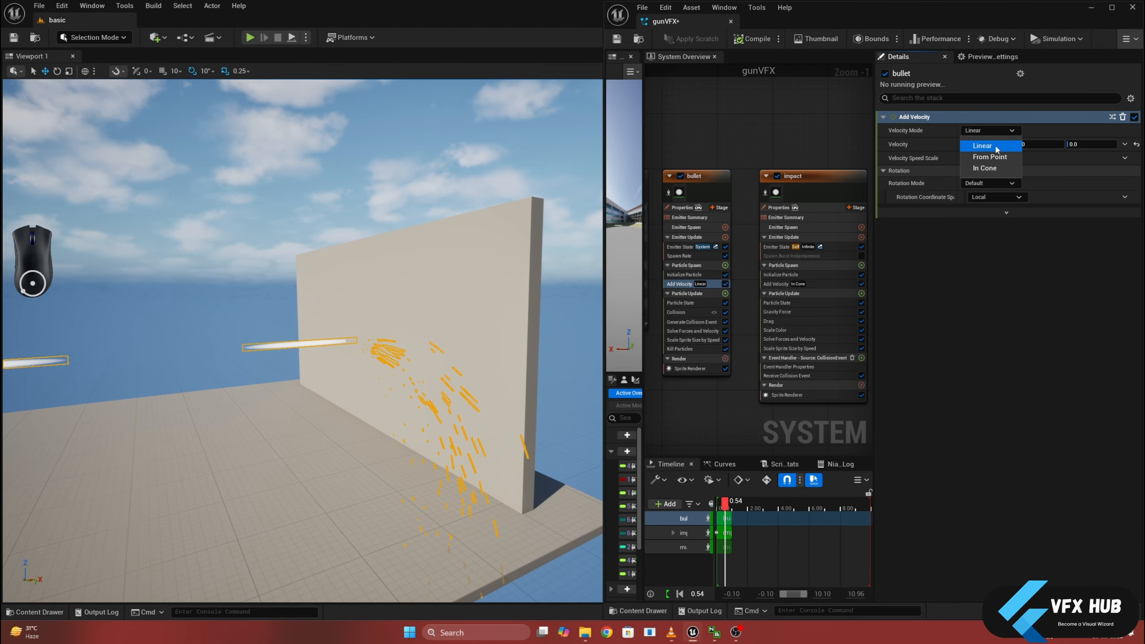
click(777, 284)
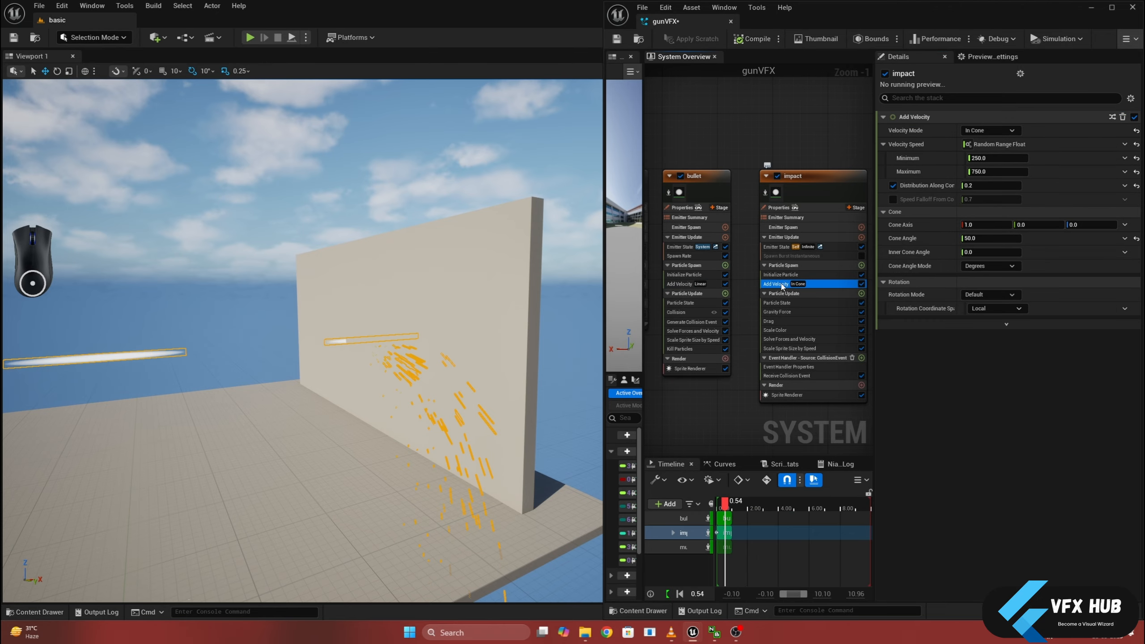
click(995, 172)
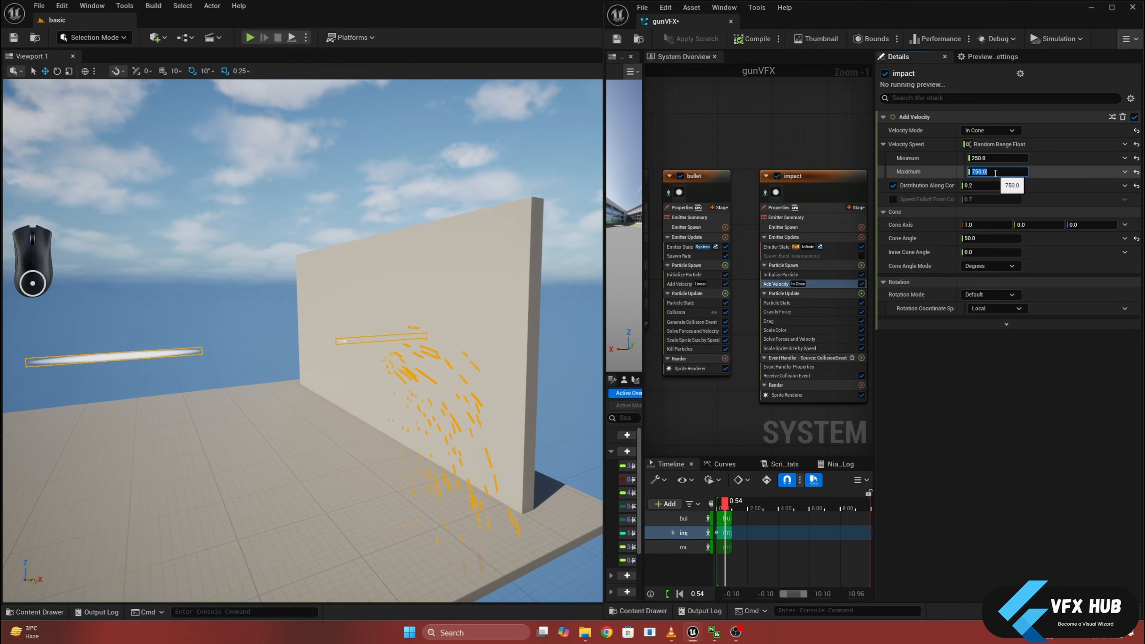
click(971, 225)
text(-1)
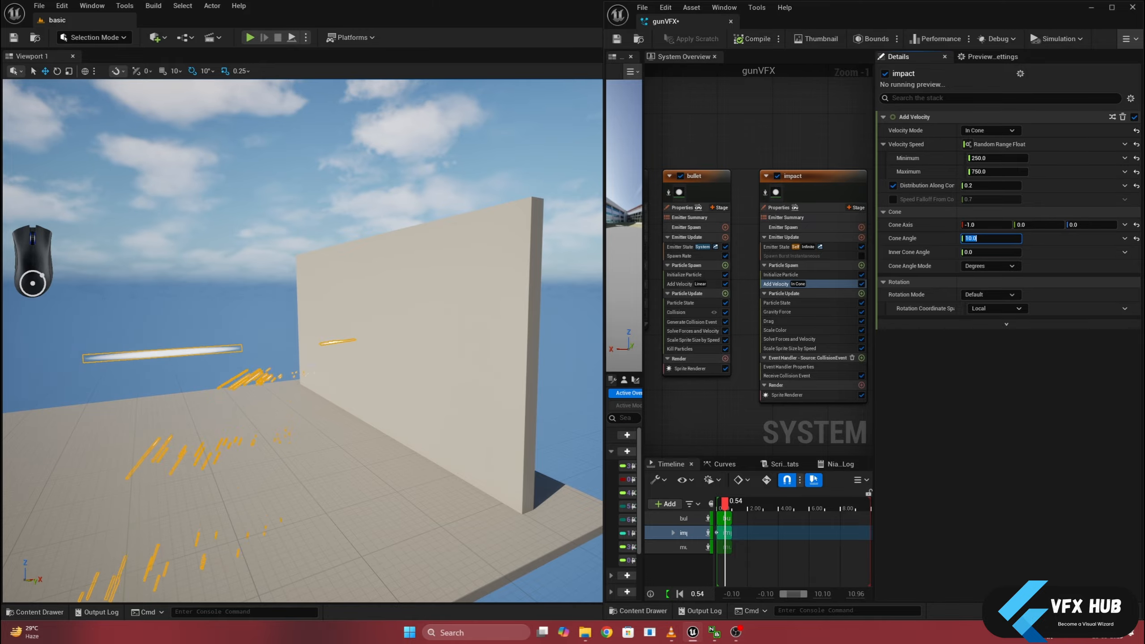
- Set the Inner Cone Angle of the impact emitter's Add Velocity module to 90
alt+drag(282, 385, 325, 386)
click(987, 253)
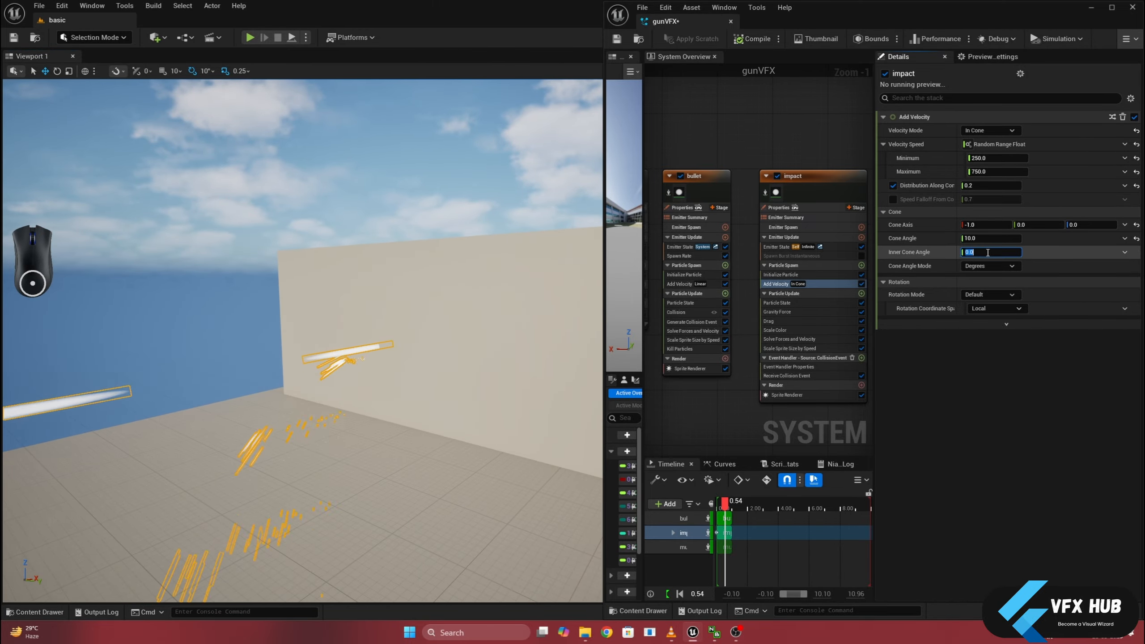
text(96)
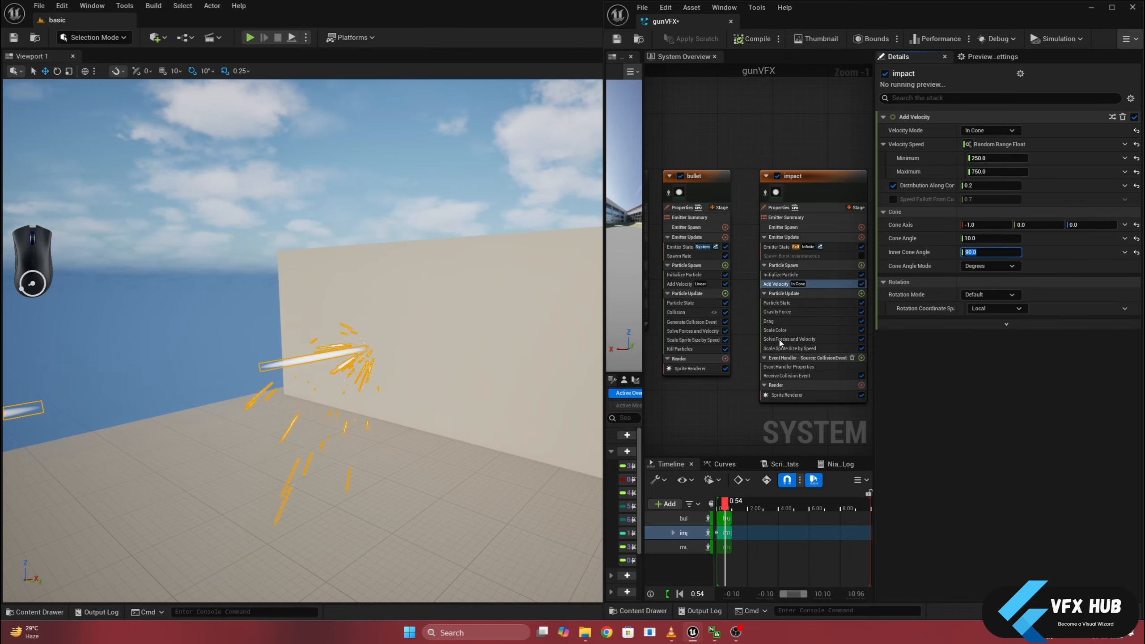
alt+drag(371, 438, 328, 428)
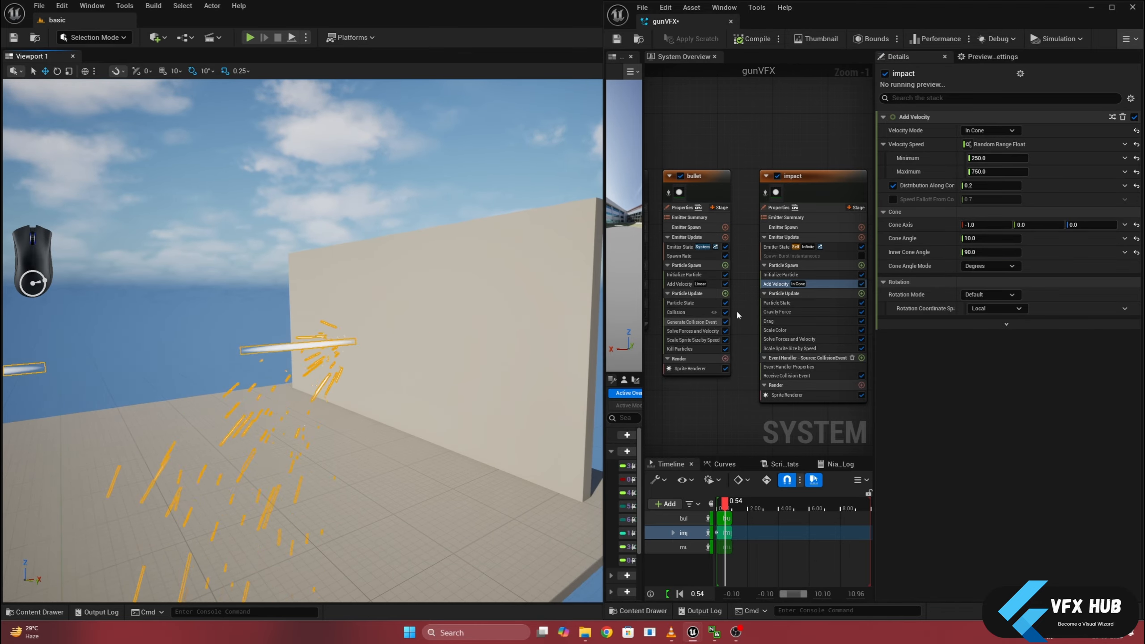
- Add a Collision module to the impact emitter's Particle Update stage
right_drag(743, 321, 677, 315)
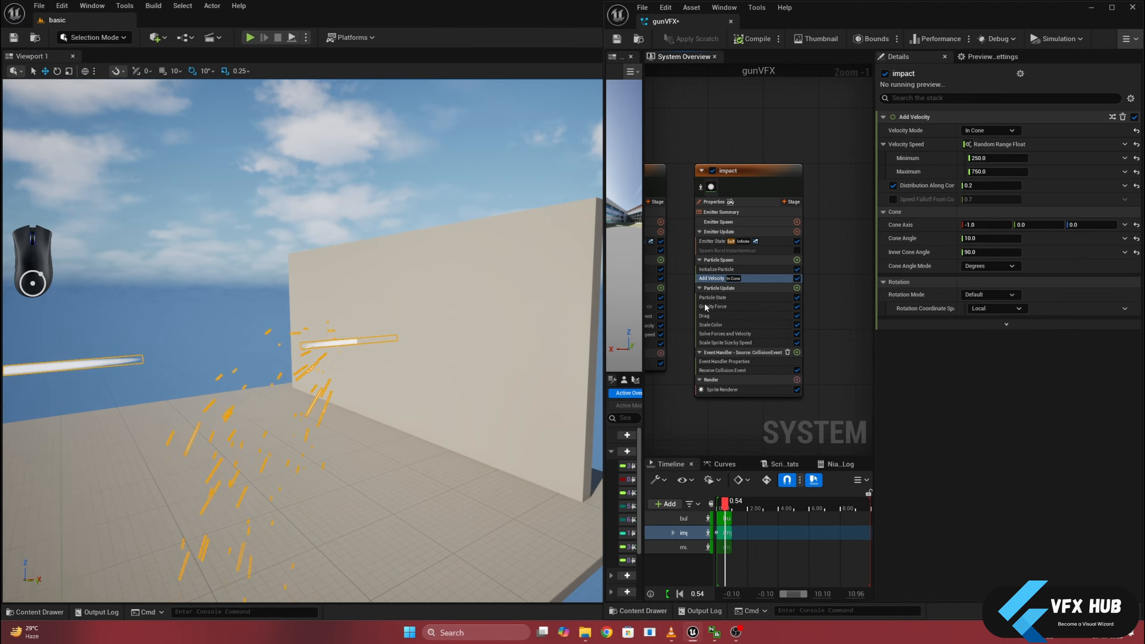
click(798, 288)
text(coll)
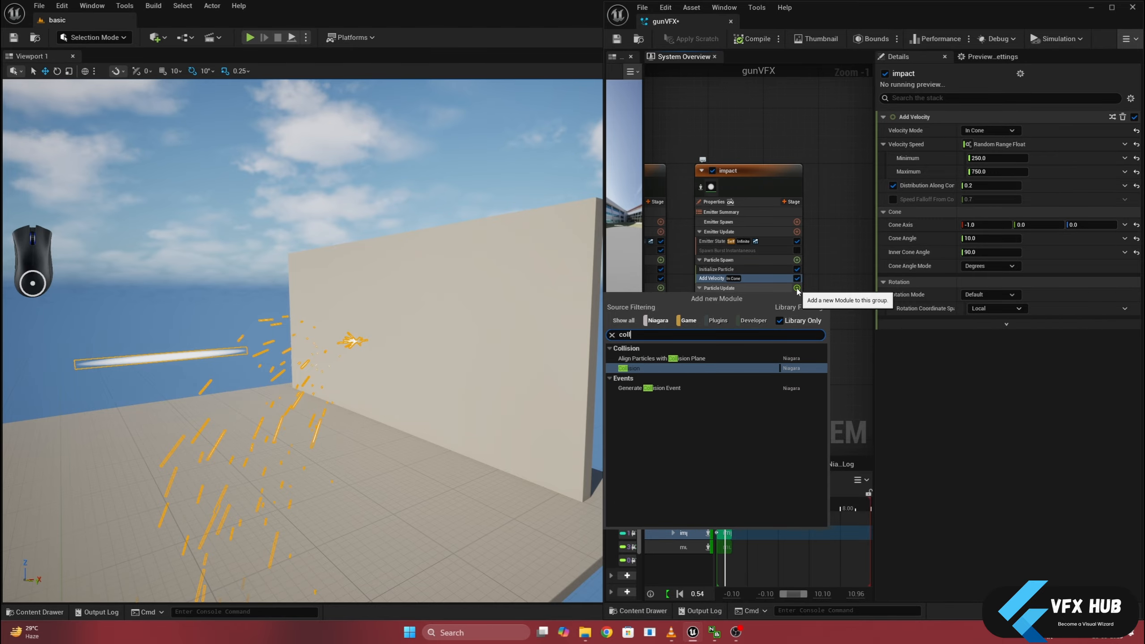
click(675, 368)
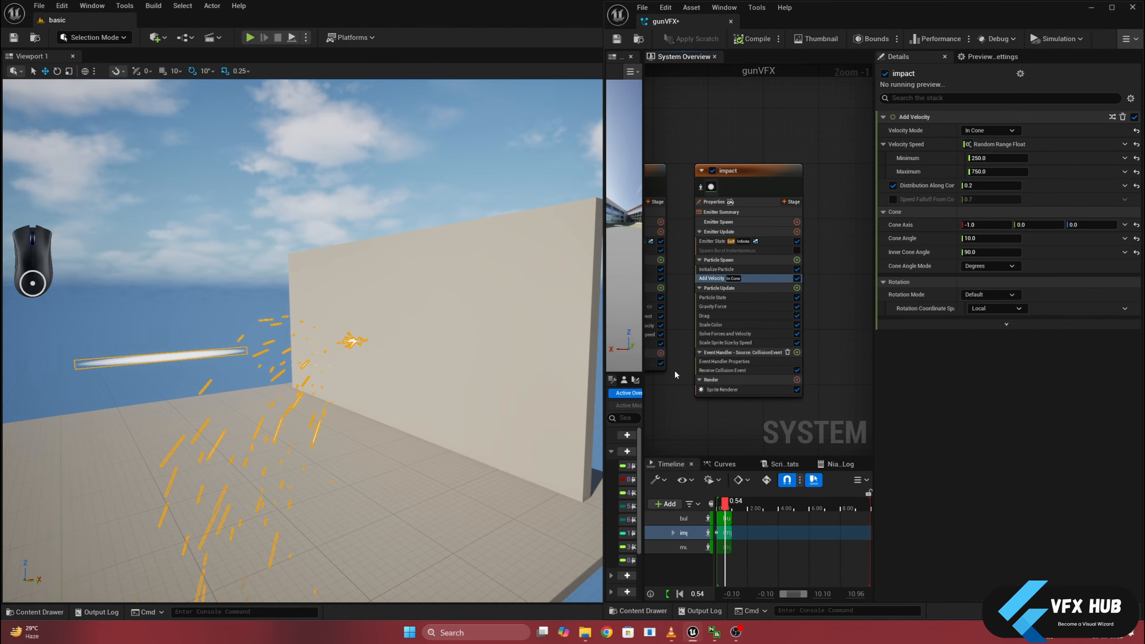
- Deselect the gun effect in the level and inspect how the impact sparks behave against the wall and floor
alt+drag(318, 433, 341, 419)
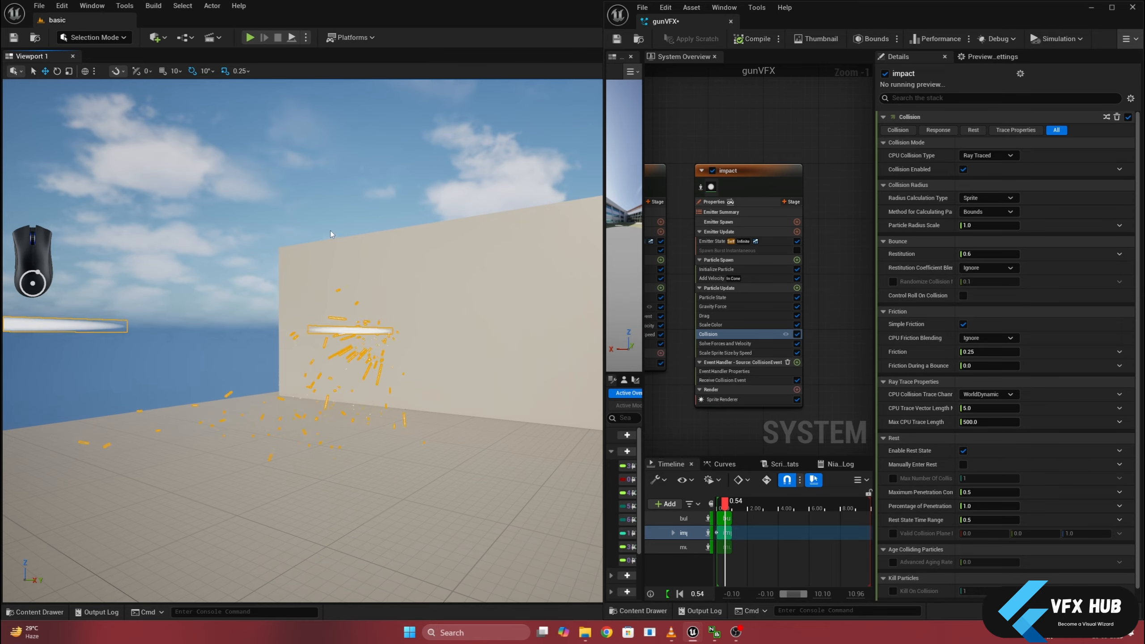
click(340, 217)
alt+drag(340, 220, 311, 214)
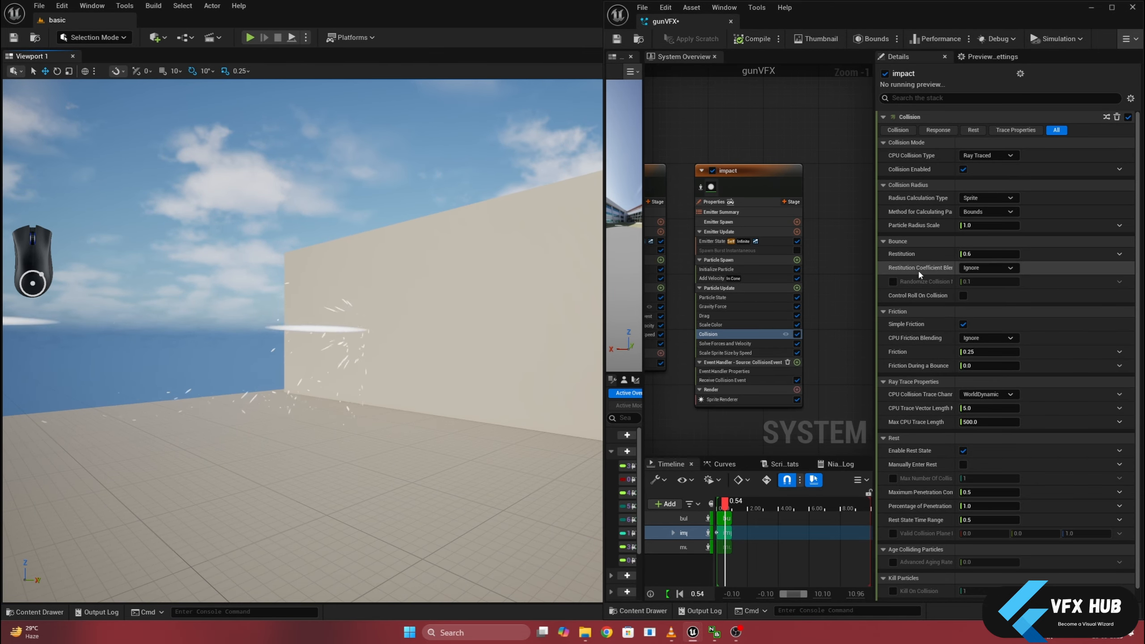
- Set the Restitution of the impact emitter's Collision module to 0.01 and check how the sparks bounce near the wall
click(980, 255)
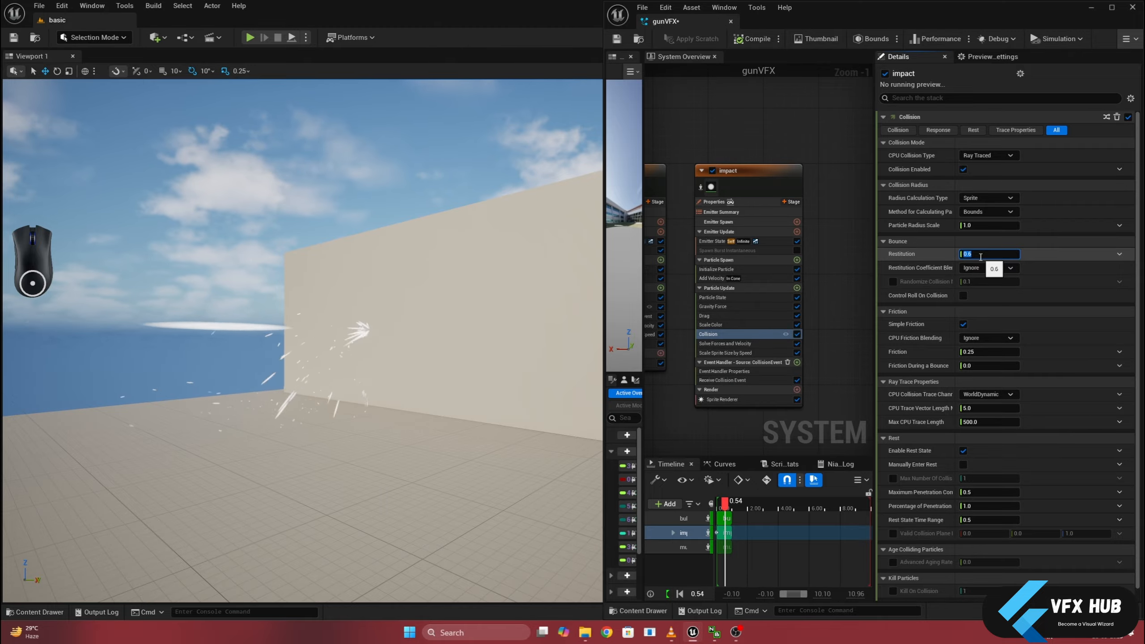
text(0.01)
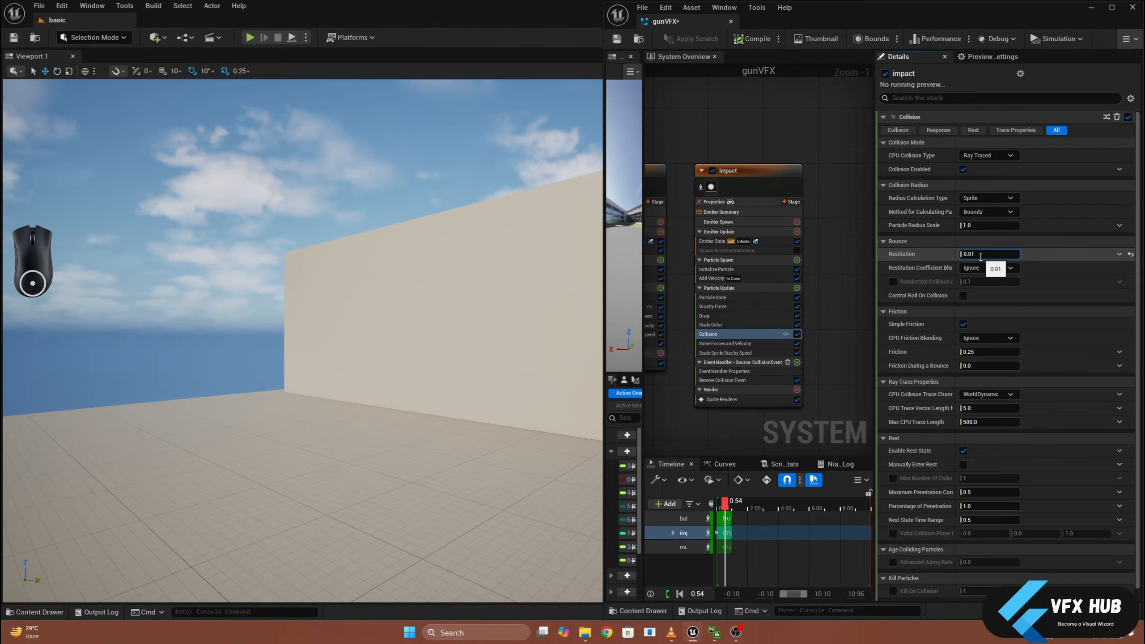
alt+drag(360, 328, 241, 345)
alt+middle_drag(210, 390, 265, 396)
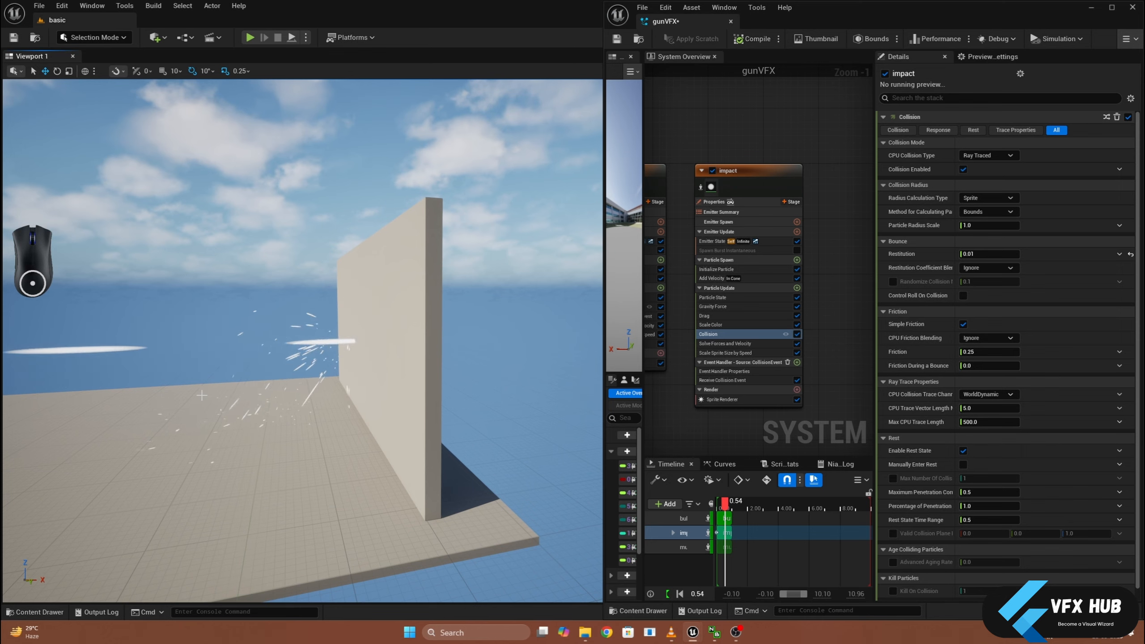
alt+drag(277, 356, 199, 366)
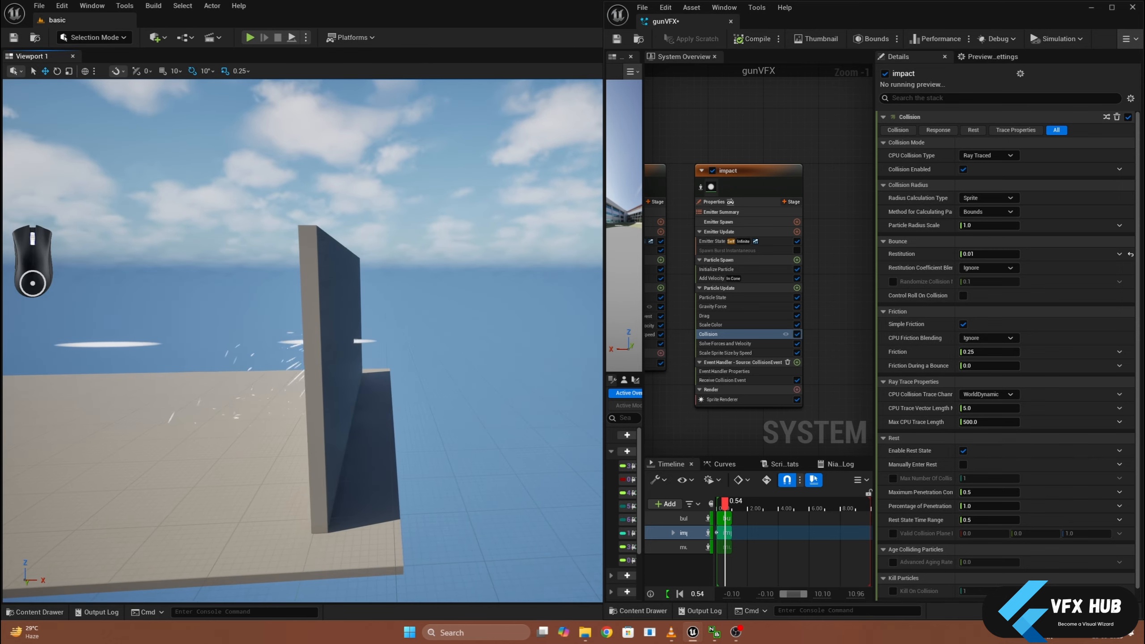
alt+middle_drag(267, 358, 404, 366)
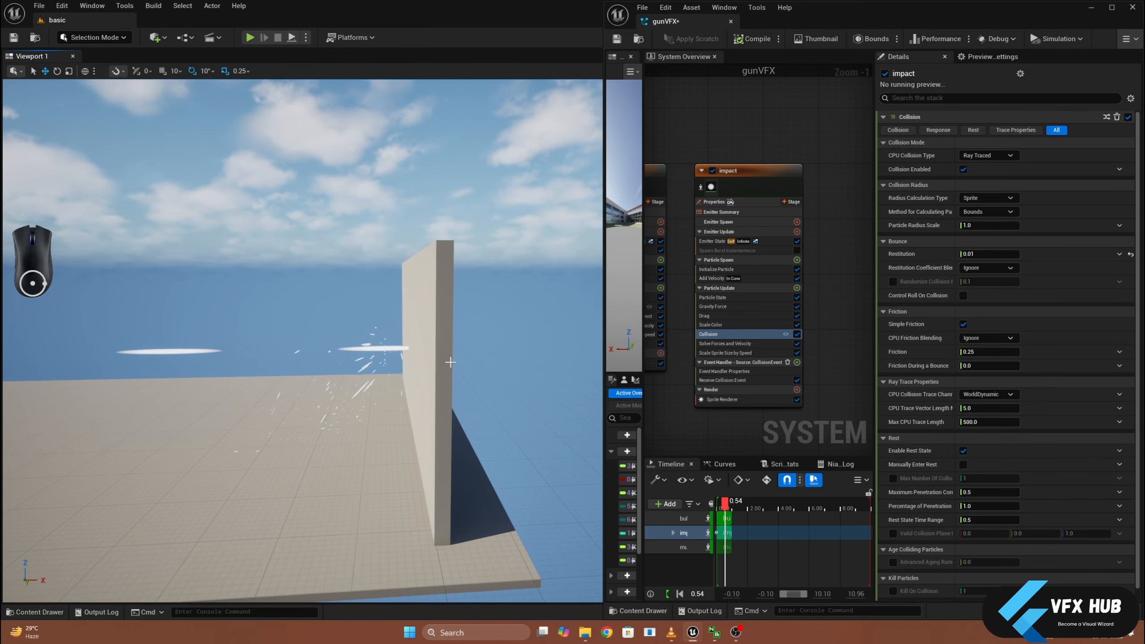
alt+drag(405, 366, 407, 346)
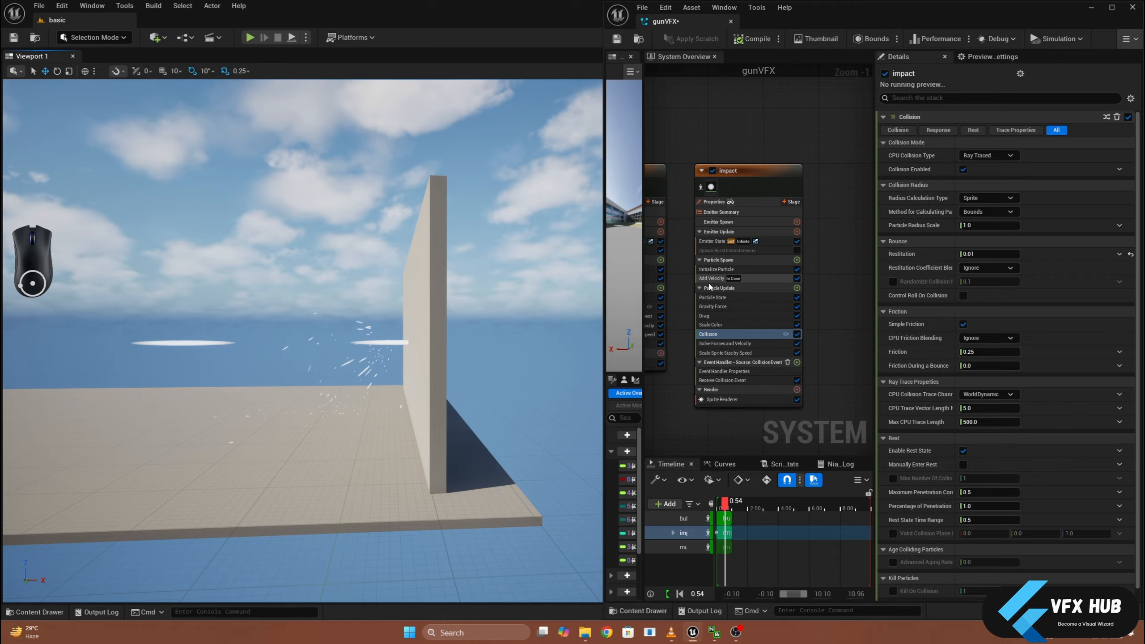
- Review the Particle Radius Scale in the bullet emitter's Collision module and inspect where the bullets and sparks meet the wall
right_drag(686, 291, 784, 297)
click(735, 295)
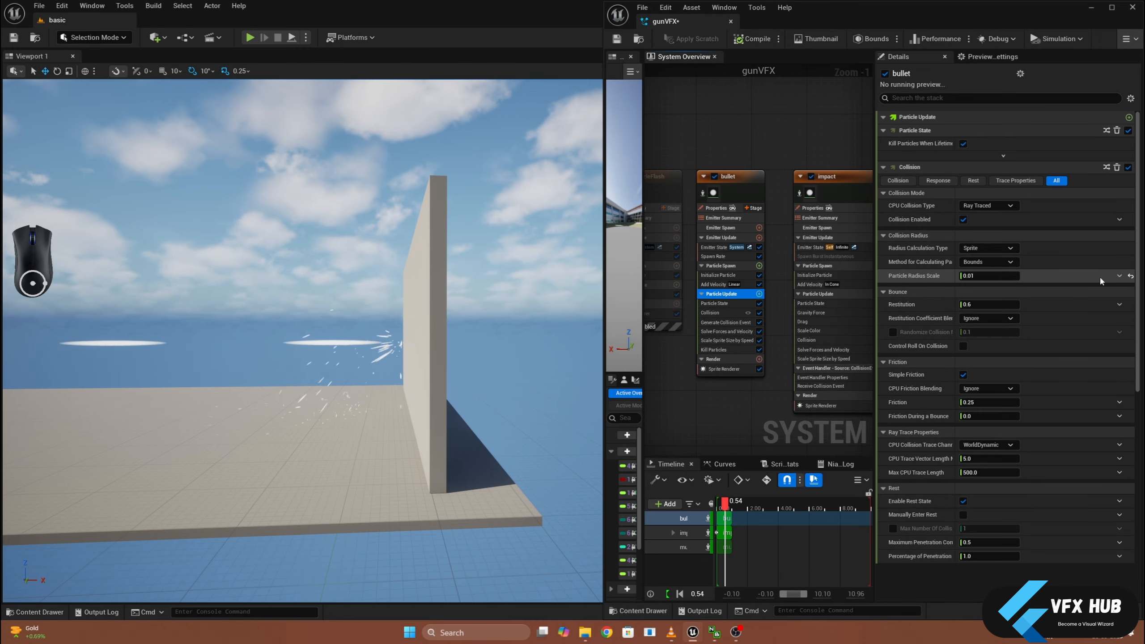
click(986, 279)
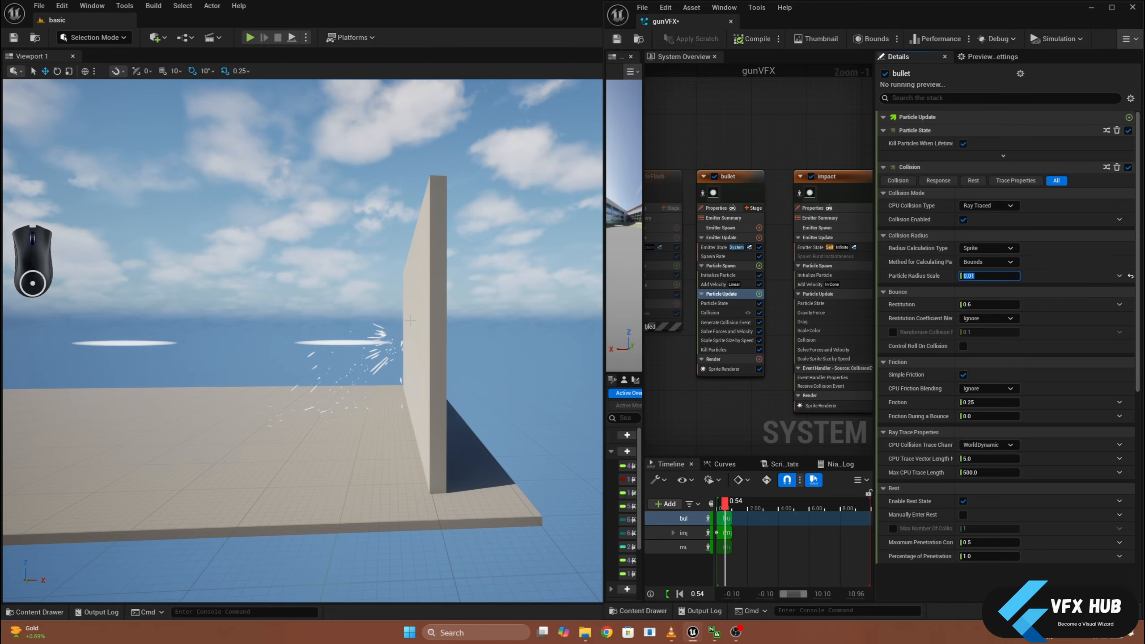
alt+drag(388, 436, 393, 416)
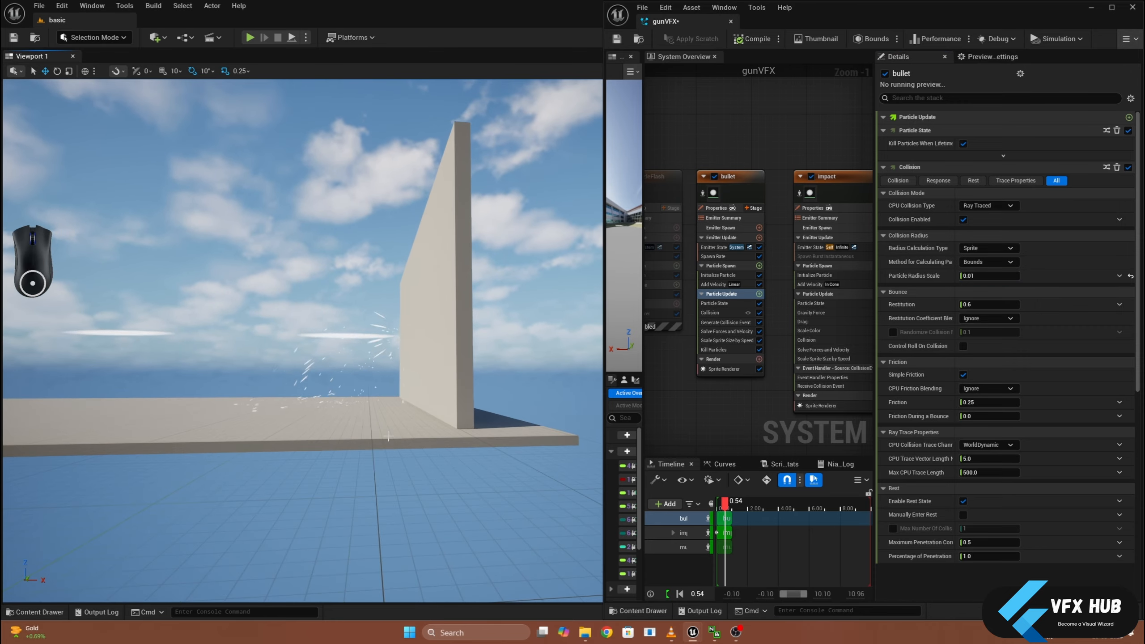
scroll(338, 378, up, 4)
middle_drag(352, 384, 379, 381)
alt+drag(379, 382, 414, 384)
middle_drag(353, 389, 374, 387)
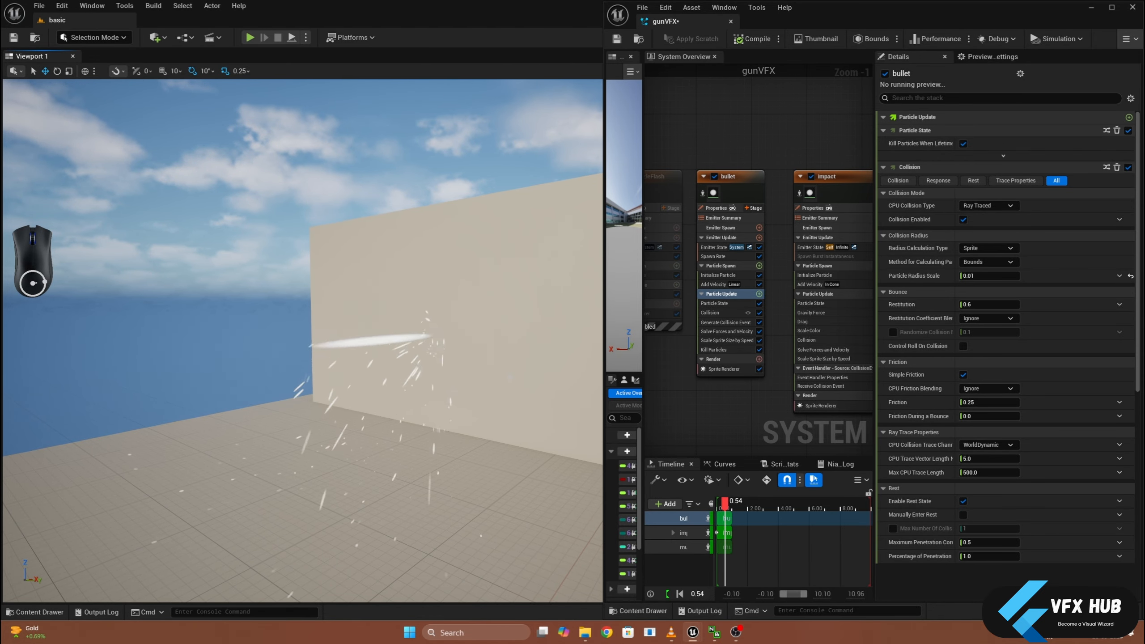
- Set the Maximum Velocity Speed in the impact emitter's Add Velocity module to 500
right_drag(776, 403, 700, 403)
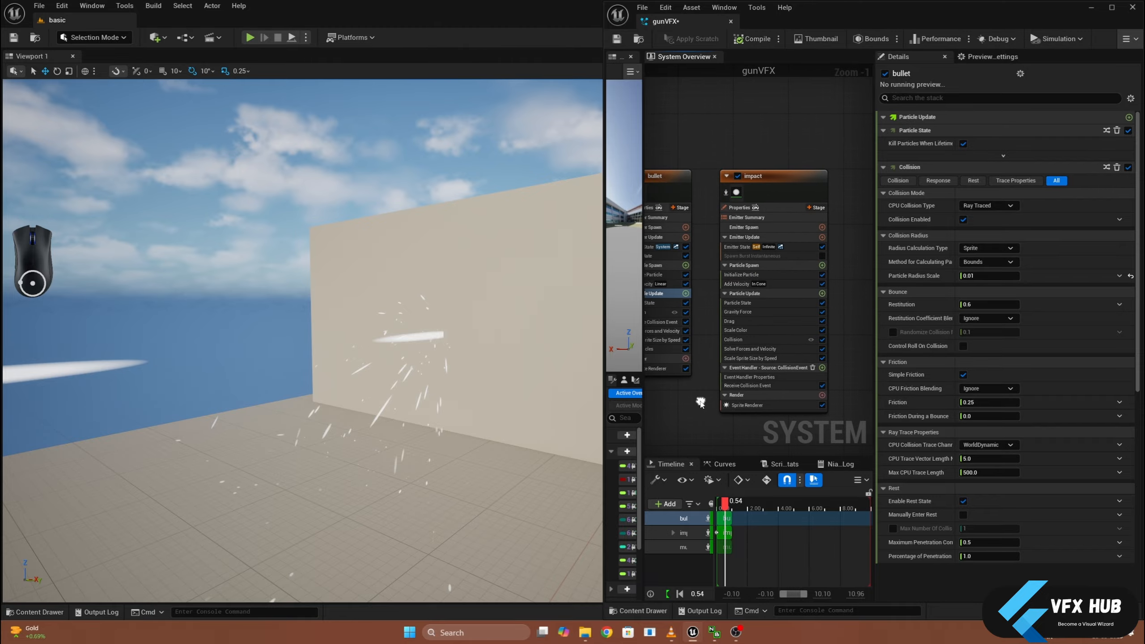
click(750, 358)
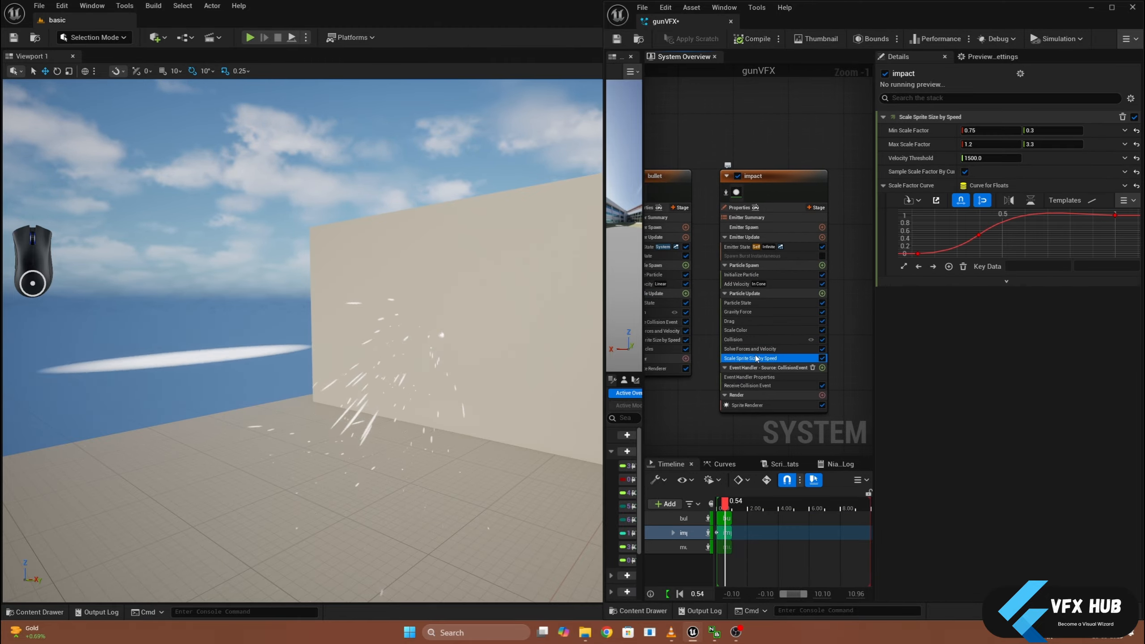
click(767, 283)
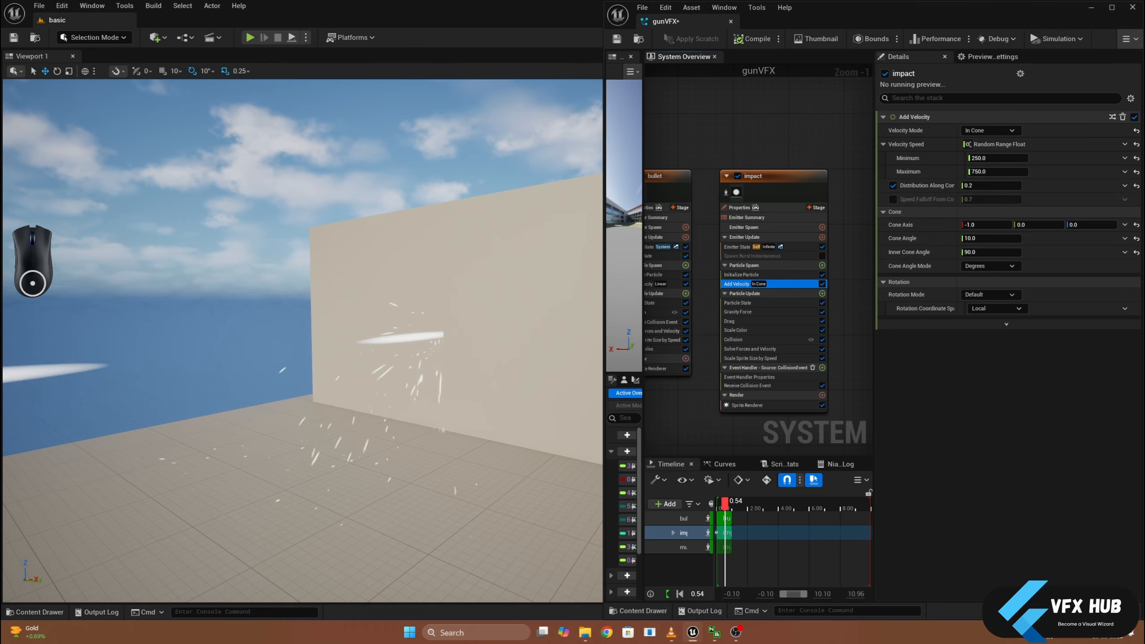
alt+drag(478, 394, 408, 375)
click(988, 171)
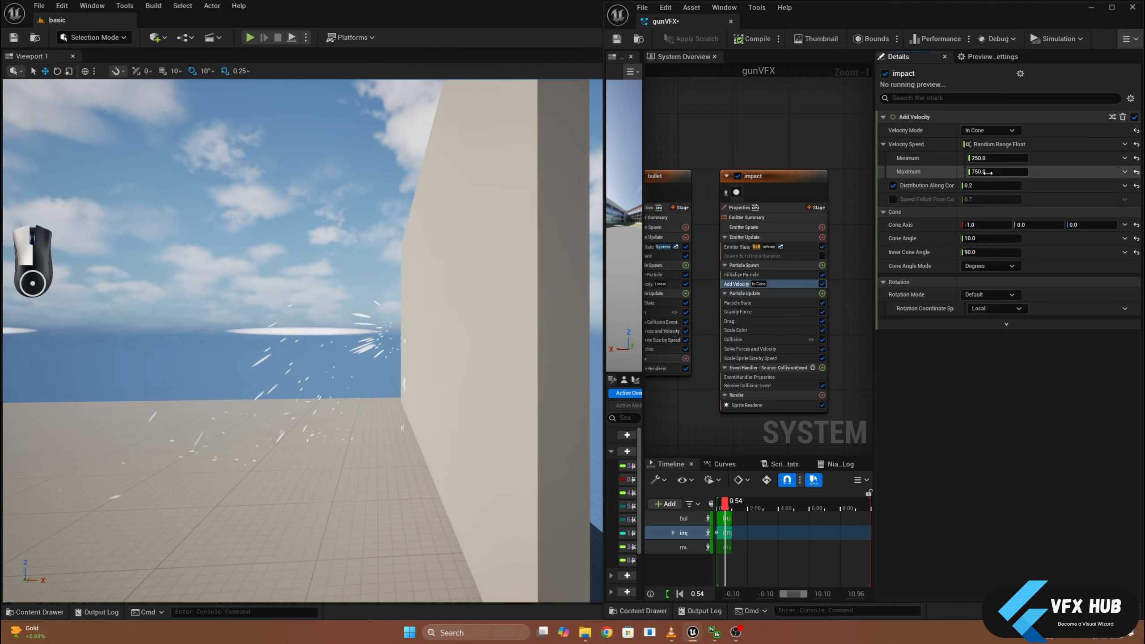
text(5)
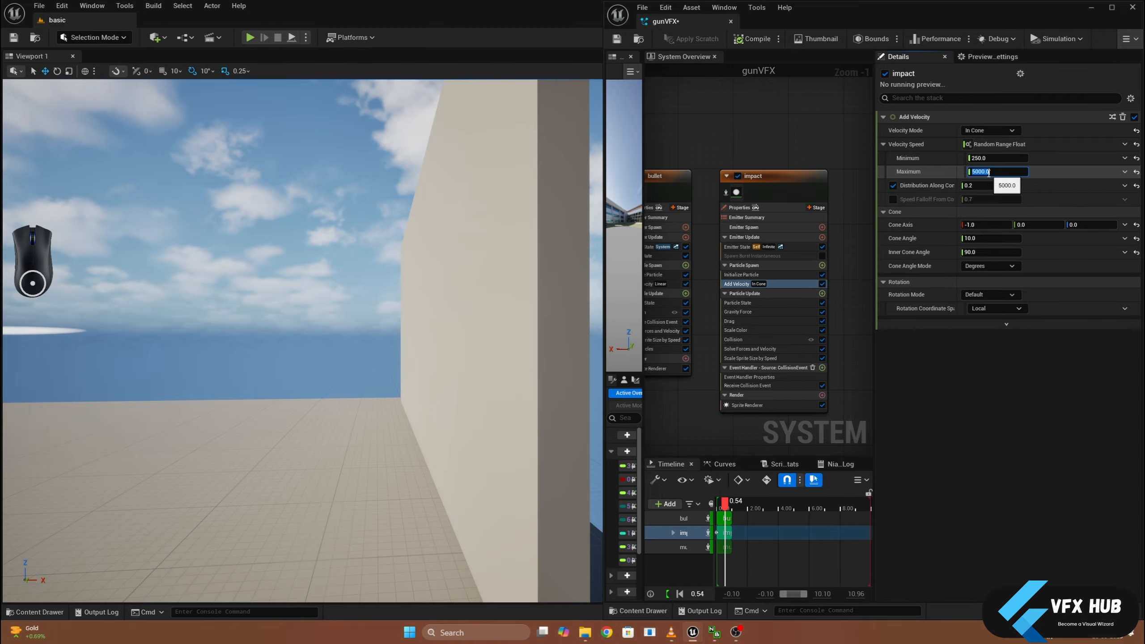
text(5)
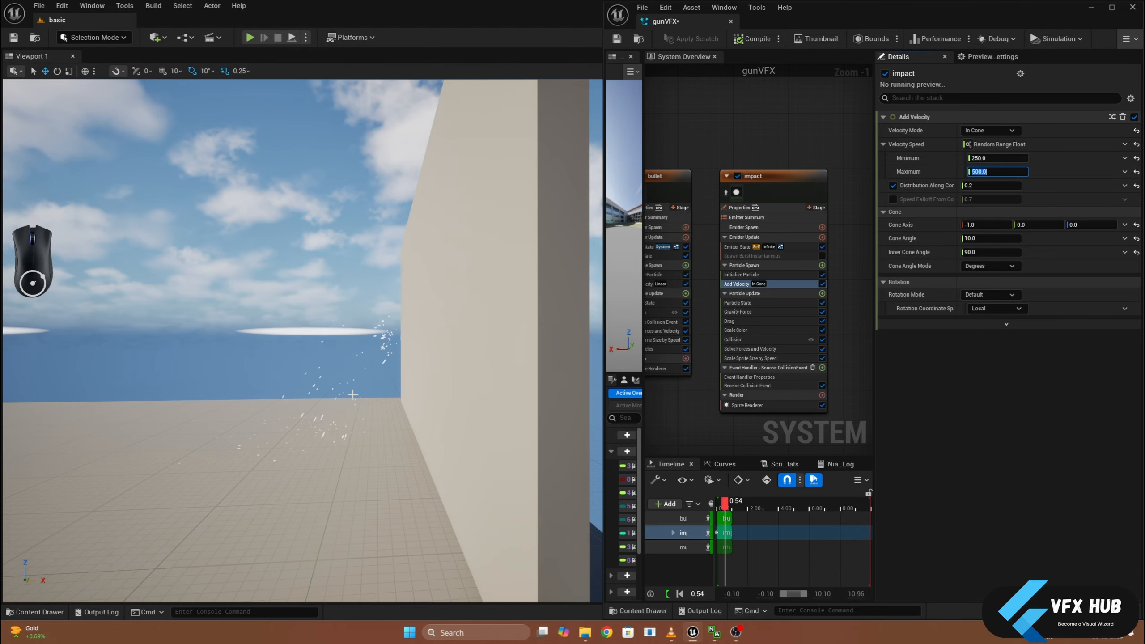
alt+drag(316, 343, 379, 343)
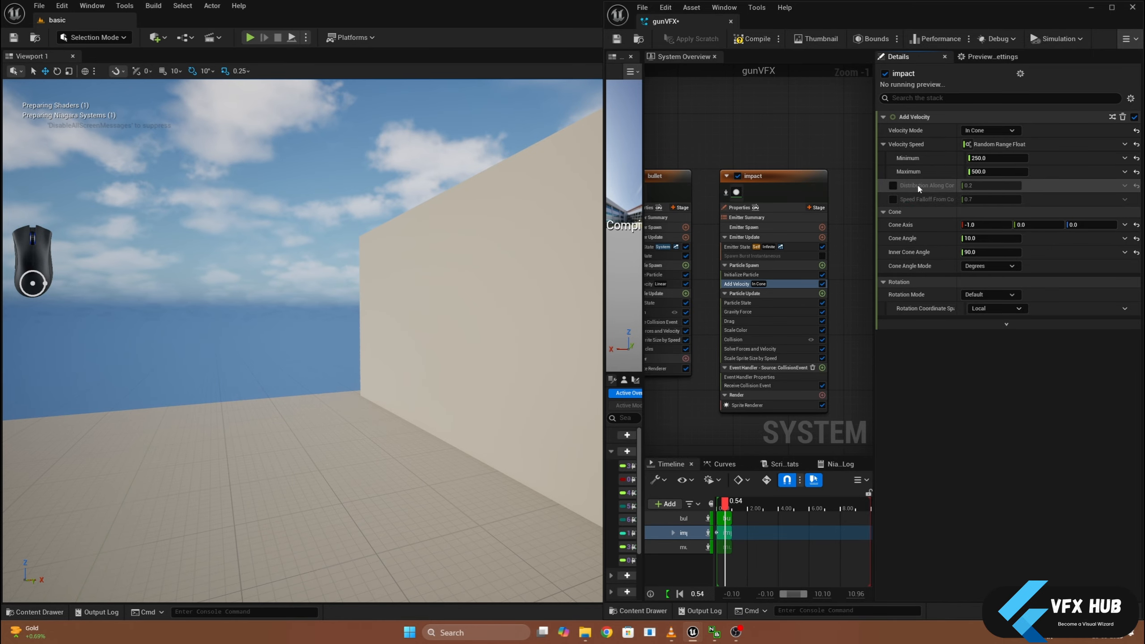
- Disable Distribution Along Cone Axis in the impact emitter's Add Velocity module and check the spark spray at the wall
click(893, 185)
alt+drag(473, 326, 440, 319)
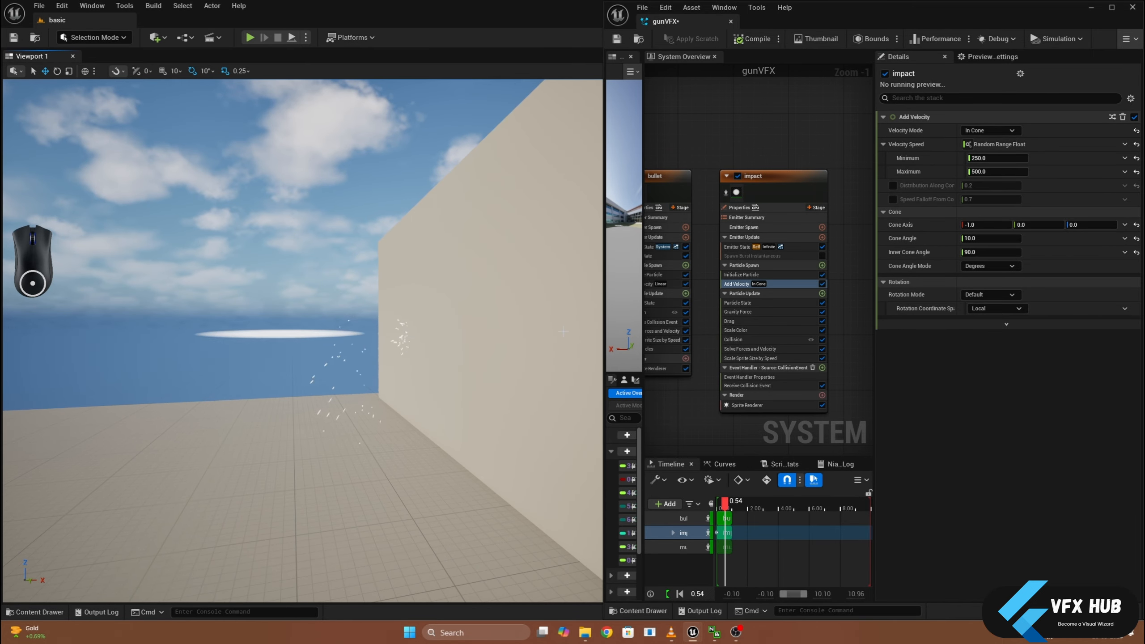
alt+drag(563, 332, 537, 330)
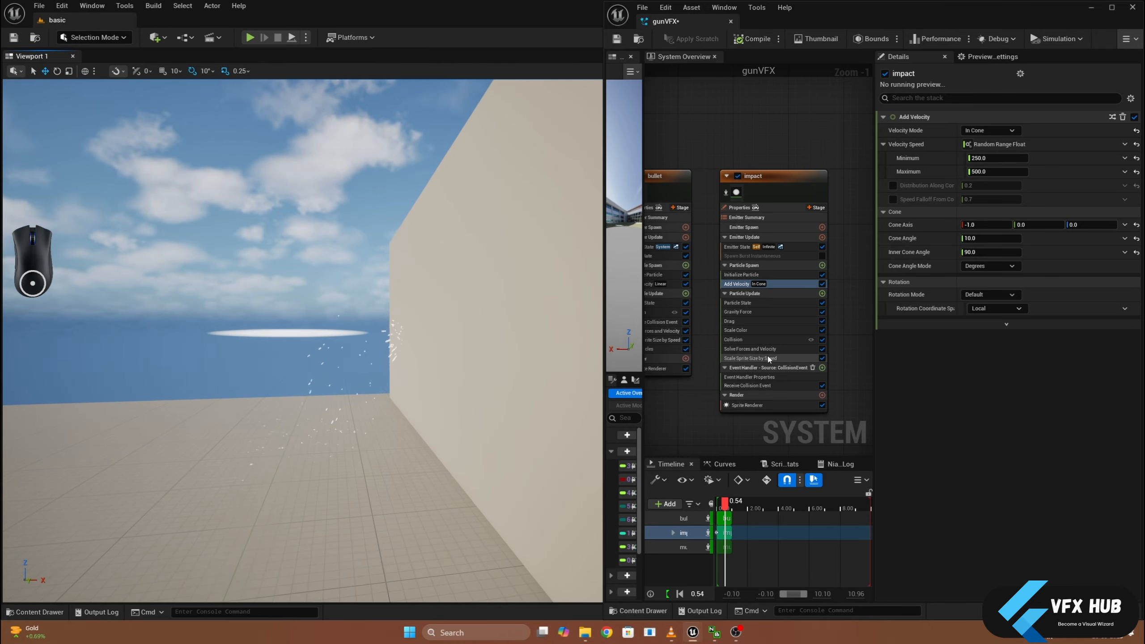
- Set the Y Max Scale Factor of the impact emitter's Scale Sprite Size by Speed module to 4 and check the spark length
click(750, 358)
click(1045, 145)
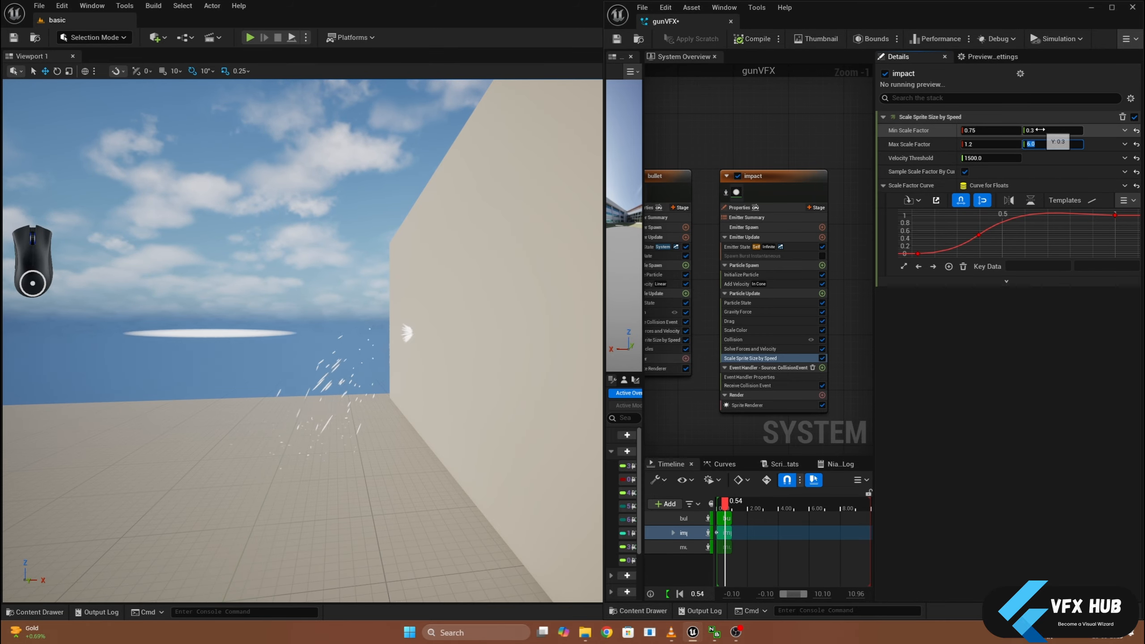
alt+drag(325, 270, 397, 271)
click(1036, 145)
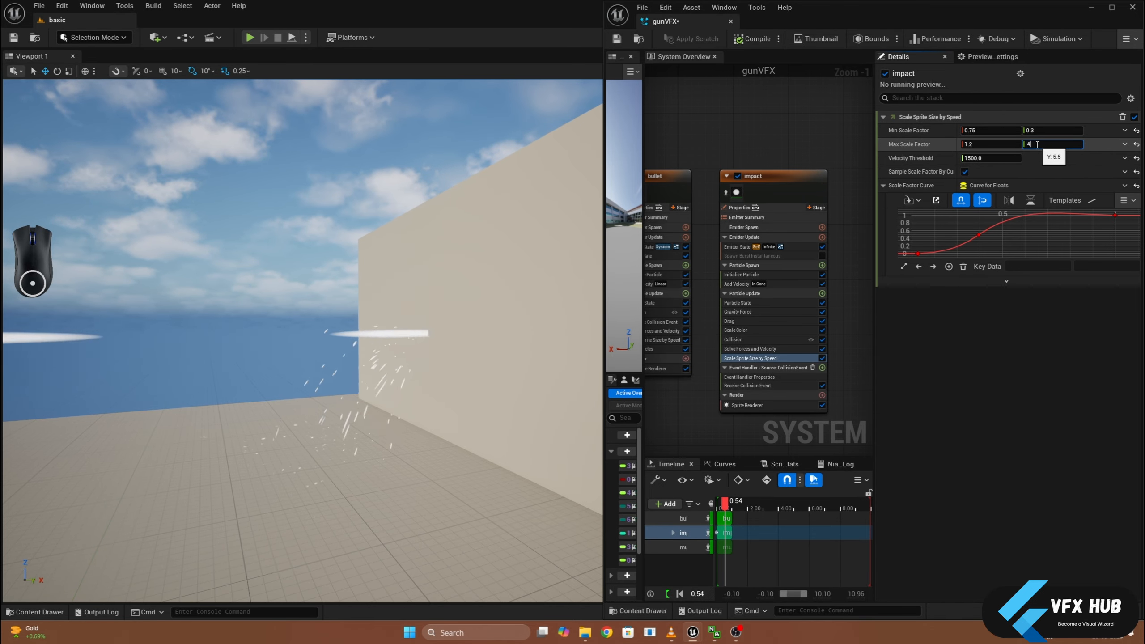
text(4)
key(Return)
alt+drag(451, 389, 485, 399)
scroll(414, 406, down, 5)
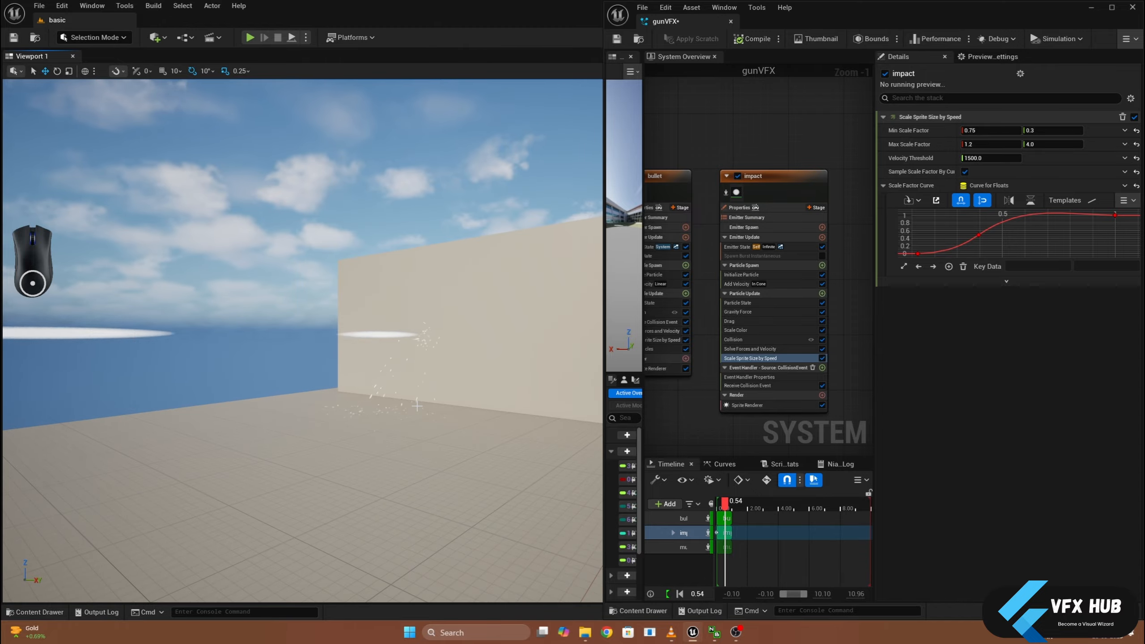
scroll(414, 406, up, 7)
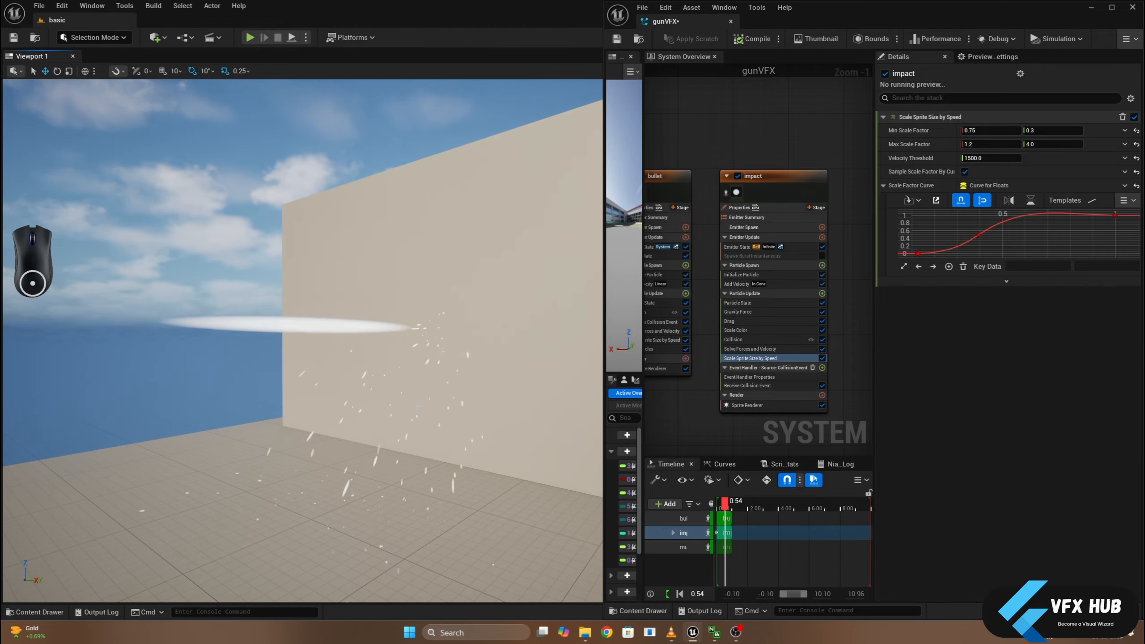
scroll(417, 406, down, 6)
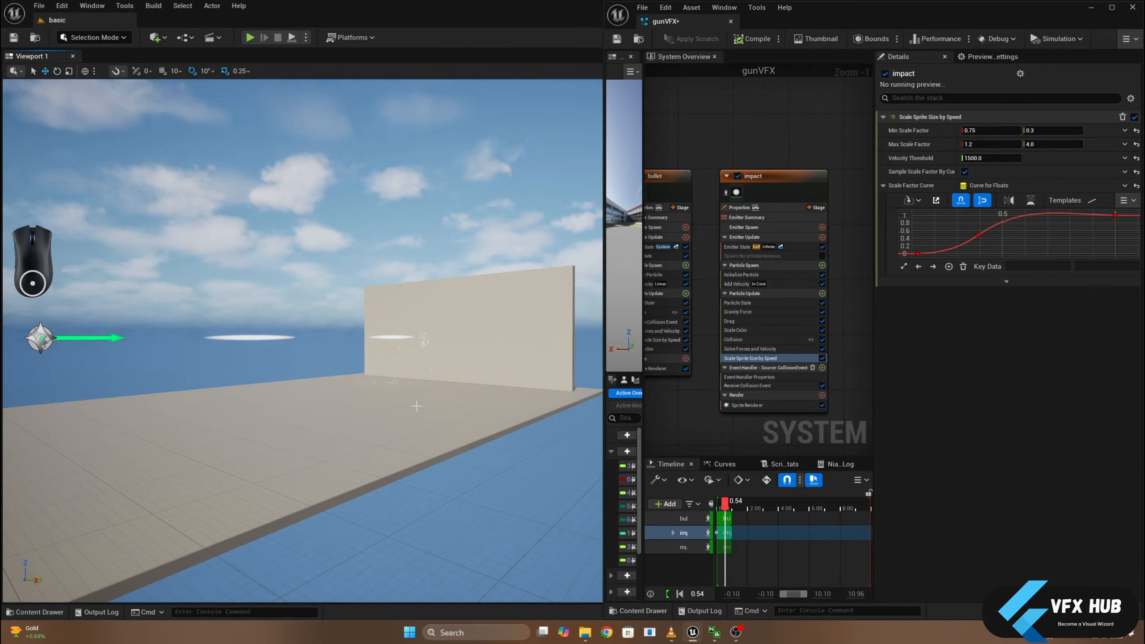
- Re-enable the muzzle flash emitter in the gunVFX system and inspect the complete effect from the muzzle to the wall
scroll(696, 193, down, 3)
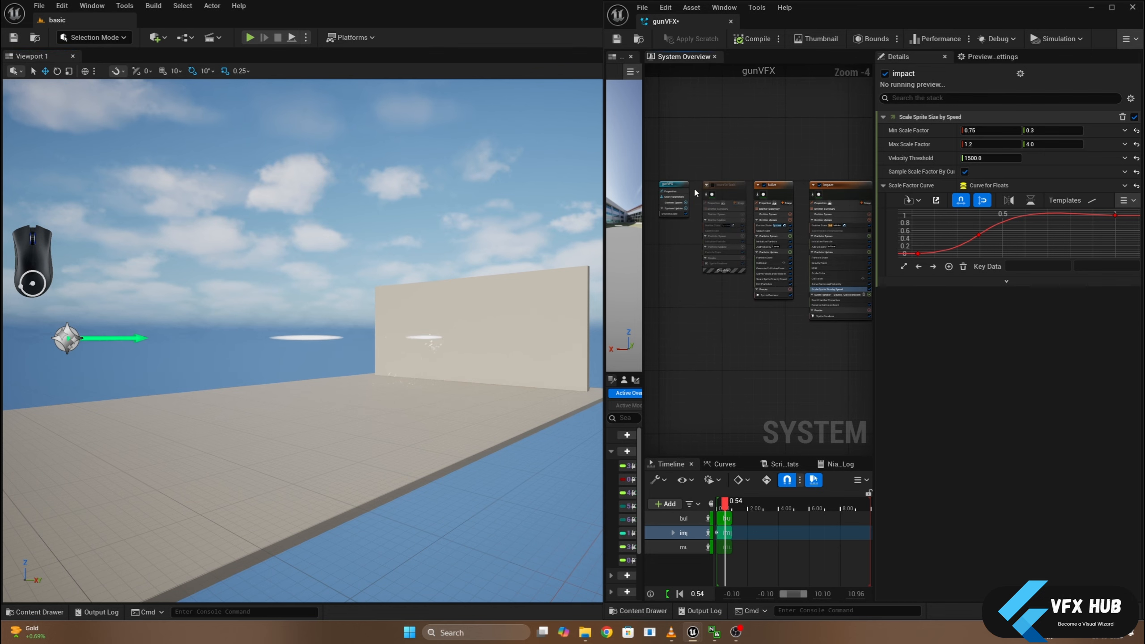
click(713, 185)
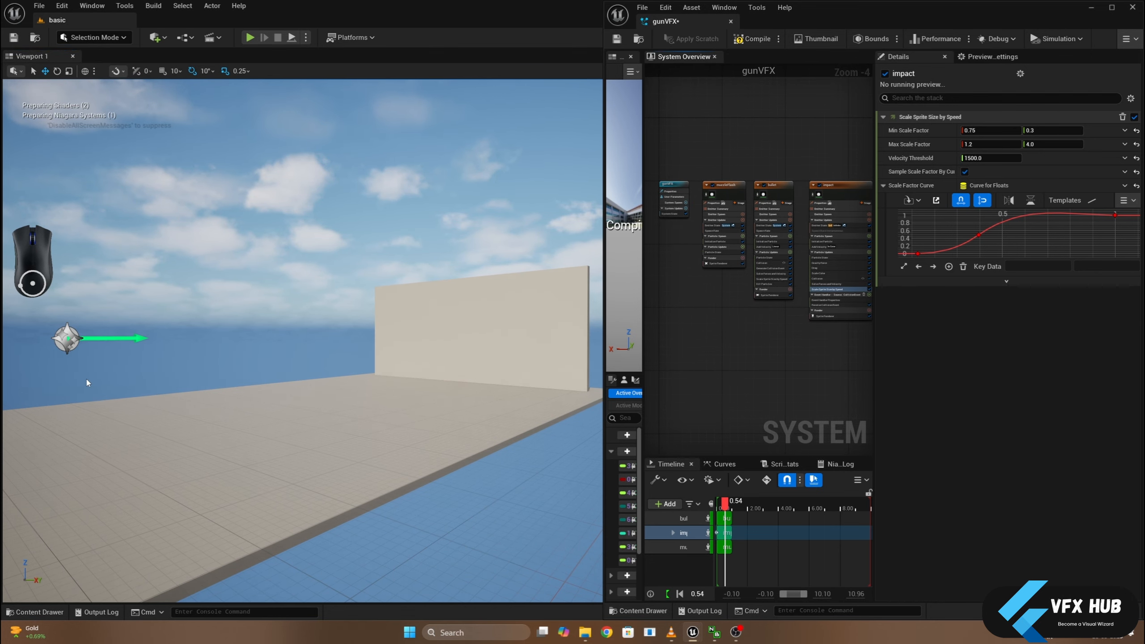
right_drag(86, 379, 43, 372)
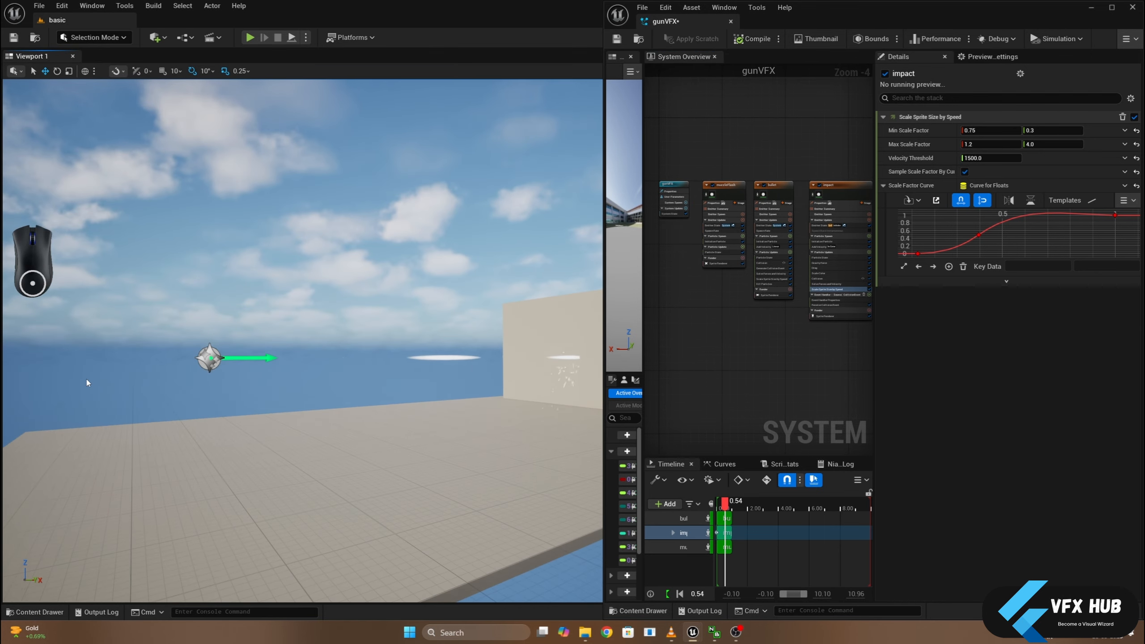
middle_drag(417, 401, 432, 407)
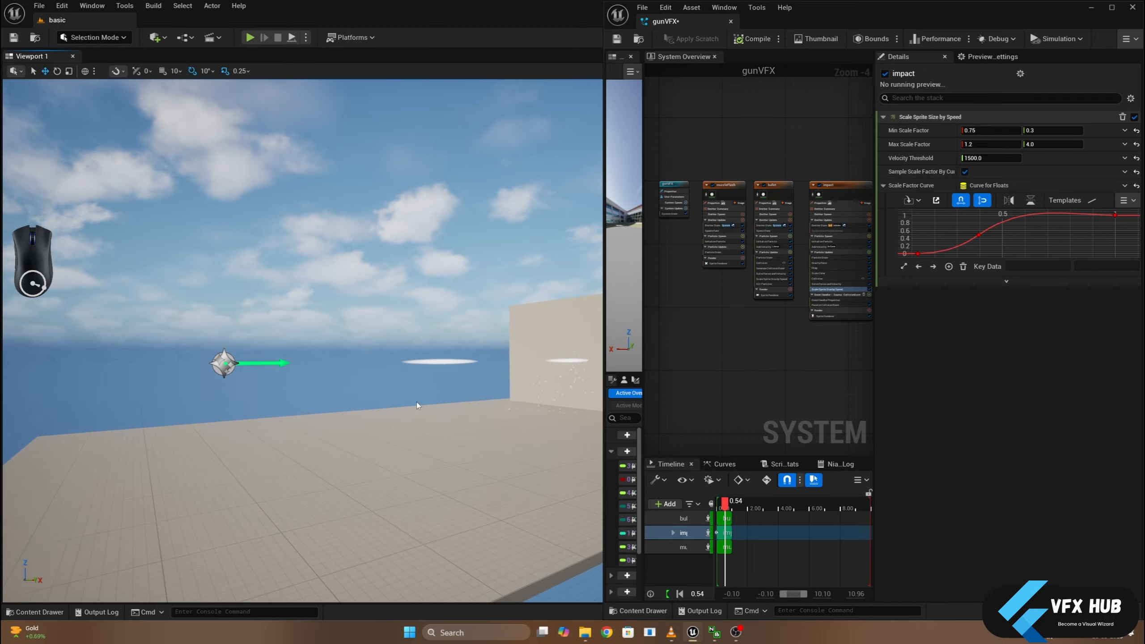
alt+drag(417, 402, 519, 409)
middle_drag(417, 401, 491, 402)
scroll(409, 418, up, 4)
mouse_move(409, 419)
middle_down()
mouse_move(413, 436)
mouse_move(410, 421)
mouse_move(428, 421)
middle_up()
scroll(392, 415, down, 4)
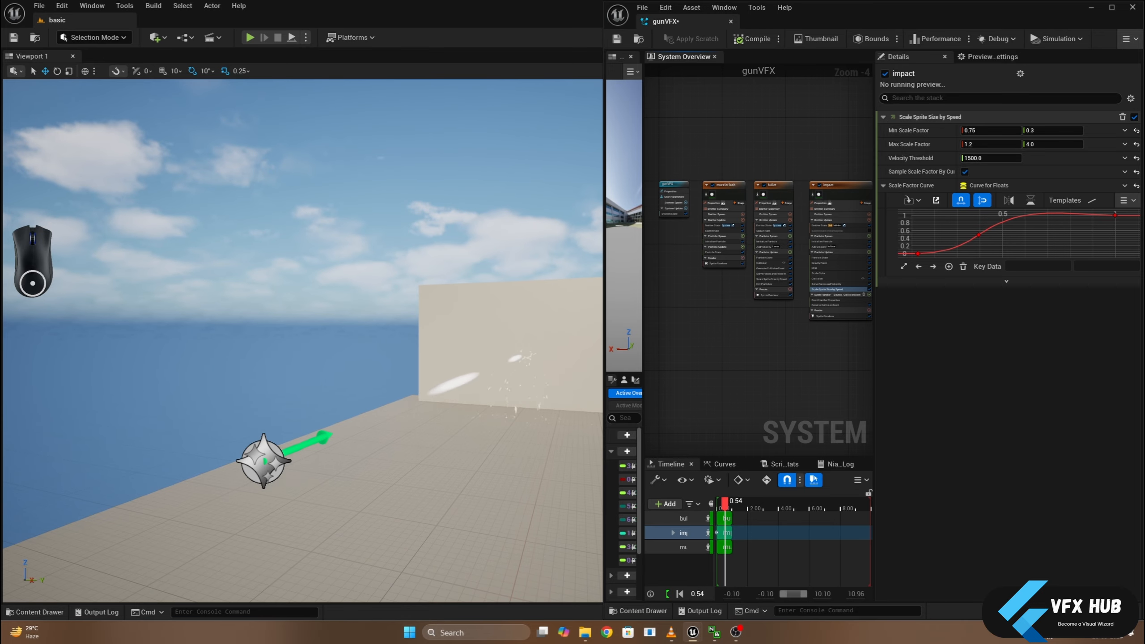
- Save and close the gunVFX system, and hide the gunVFX actor in the level
key(ctrl+shift+s)
click(667, 426)
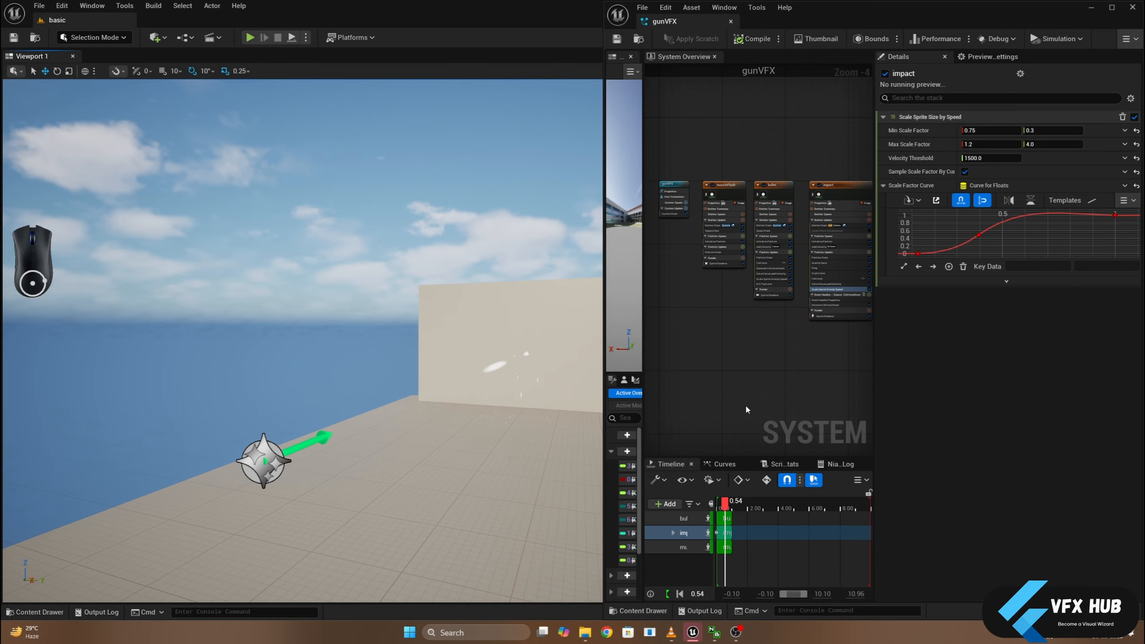
click(731, 21)
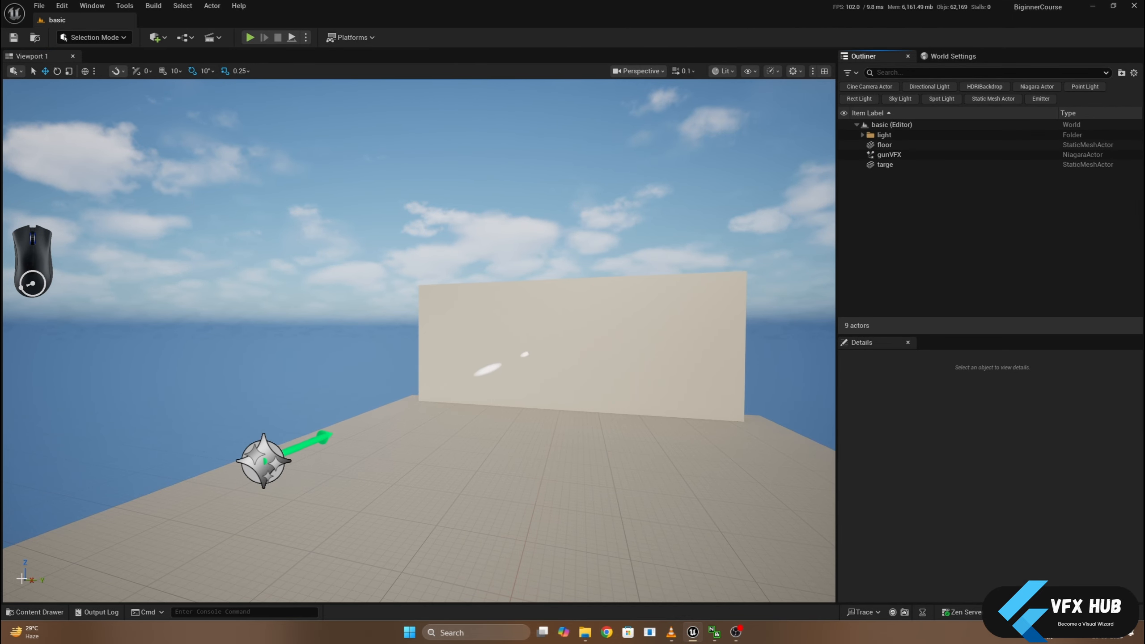
click(845, 155)
- Dock the Content Browser in the editor layout and open the MyProject/shading/vfx_shader folder
click(41, 612)
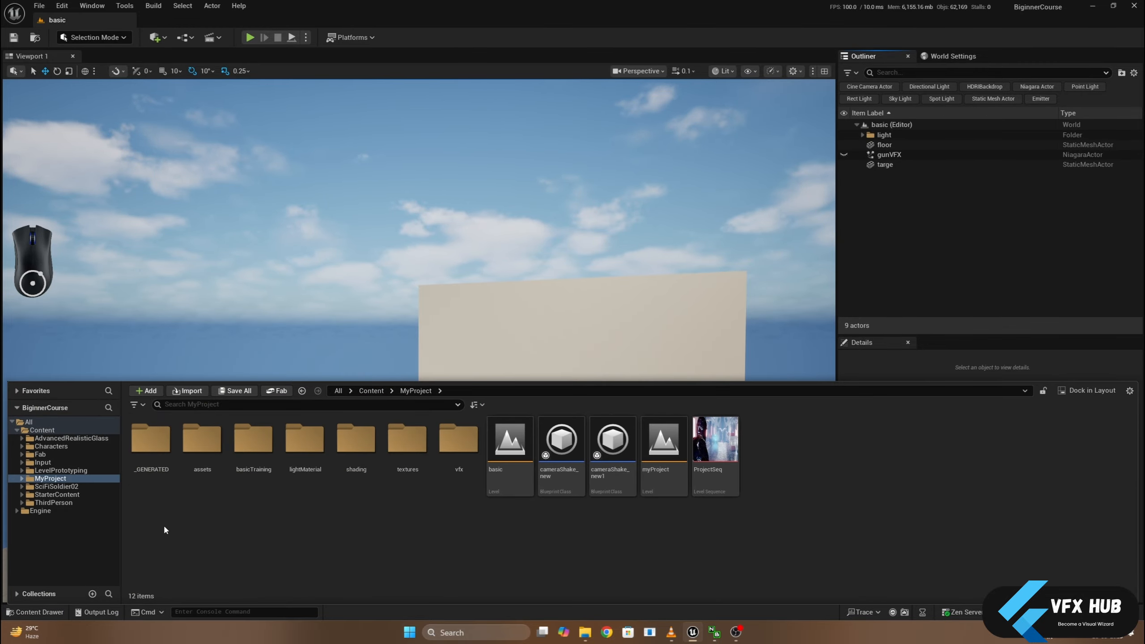
click(1092, 389)
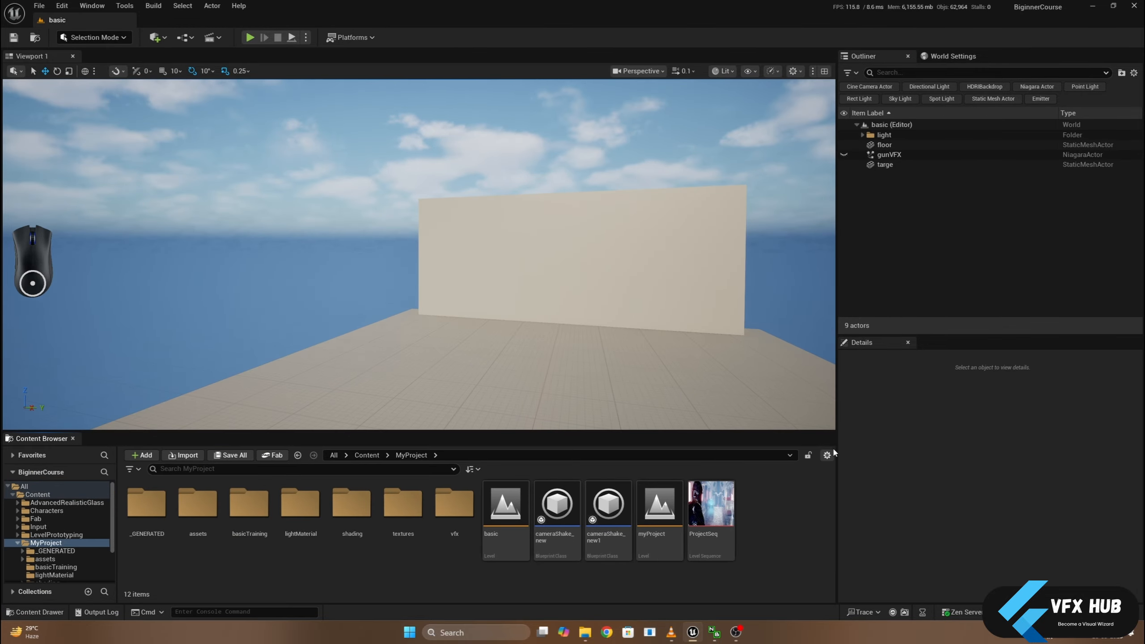
mouse_move(838, 449)
mouse_down()
mouse_move(869, 442)
mouse_move(848, 408)
mouse_up()
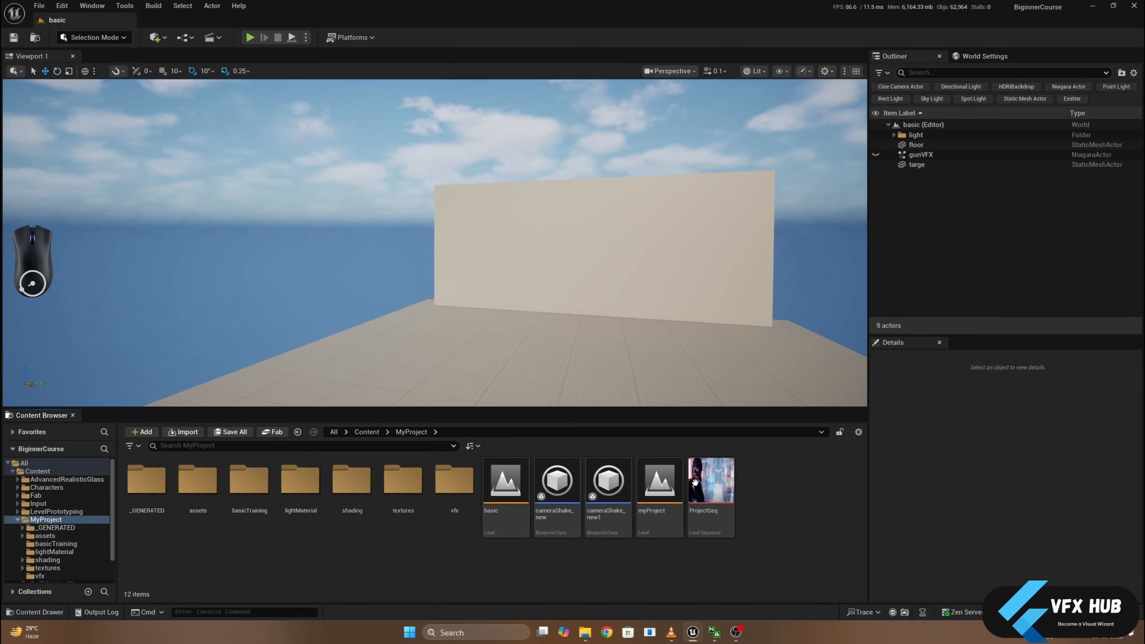
double_click(343, 492)
double_click(202, 492)
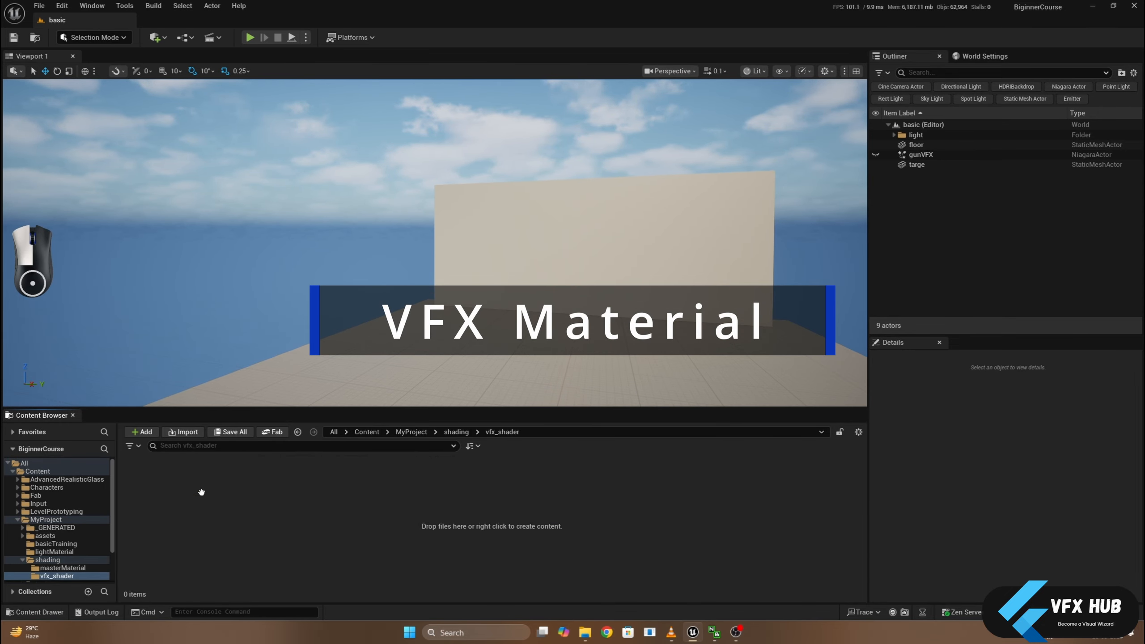
- Create a material named mm_gunVFX in the vfx_shader folder and open it in a maximised material editor
right_click(233, 508)
click(266, 254)
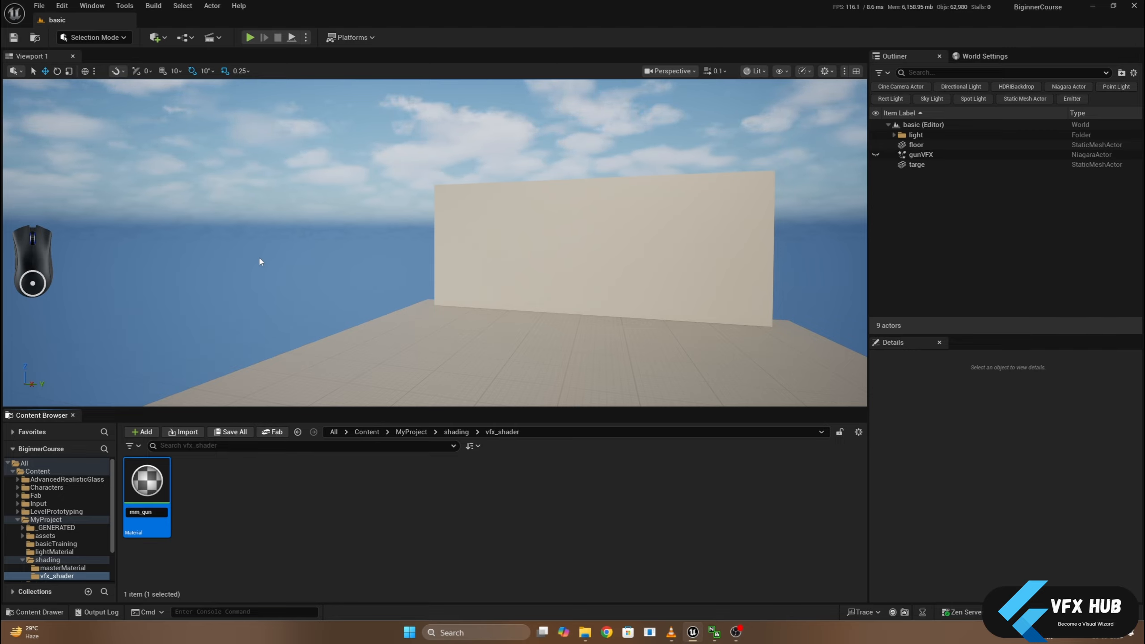
key(Return)
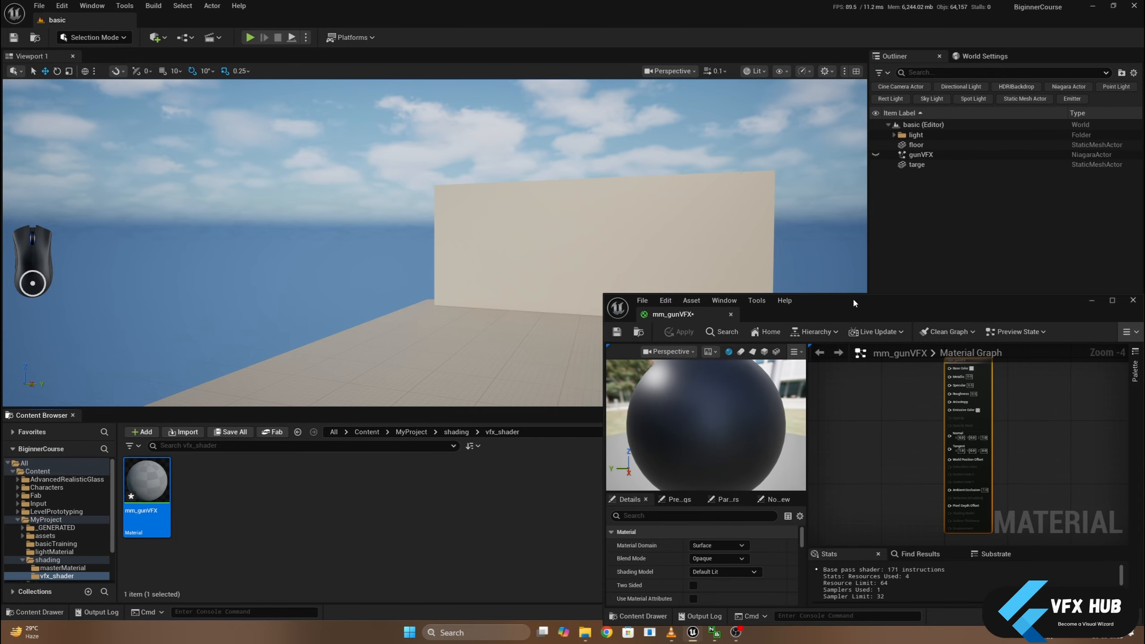
double_click(852, 297)
right_drag(624, 304, 724, 318)
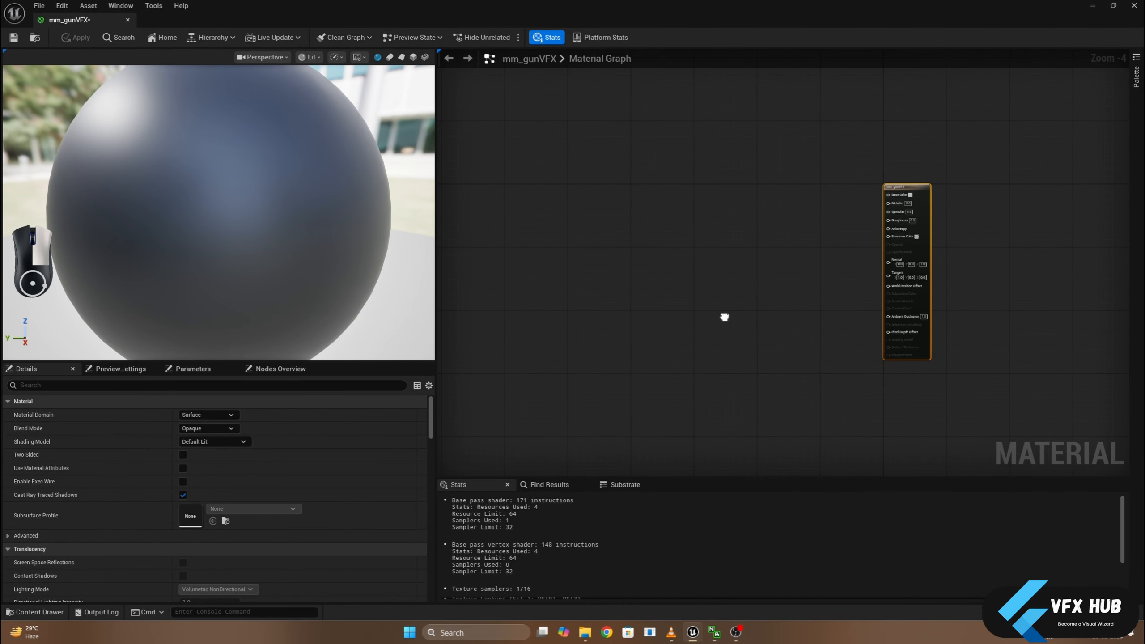
- Open the Content Drawer and expand the textures folder inside MyProject
click(34, 612)
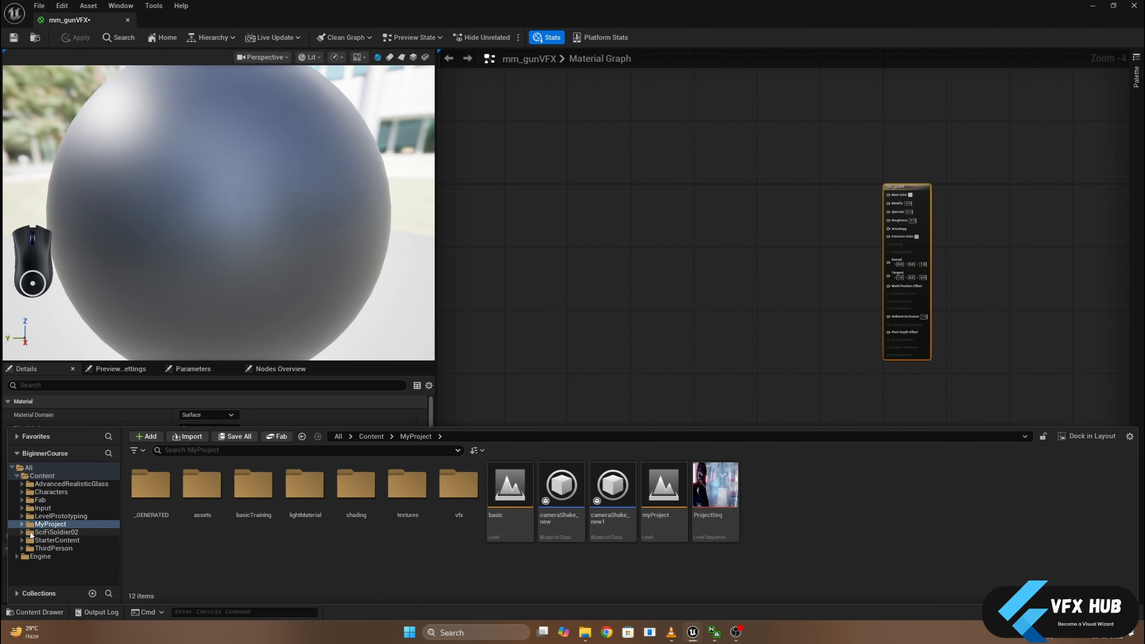
click(22, 525)
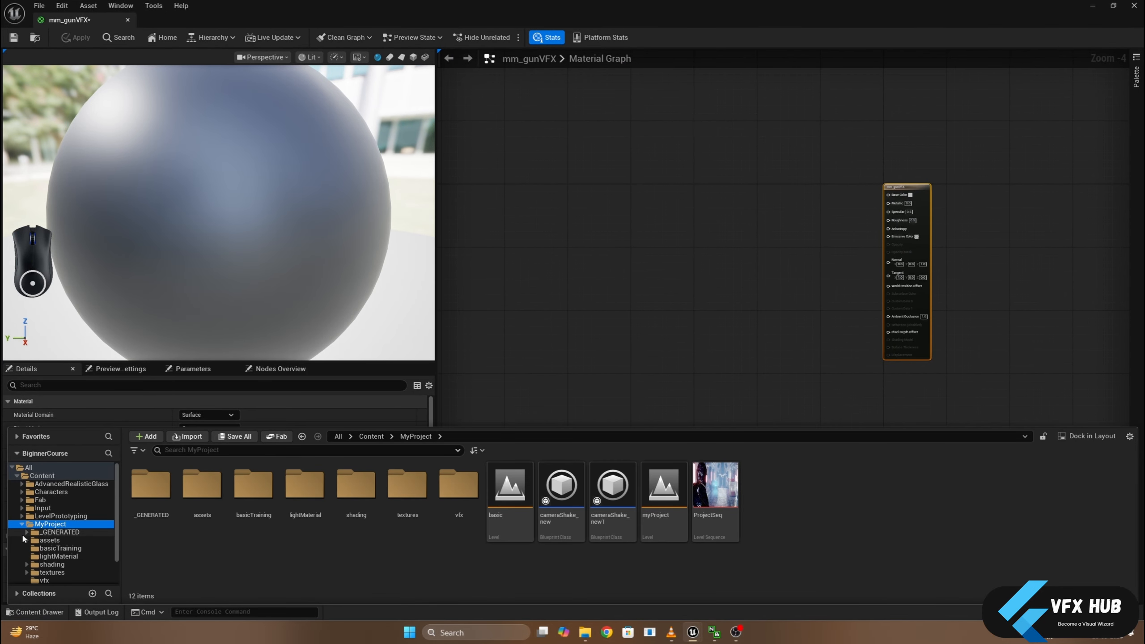
click(27, 572)
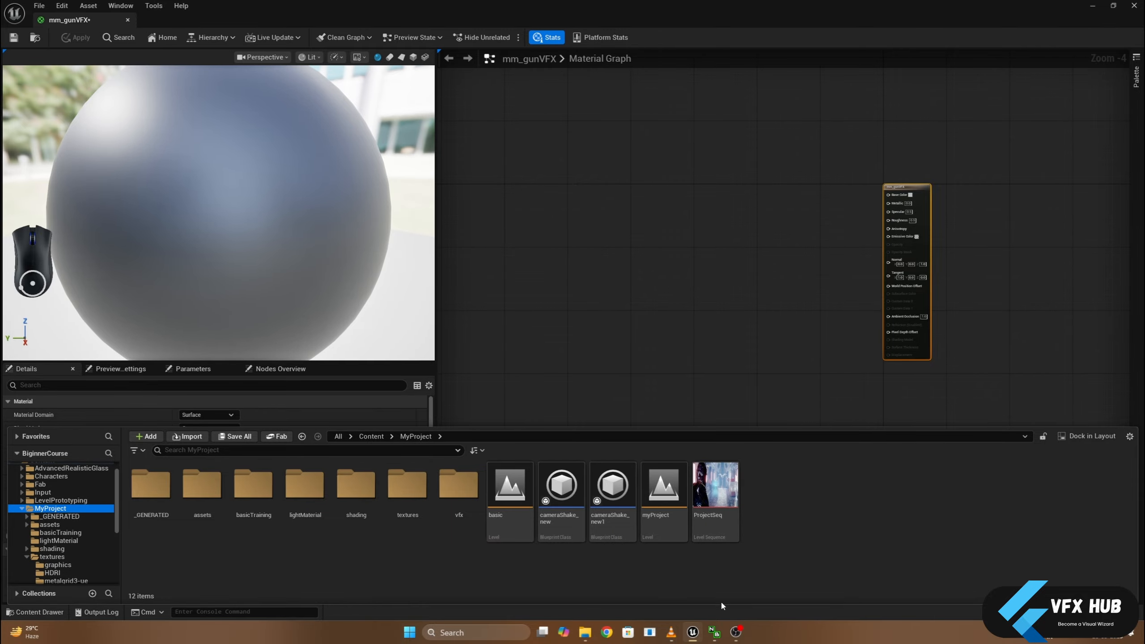
- Switch to Microsoft Edge and maximise the window holding the texture pack pages
key(super)
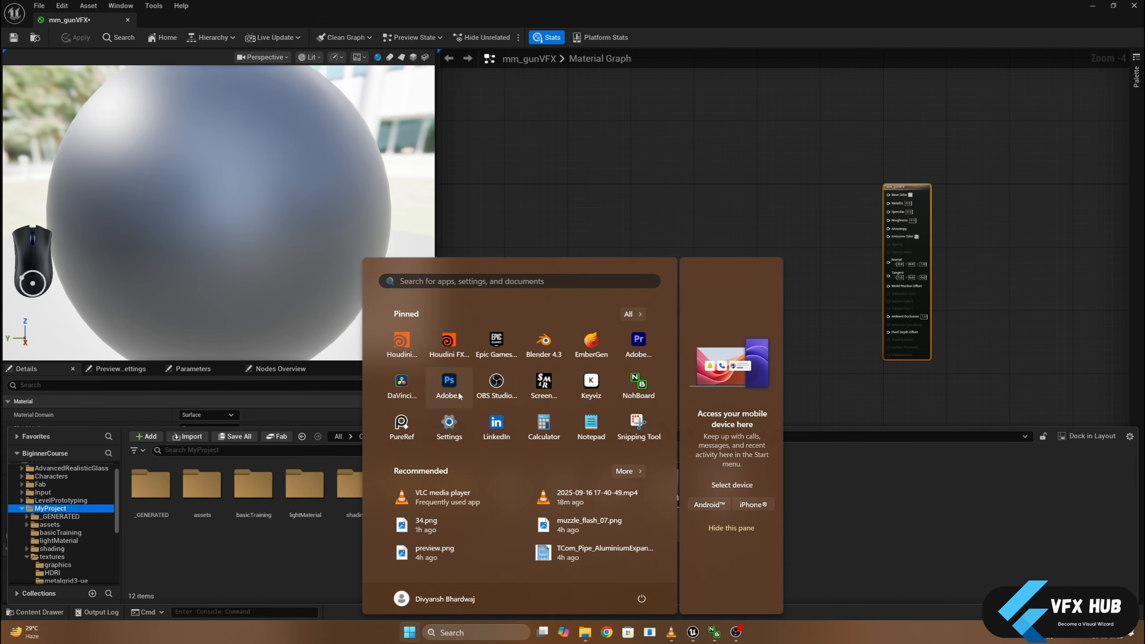
text(rd)
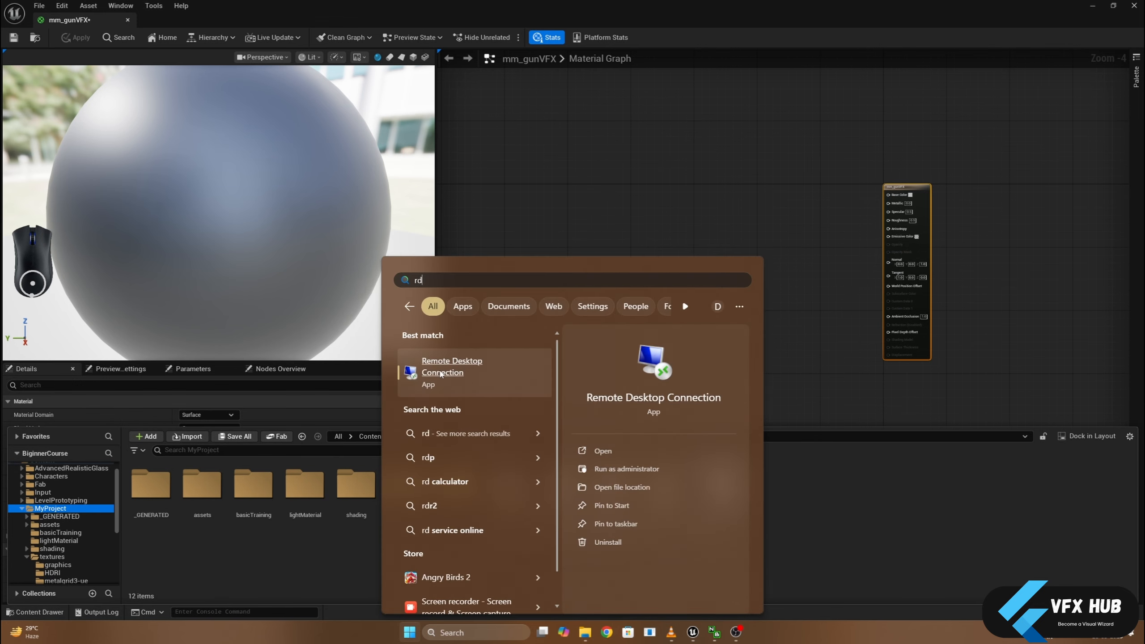
text(g)
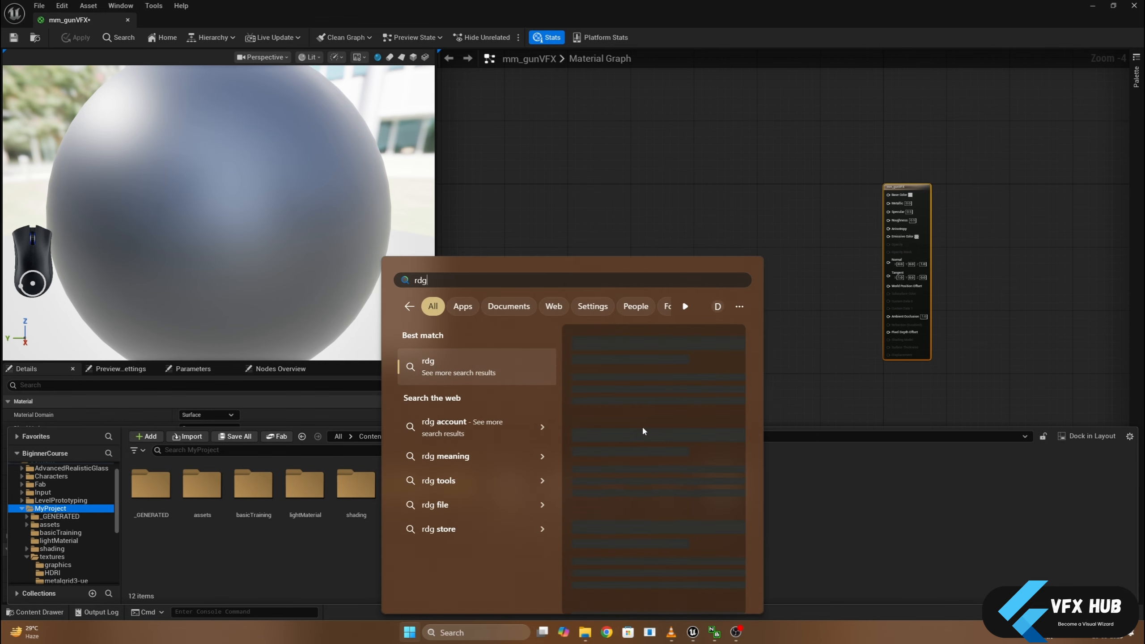
key(super)
text(edg)
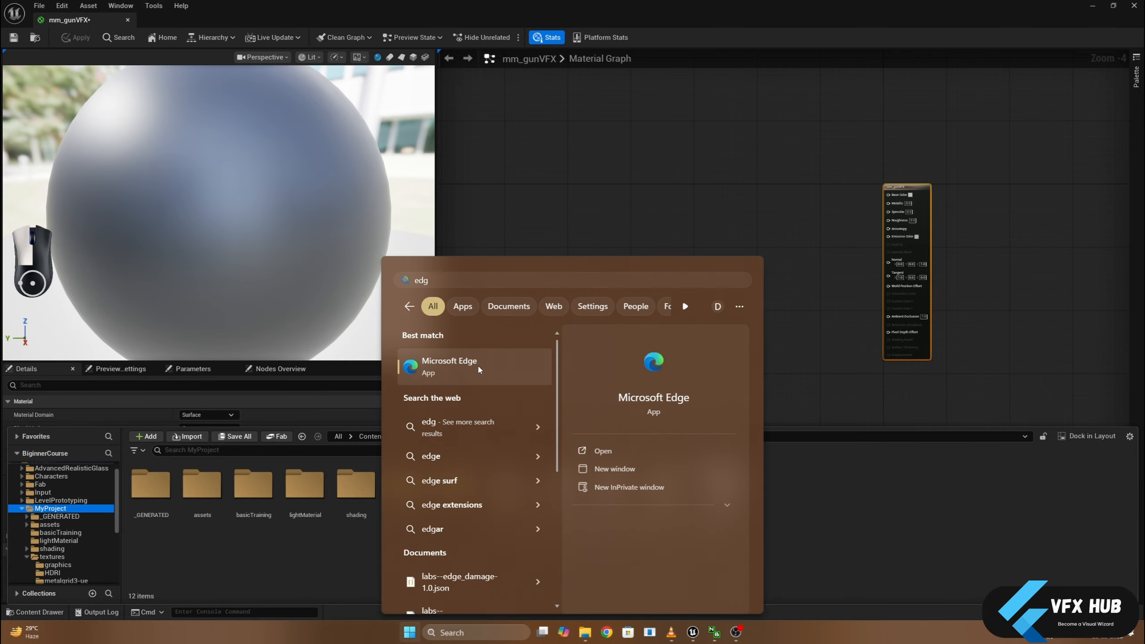
key(Escape)
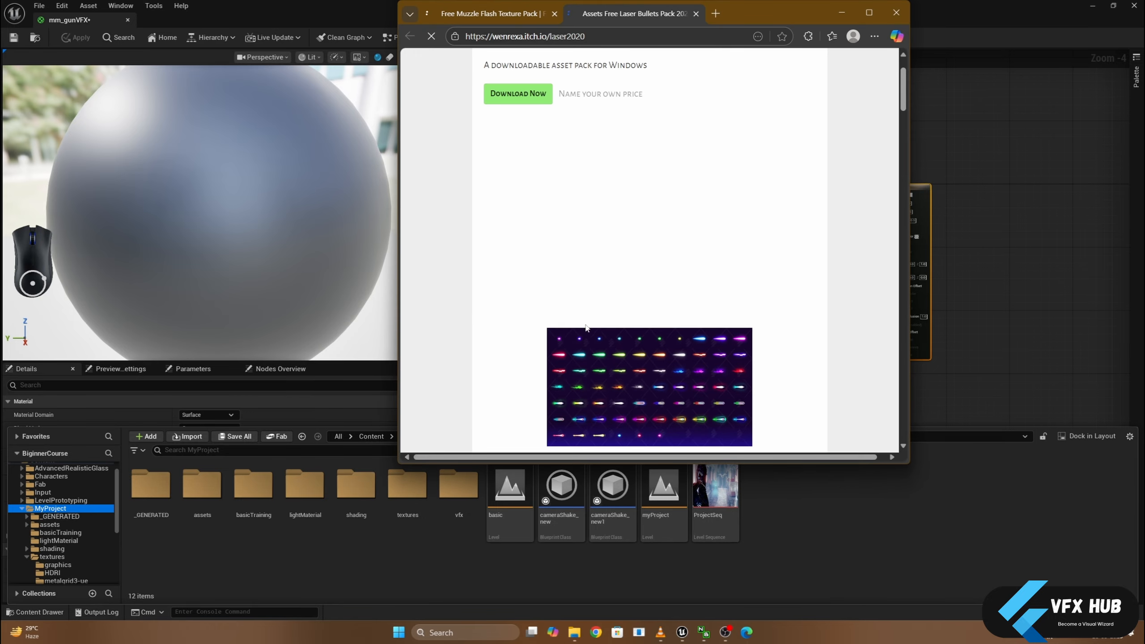
double_click(760, 16)
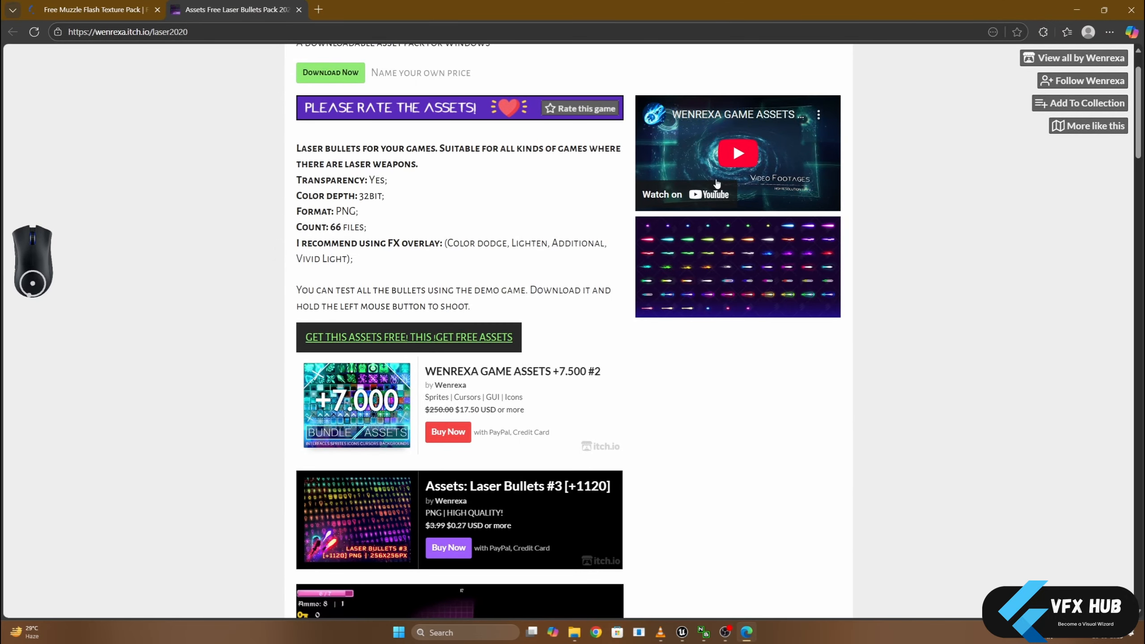
- Examine the Free Muzzle Flash Texture Pack page and the enlarged Laser Bullets Pack preview, and return to Unreal Editor
click(114, 14)
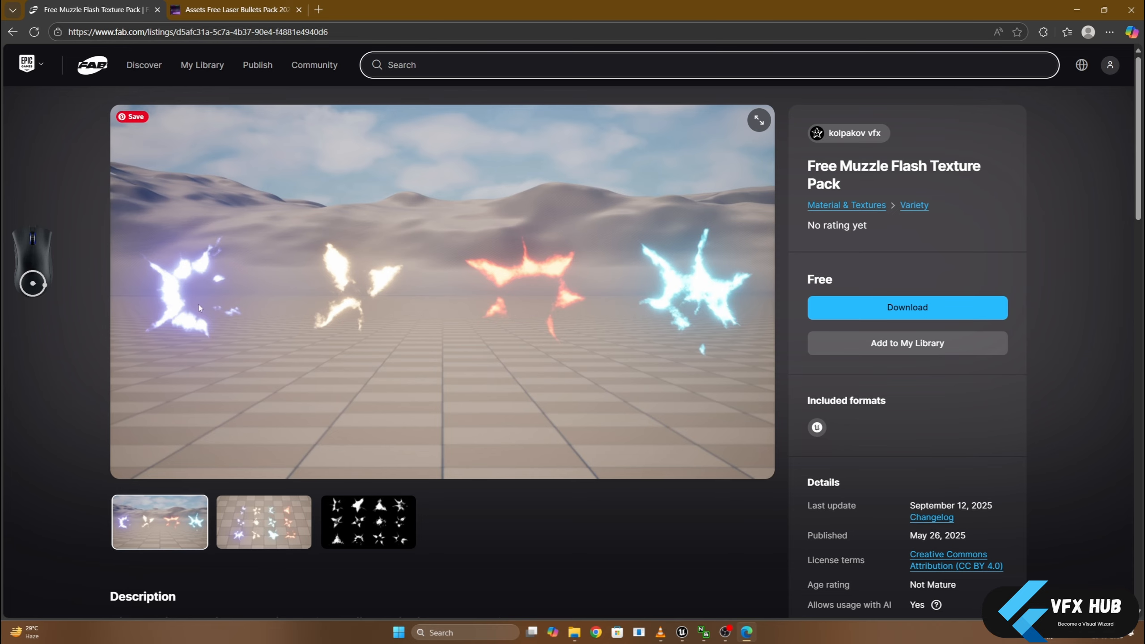
click(222, 17)
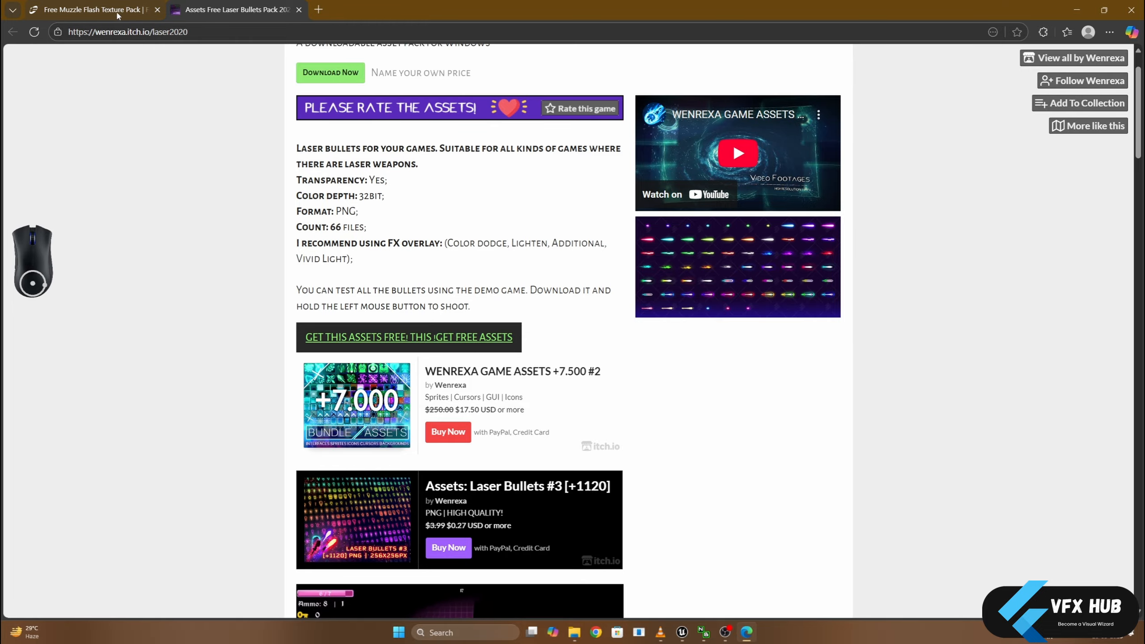
click(651, 224)
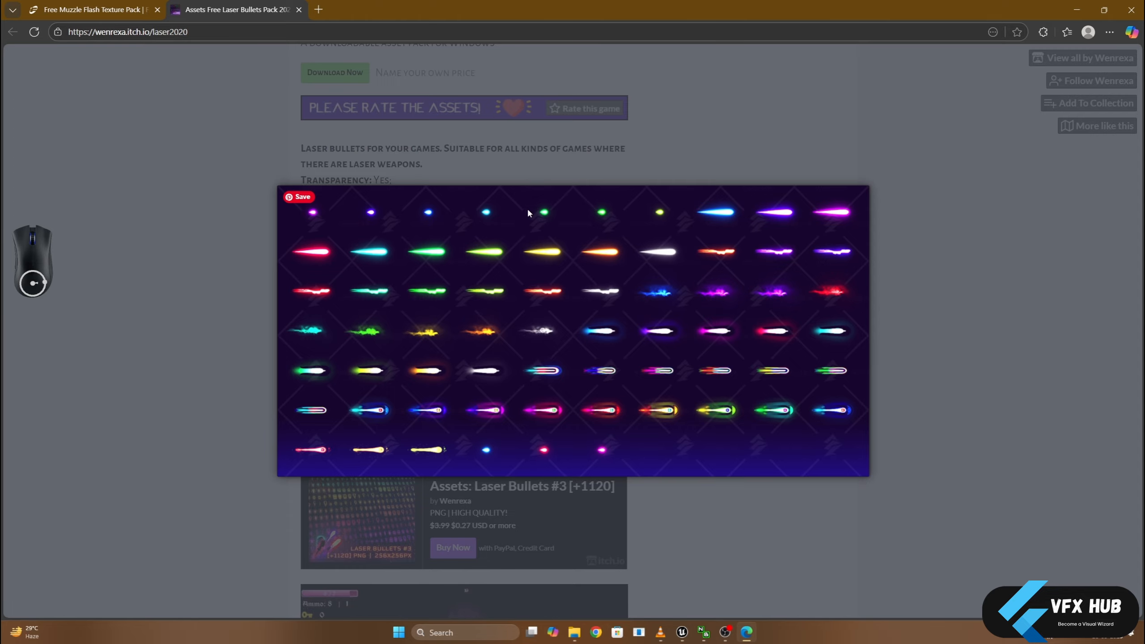
click(221, 359)
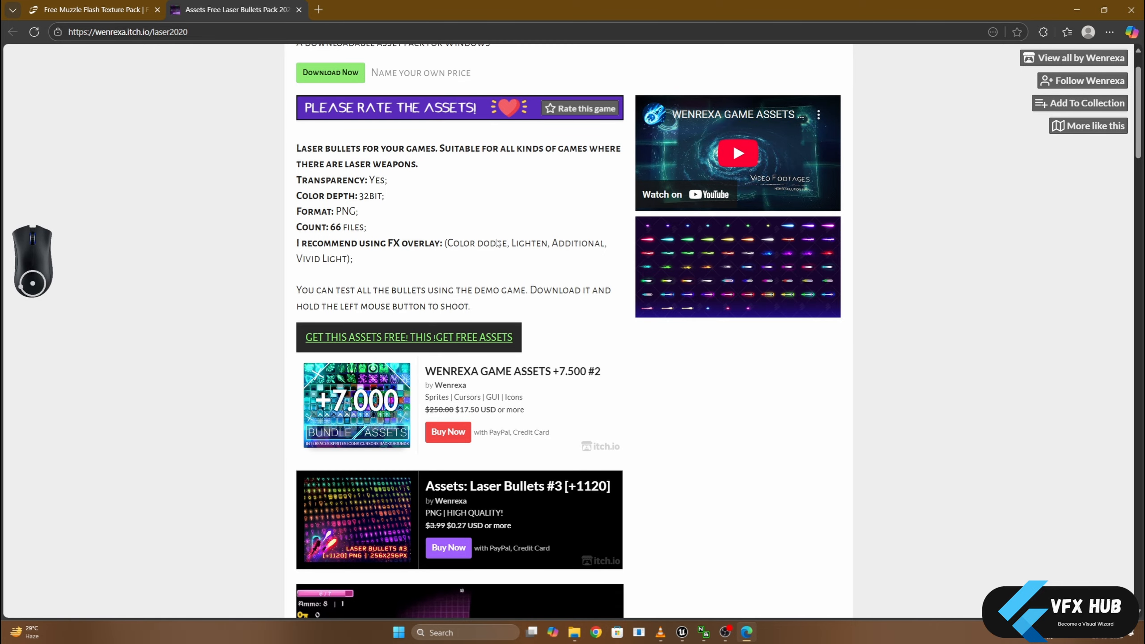
click(656, 230)
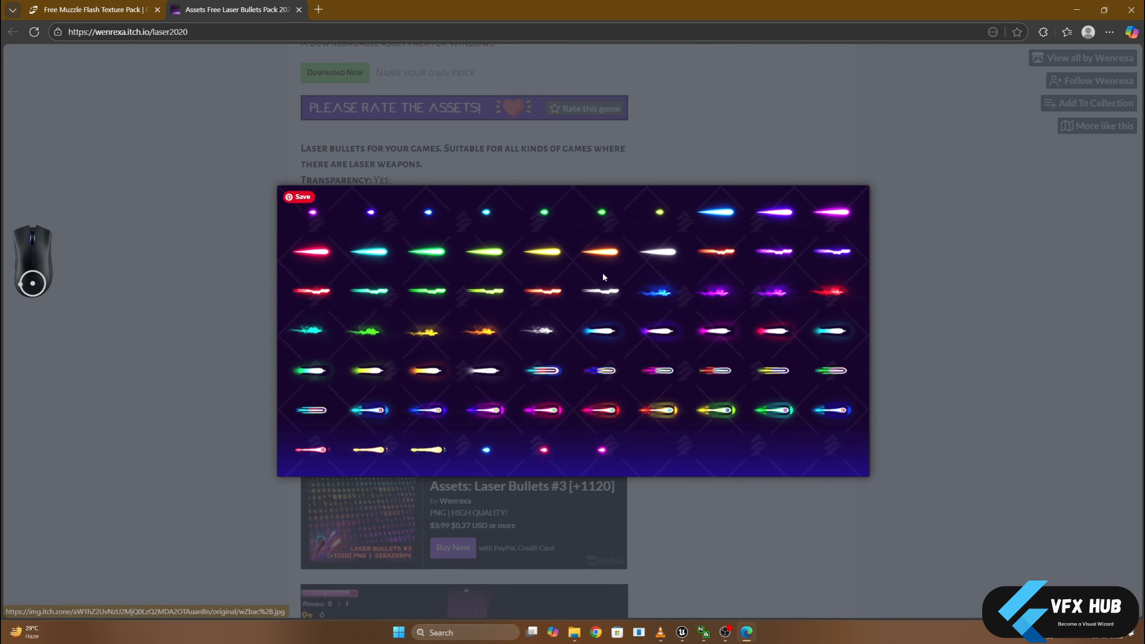
click(994, 156)
click(1077, 9)
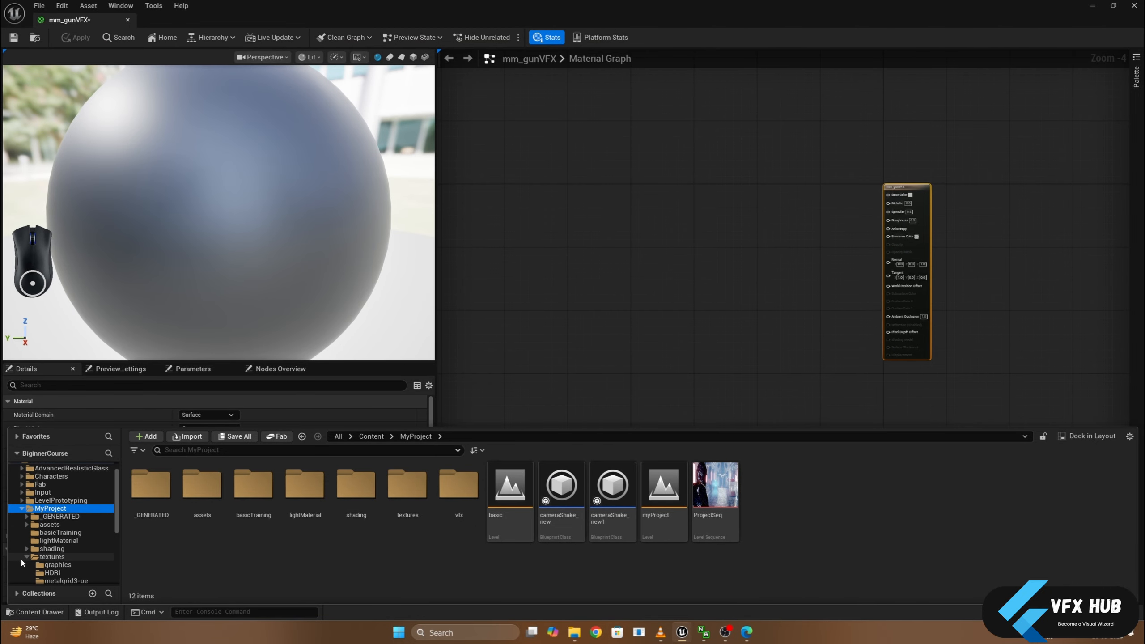
- Expand the vfx texture folder, check the bulletProjectile textures and open the muzzleFlash folder
scroll(31, 565, down, 3)
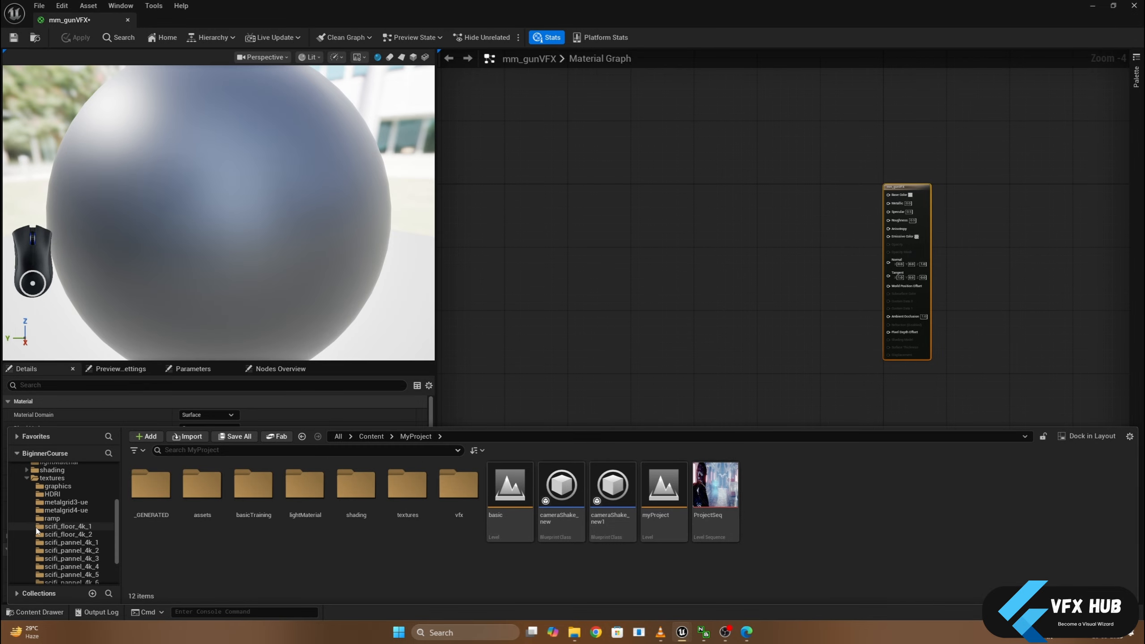
scroll(31, 559, down, 2)
click(32, 543)
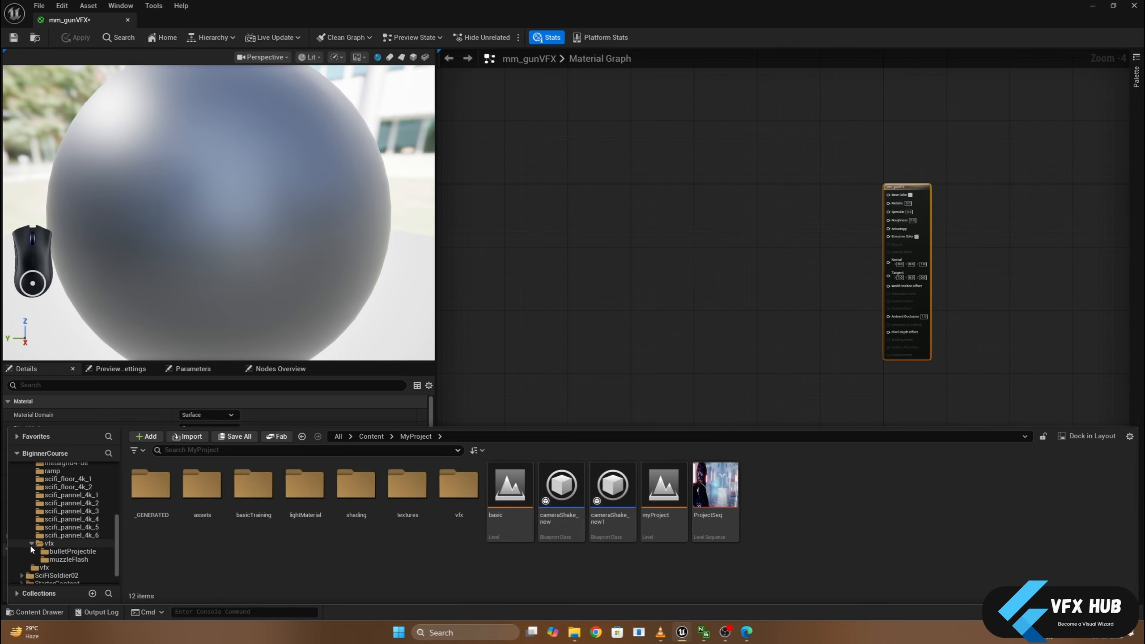
click(70, 551)
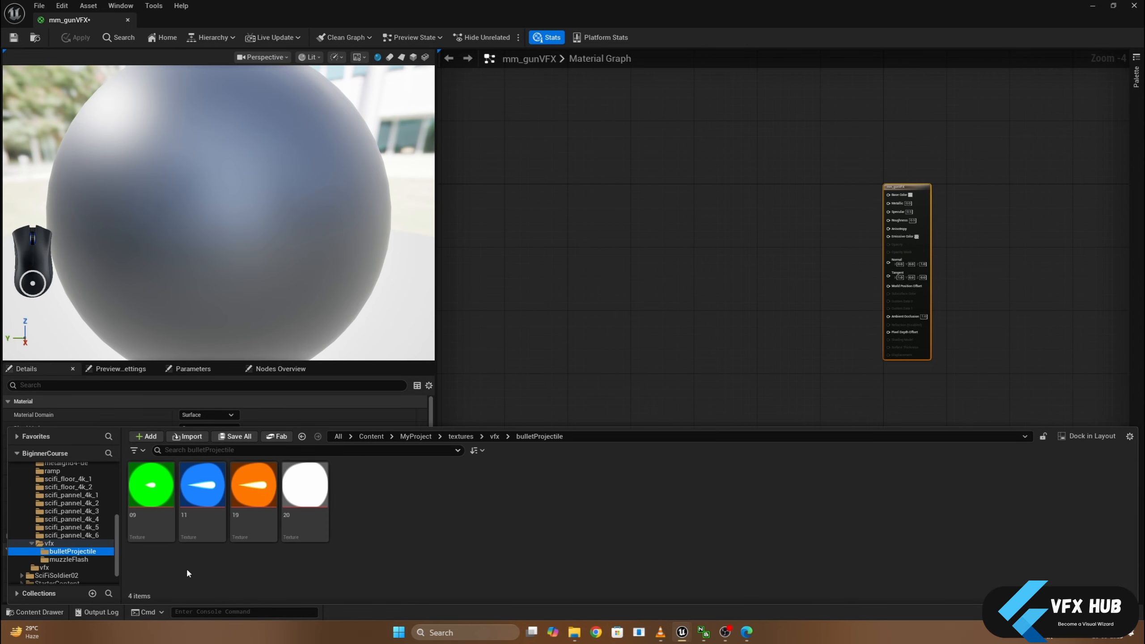
click(74, 560)
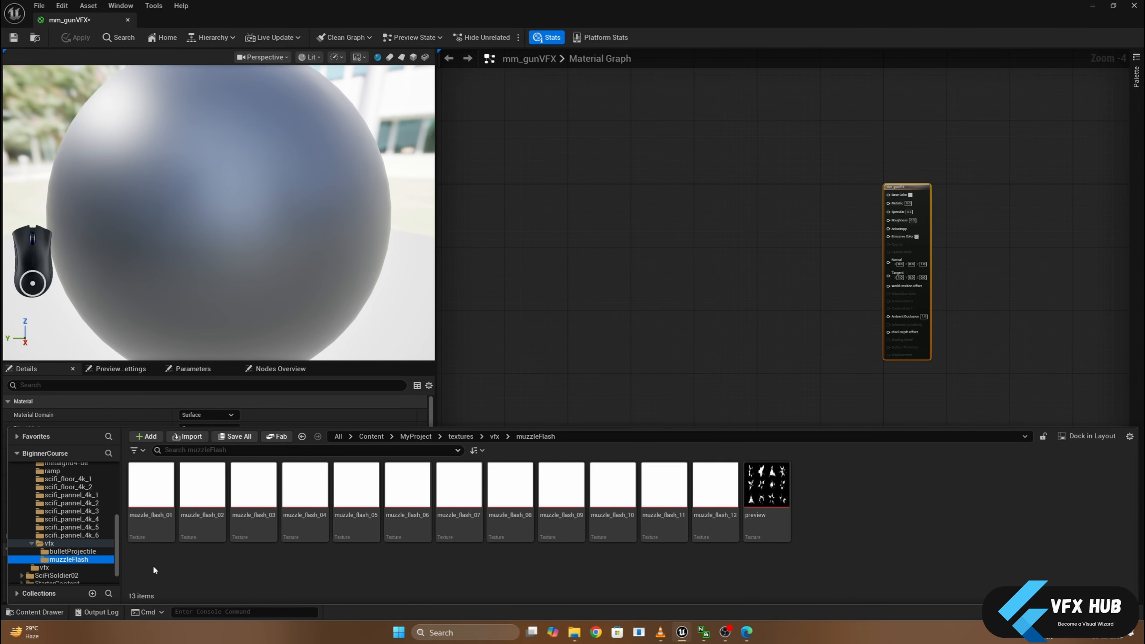
- Add the muzzle_flash_02 texture to the mm_gunVFX material graph and inspect its image in the texture editor
drag(201, 508, 641, 249)
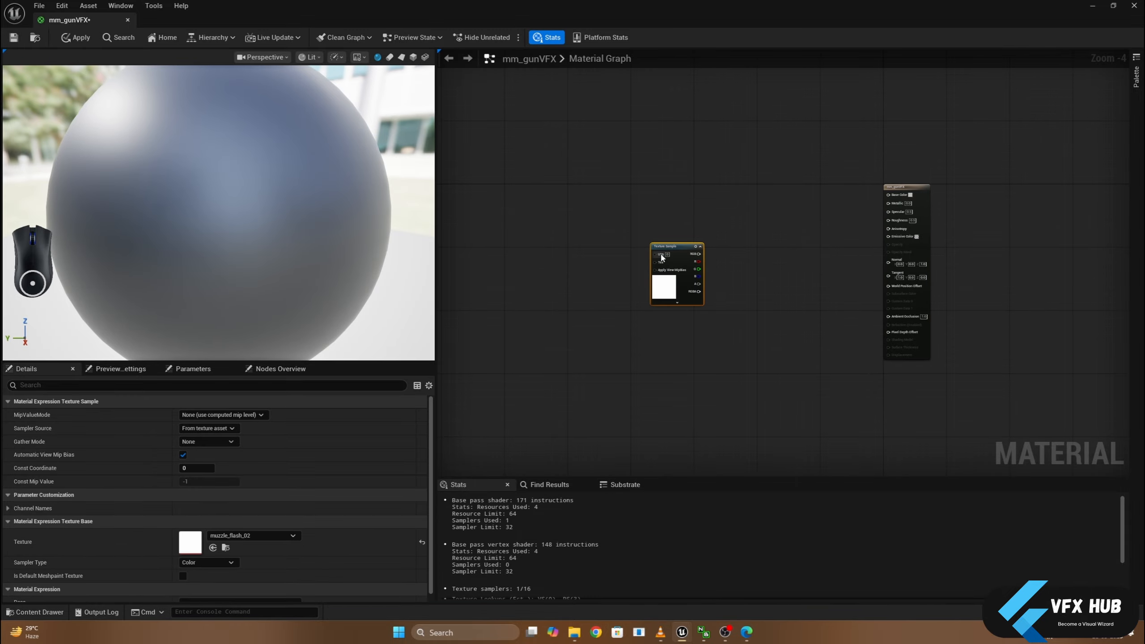
key(ctrl+space)
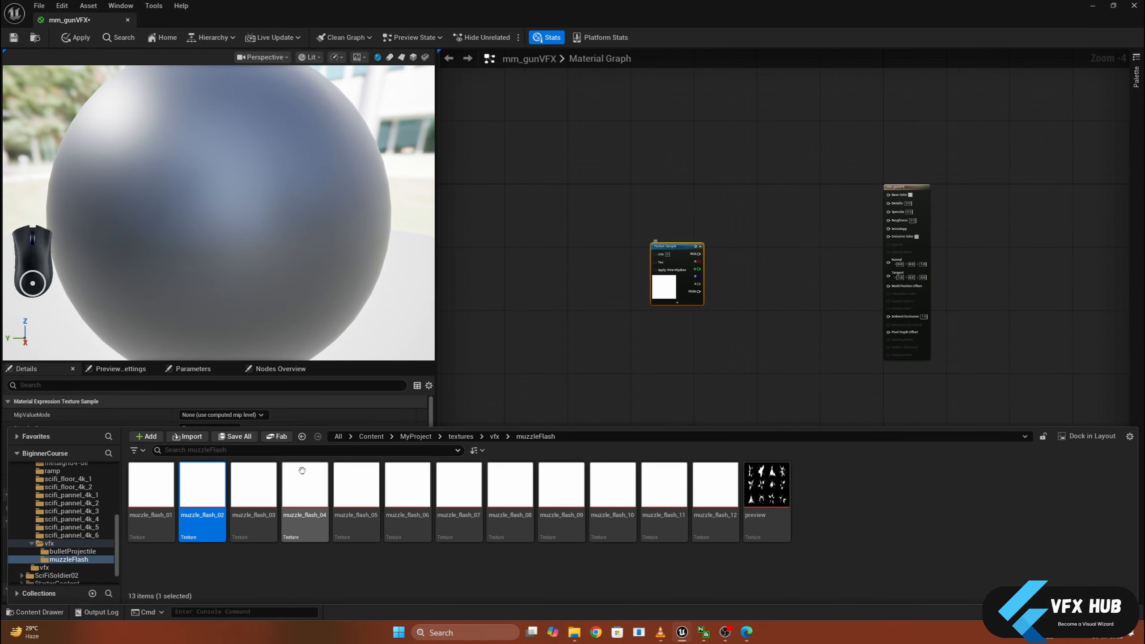
double_click(186, 485)
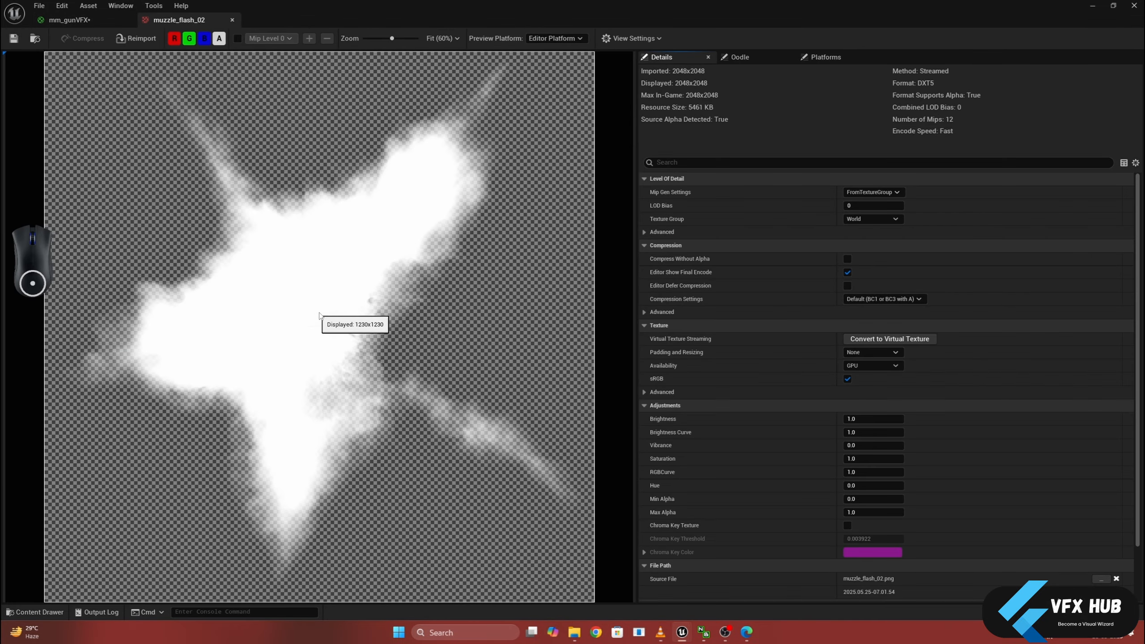
click(233, 20)
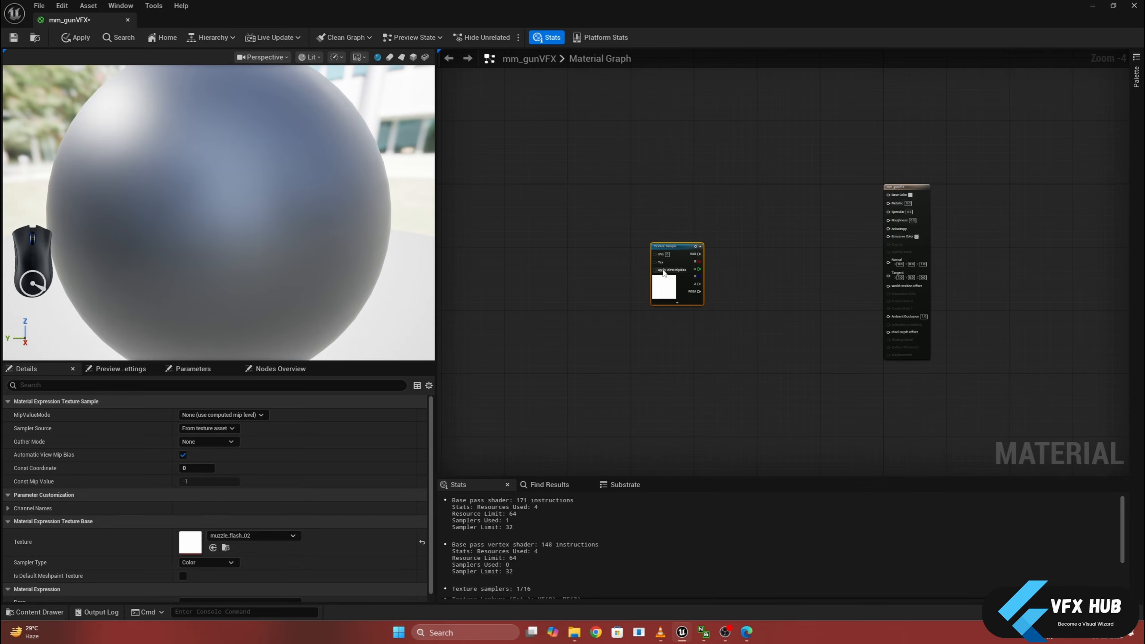
- Move the muzzle_flash_02 Texture Sample node further from the material output and convert it to a parameter named texture
drag(673, 249, 675, 230)
scroll(721, 328, up, 2)
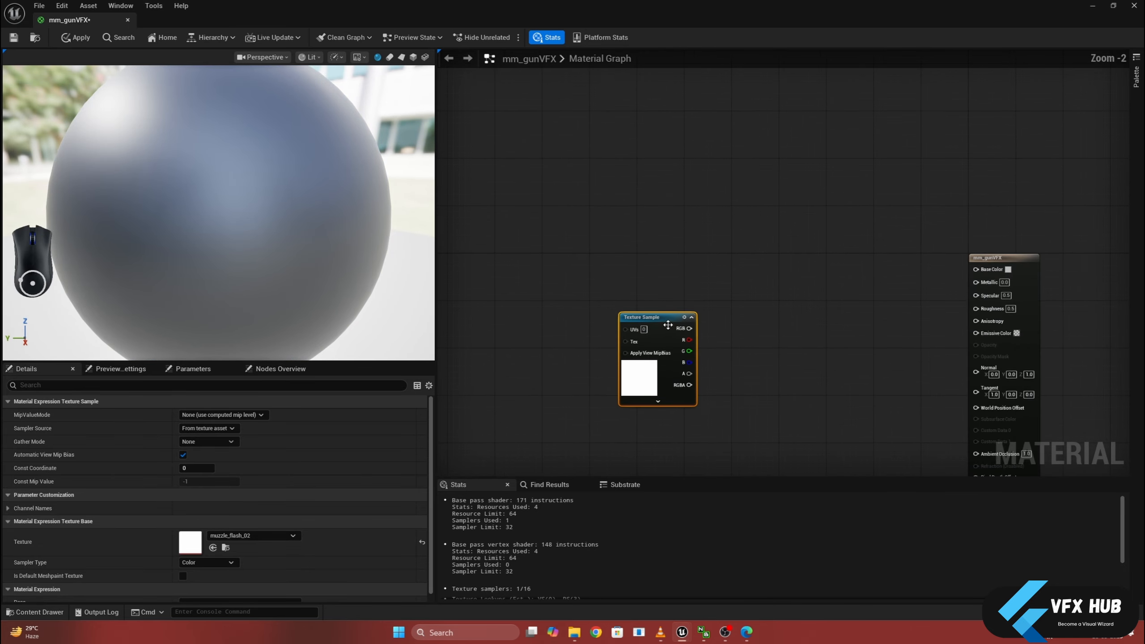
drag(658, 316, 623, 263)
right_click(627, 276)
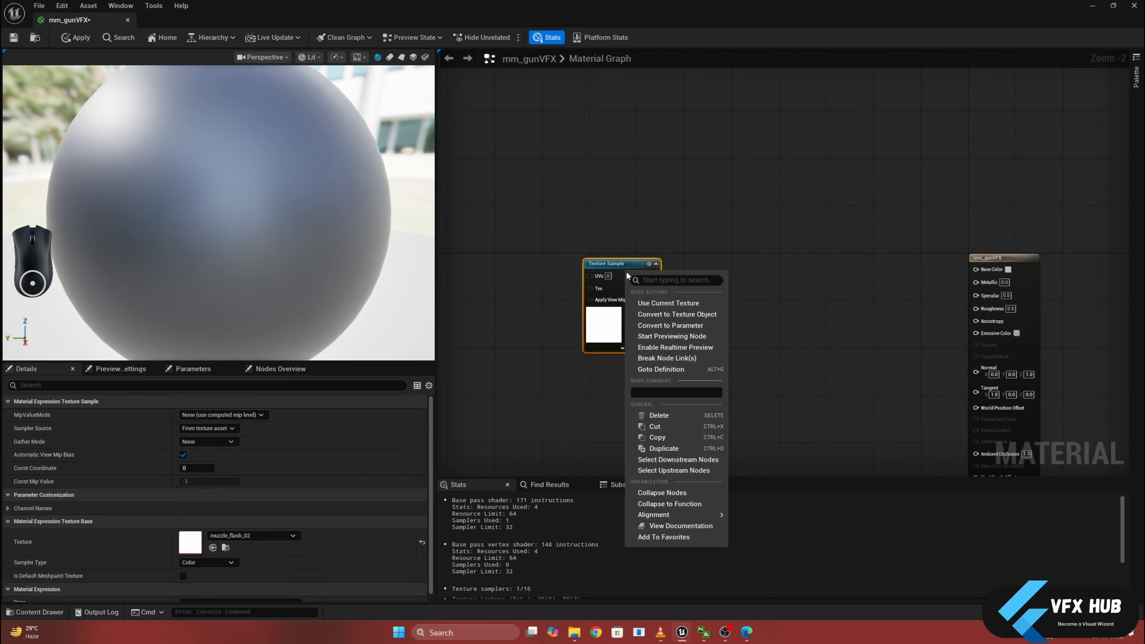
click(652, 325)
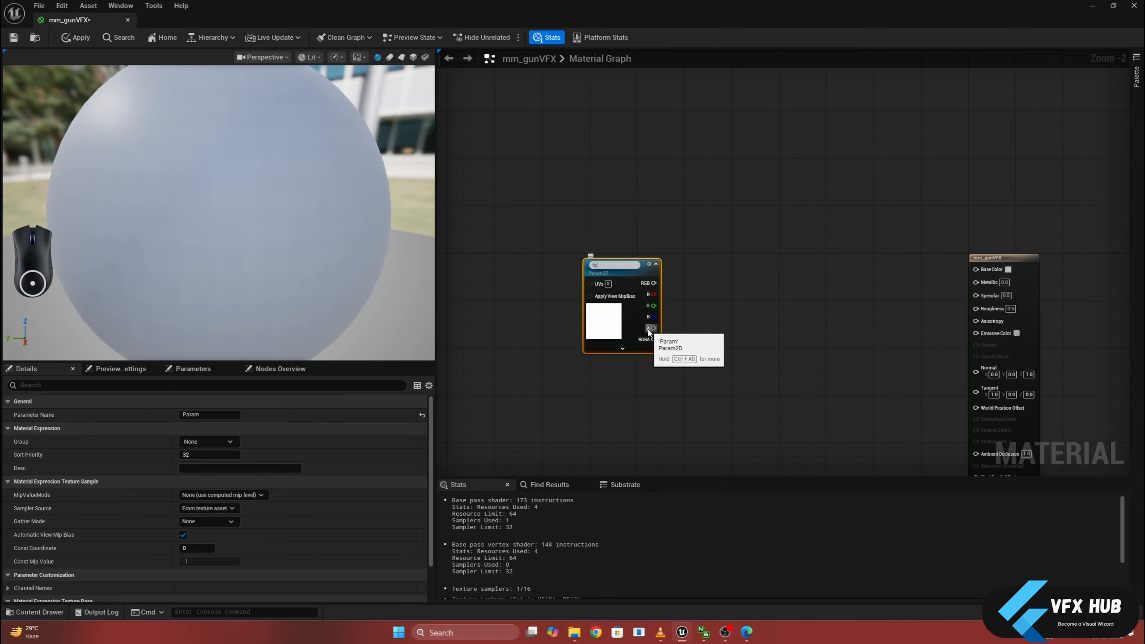
text(texture)
key(Return)
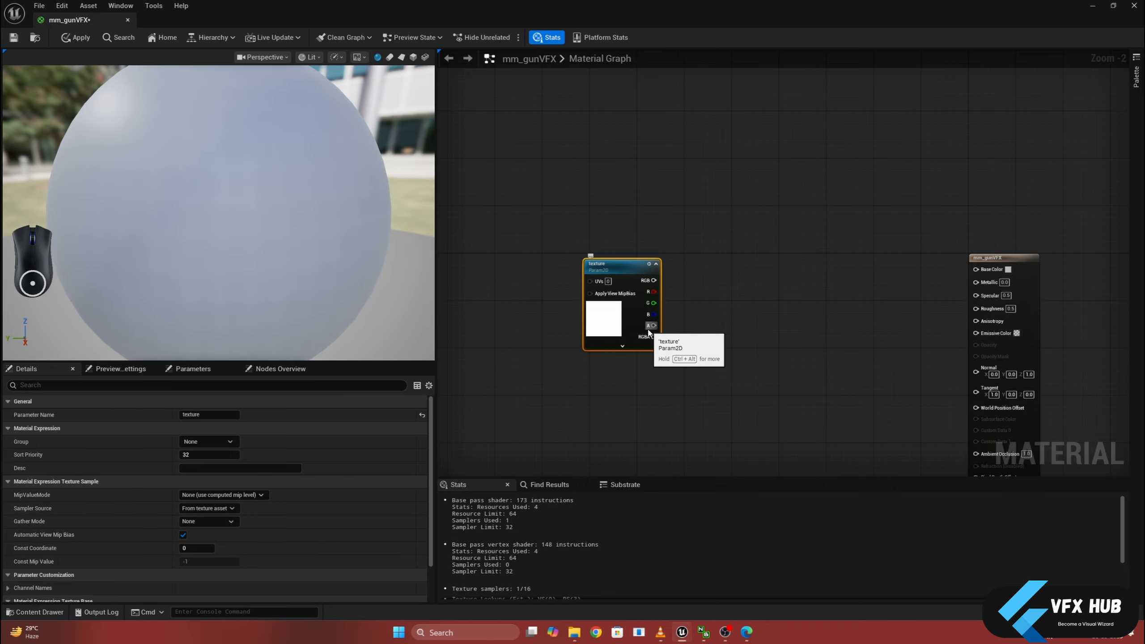
click(716, 336)
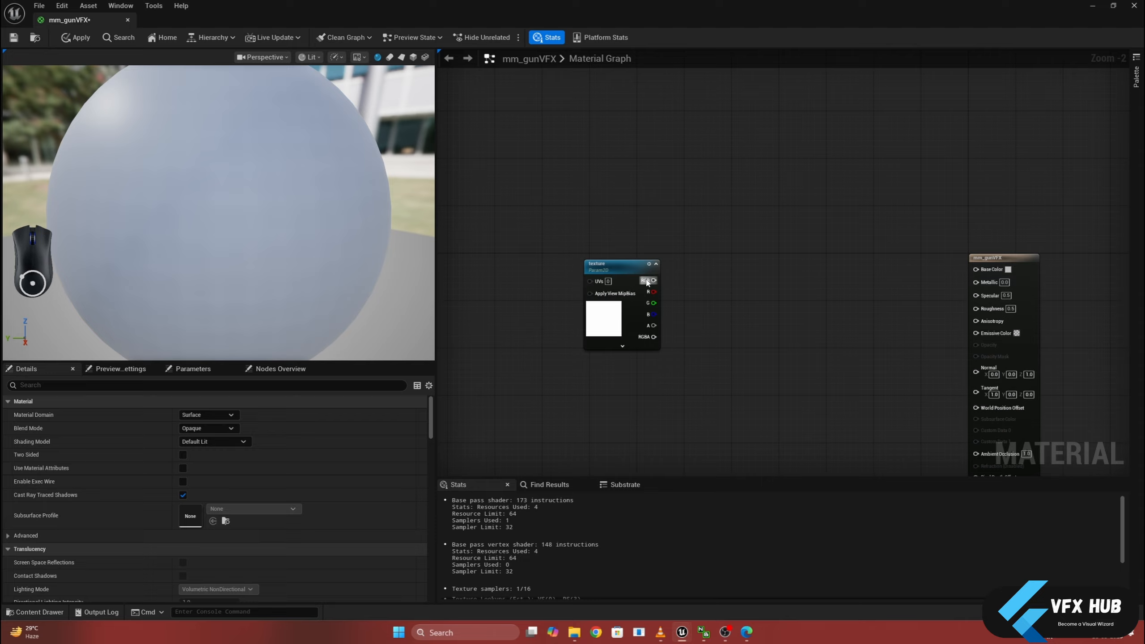
- Add a Particle Color node and place it above the texture parameter node
right_click(635, 176)
text(particl)
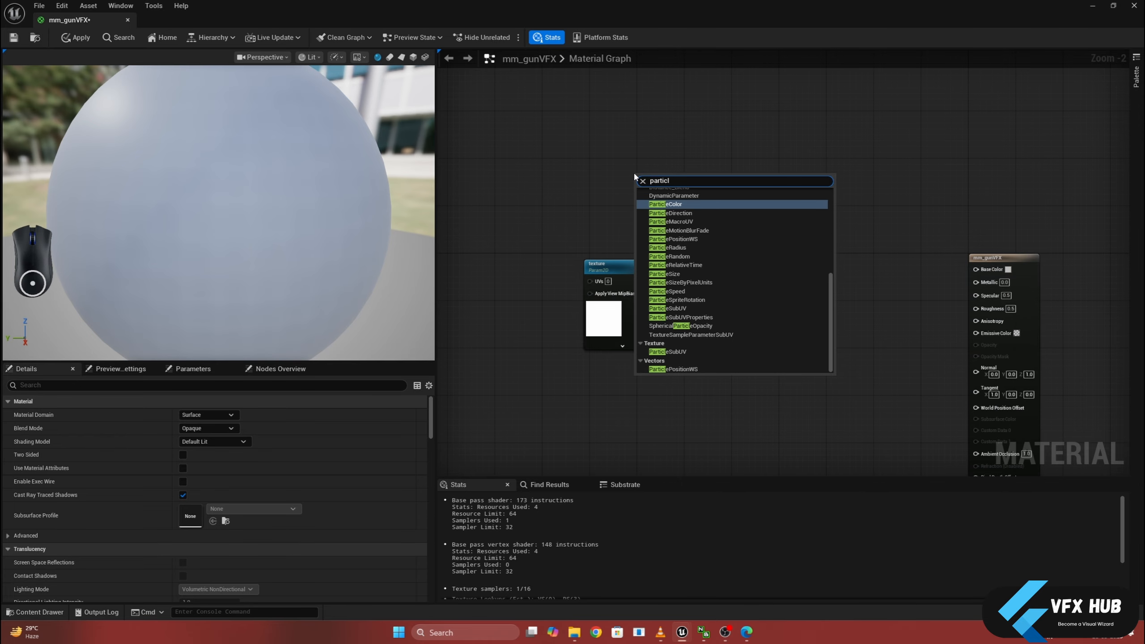
click(667, 205)
drag(665, 175, 617, 153)
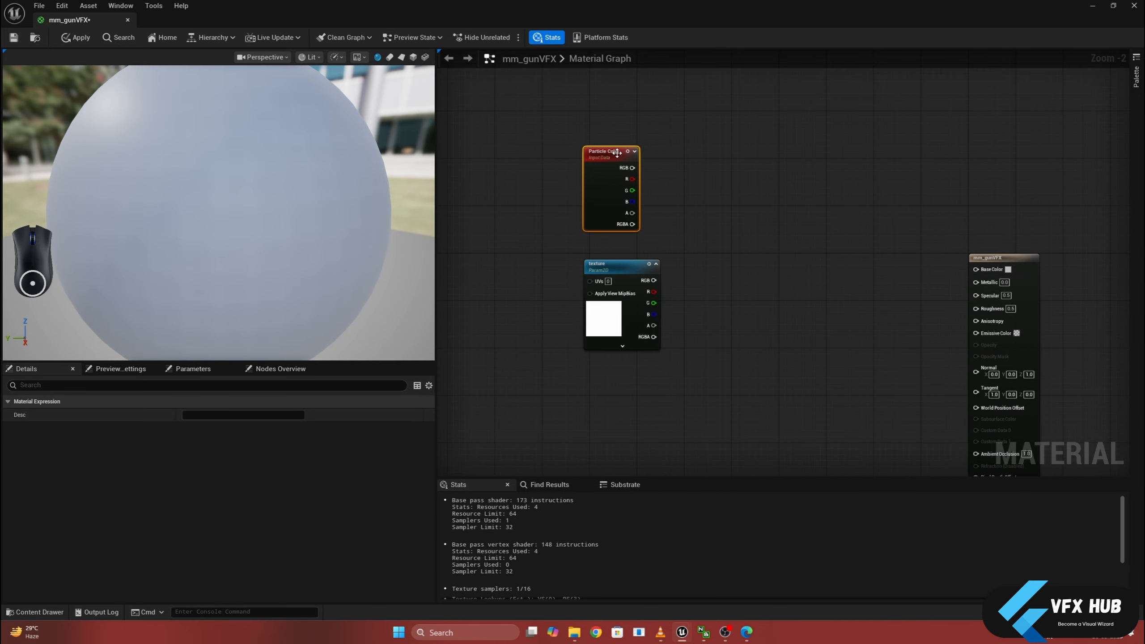
- Add a Multiply node before the material output and connect the Particle Color RGB output to its A input
click(735, 239)
click(749, 257)
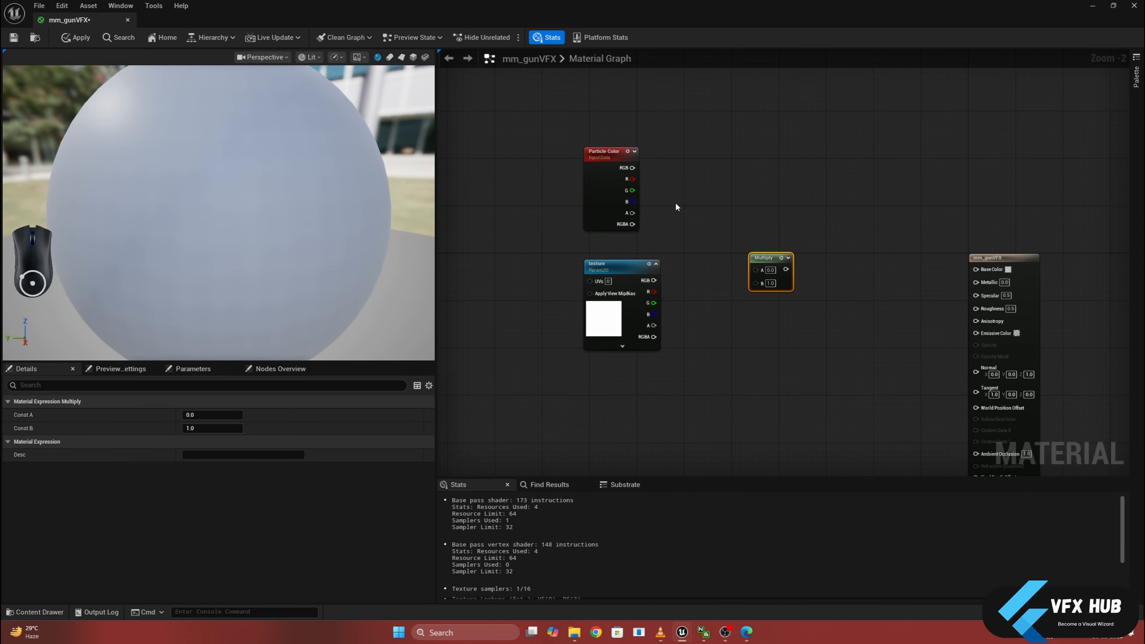
drag(635, 166, 756, 270)
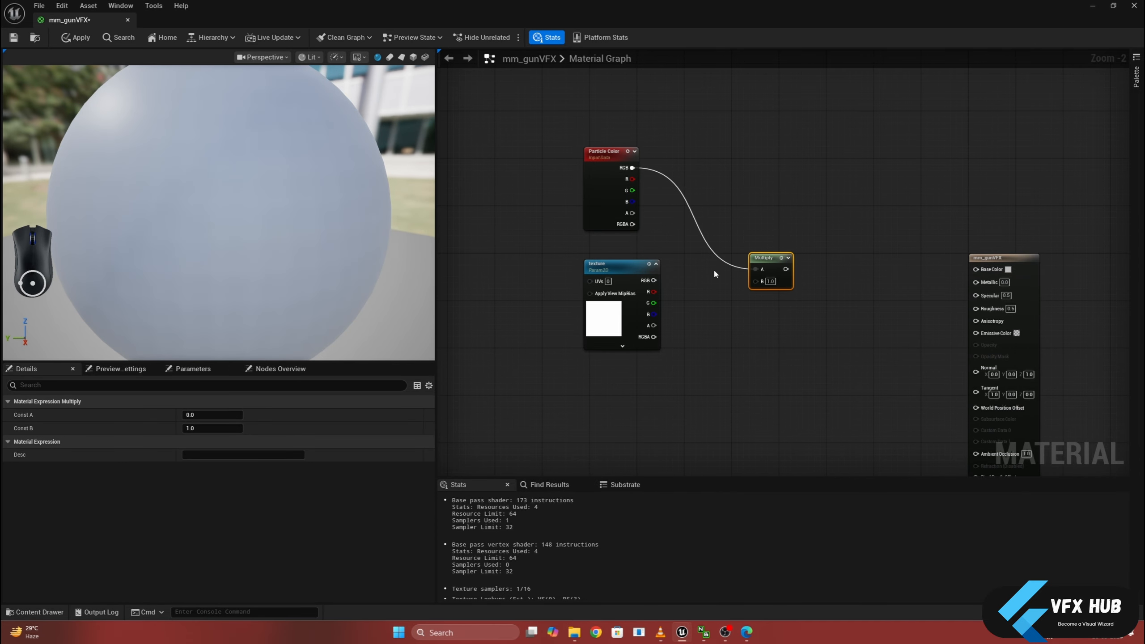
- Connect the texture parameter's RGB output to the Multiply node's B input and the Multiply output to Base Color
drag(650, 282, 757, 281)
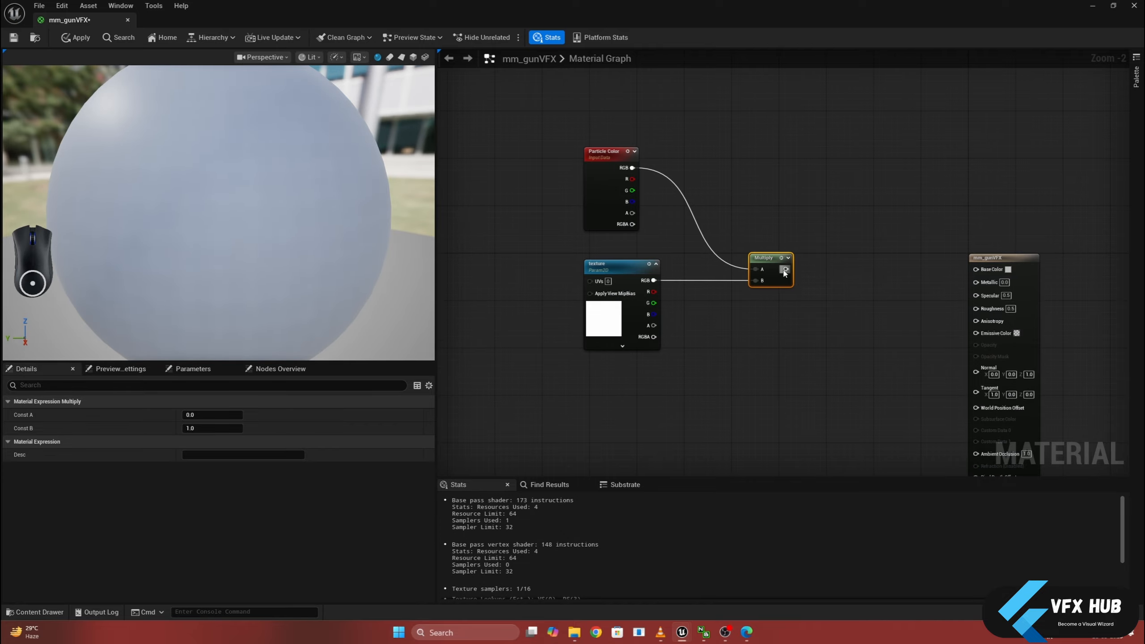
drag(786, 269, 976, 269)
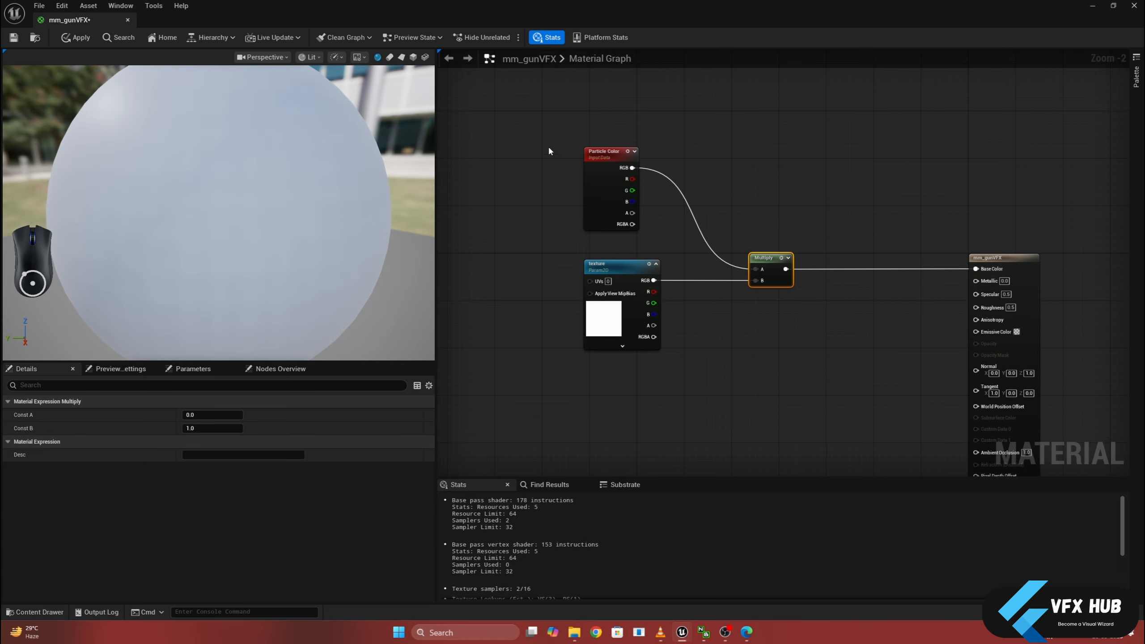
drag(548, 145, 672, 227)
drag(531, 258, 665, 368)
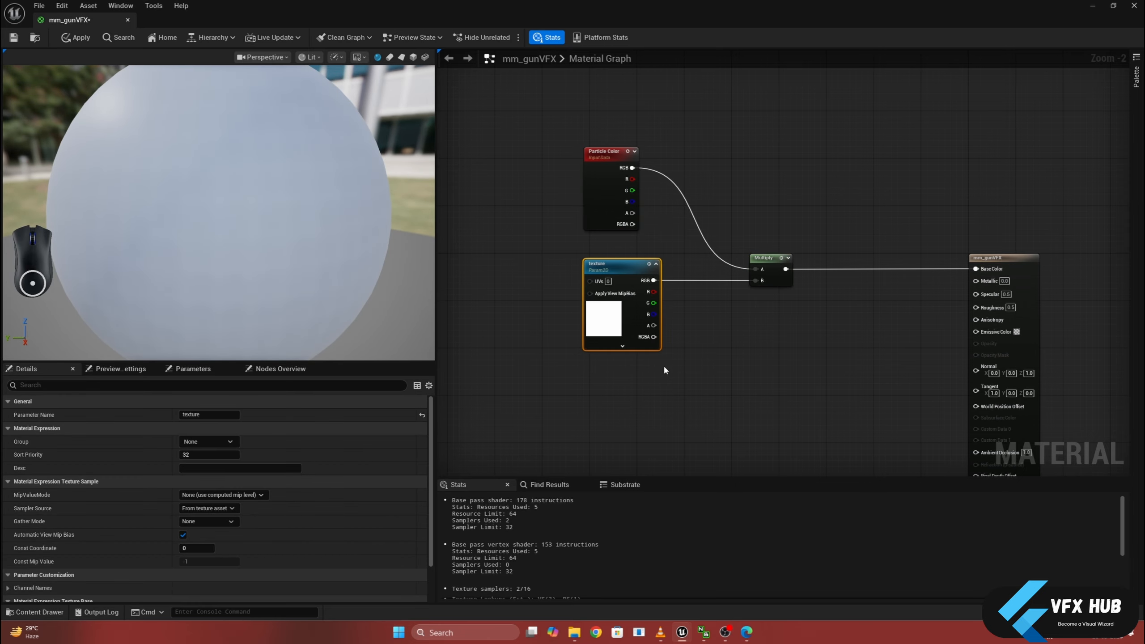
right_drag(688, 349, 668, 265)
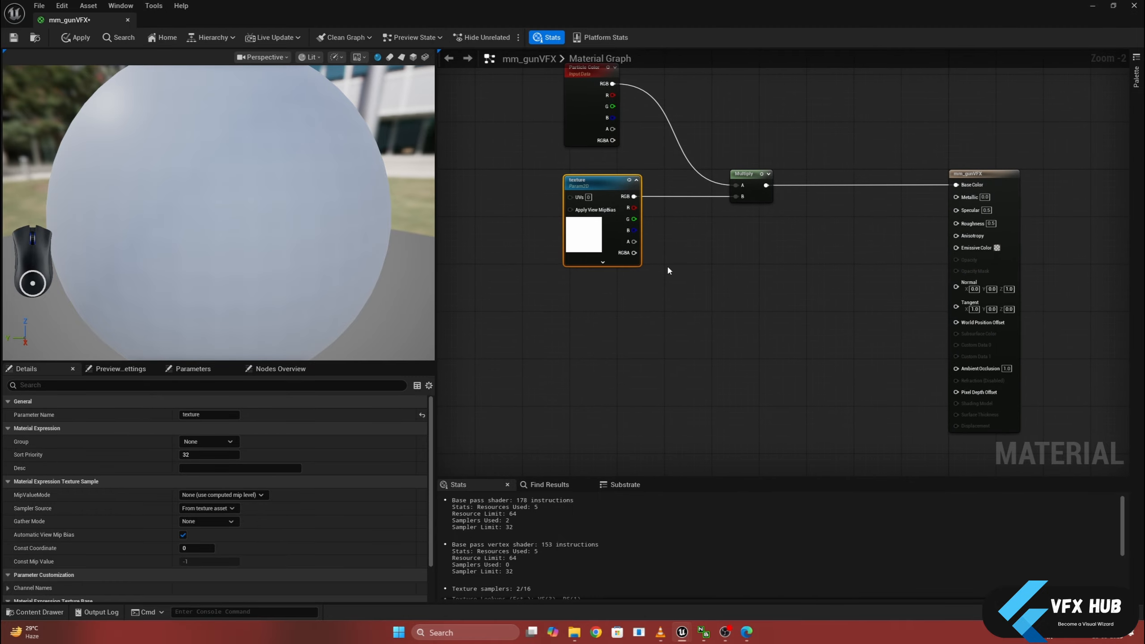
click(667, 265)
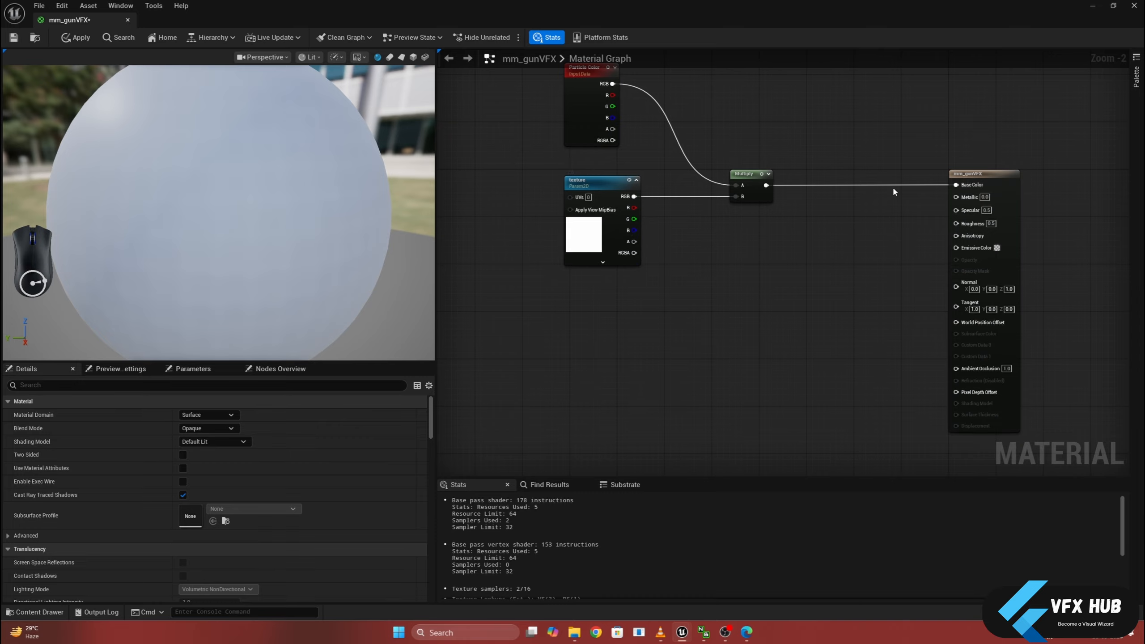
- With a plane as the preview mesh, set the Blend Mode to Masked and connect the texture parameter's A output to Opacity Mask
click(401, 57)
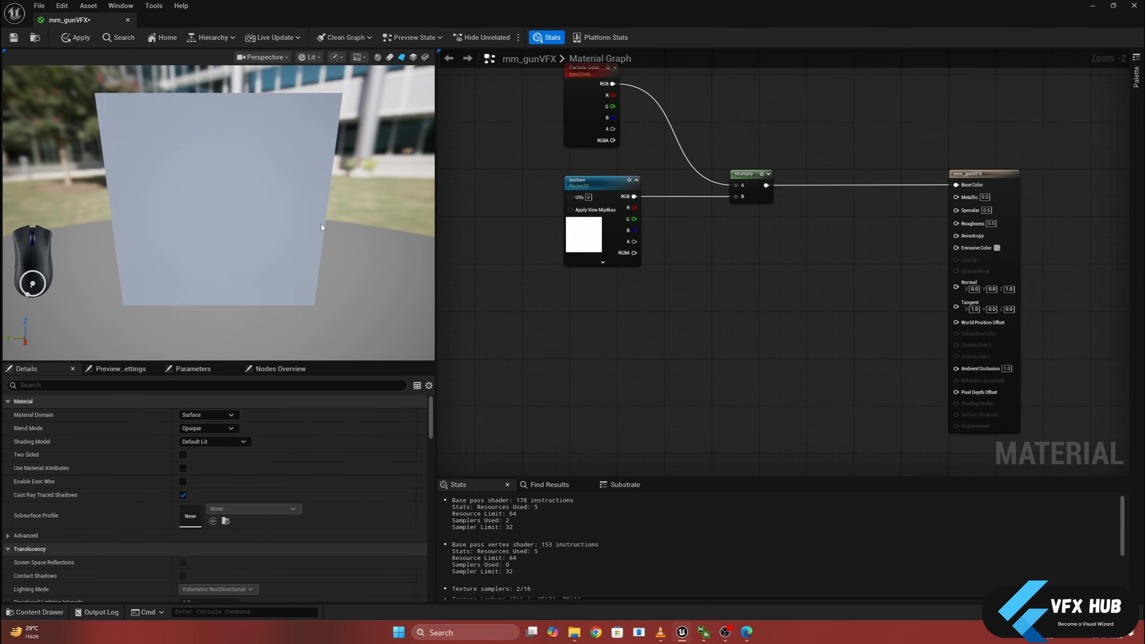
click(225, 428)
click(198, 443)
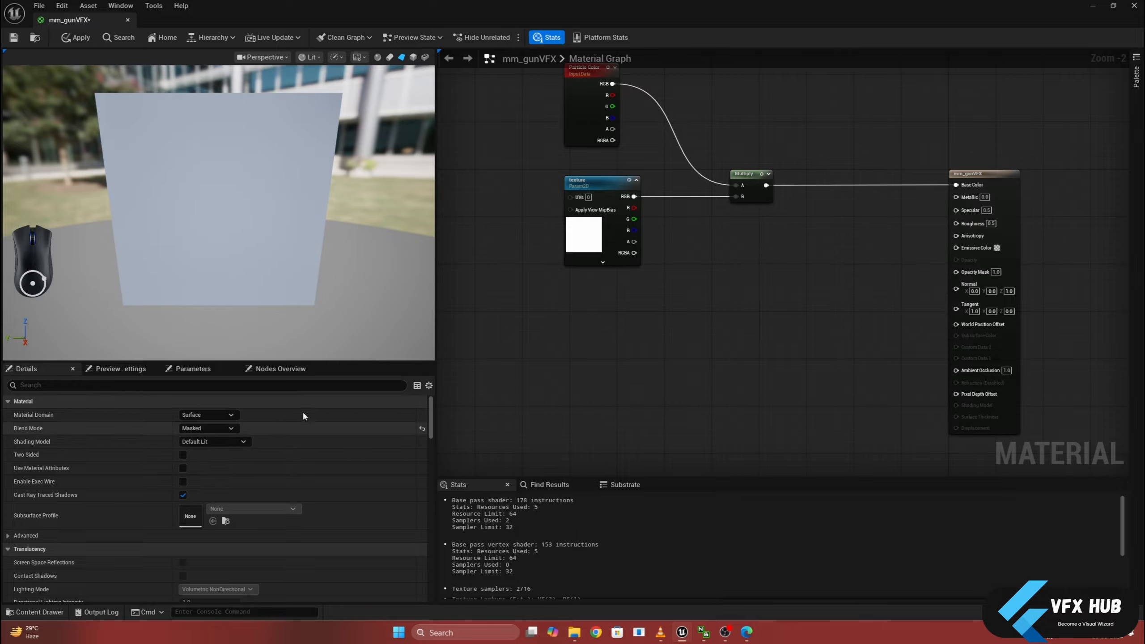
drag(644, 241, 962, 274)
drag(280, 235, 564, 234)
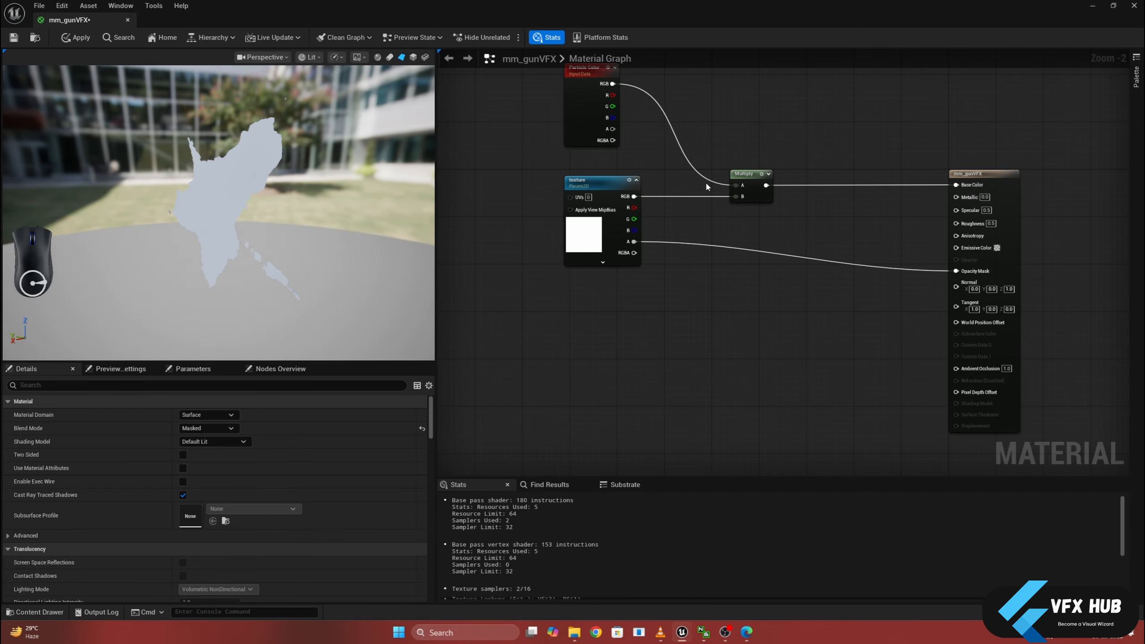
- Enable Two Sided for the mm_gunVFX material and check both faces of the preview plane
drag(1000, 136, 998, 176)
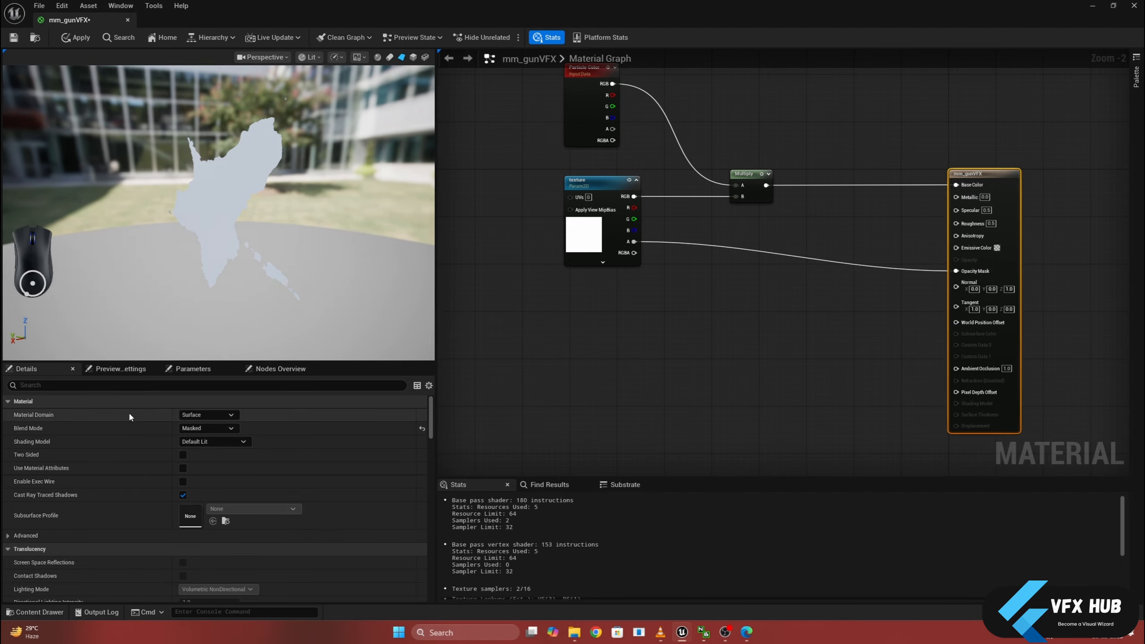
click(137, 385)
text(two)
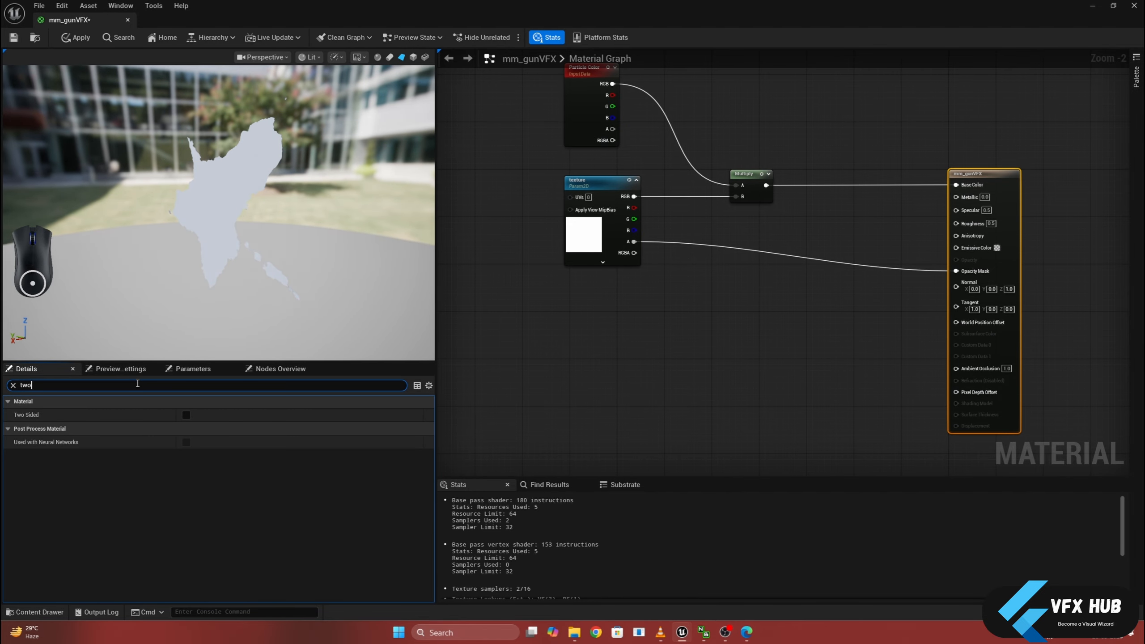
click(187, 415)
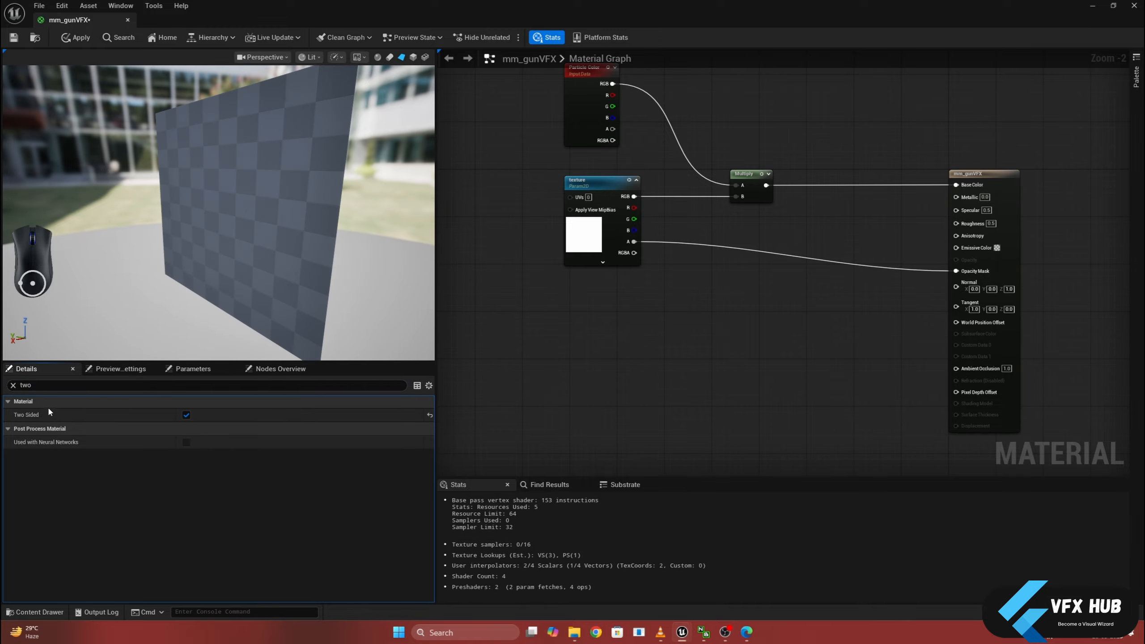
click(13, 385)
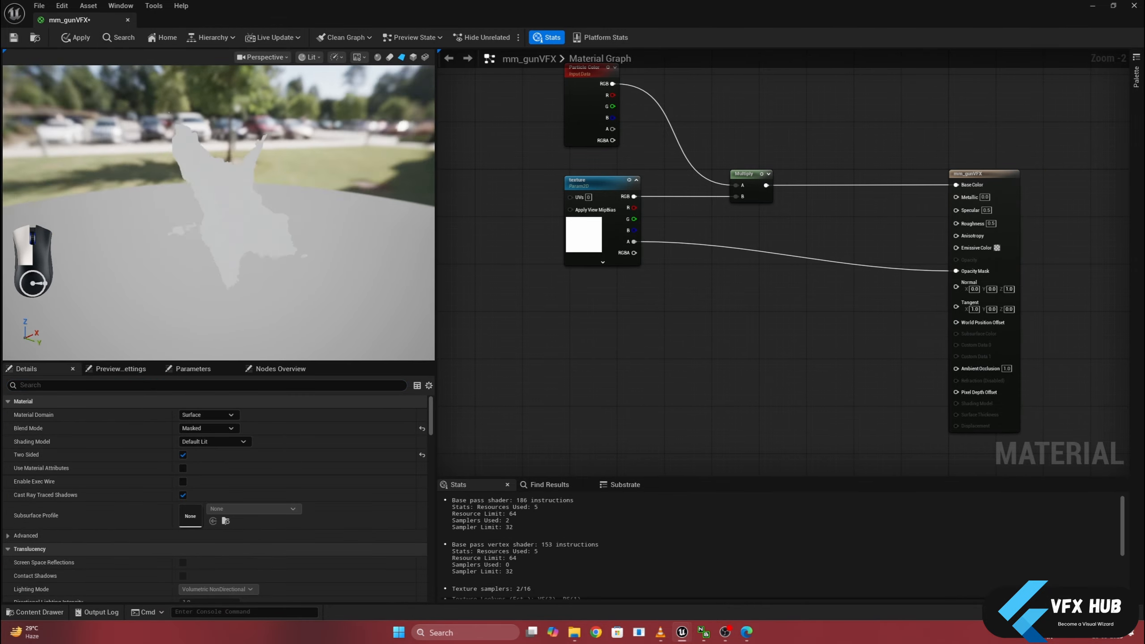
drag(235, 225, 190, 203)
- Add a Power node and place it between the texture parameter and the material output
click(683, 318)
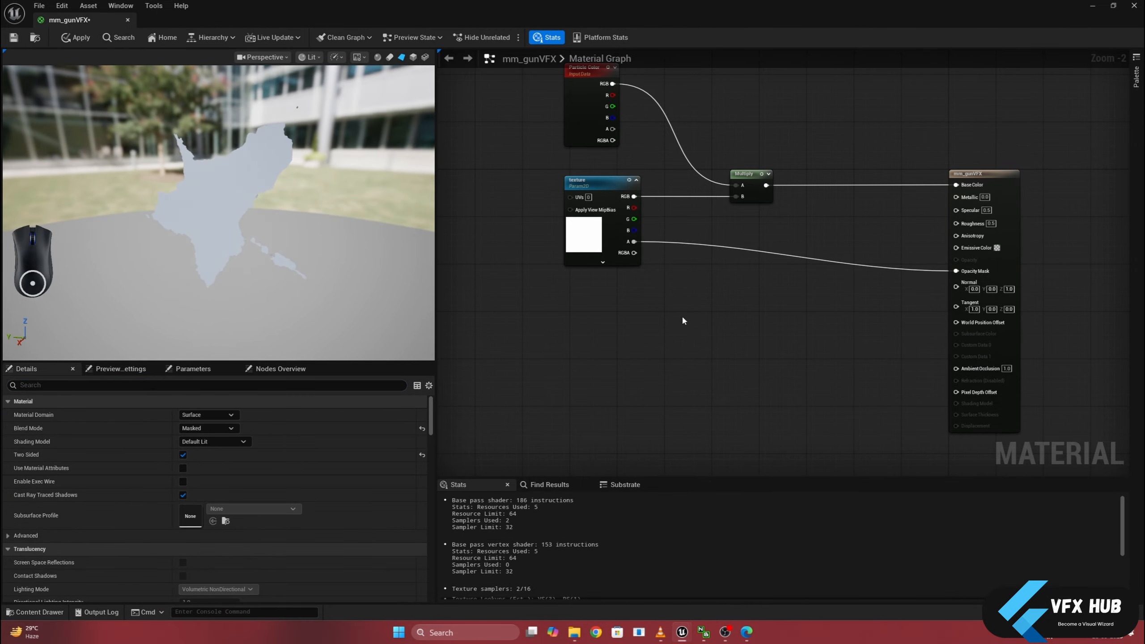
right_click(683, 309)
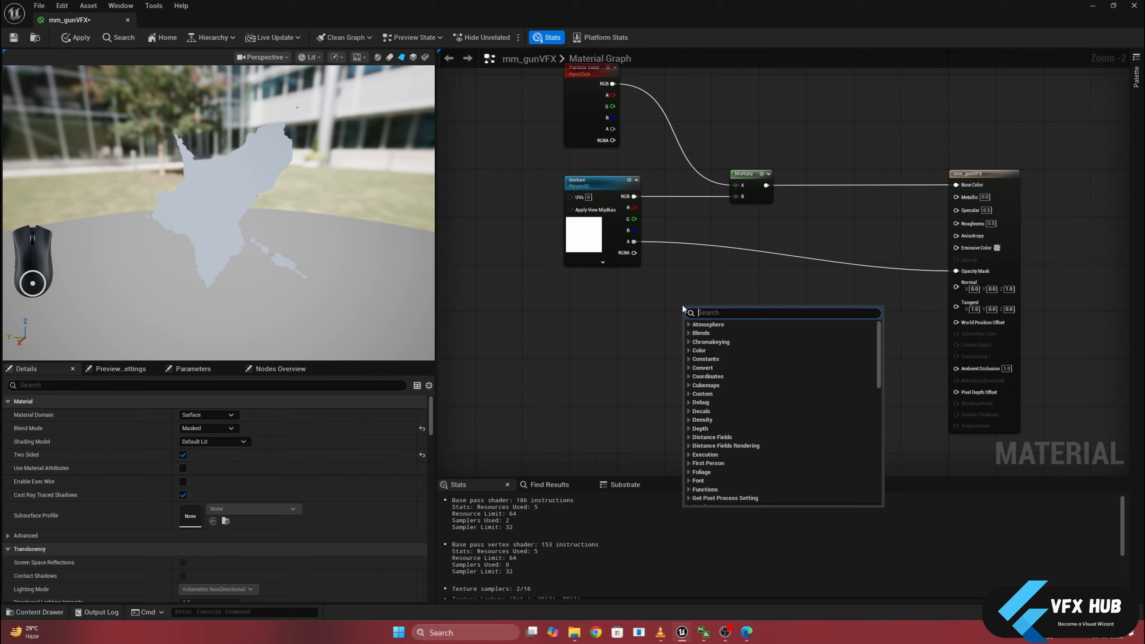
text(poer)
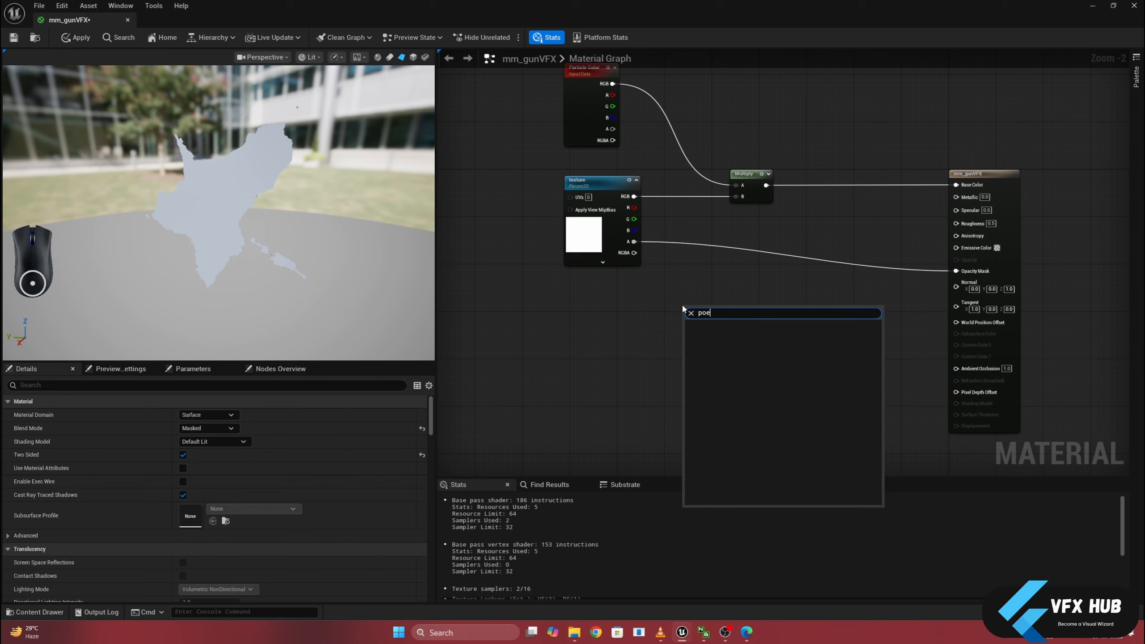
key(BackSpace)
key(BackSpace)
text(wer)
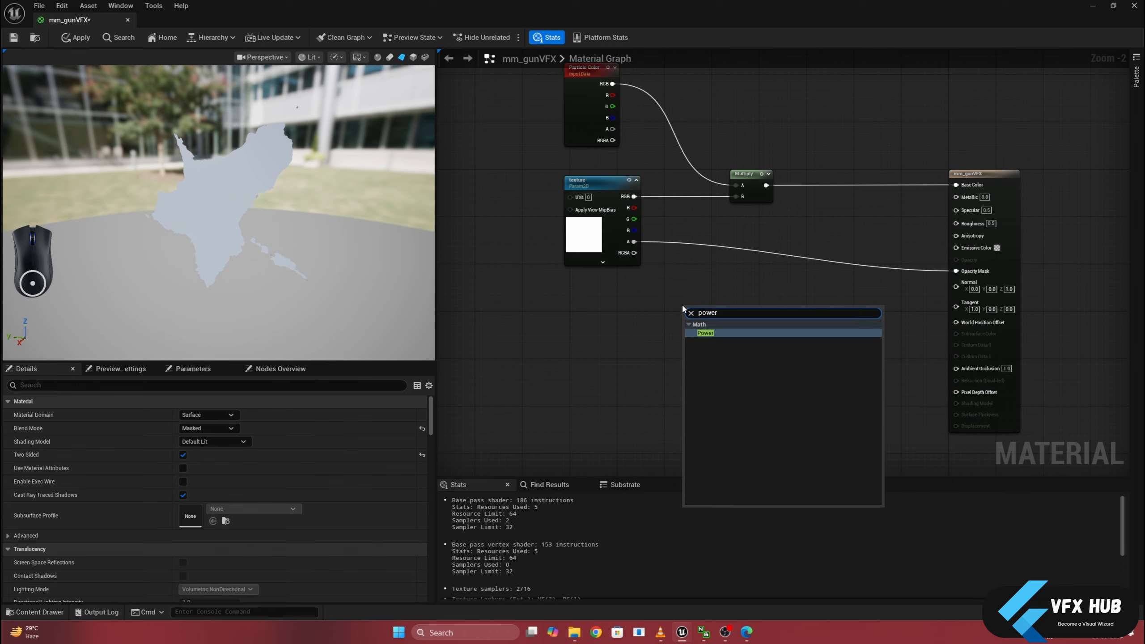
click(711, 334)
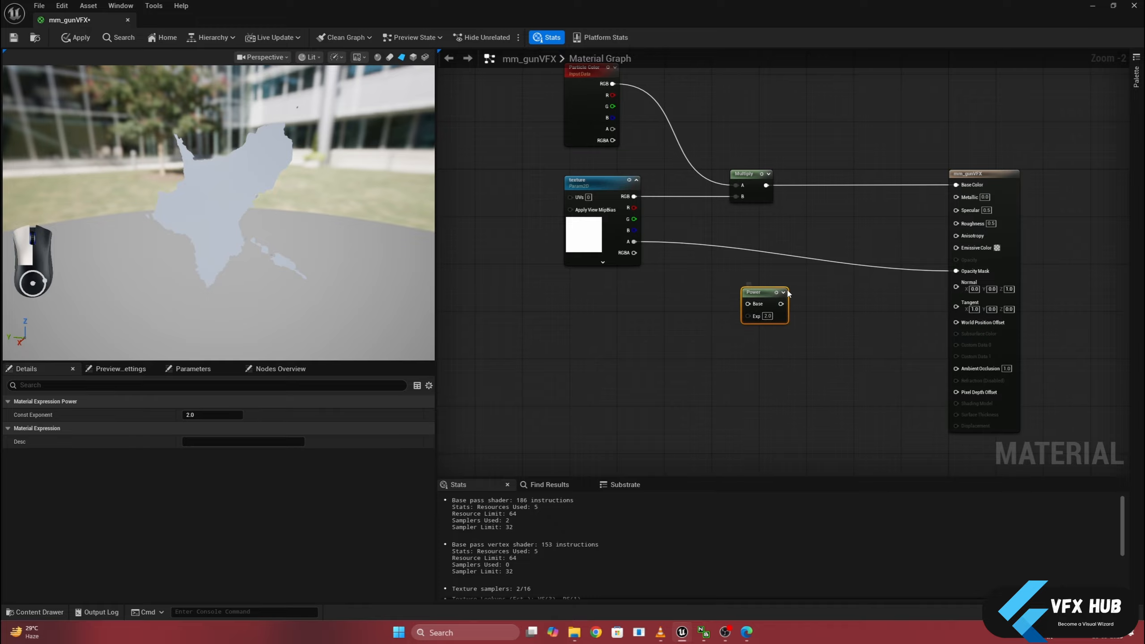
drag(788, 294, 861, 277)
- Add a scalar parameter named alpha below and before the Power node
click(702, 310)
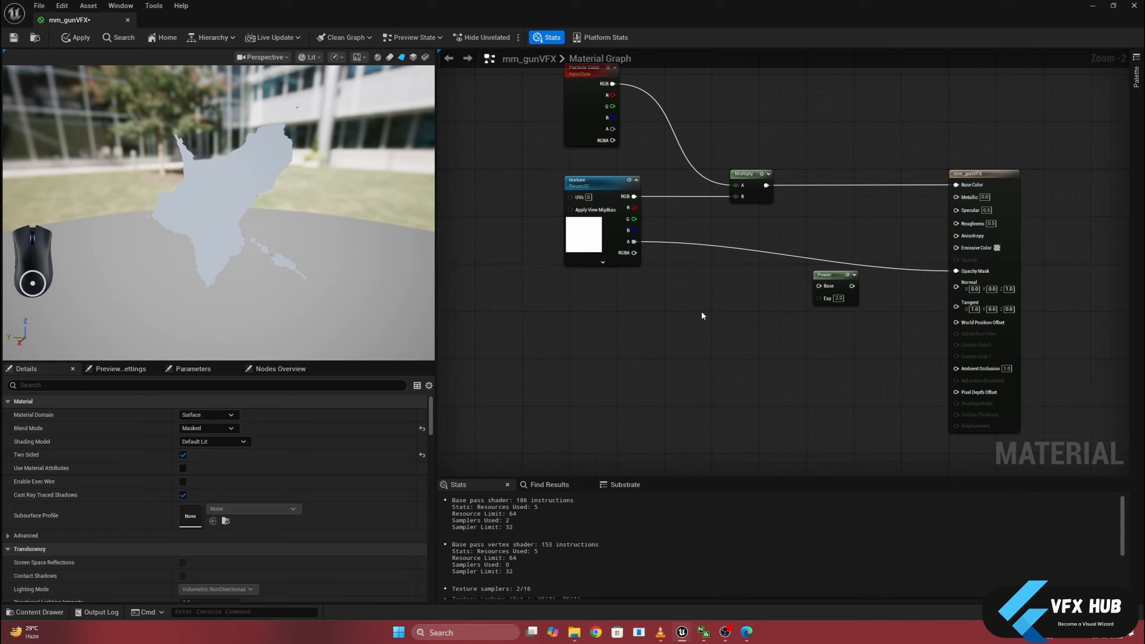
click(701, 311)
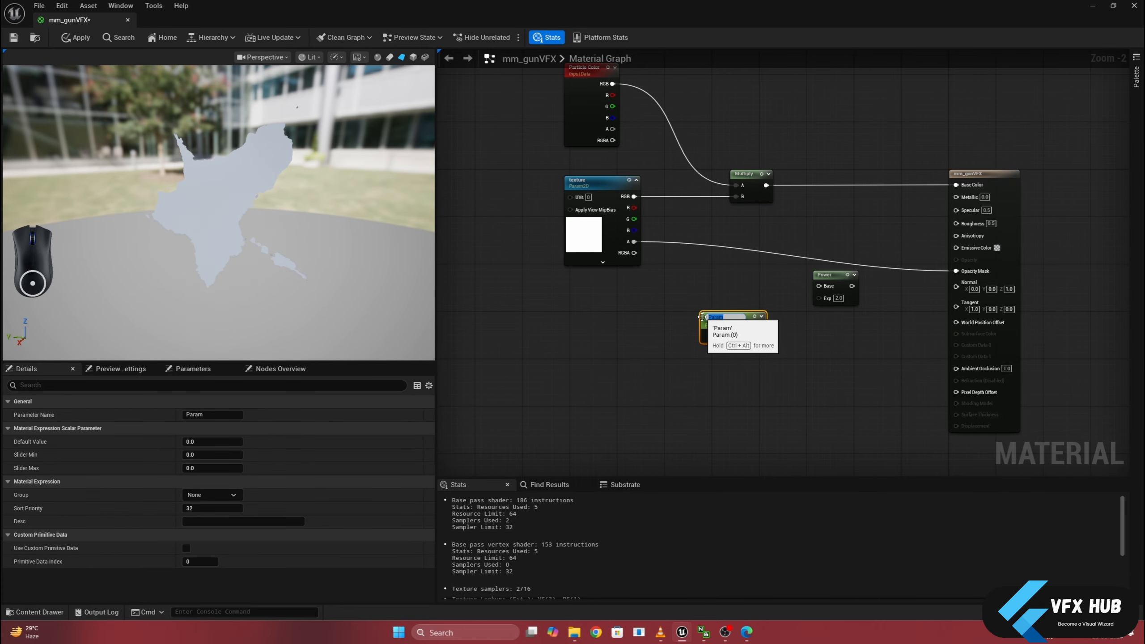
text(alm)
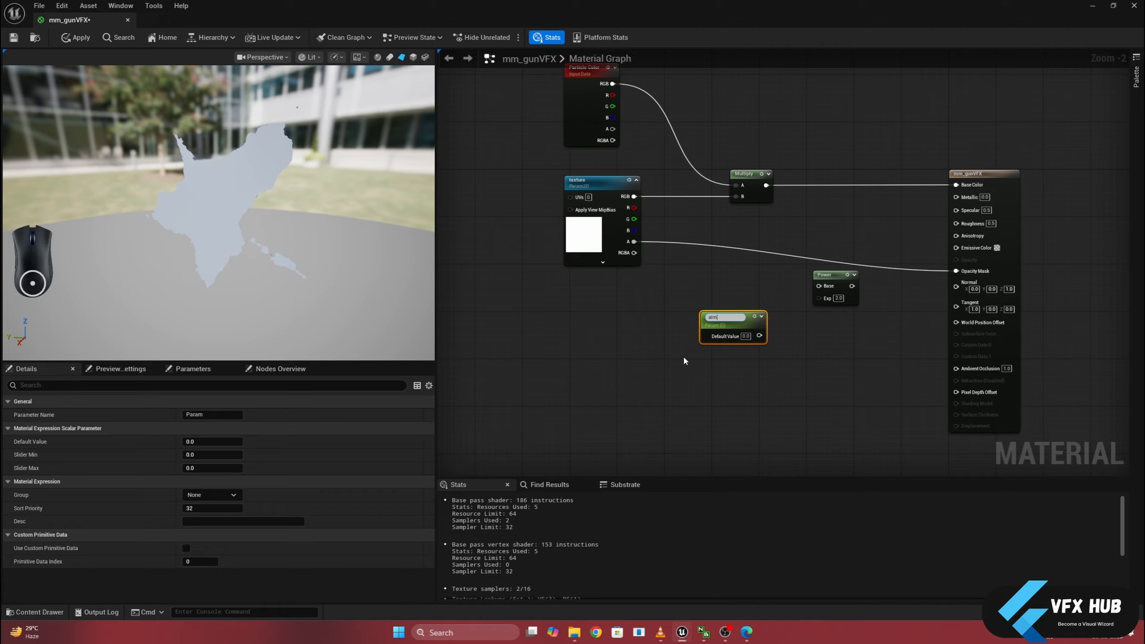
text(pha)
key(Return)
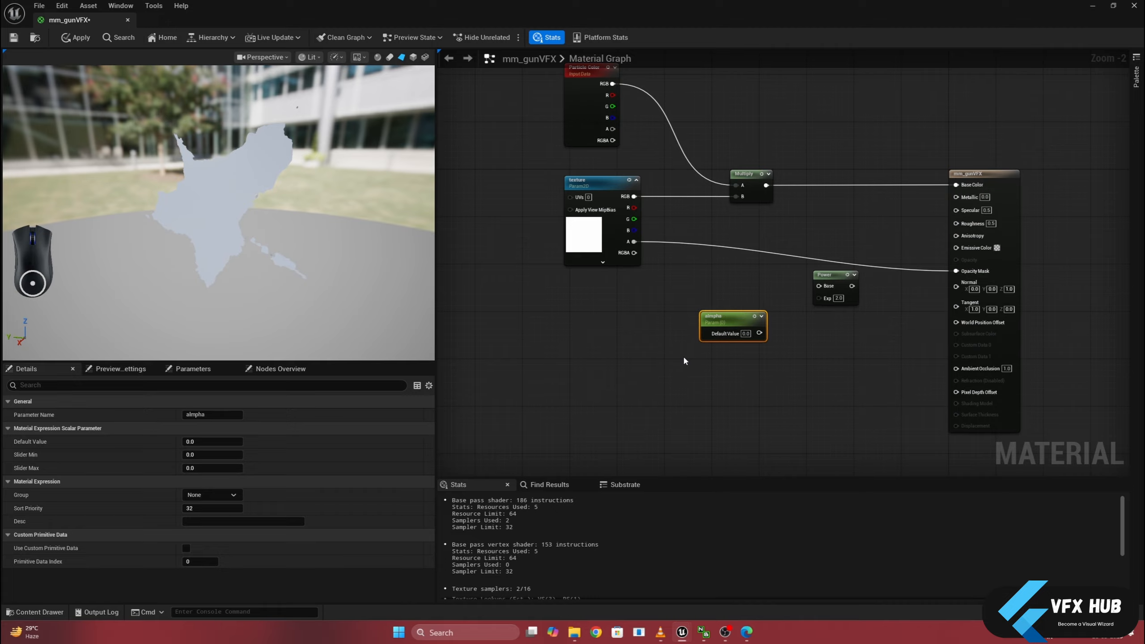
text(alph)
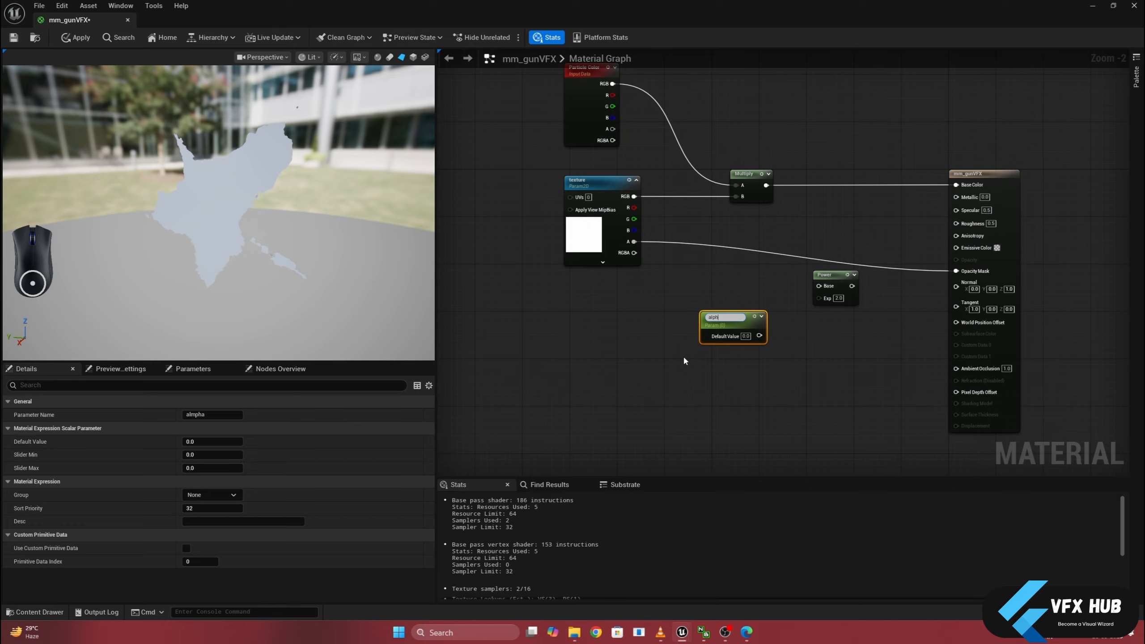
text(a)
key(Return)
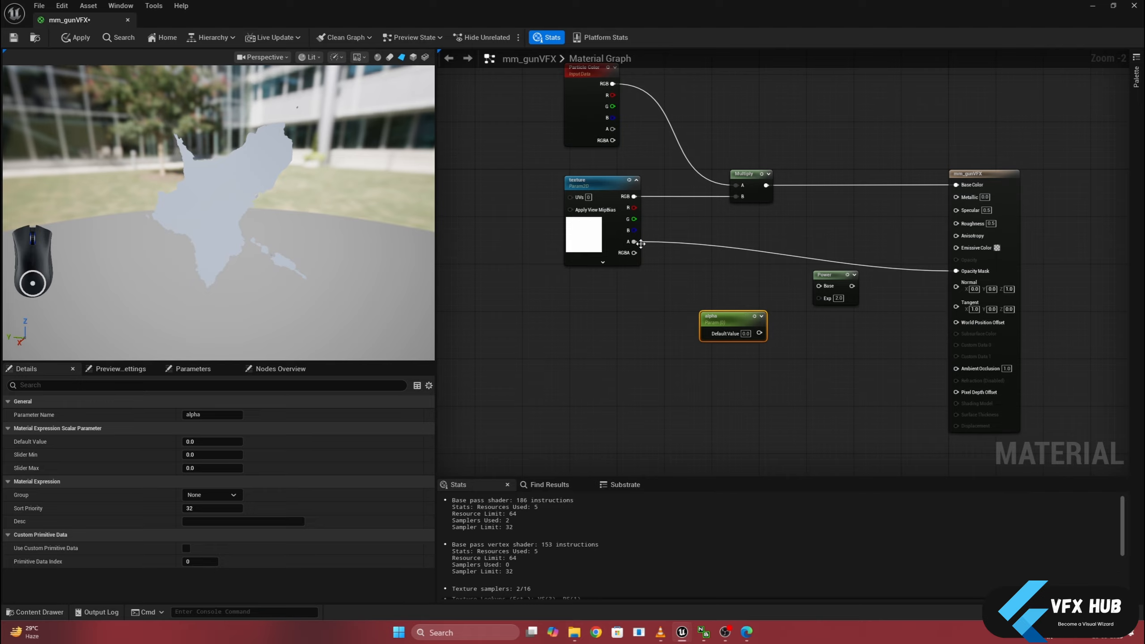
- Drive Opacity Mask from the Power node, using the texture's A output as Base and the alpha parameter with default value 1 as Exp
drag(641, 244, 819, 286)
drag(759, 333, 819, 297)
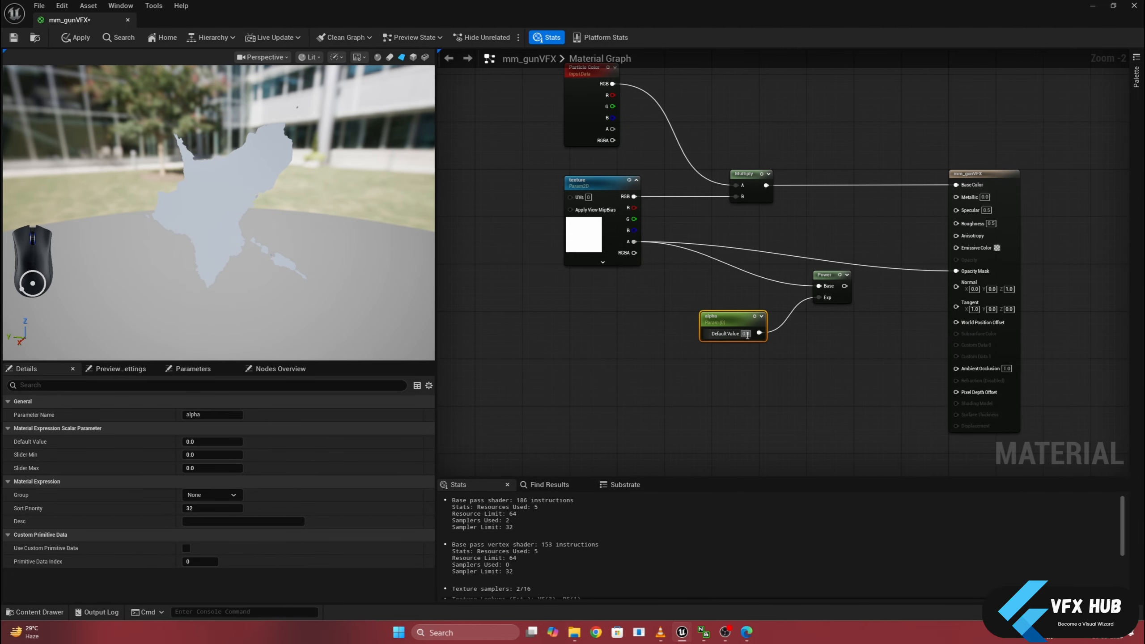
text(1)
click(776, 358)
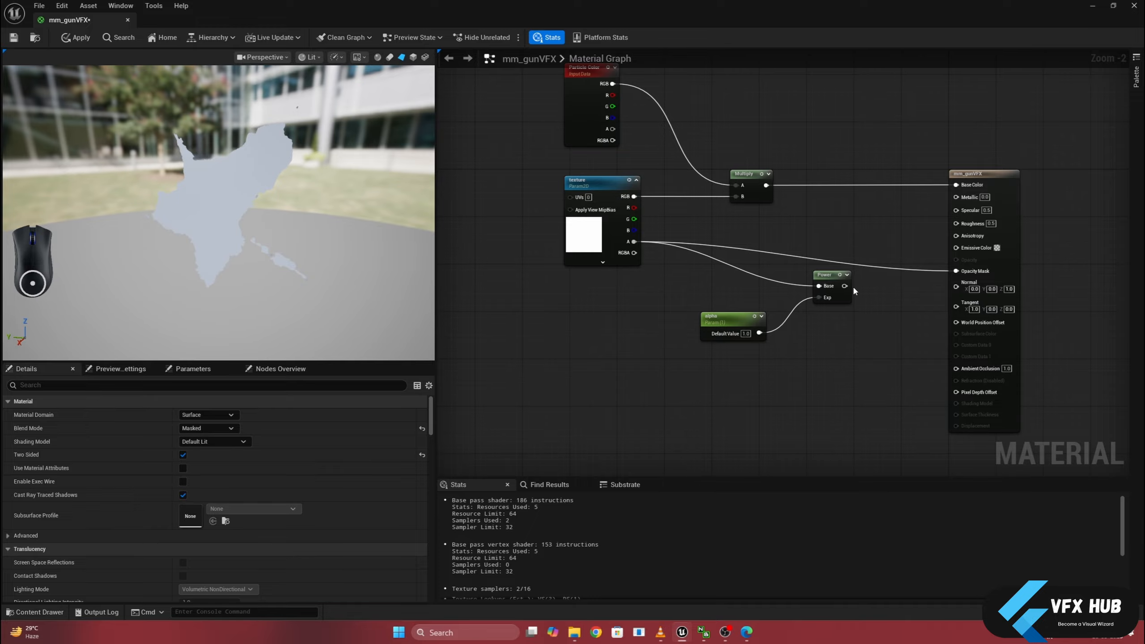
drag(845, 285, 957, 271)
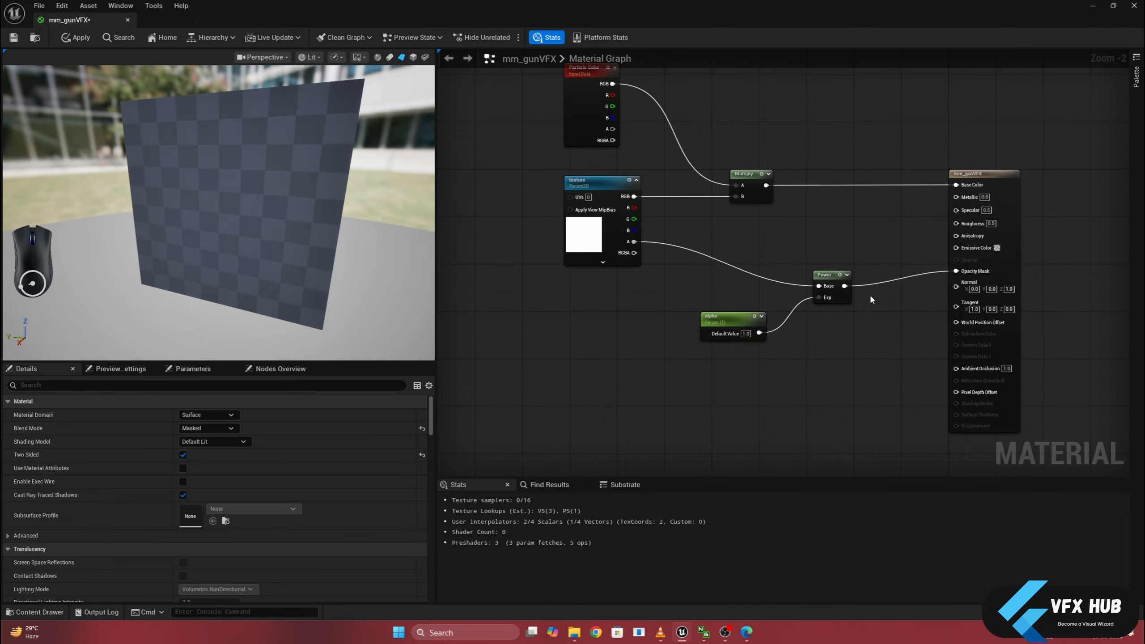
- Set the alpha parameter's default value to 4 and inspect the masked shape on the preview plane
drag(680, 310, 763, 345)
click(746, 334)
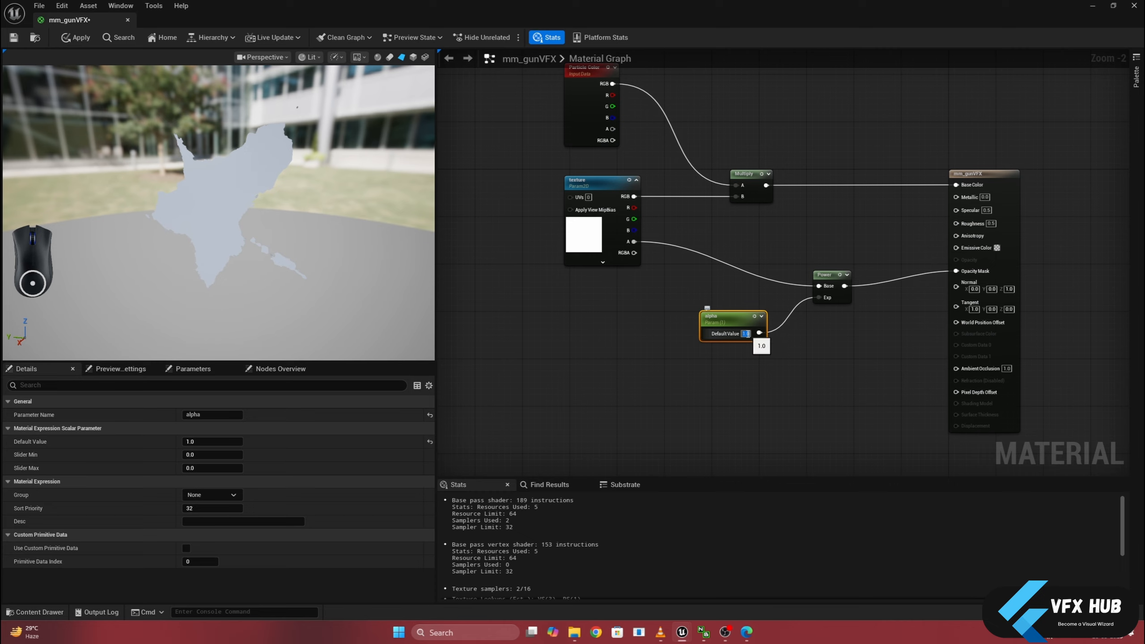
text(4)
key(Return)
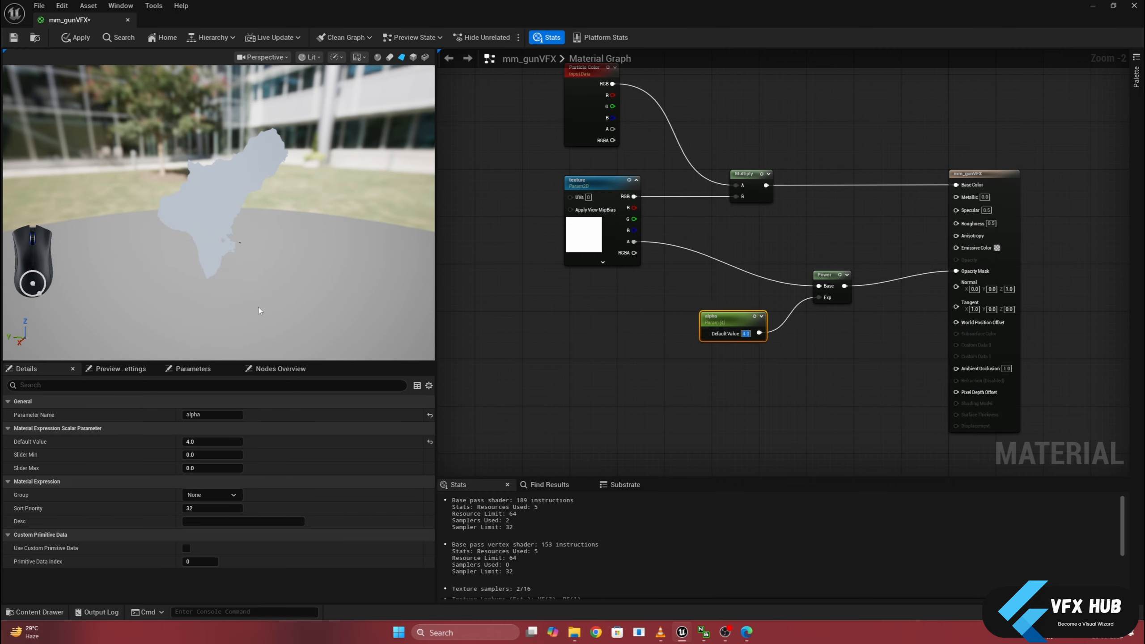
drag(259, 311, 301, 312)
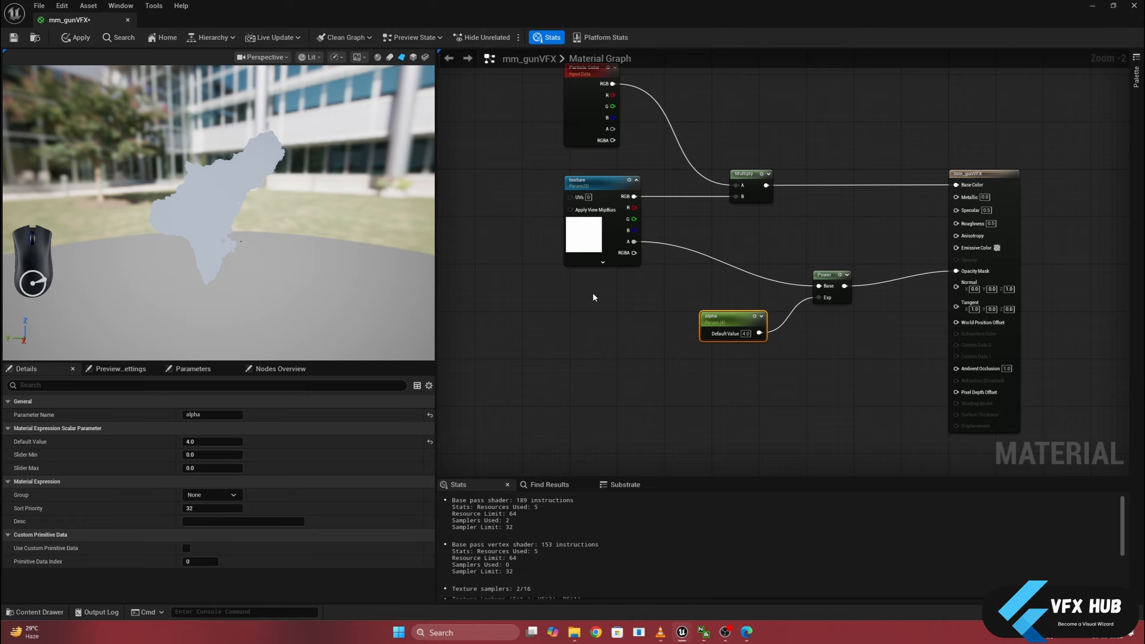
- Set the material's Blend Mode to Translucent, connect the Power output to Opacity, and inspect the preview up close
click(970, 173)
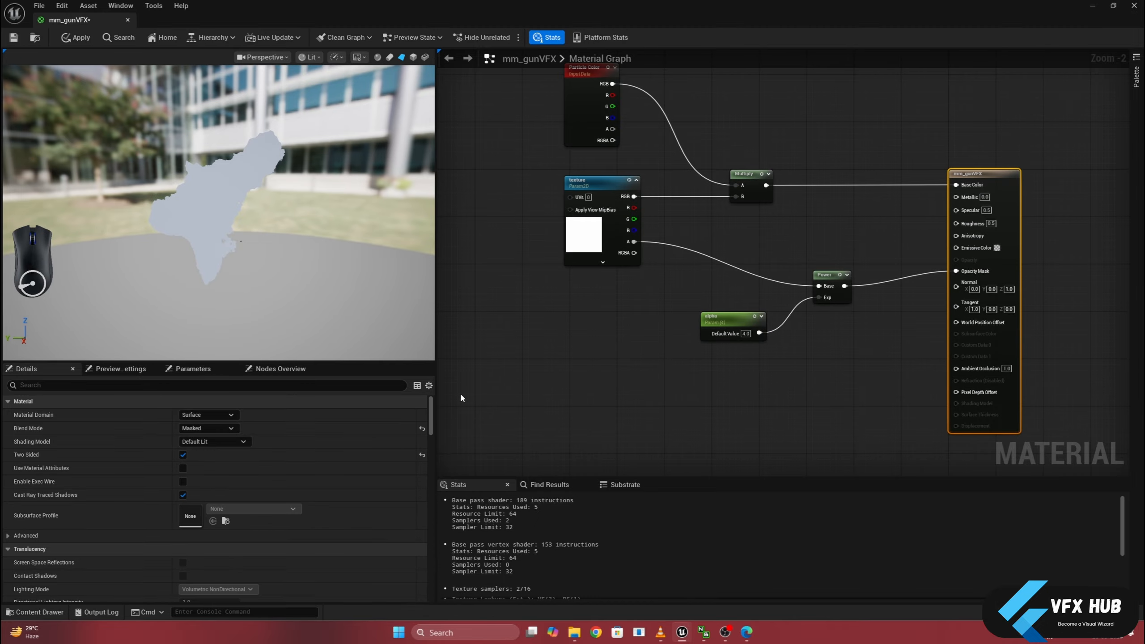
click(215, 431)
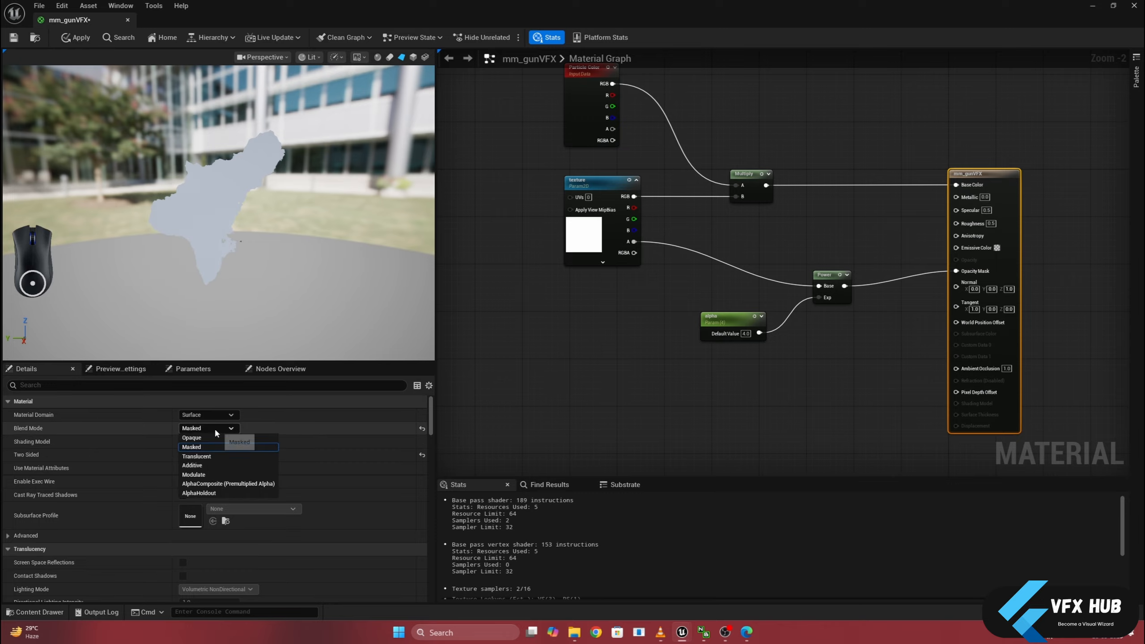
click(211, 457)
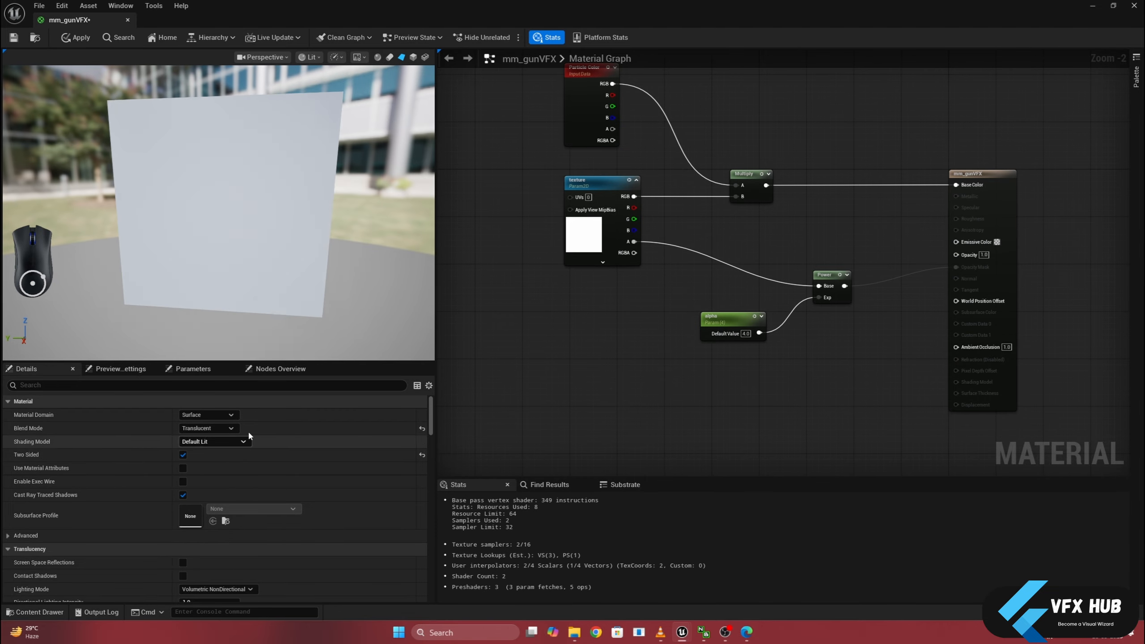
drag(844, 286, 960, 257)
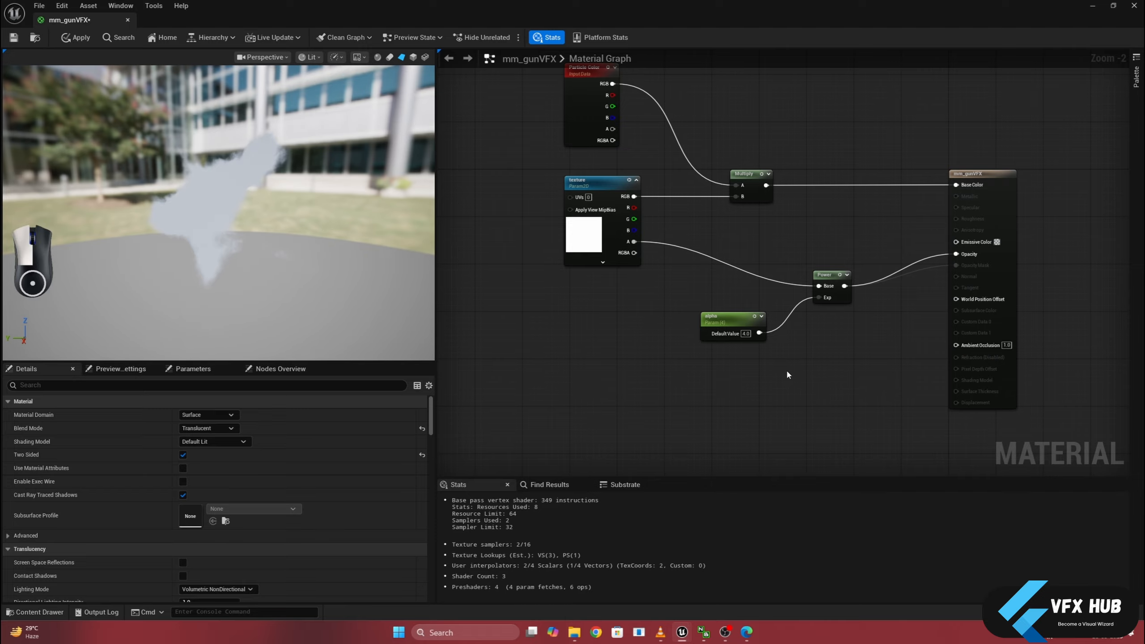
drag(170, 207, 169, 208)
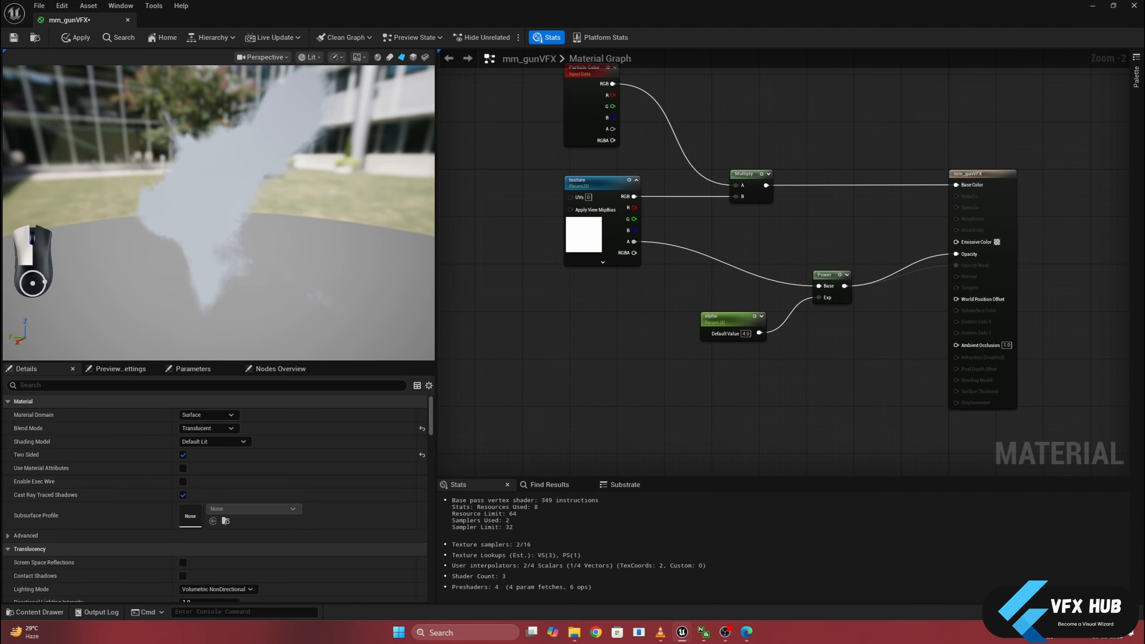
- Try the Additive blend mode, inspect it on the preview plane, and restore Translucent
click(213, 428)
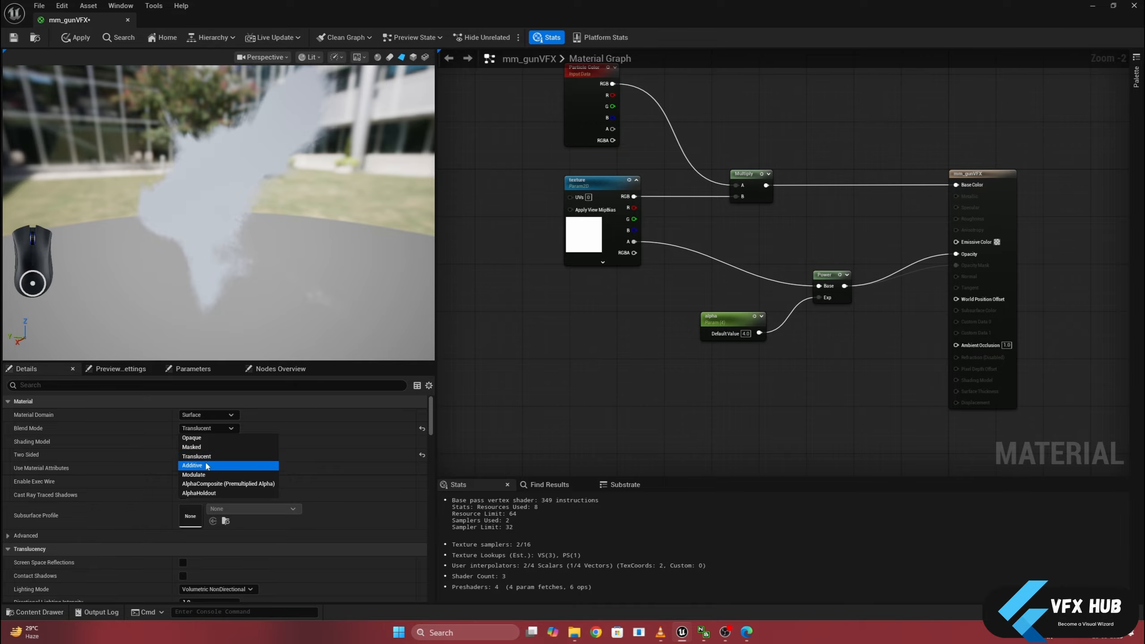
click(207, 467)
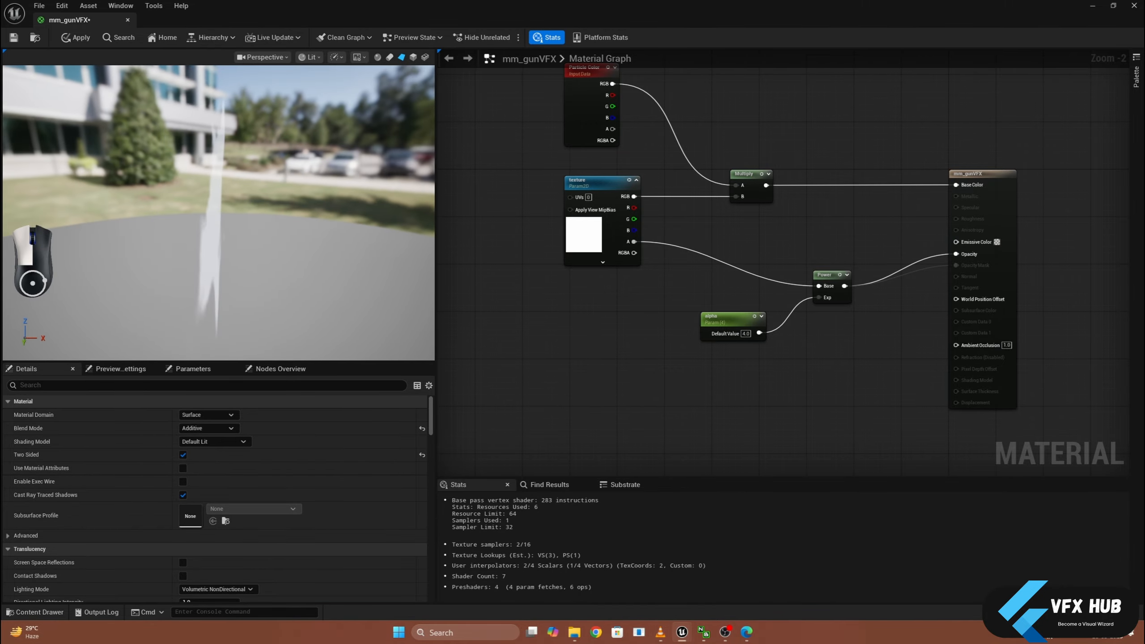
drag(169, 207, 169, 207)
click(208, 428)
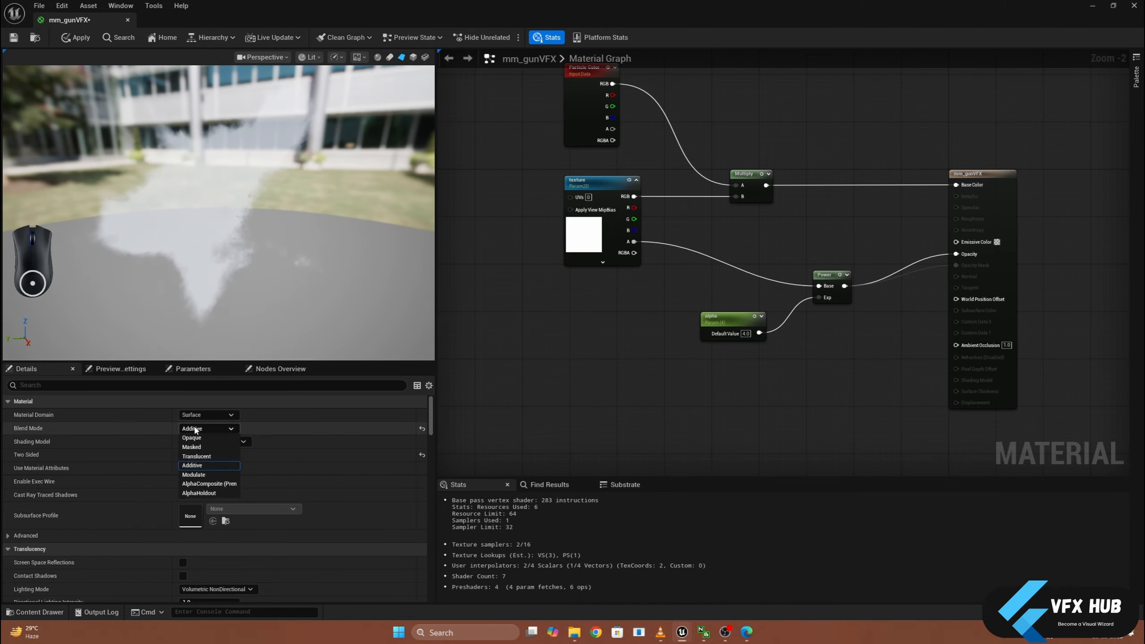
click(196, 456)
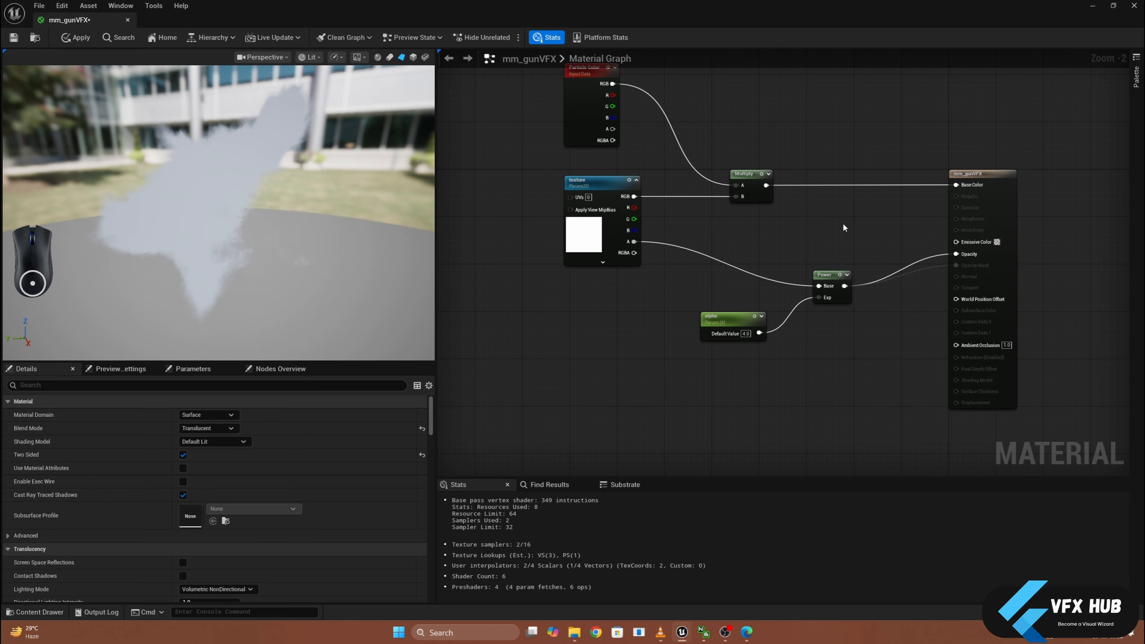
- Connect the Multiply output to Emissive Color as well, spacing the Multiply node and the material result node farther apart
right_drag(844, 227, 786, 287)
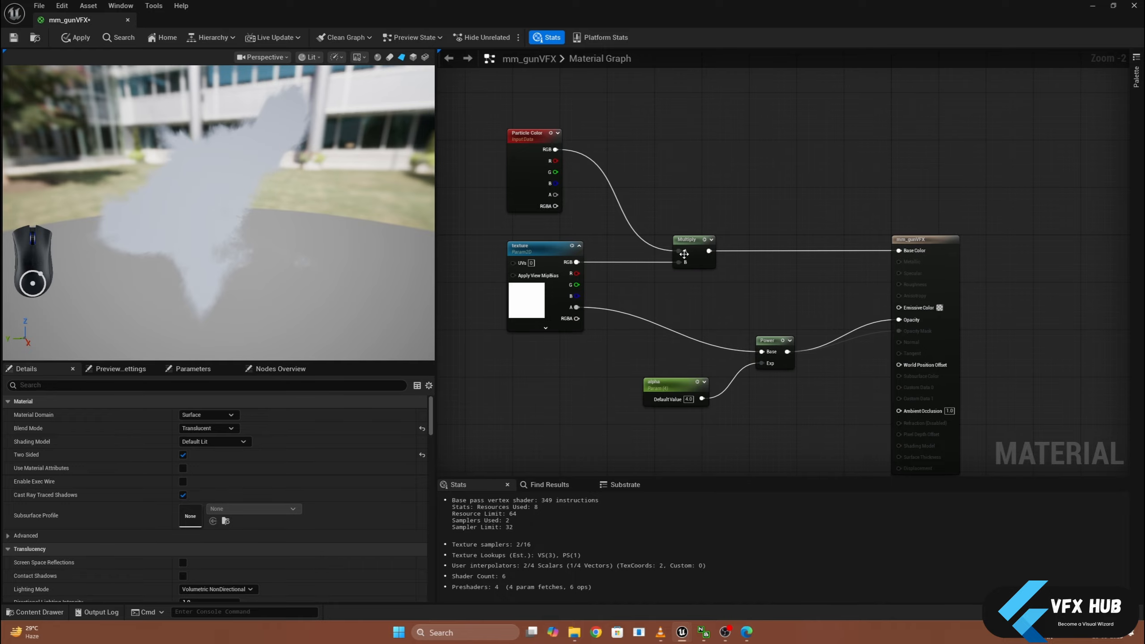
drag(700, 244, 899, 307)
drag(942, 239, 1079, 197)
click(826, 301)
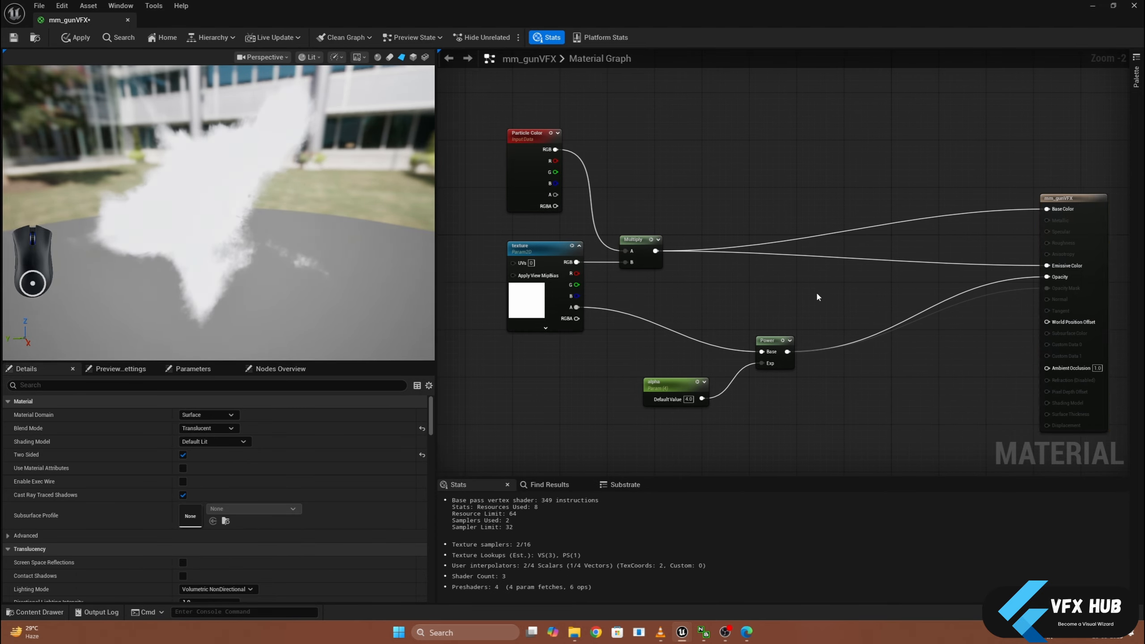
- Add a scalar parameter named emissiveBoost in the space between the Multiply node and the material result node
click(815, 291)
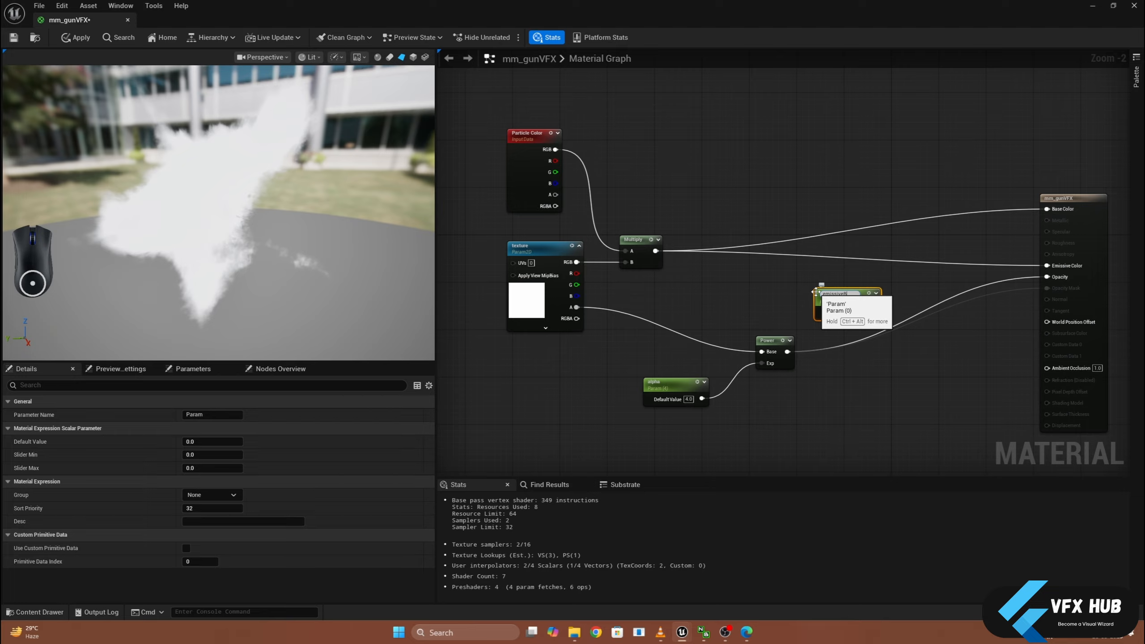
text(emissiveBoost)
key(Return)
click(710, 281)
right_click(710, 282)
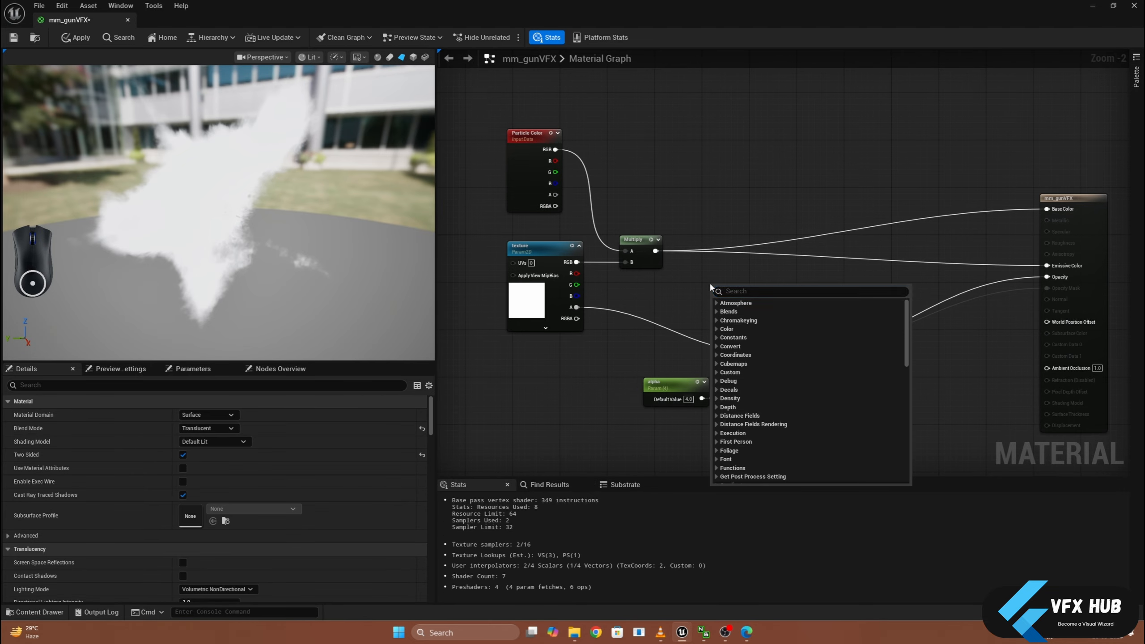
click(692, 294)
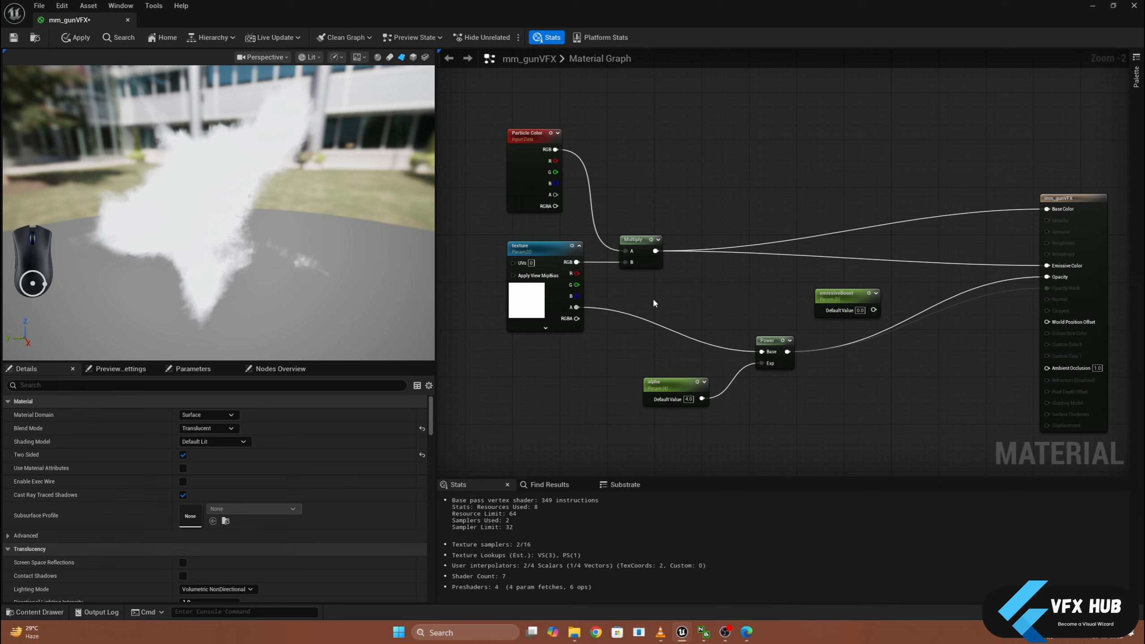
- Move the Power and alpha nodes down together to make room for the emissive nodes
drag(682, 307, 776, 445)
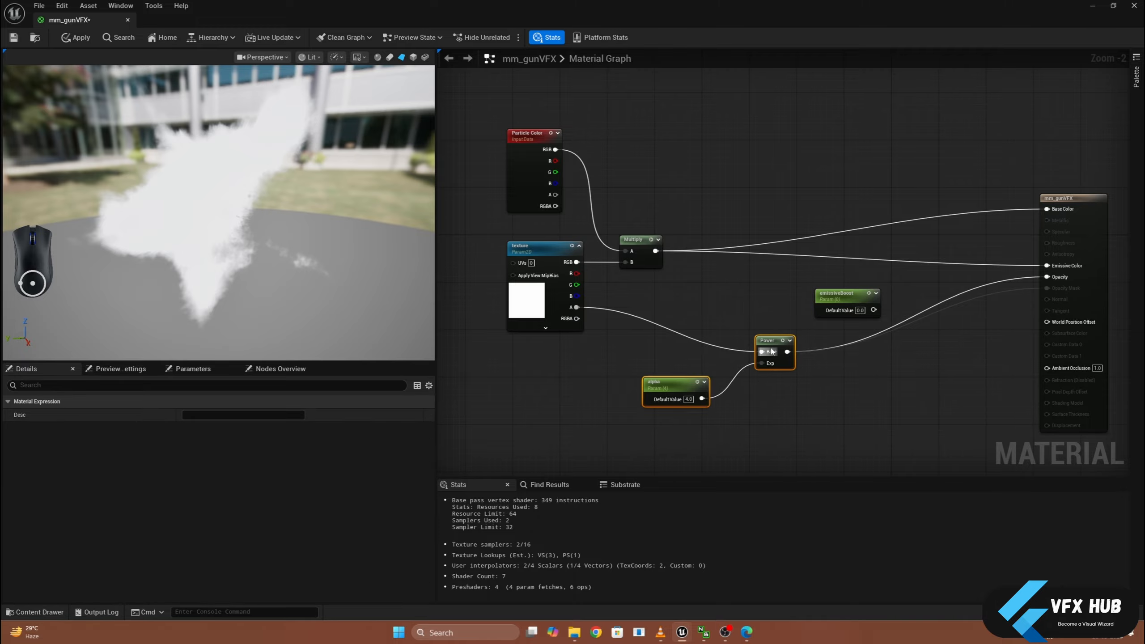
drag(775, 350, 775, 409)
click(760, 327)
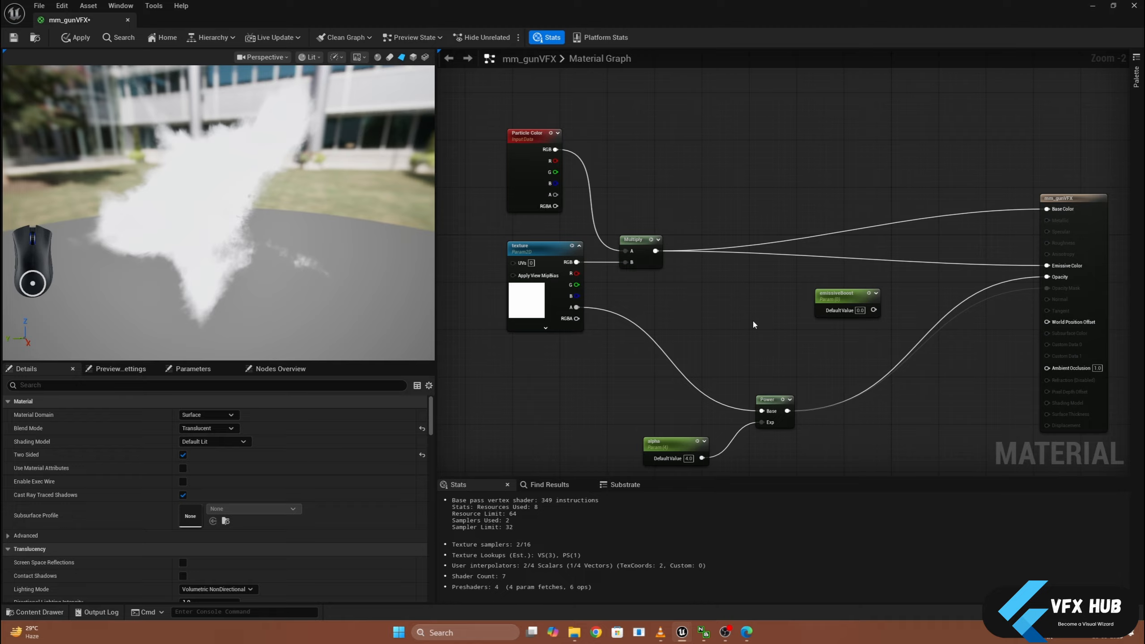
- Add a three-component vector constant above the Power node and convert it to a parameter named emissiveColor
click(753, 322)
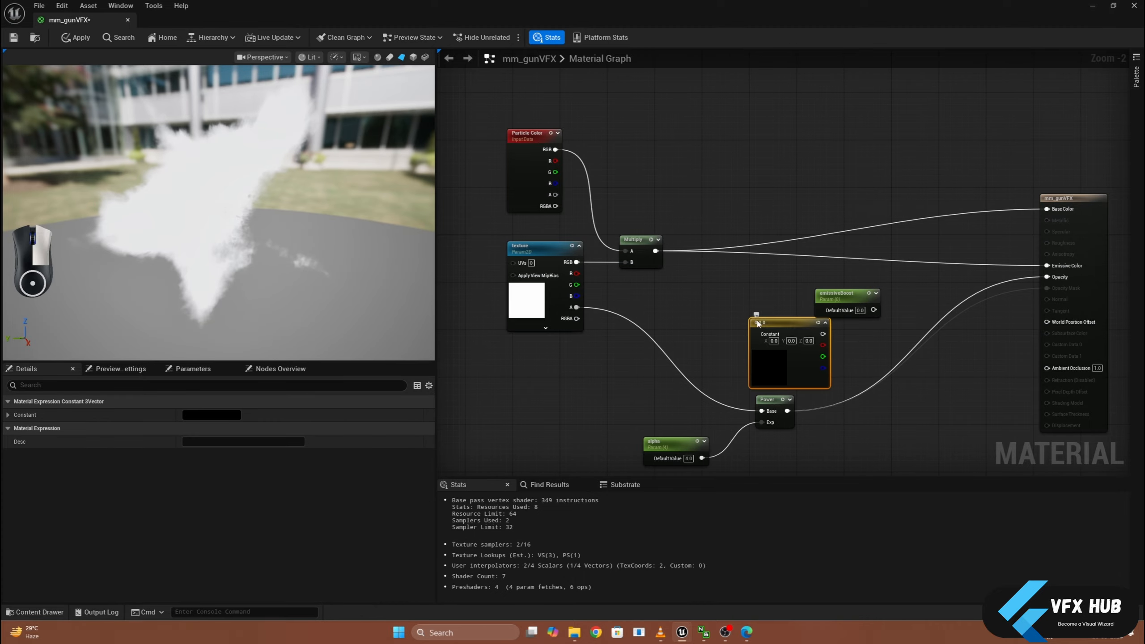
right_click(754, 323)
click(774, 354)
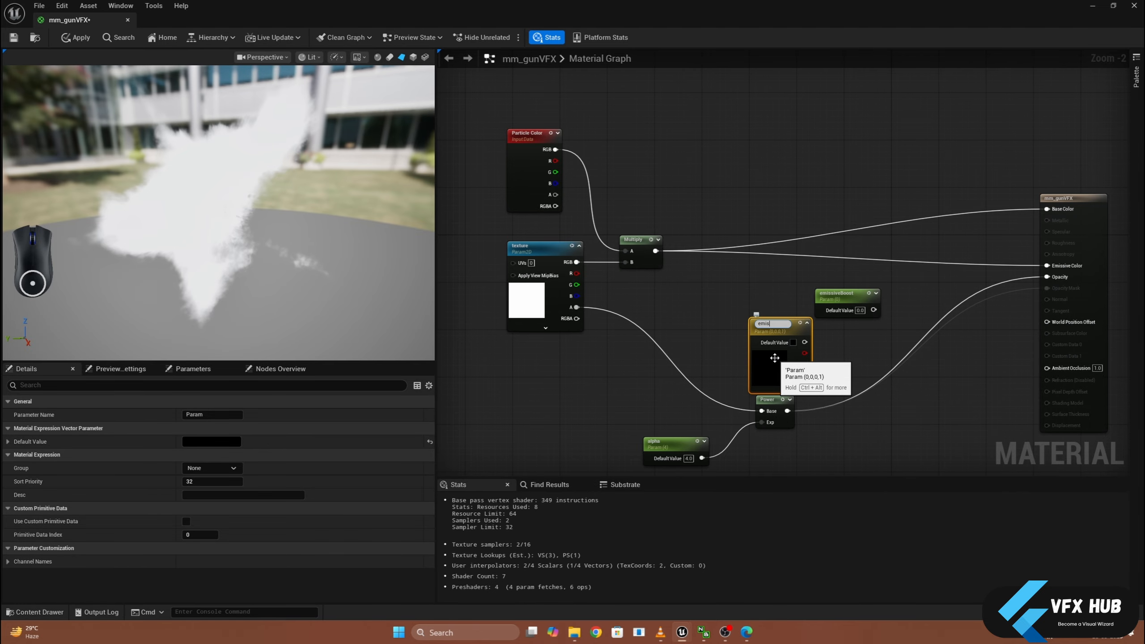
text(emissiveColor)
key(Return)
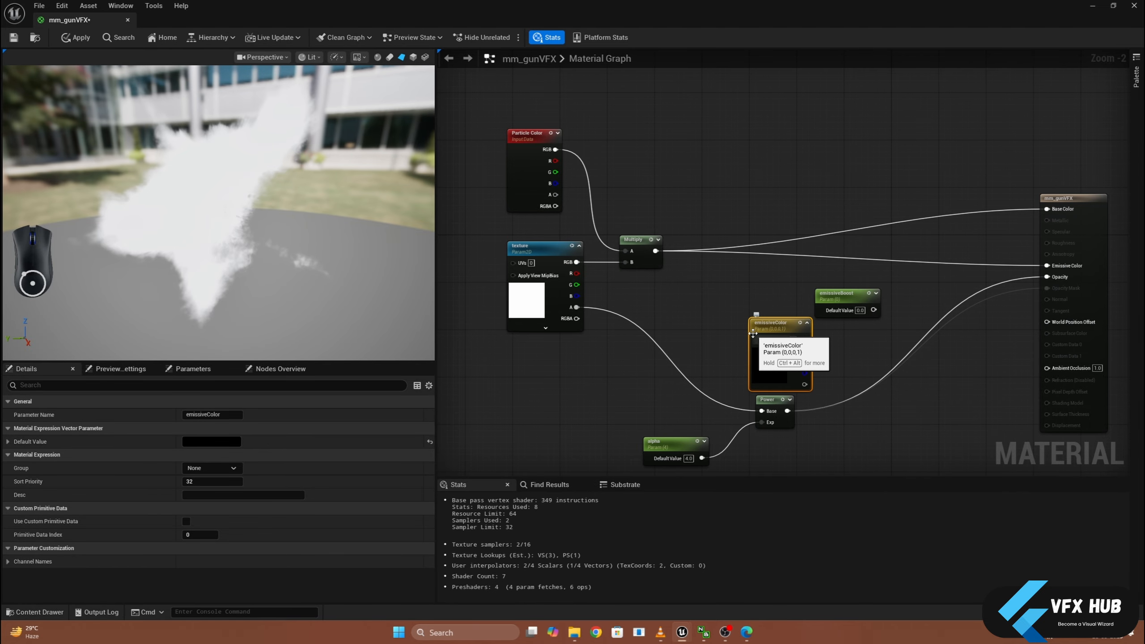
- Set the emissiveColor parameter's default value to white, with R, G, B and A at 1.0
double_click(764, 359)
drag(913, 379, 917, 352)
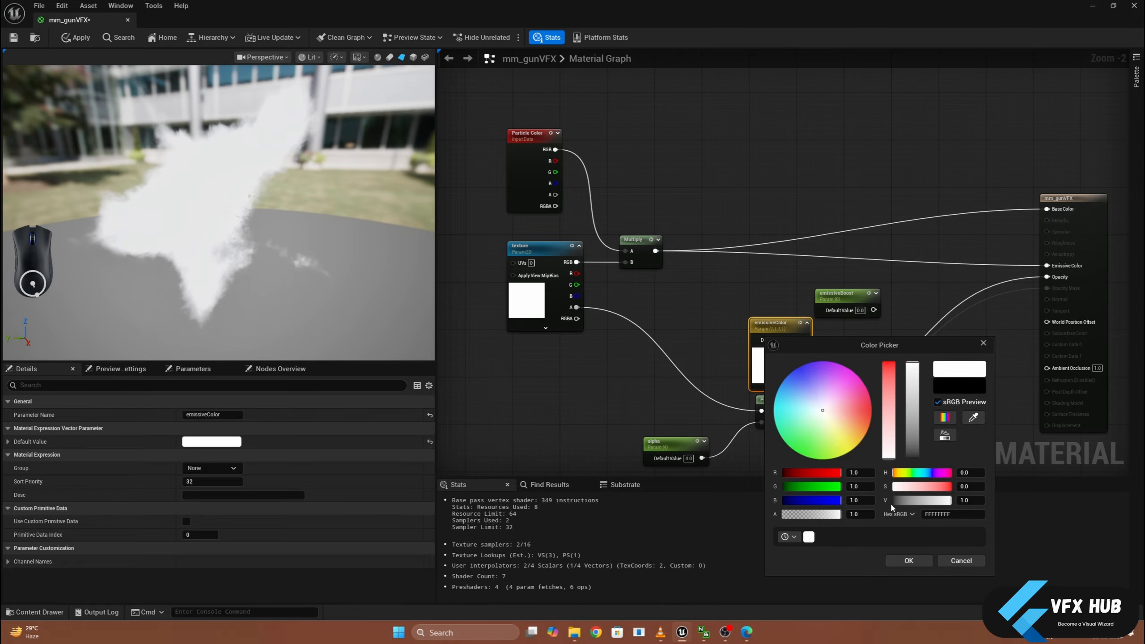
click(909, 561)
- Set emissiveBoost's default value to 0.01 and arrange the emissiveColor node above the emissiveBoost node
click(859, 310)
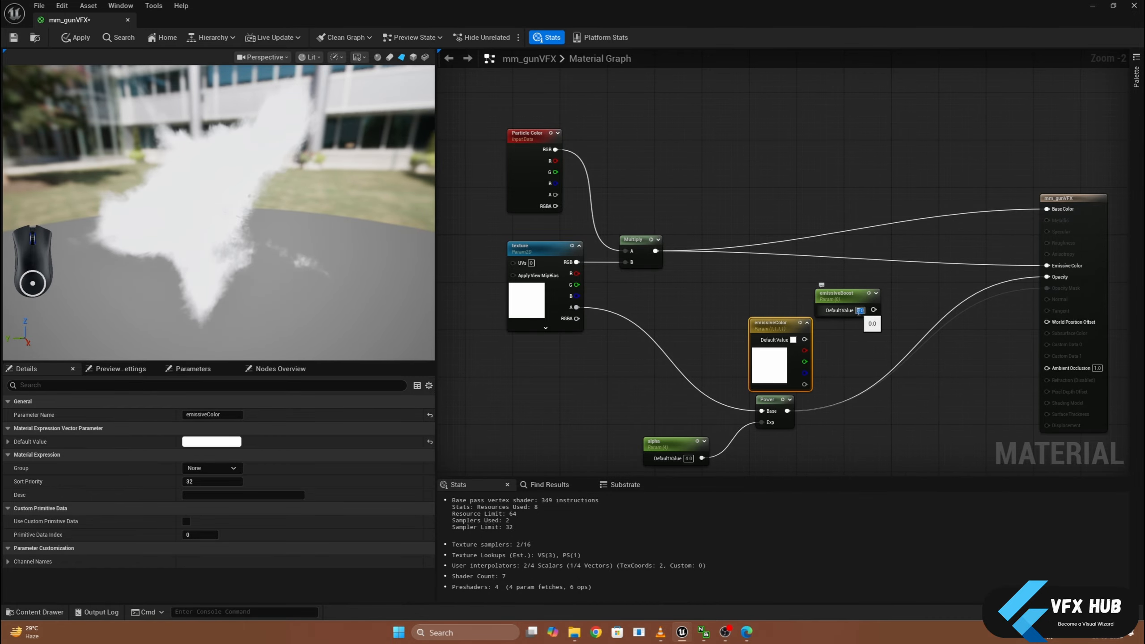
text(0.01)
key(Return)
drag(776, 326, 776, 273)
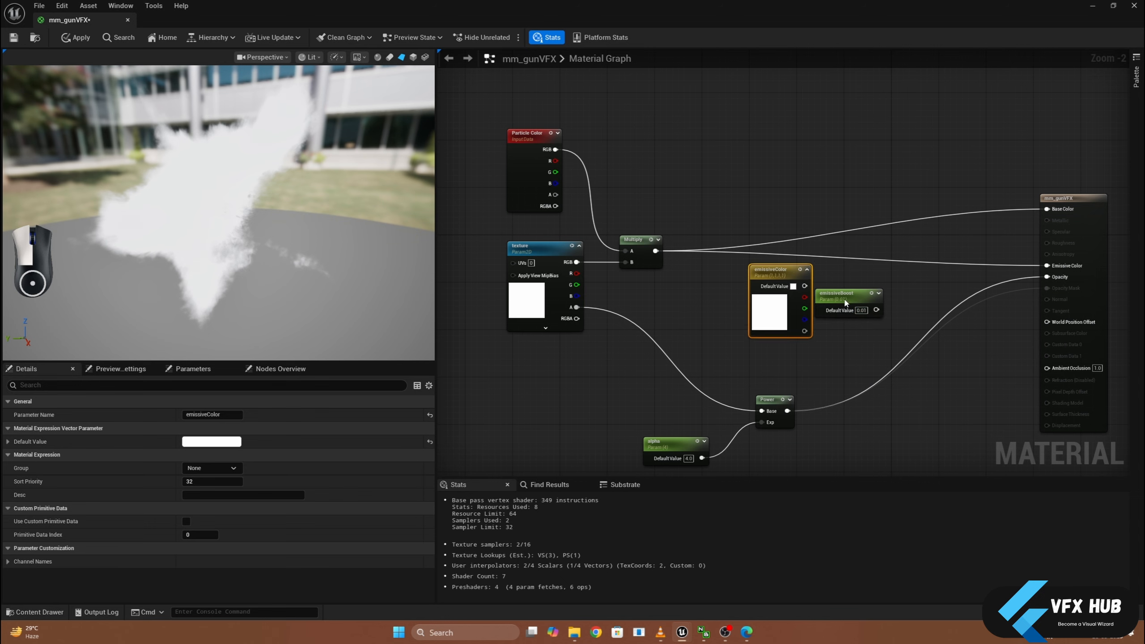
drag(847, 302, 828, 367)
click(857, 290)
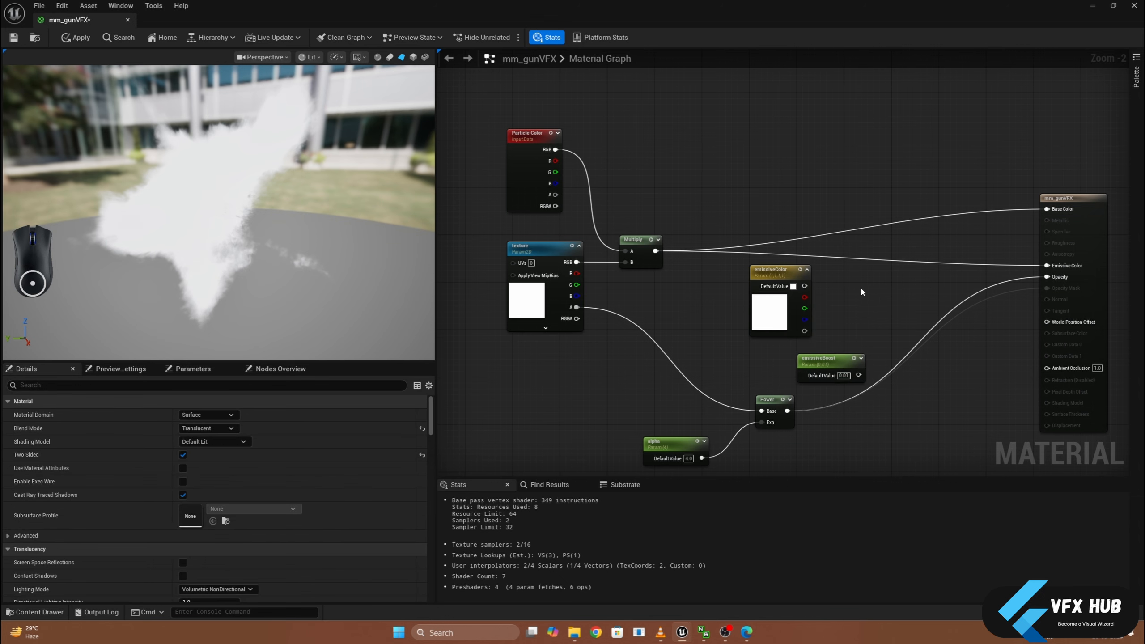
- Add a Multiply node combining the existing Multiply output as A with emissiveColor as B, and tidy the nodes around it
drag(657, 251, 859, 311)
drag(776, 270, 723, 304)
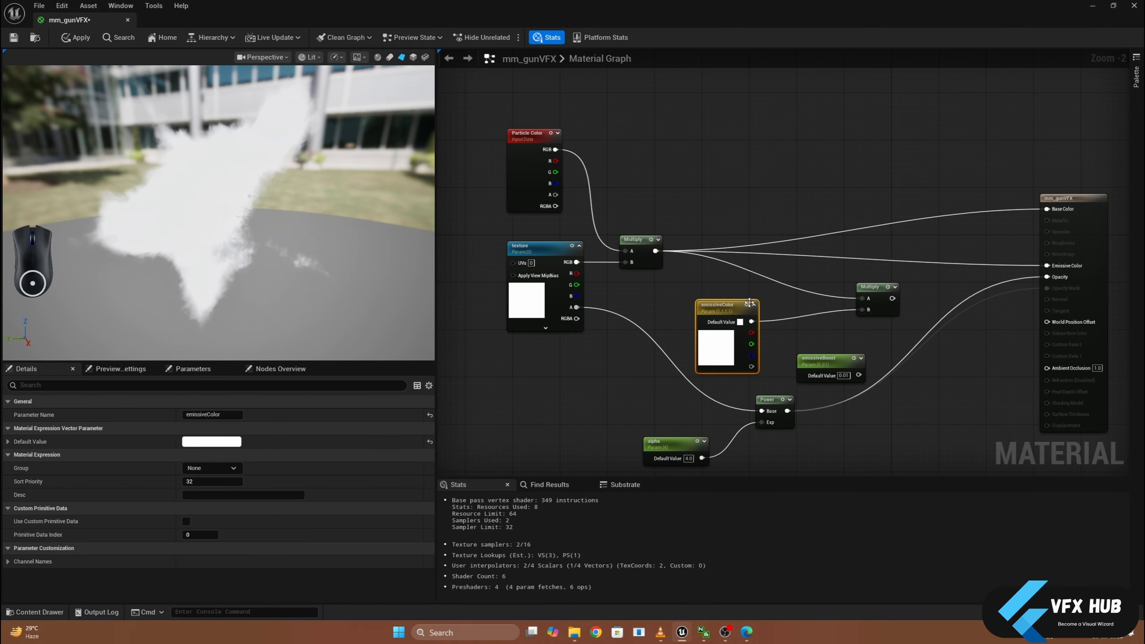
mouse_move(882, 293)
mouse_down()
mouse_move(831, 277)
mouse_move(898, 304)
mouse_up()
- Multiply the emissive color result by emissiveBoost in another Multiply node and connect its output to Emissive Color
click(891, 292)
click(894, 288)
drag(859, 375, 1047, 265)
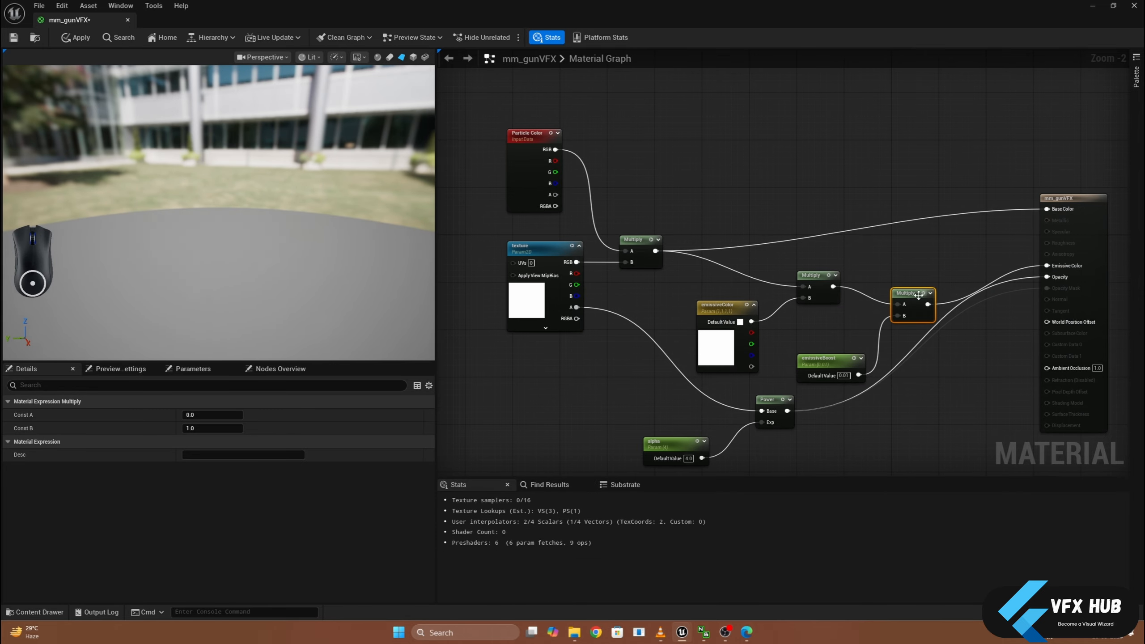
drag(916, 298, 914, 291)
click(721, 307)
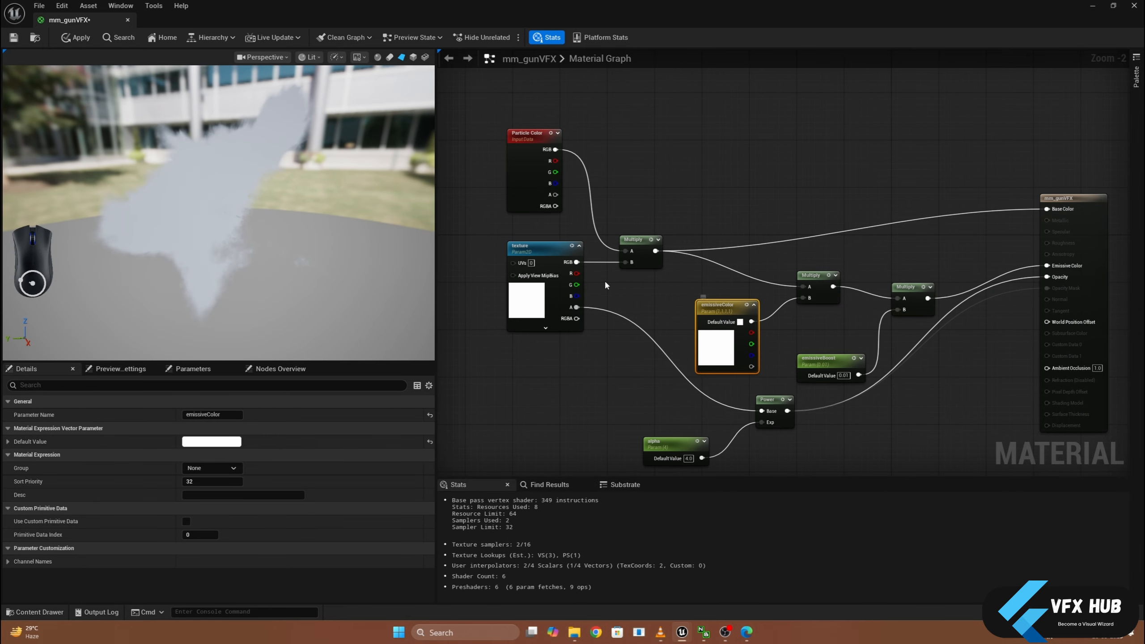
- Save the mm_gunVFX material and close its editor
click(534, 245)
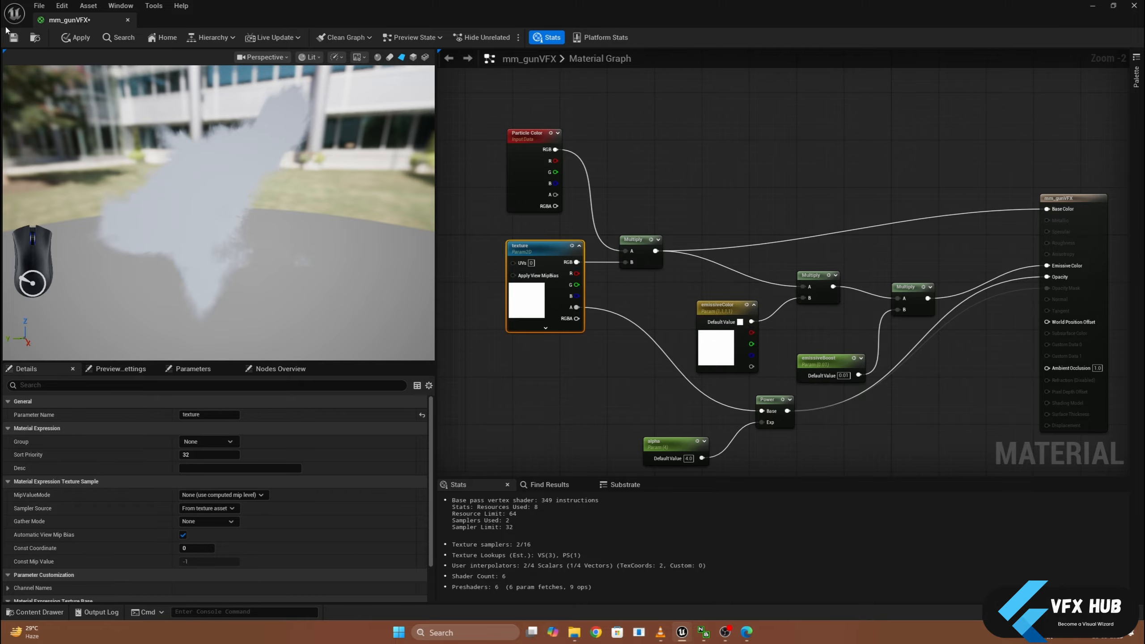
click(12, 39)
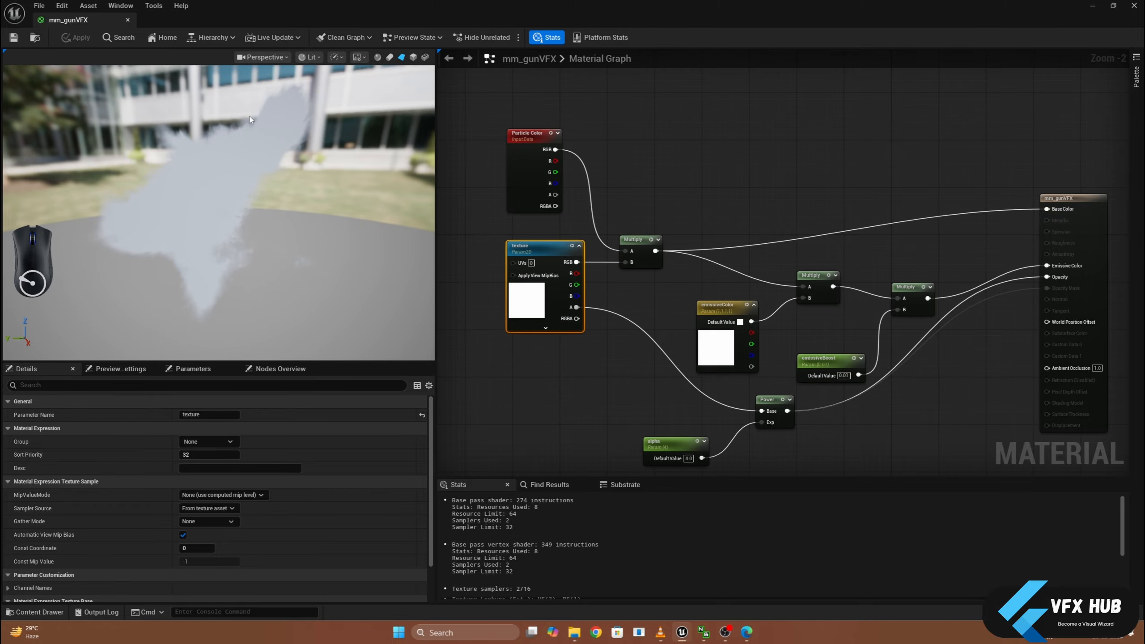
click(128, 20)
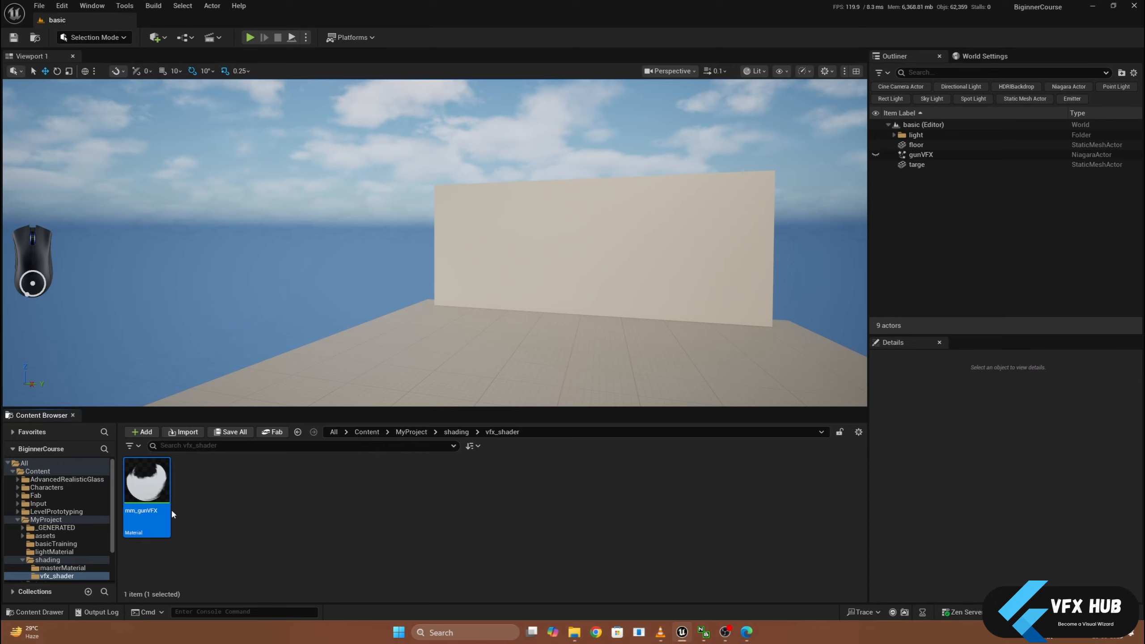
- Create a material instance from mm_gunVFX and name it muzzleFlash
right_click(151, 496)
click(199, 223)
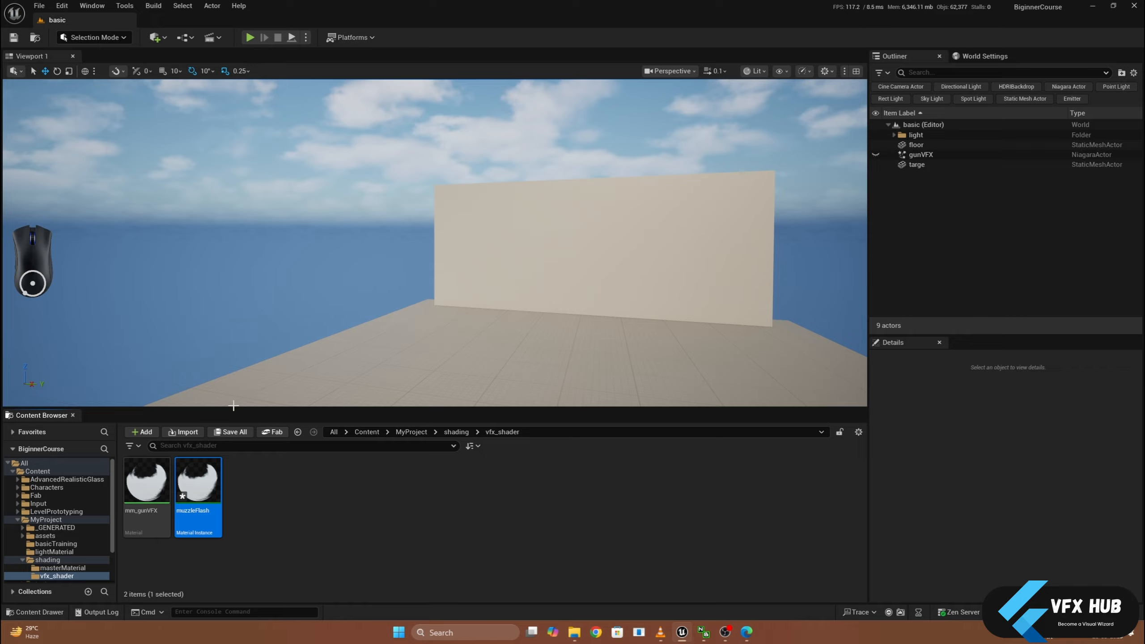
right_click(256, 513)
click(240, 509)
- Duplicate the muzzleFlash instance as bullet and save both material instances
click(208, 494)
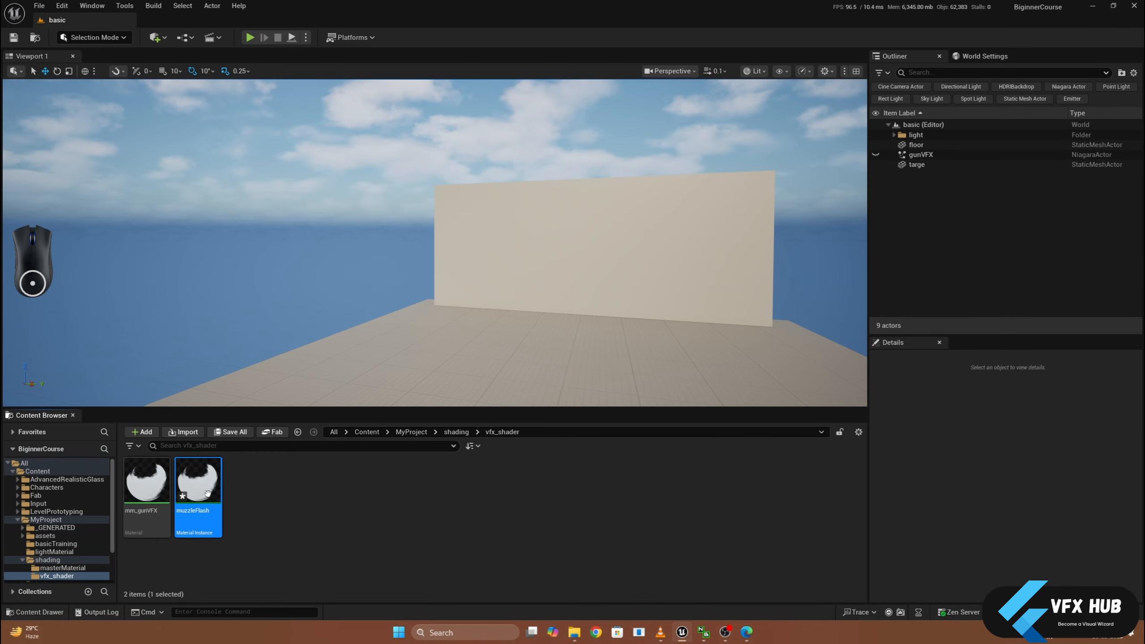
key(ctrl+d)
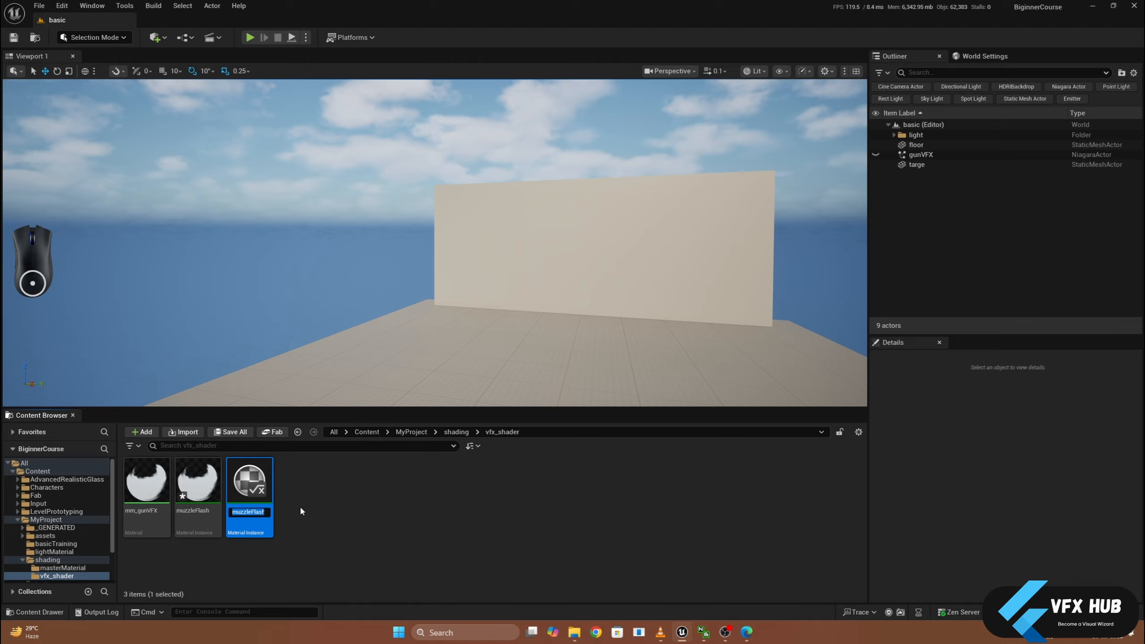
text(bulle)
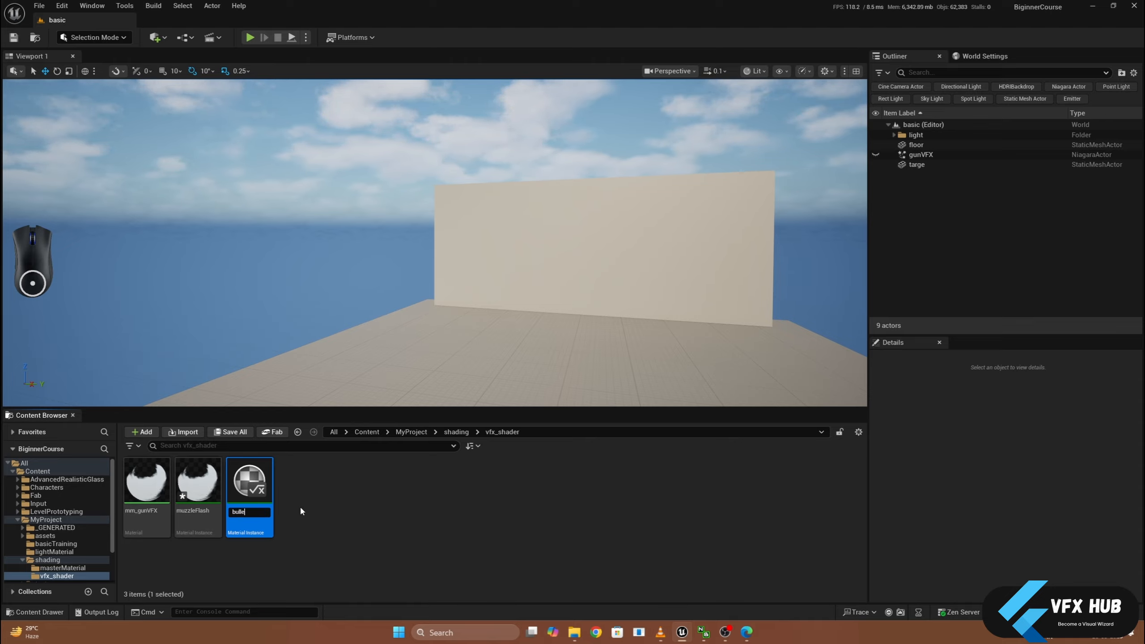
text(t)
key(Return)
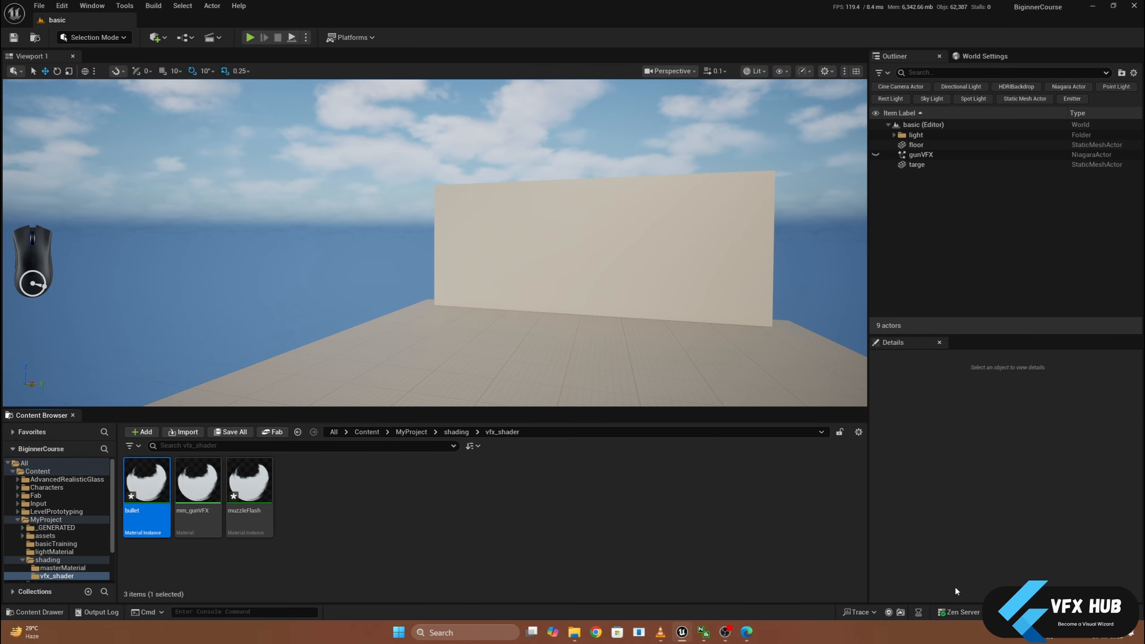
key(ctrl+shift+s)
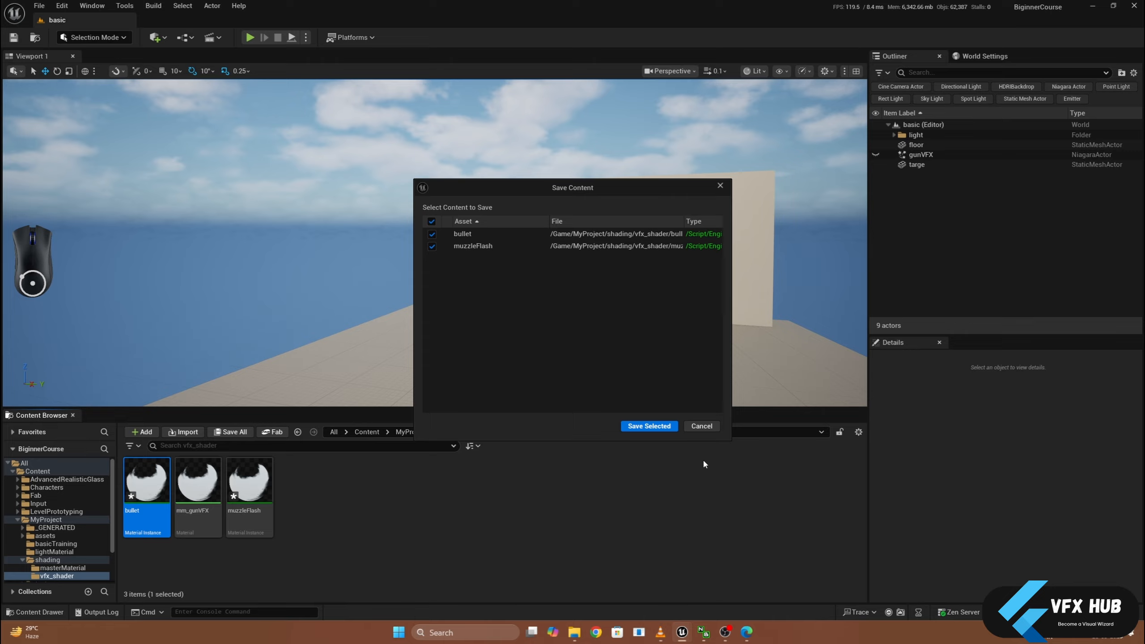
click(667, 431)
click(1011, 636)
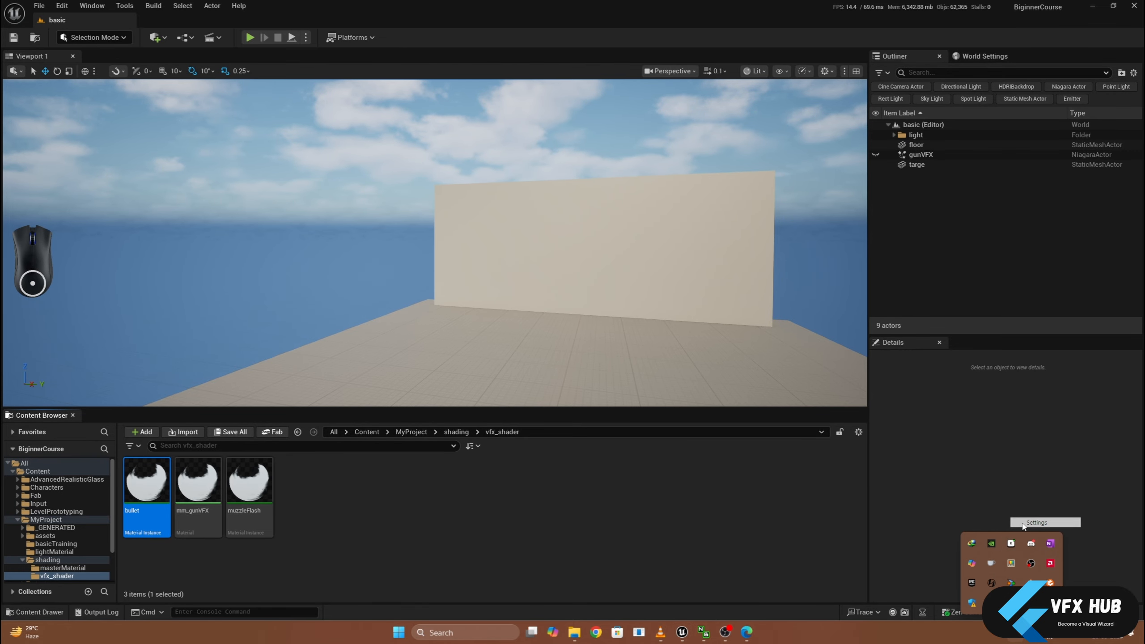
click(1033, 524)
click(187, 219)
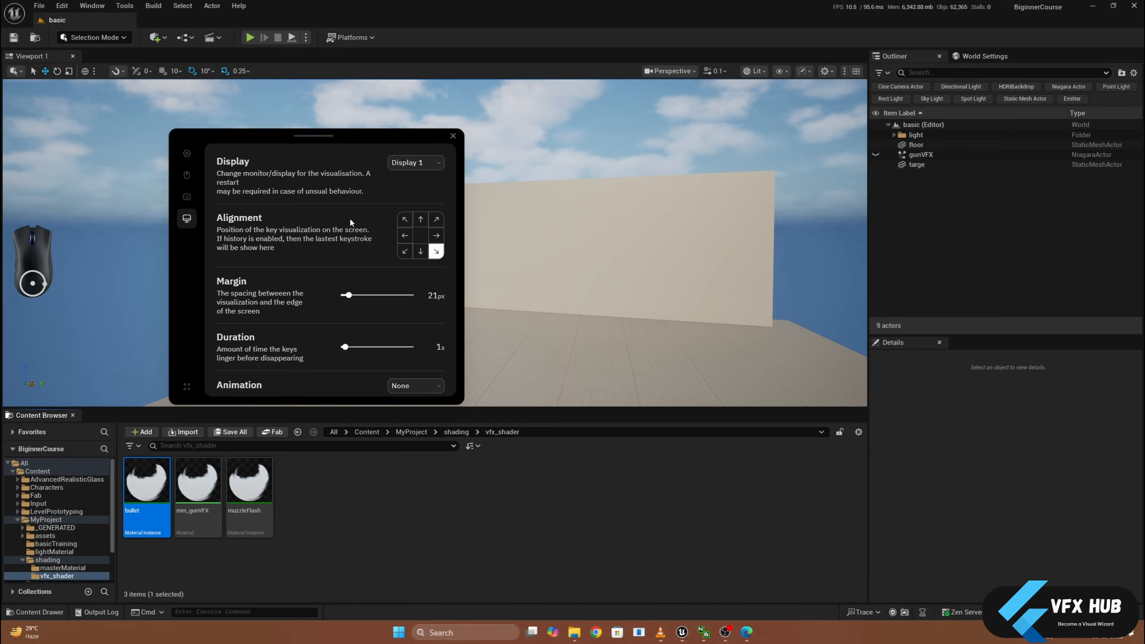
click(454, 136)
click(363, 482)
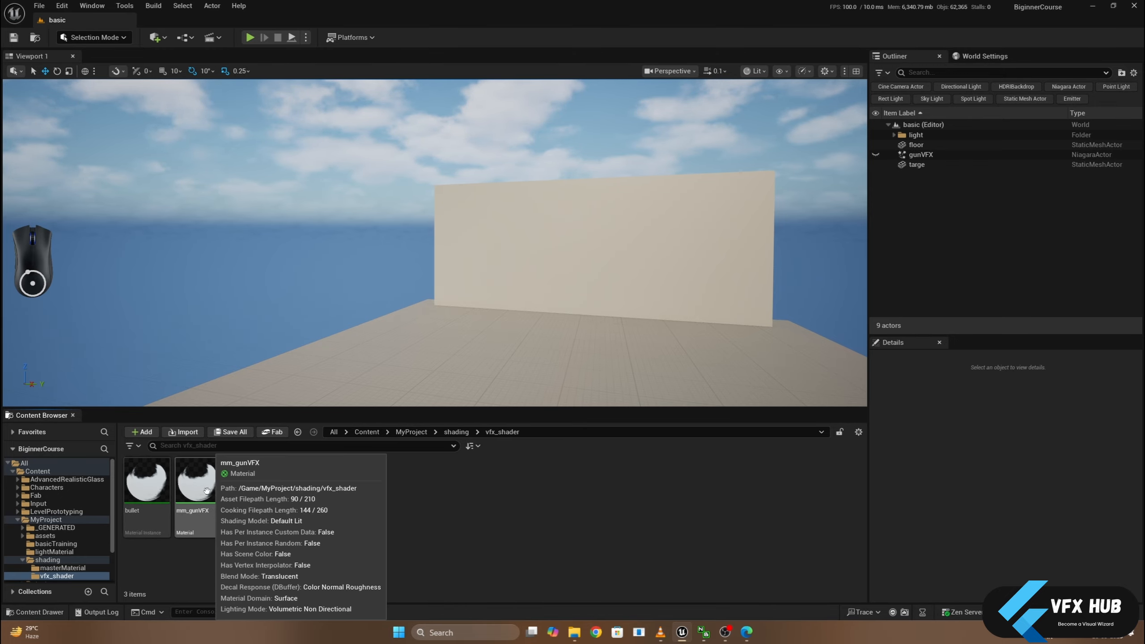
- Set the preview mesh of the mm_gunVFX material to a plane and close its editor
click(199, 502)
double_click(199, 500)
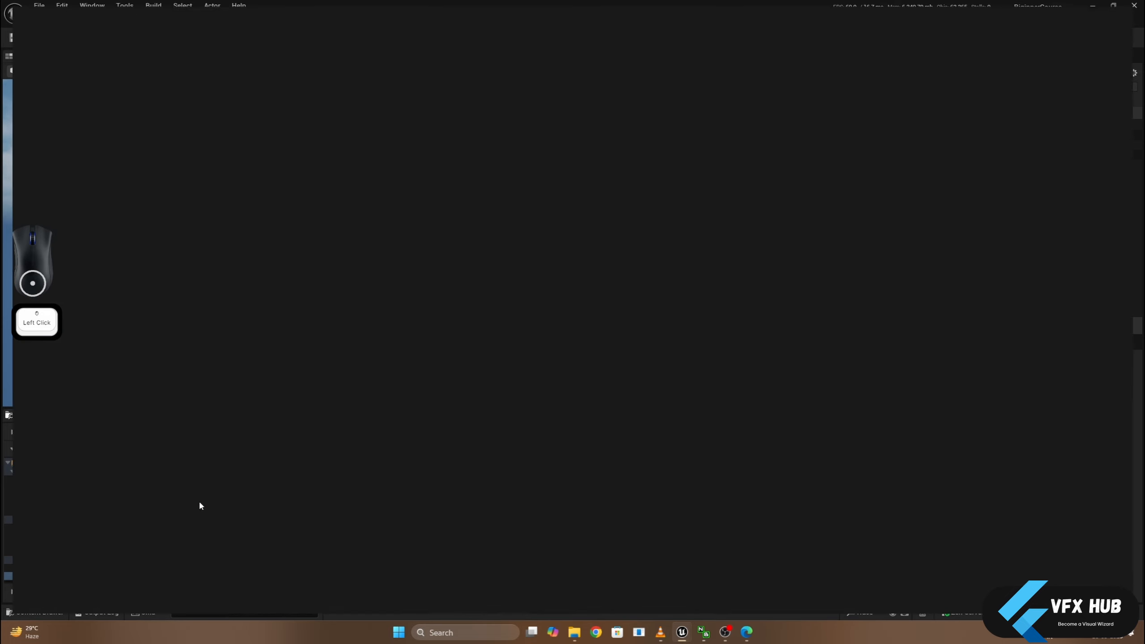
click(339, 60)
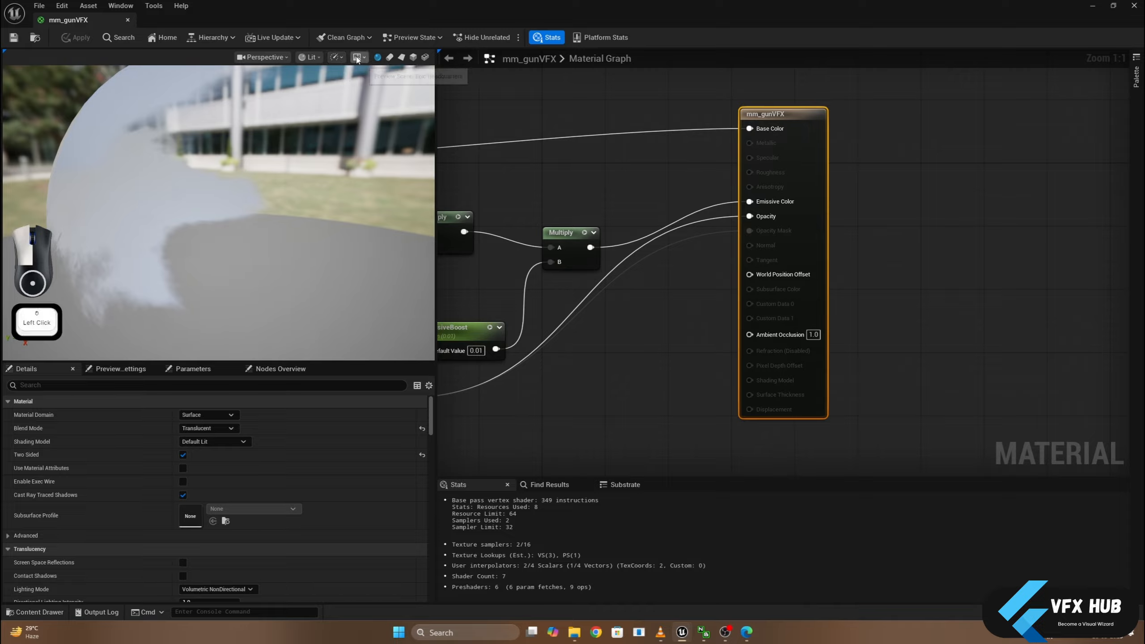
click(402, 57)
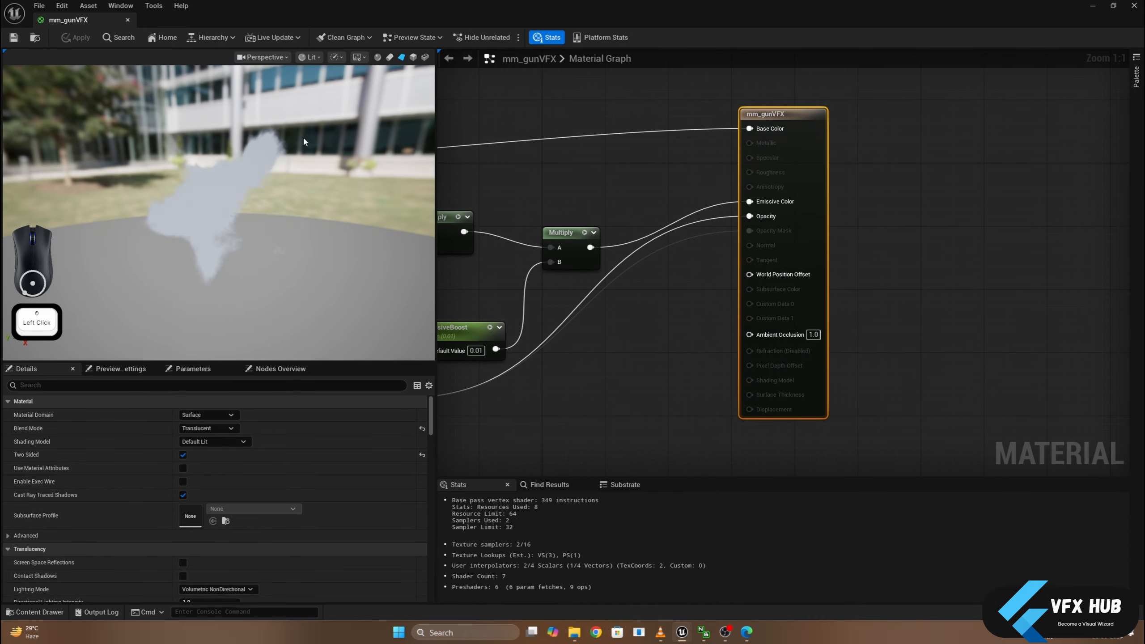
drag(240, 198, 242, 182)
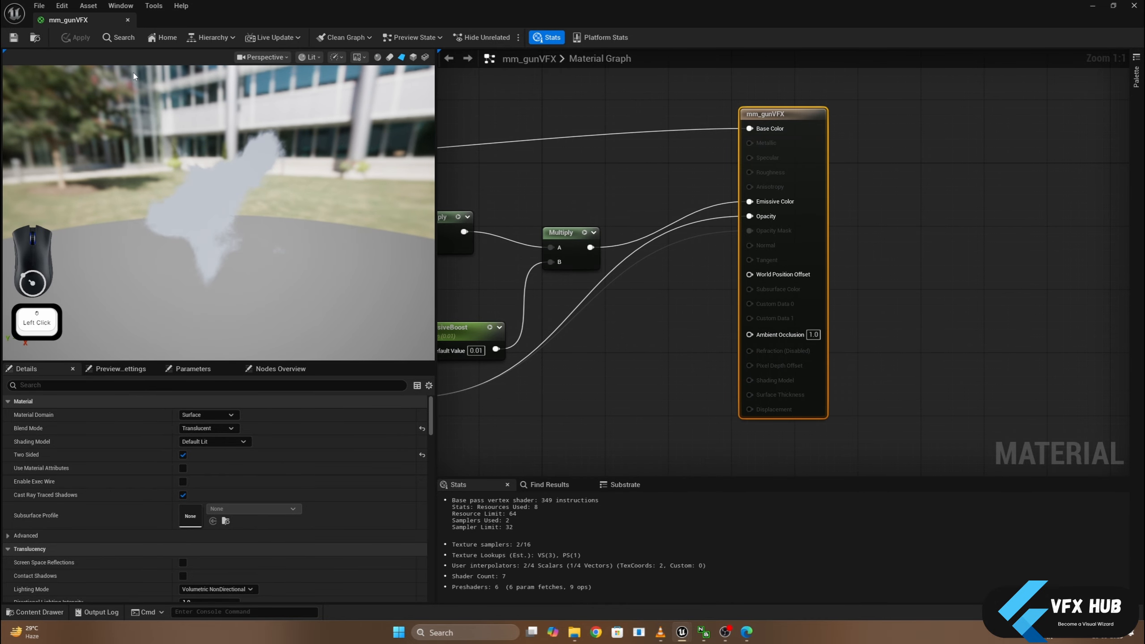
click(127, 20)
click(157, 502)
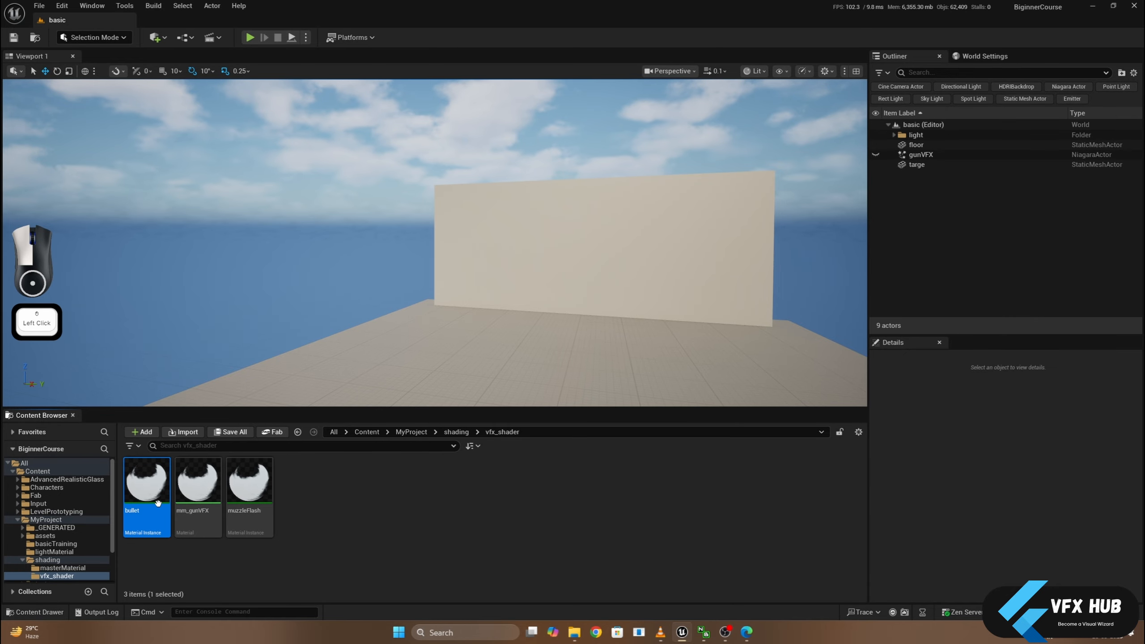
- Unhide the gunVFX Niagara actor in the level and switch the viewport to game view
scroll(299, 316, down, 5)
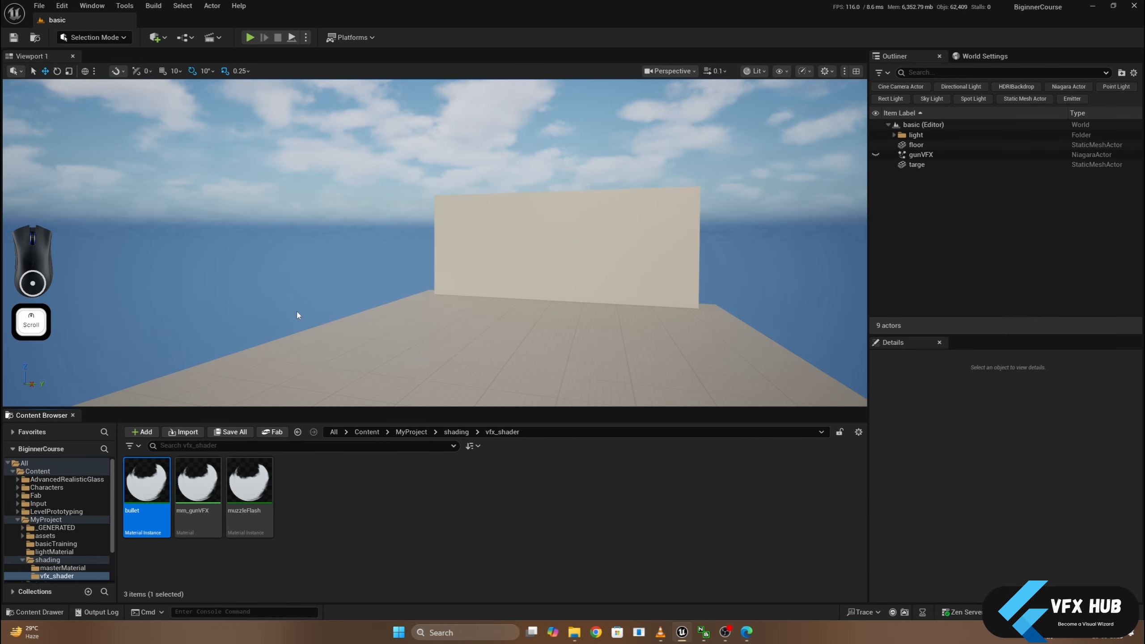
click(876, 154)
click(920, 154)
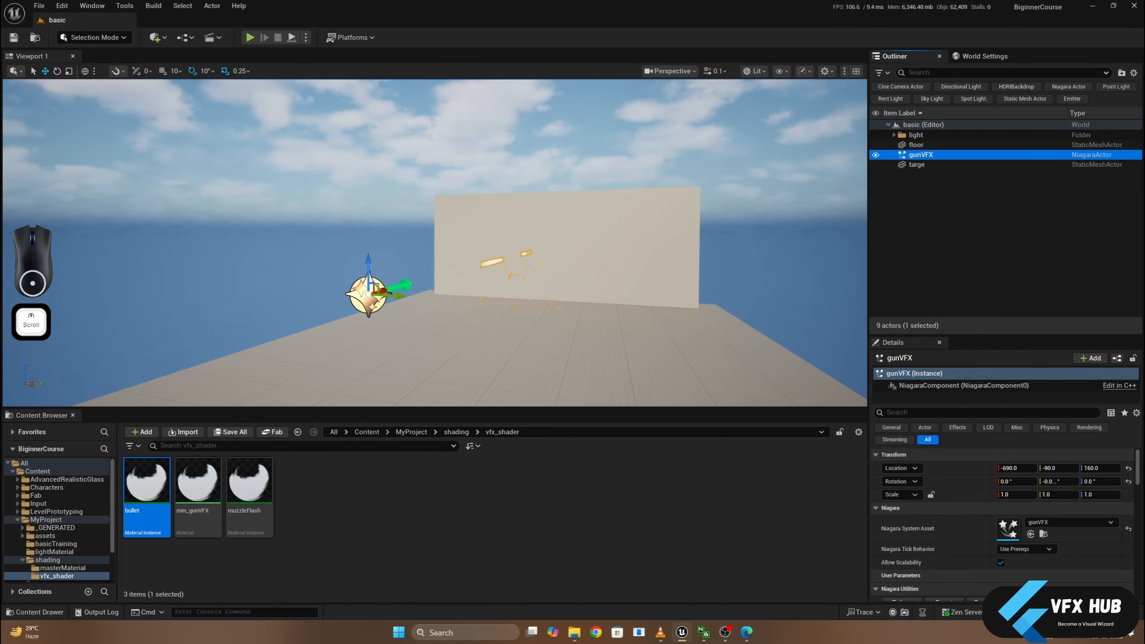
middle_click(496, 270)
key(g)
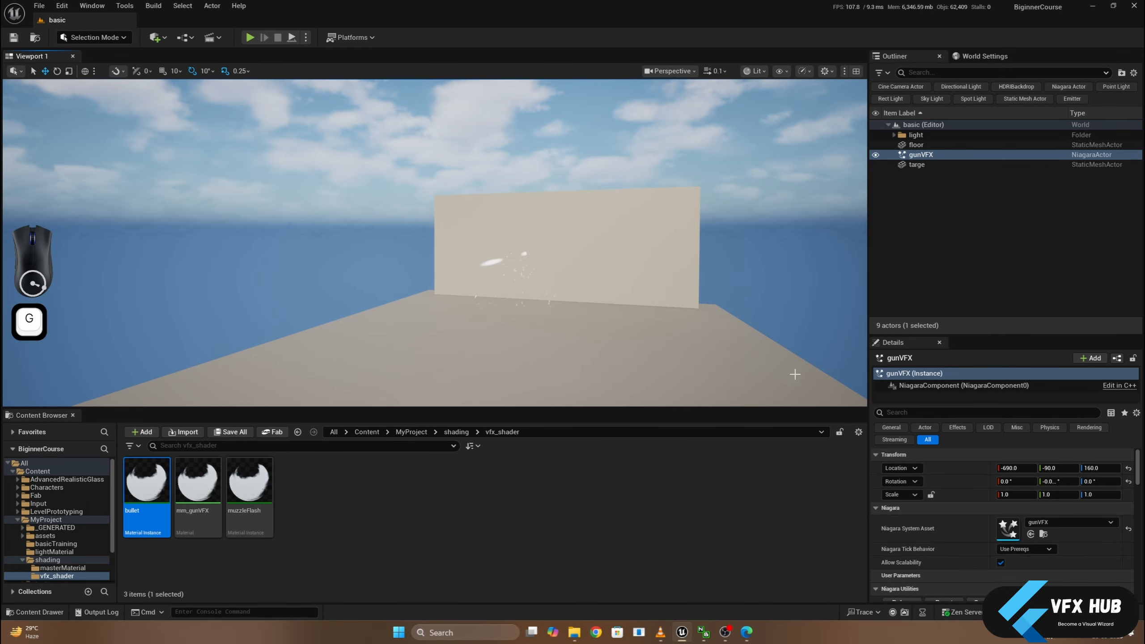
- Open the gunVFX Niagara system and arrange its window beside the level viewport with the muzzleFlash emitter in view
double_click(1009, 528)
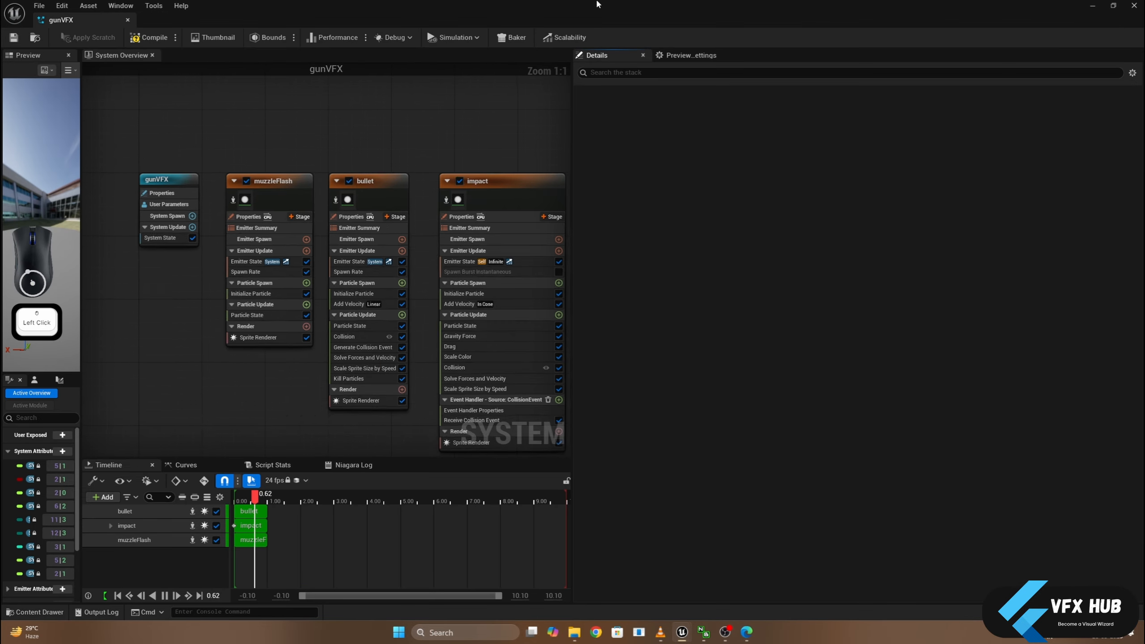
drag(597, 5, 784, 102)
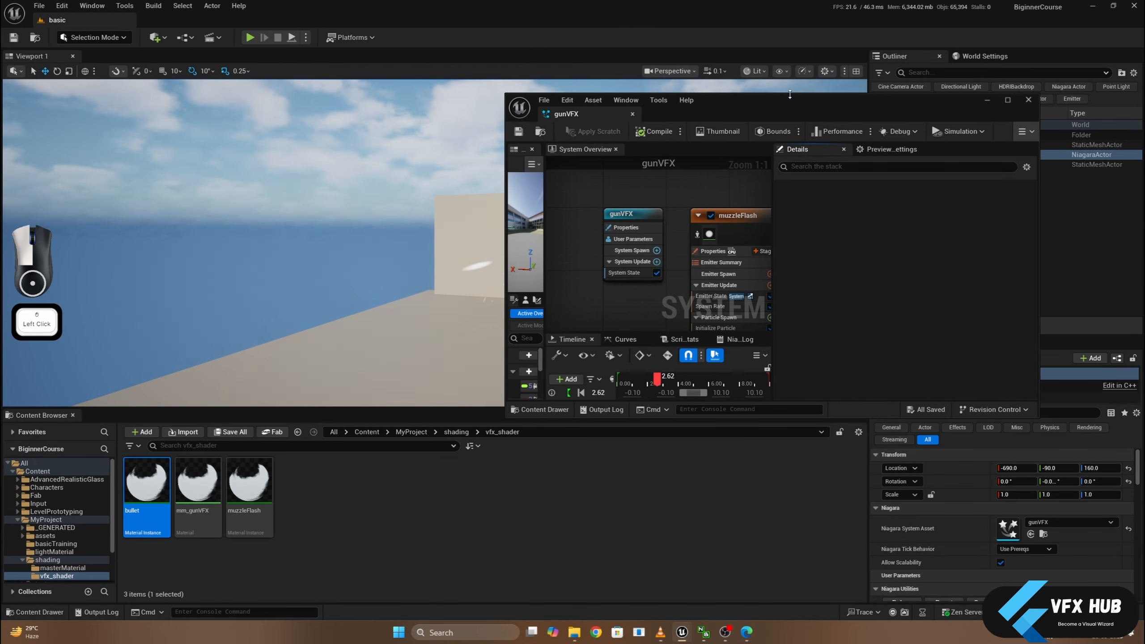
double_click(790, 94)
right_drag(641, 237, 572, 222)
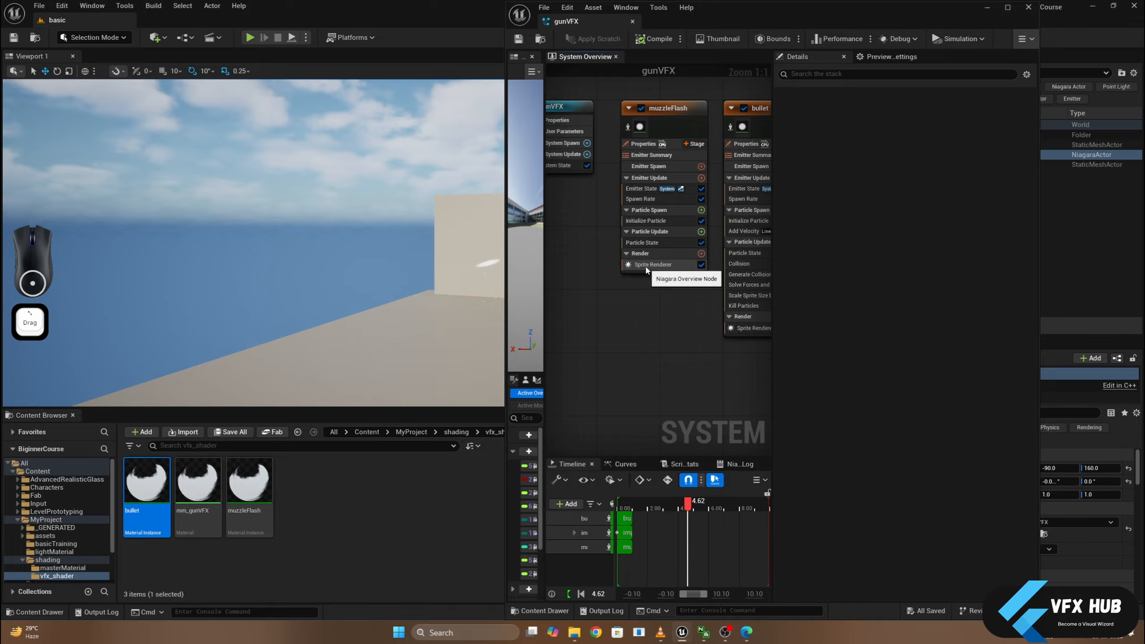
- Assign the muzzleFlash material instance to the Sprite Renderer of the muzzleFlash emitter
click(646, 266)
right_drag(651, 273, 620, 272)
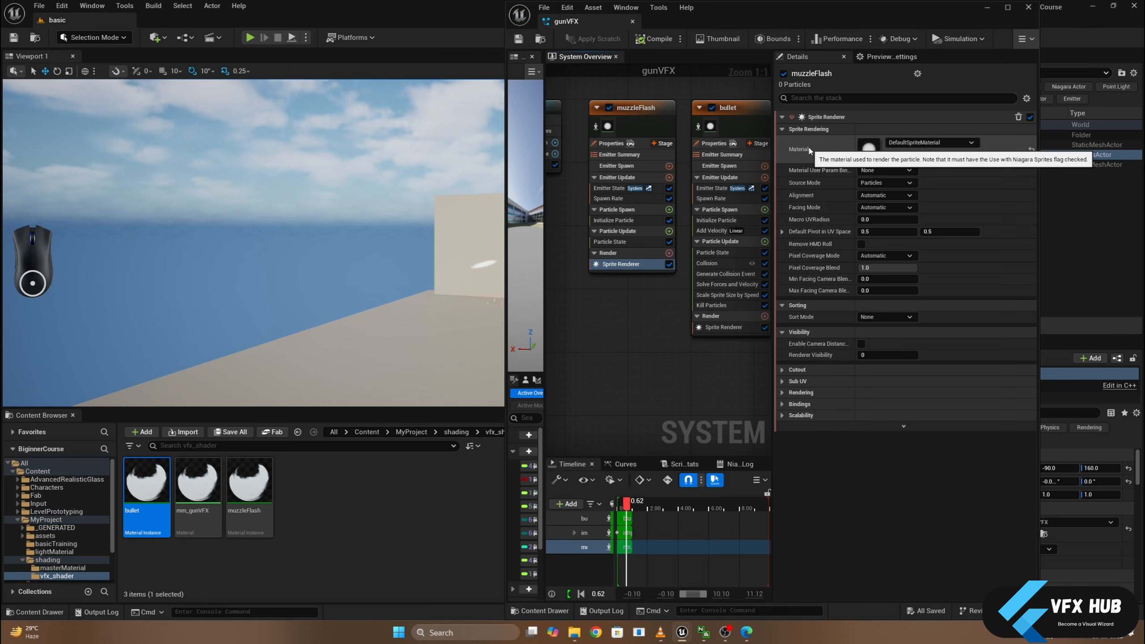
click(137, 501)
drag(231, 497, 867, 151)
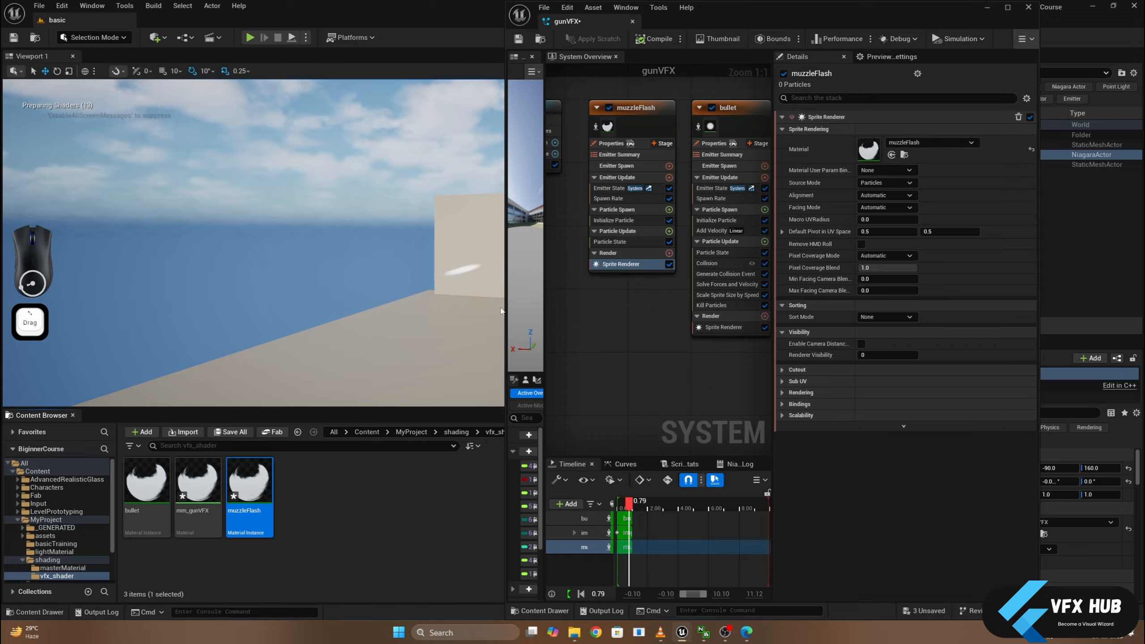
scroll(415, 321, up, 2)
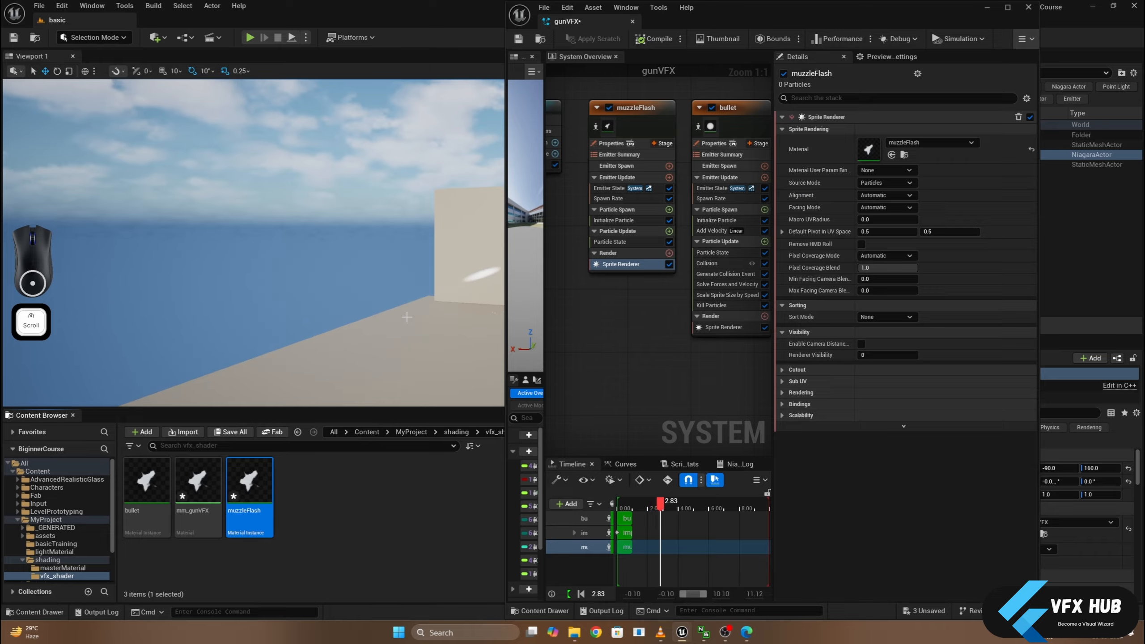
middle_click(407, 317)
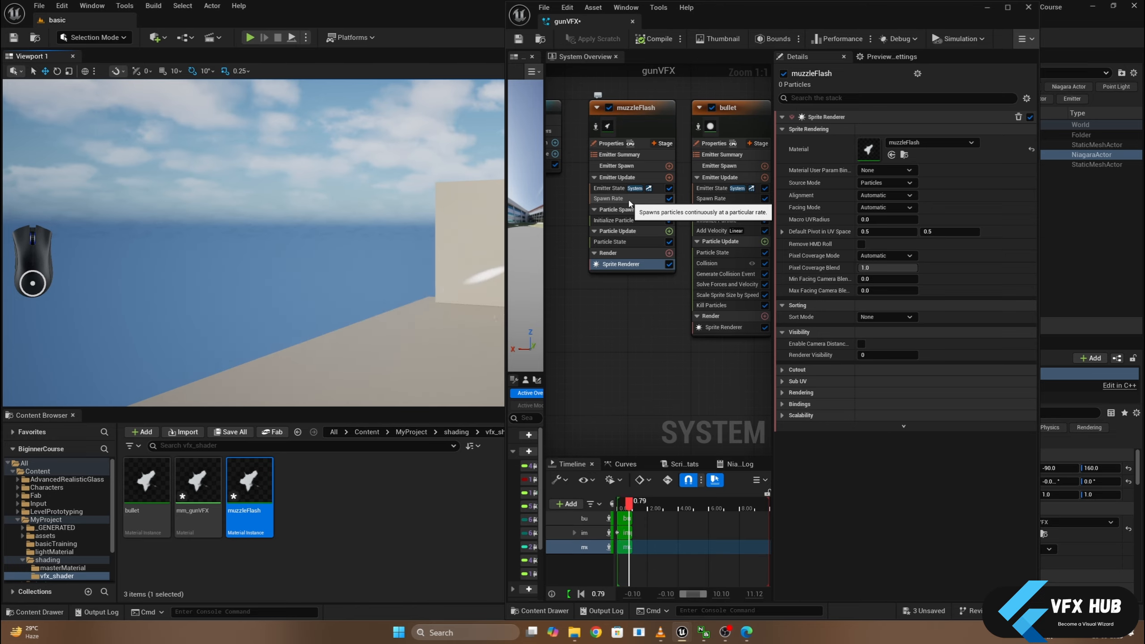
- Try Unset as the Sprite Rotation Mode in the muzzleFlash emitter's Initialize Particle module
click(624, 221)
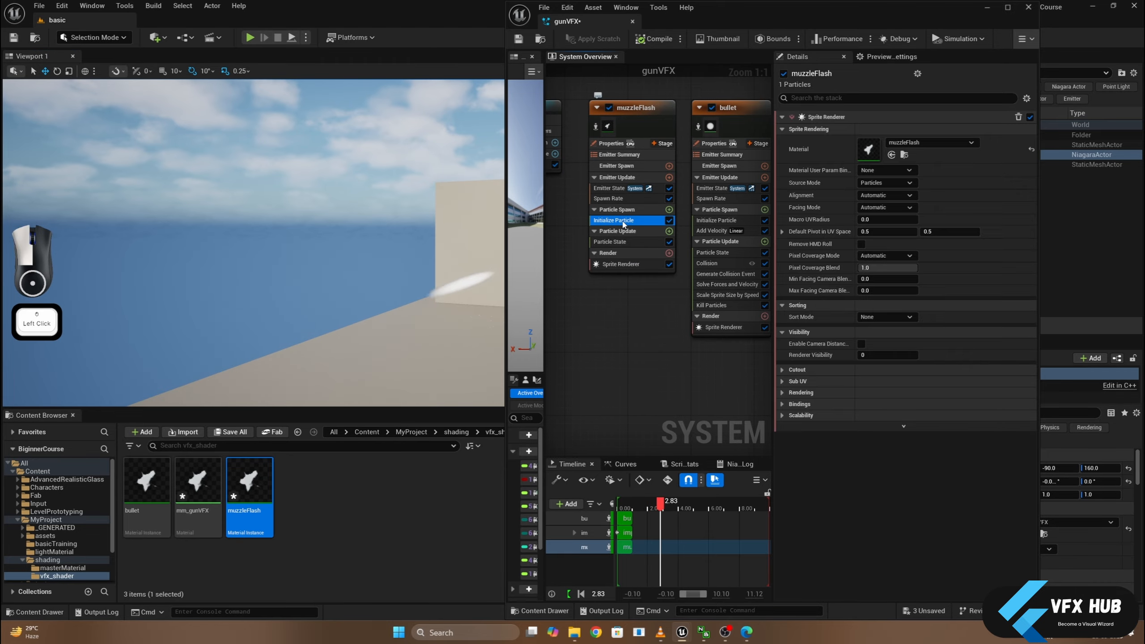
click(627, 220)
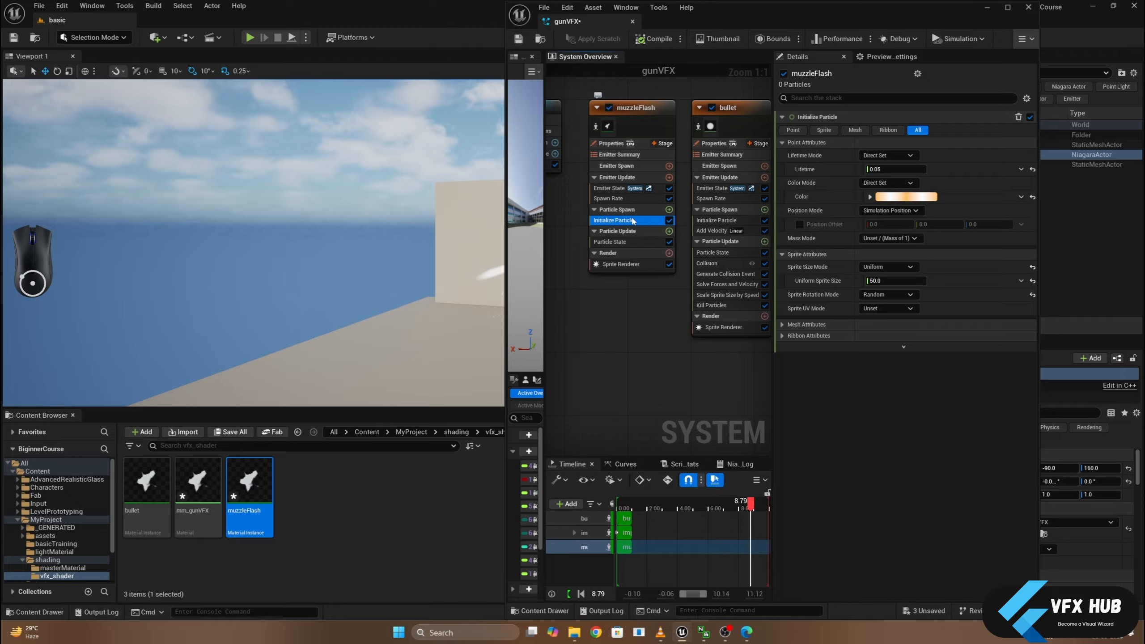
click(624, 200)
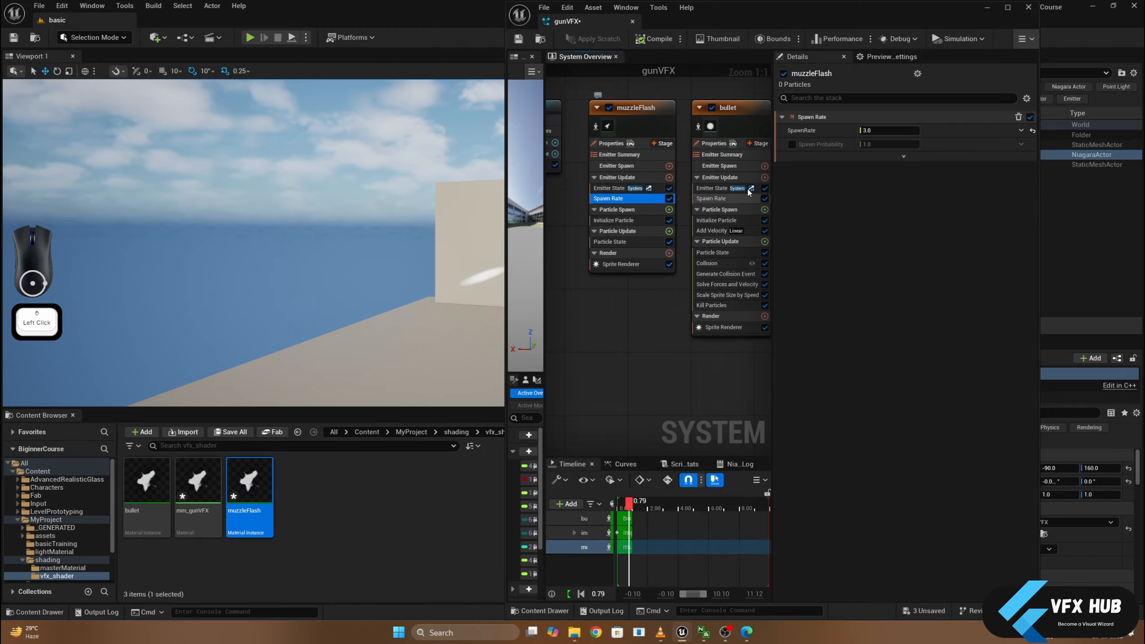
click(623, 220)
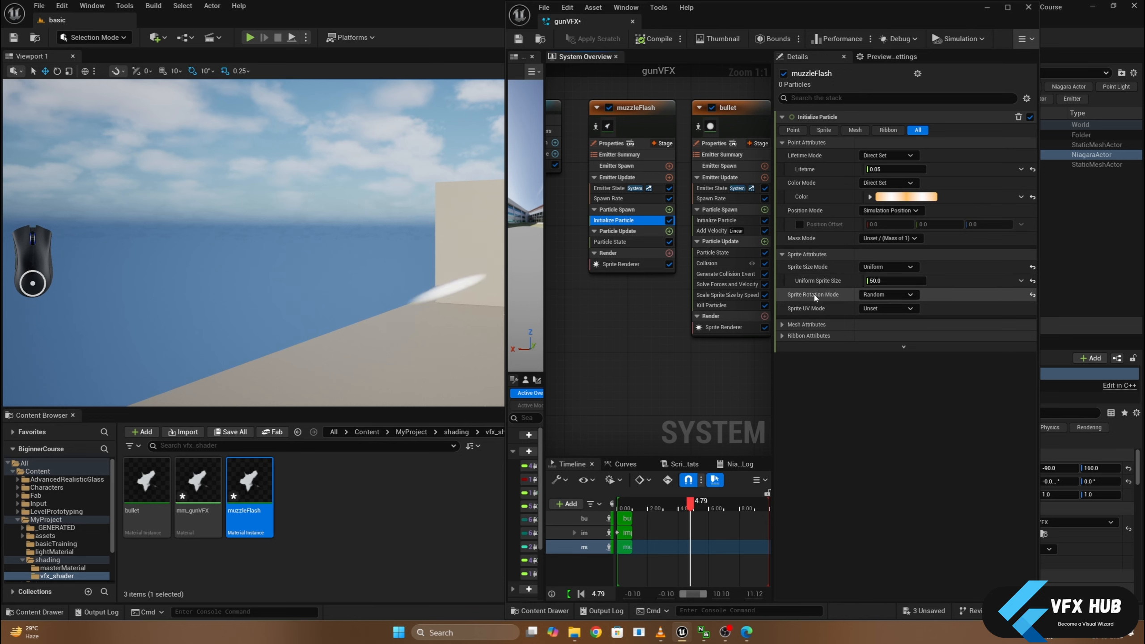
click(874, 295)
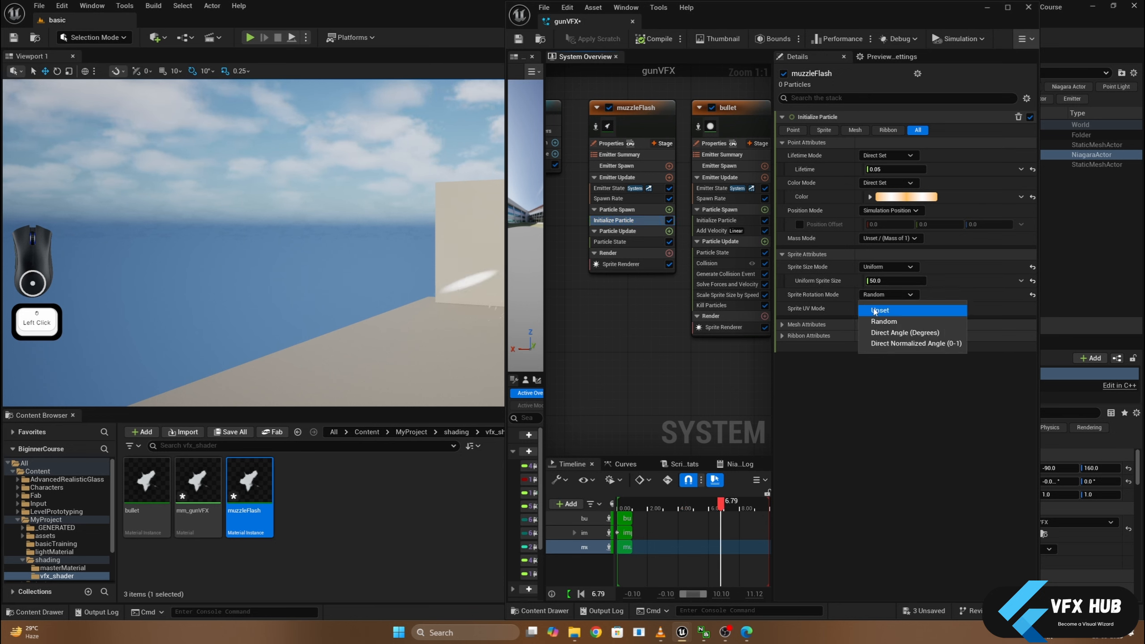
click(877, 307)
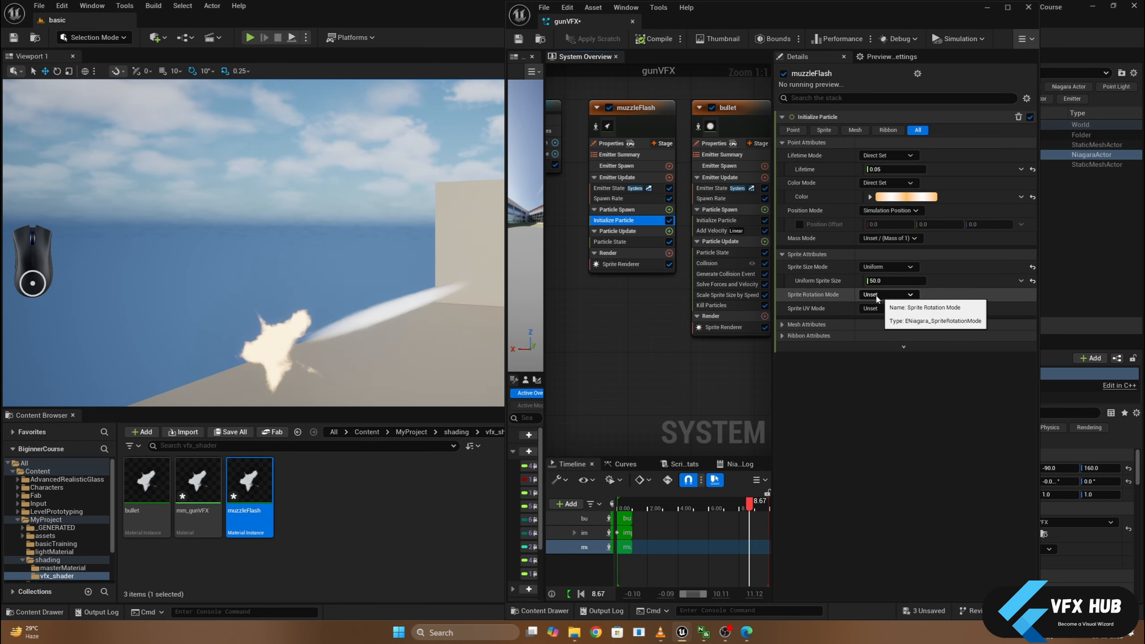
- Set the muzzleFlash emitter's Sprite Rotation Mode back to Random
middle_drag(325, 253, 314, 288)
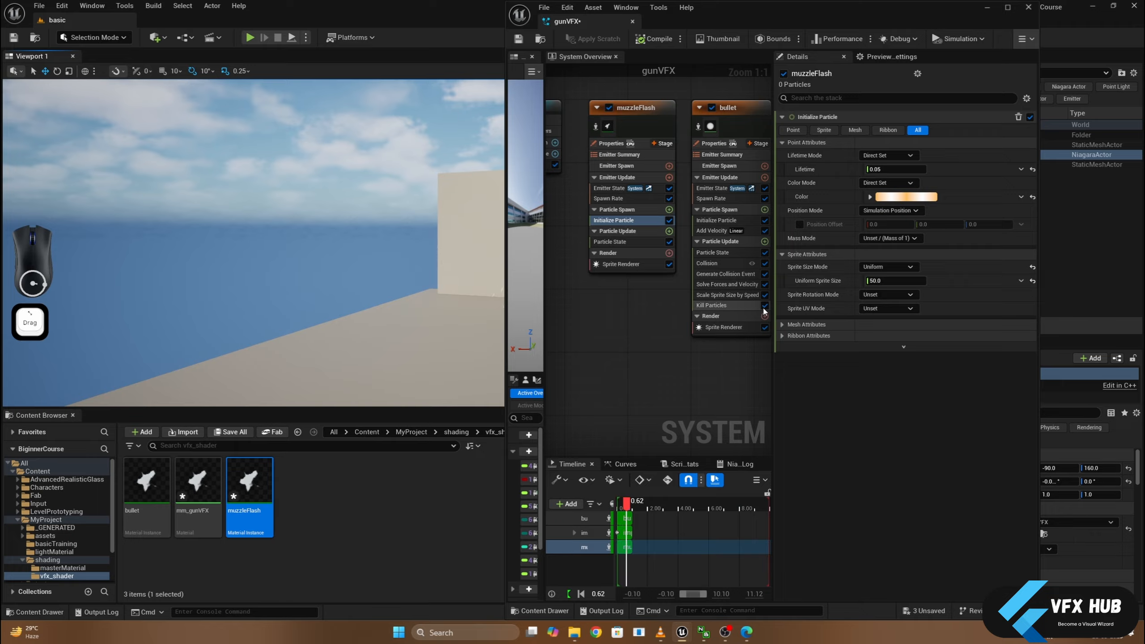
click(878, 296)
click(873, 324)
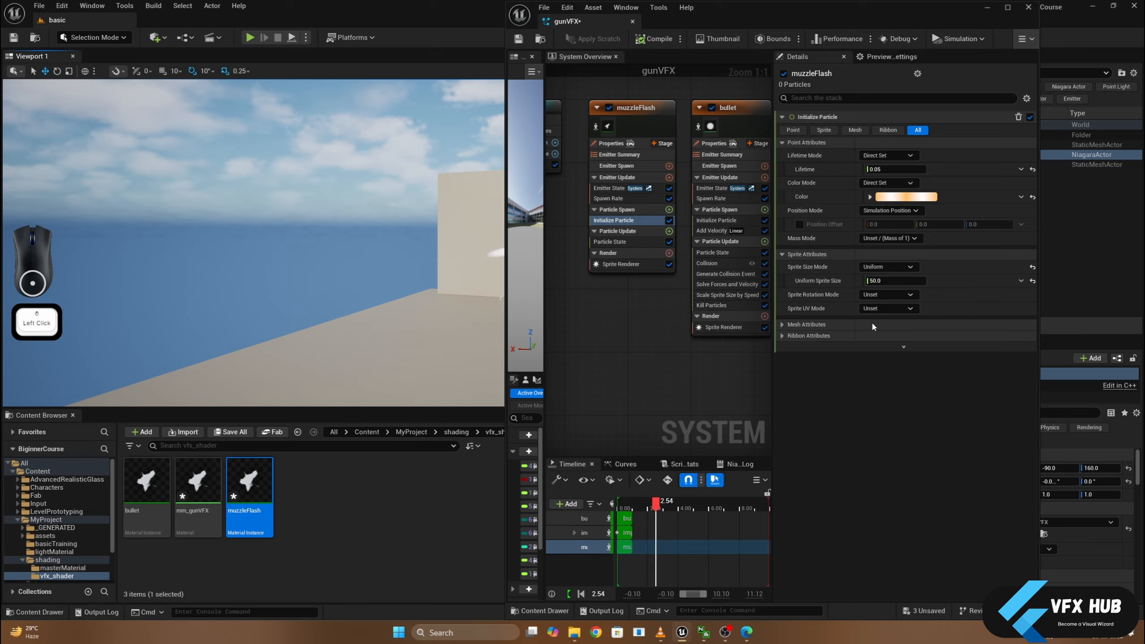
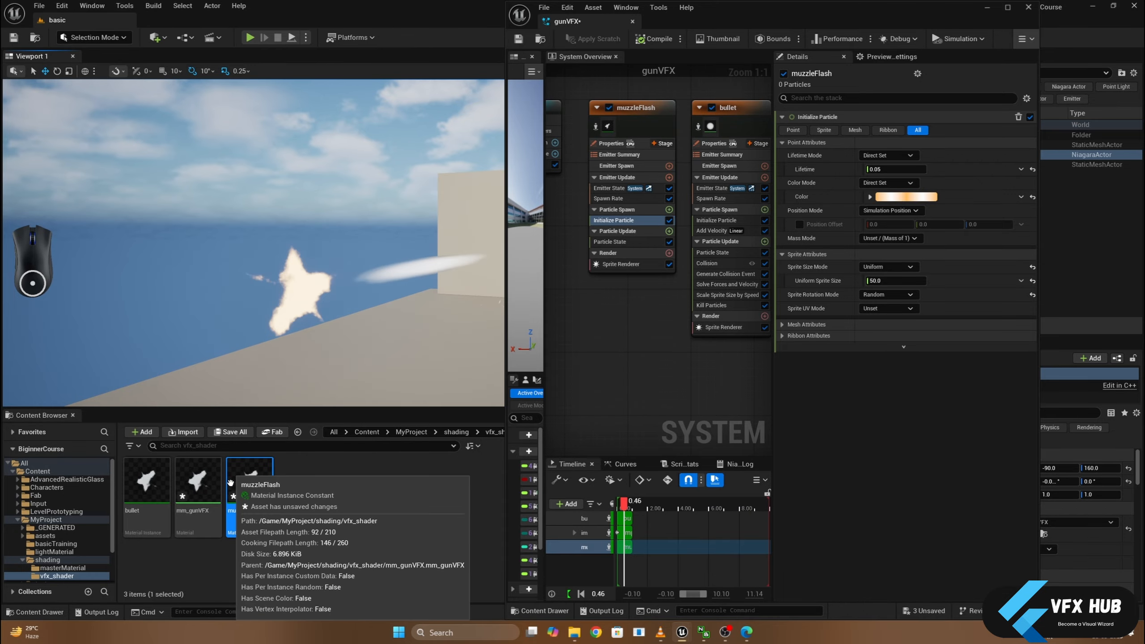
- In the muzzleFlash material instance, enable the emissiveColor and emissiveBoost overrides and set emissiveColor to R 250, G 125, B 75
double_click(242, 498)
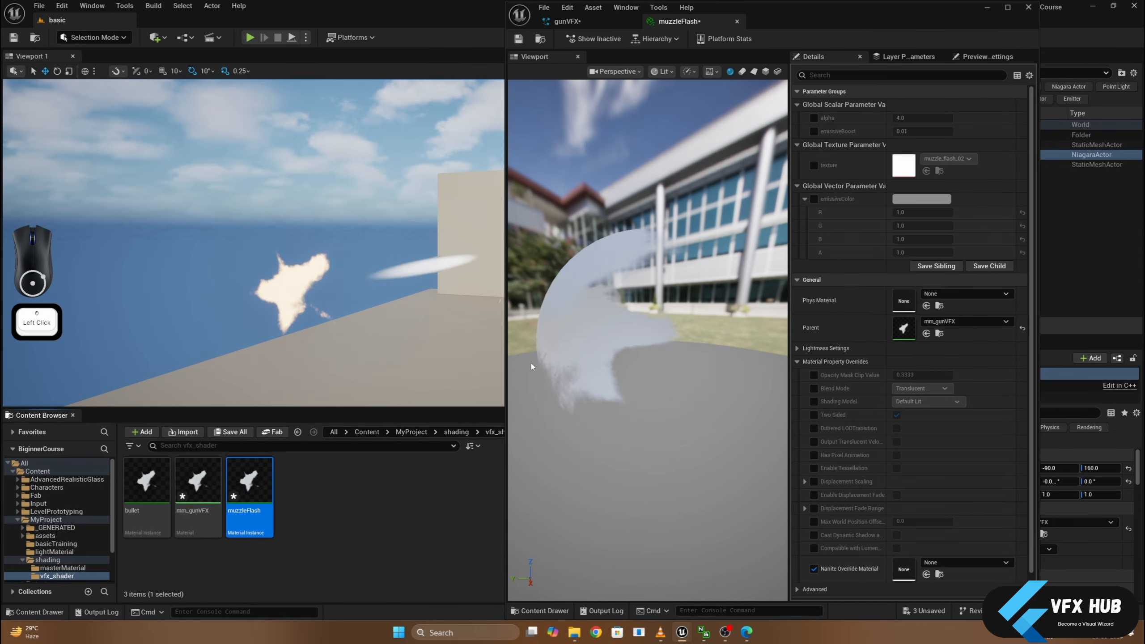
click(815, 199)
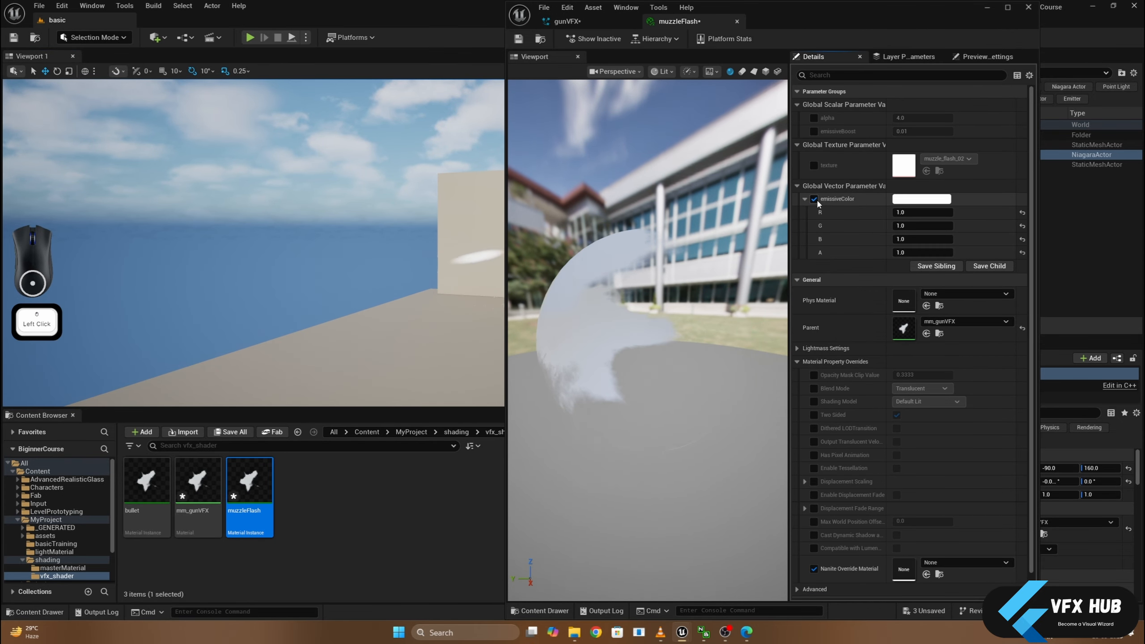
click(814, 131)
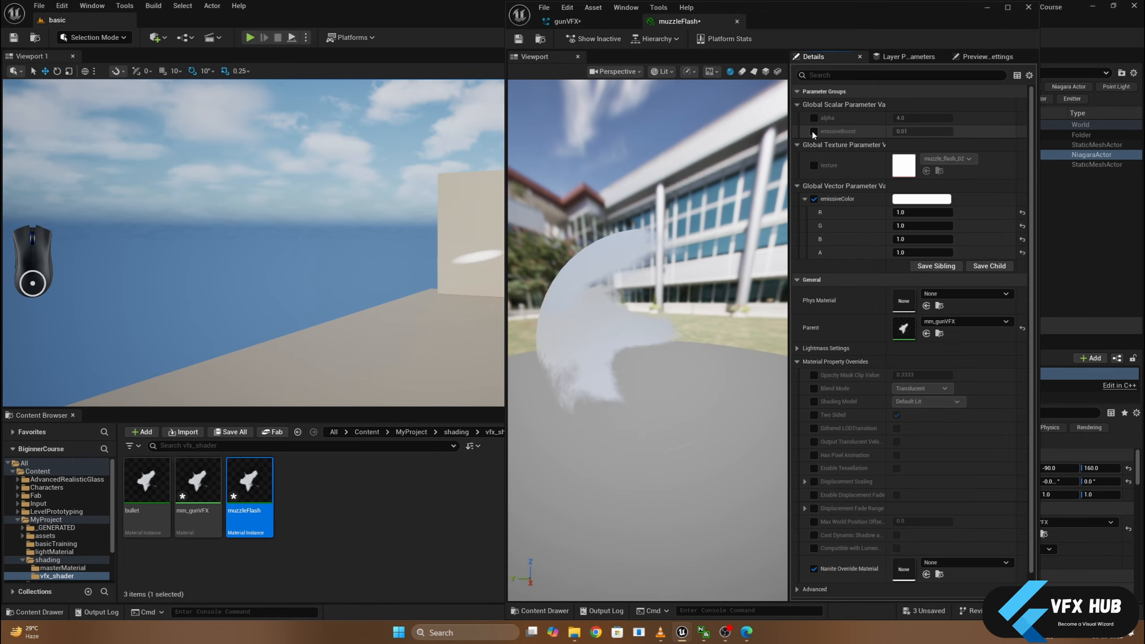
click(919, 212)
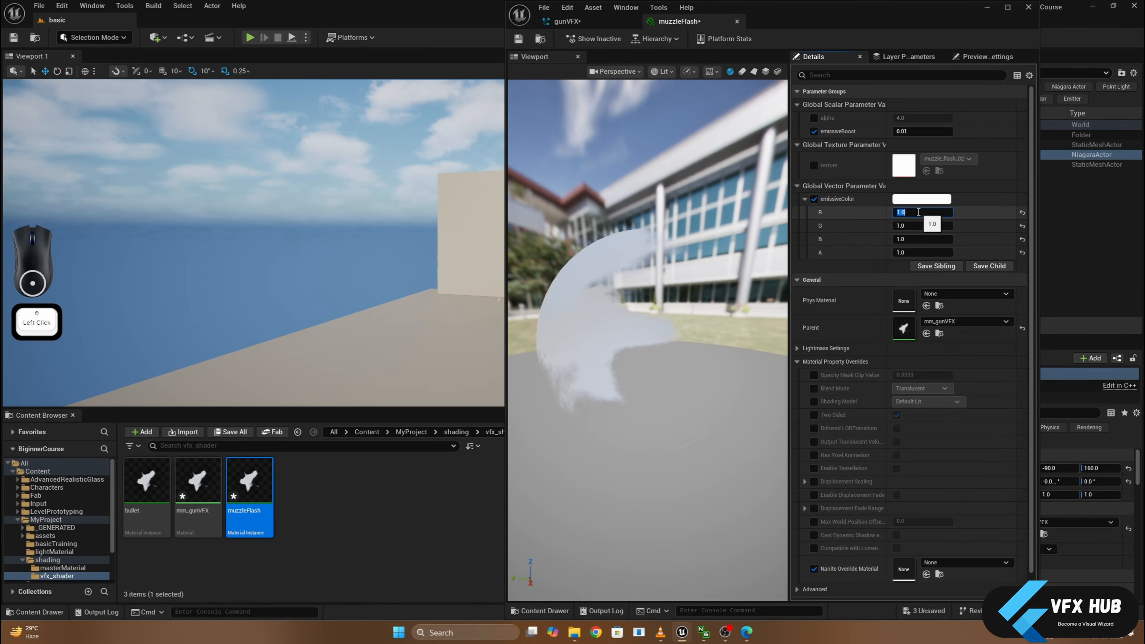
scroll(918, 212, down, 2)
key(Tab)
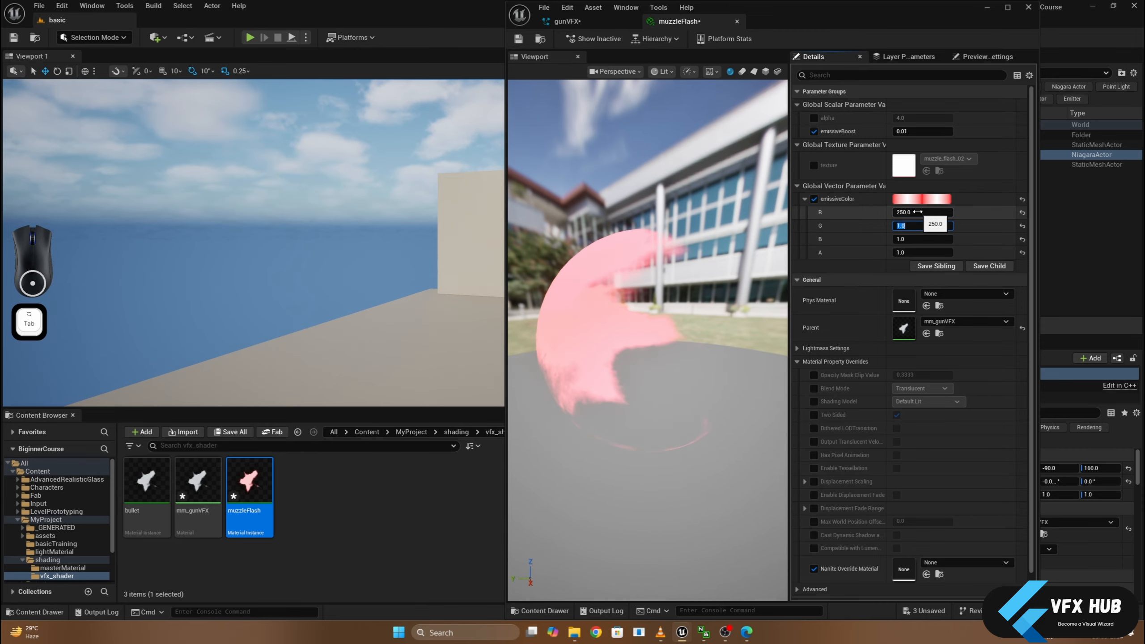
text(125)
key(Tab)
text(75)
key(Return)
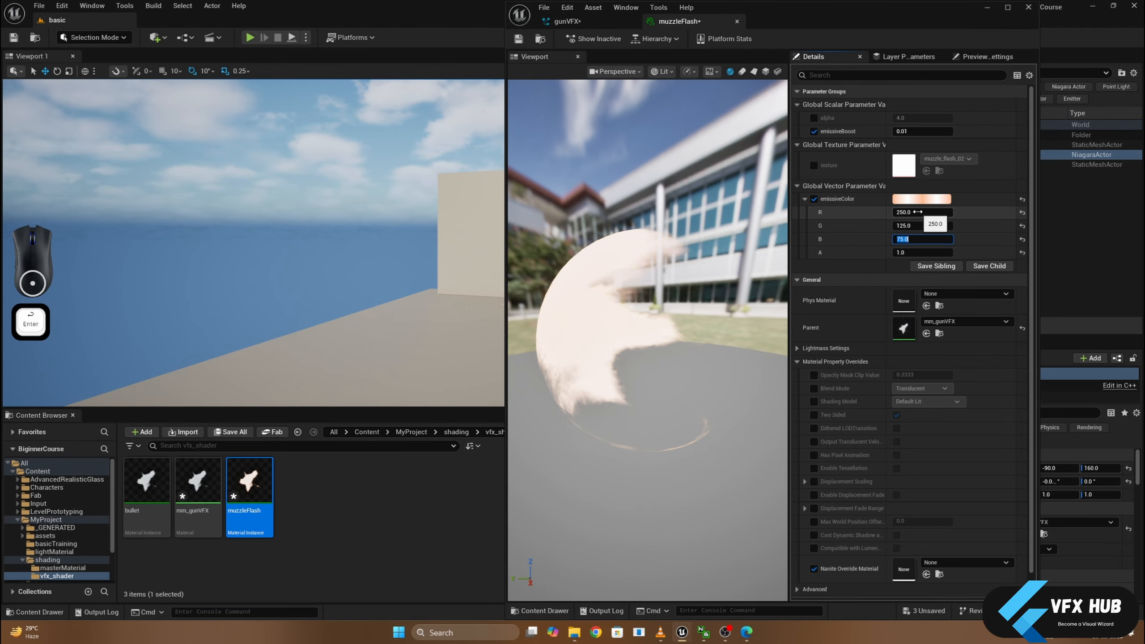
- Set the muzzleFlash instance's emissiveBoost to 0.001 and save the asset
click(920, 131)
key(BackSpace)
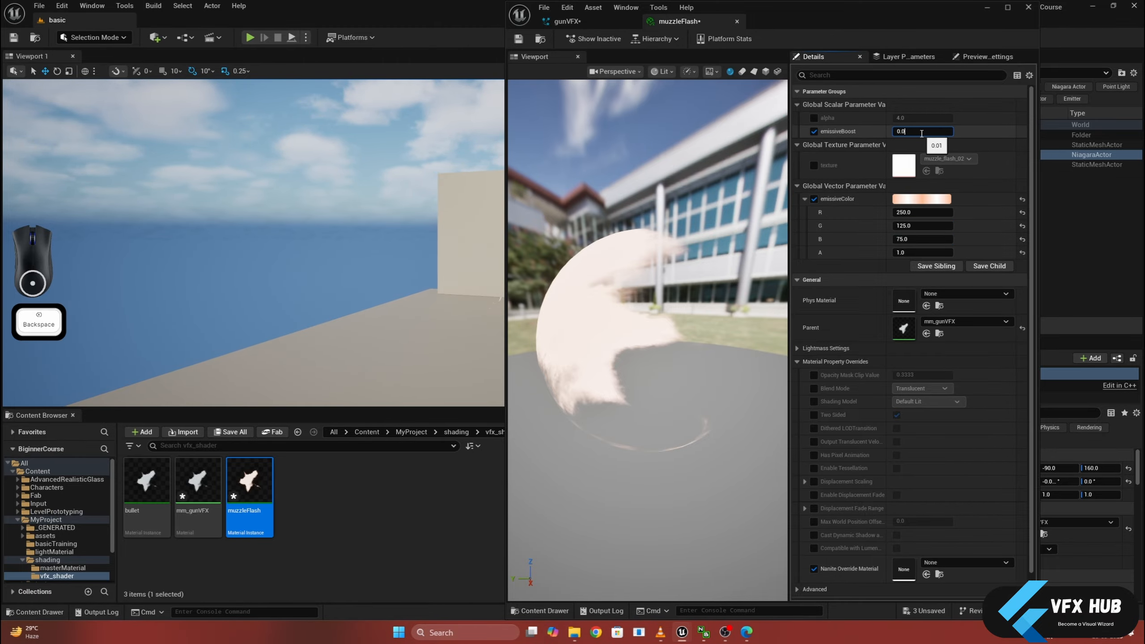
text(01)
key(Return)
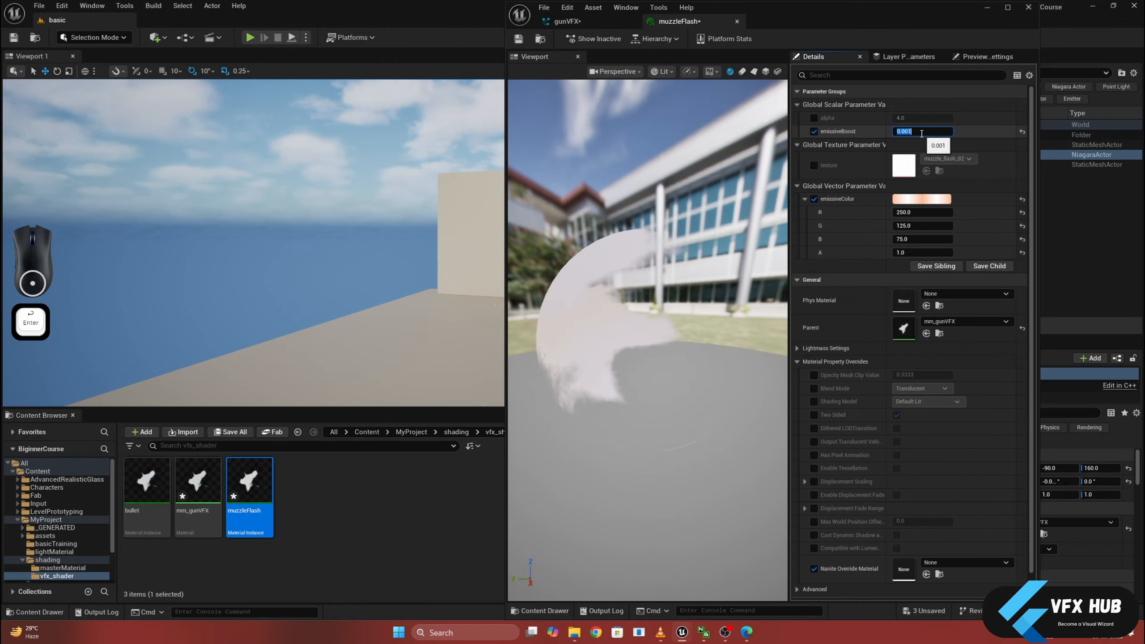
click(519, 38)
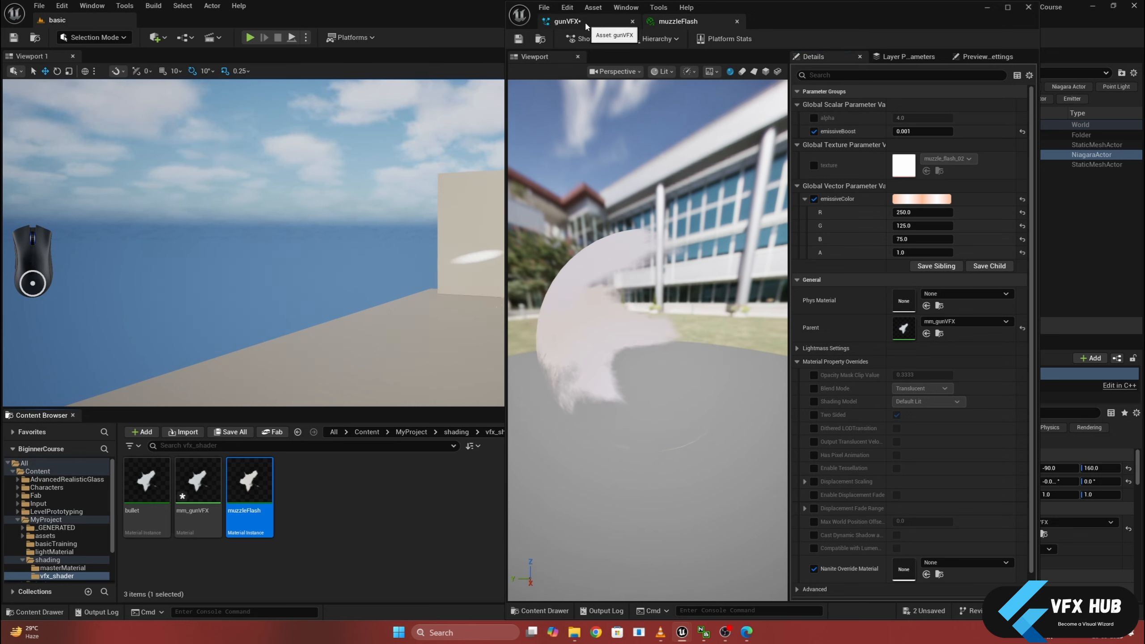
- Preview the muzzleFlash material on a plane and override its alpha, trying 1 and 4 and settling on 3
click(742, 71)
click(754, 72)
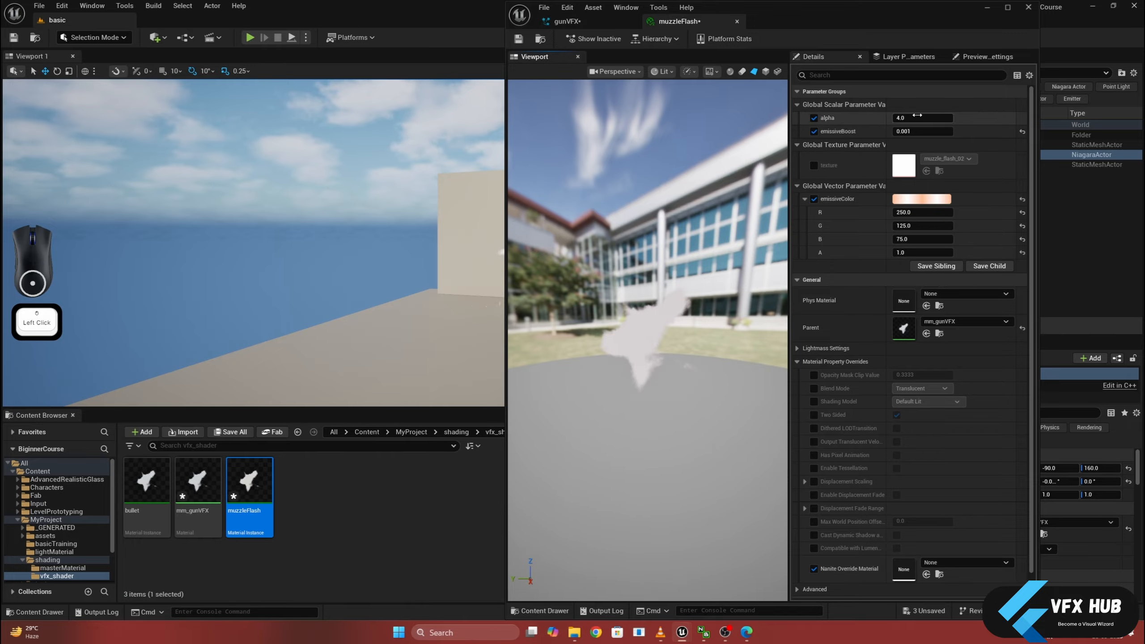
text(1)
key(Return)
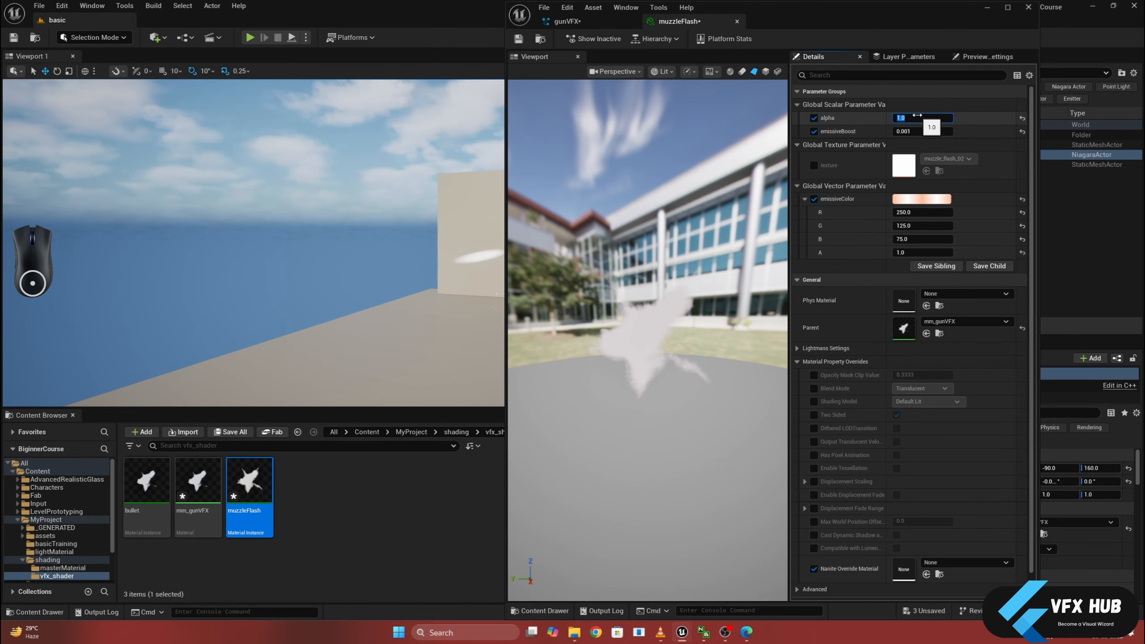
text(4)
key(Return)
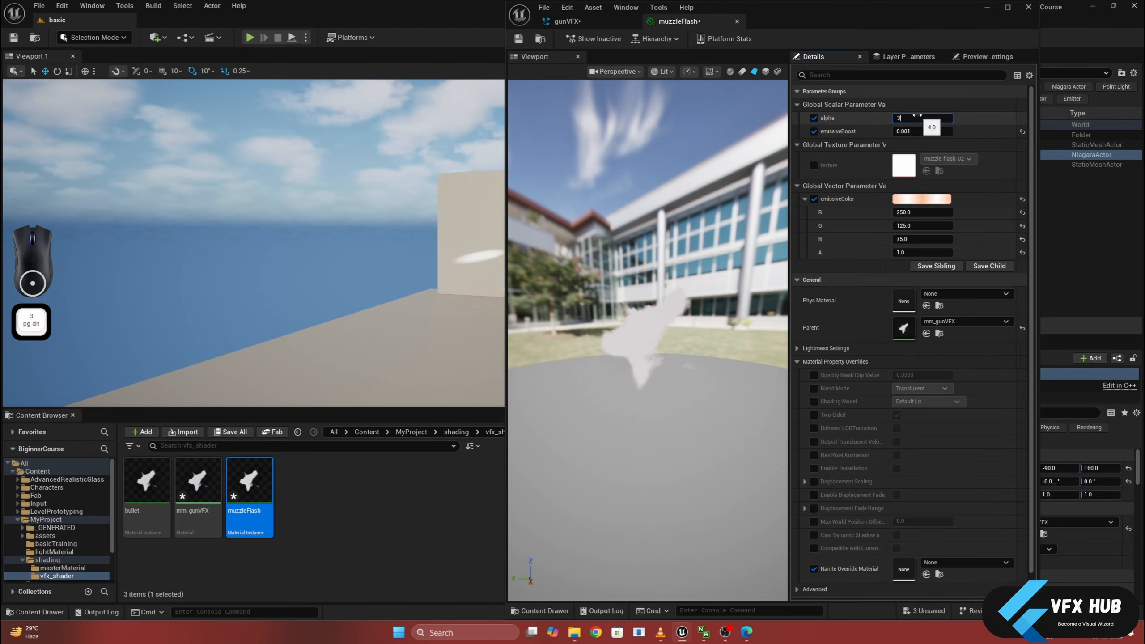
key(Return)
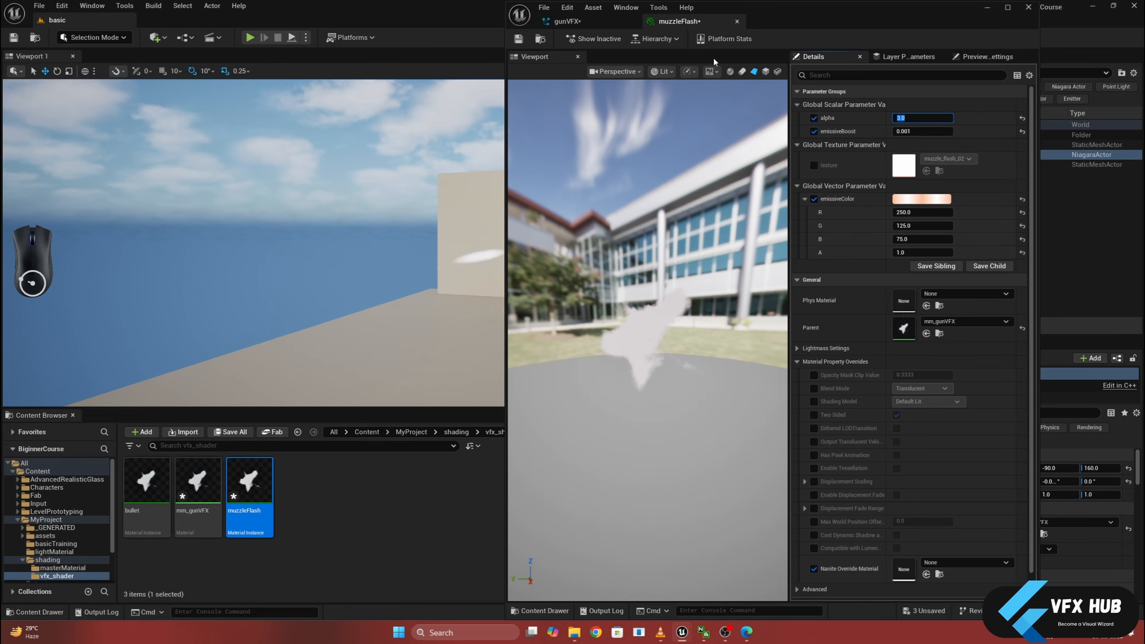
- Save the gunVFX system and close the muzzleFlash material instance
click(609, 26)
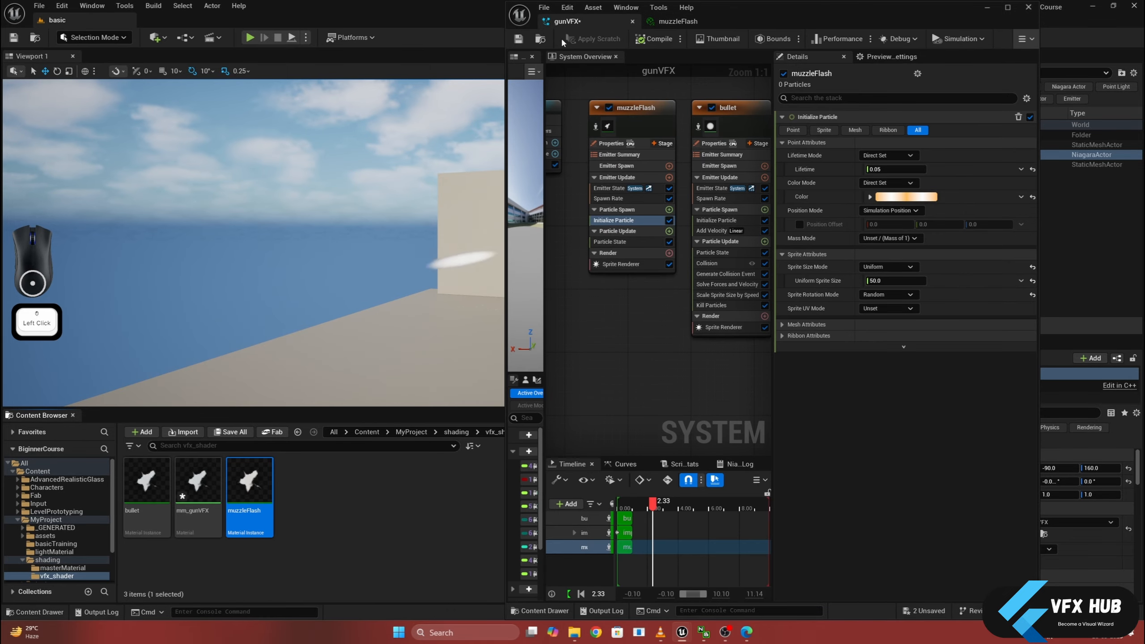
click(523, 45)
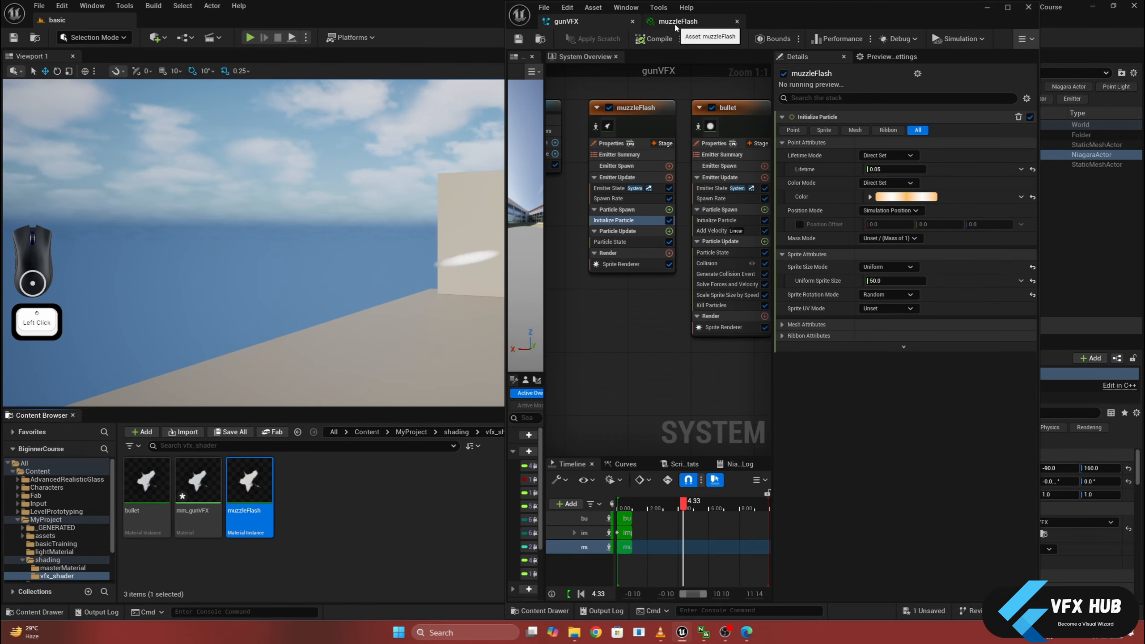
click(678, 22)
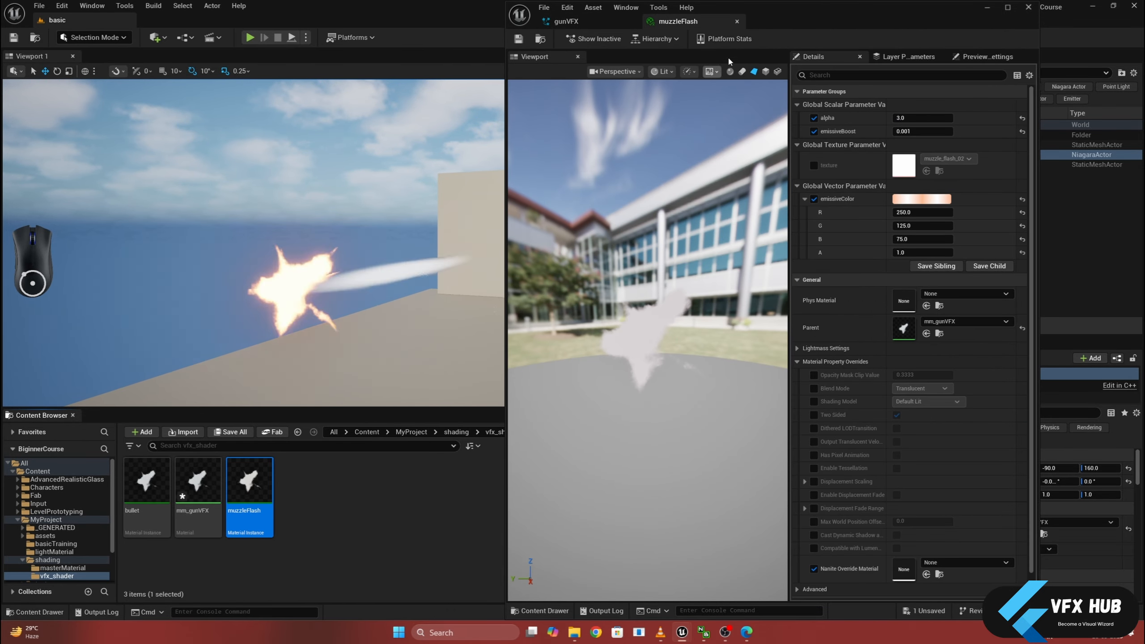
click(737, 22)
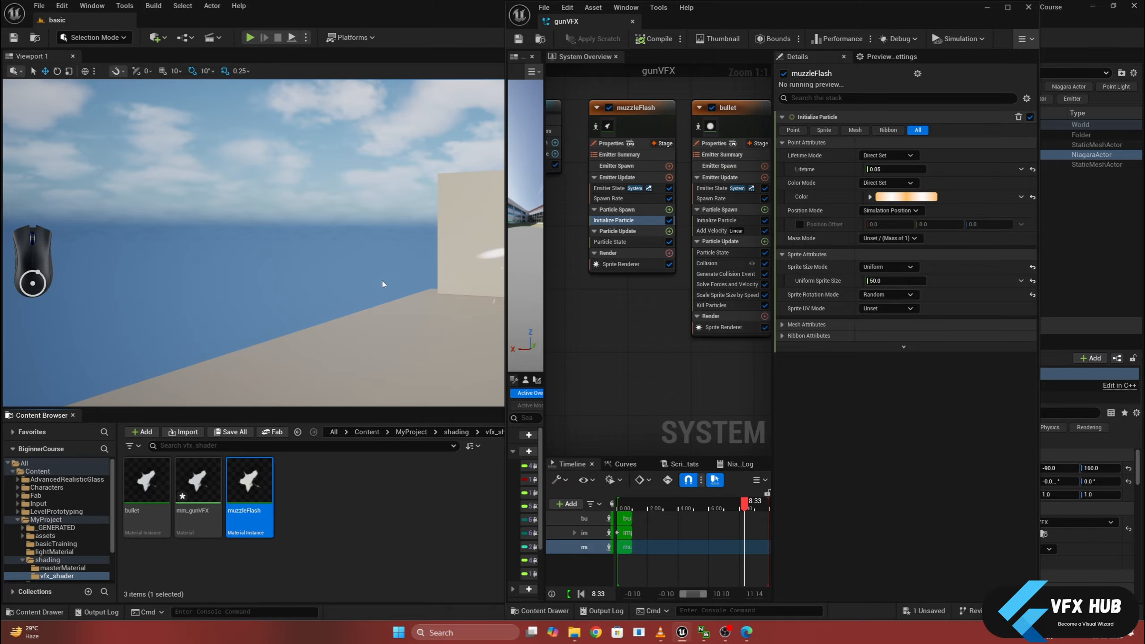
middle_drag(343, 327, 346, 327)
- Open the bullet material instance, enable its texture override, and browse to the textures/vfx/bulletProjectile folder
double_click(147, 480)
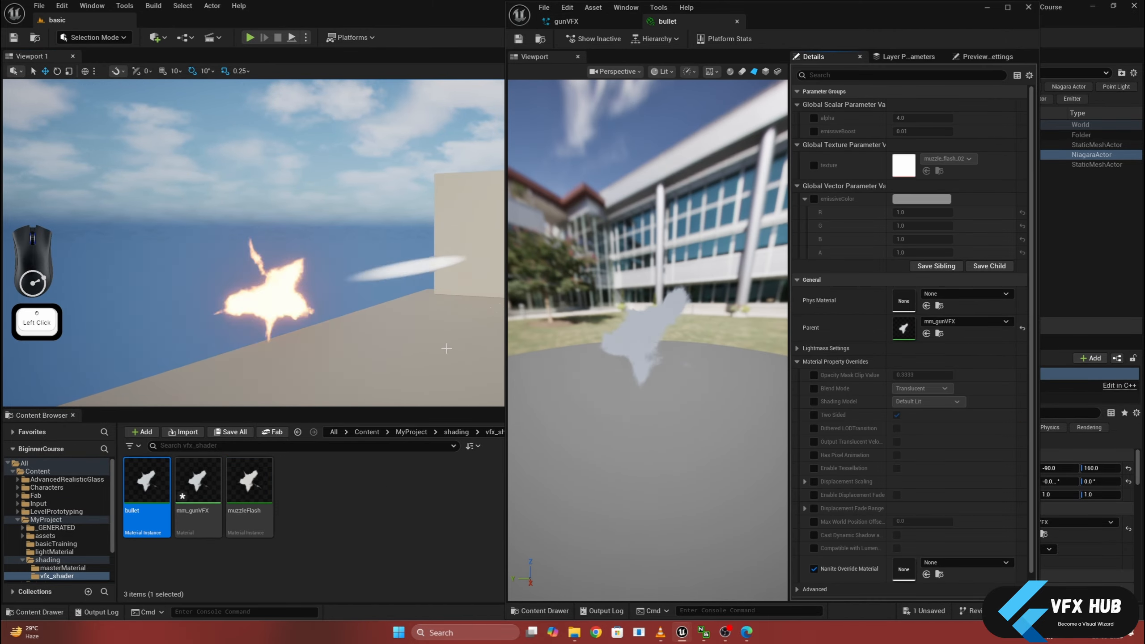
click(814, 165)
scroll(66, 565, down, 3)
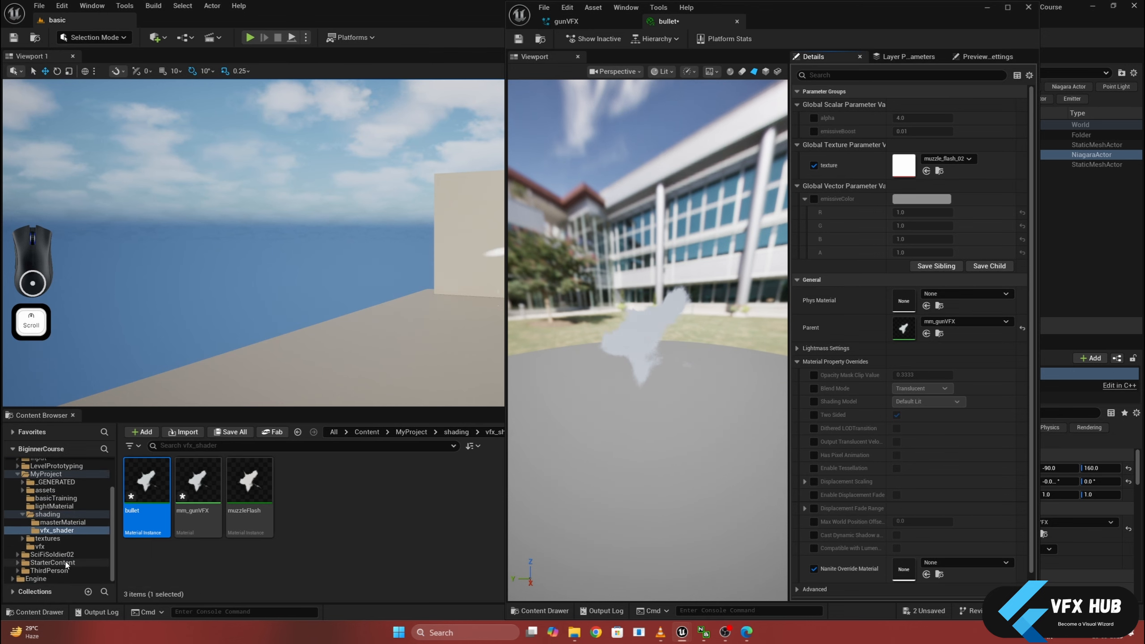
scroll(32, 520, down, 2)
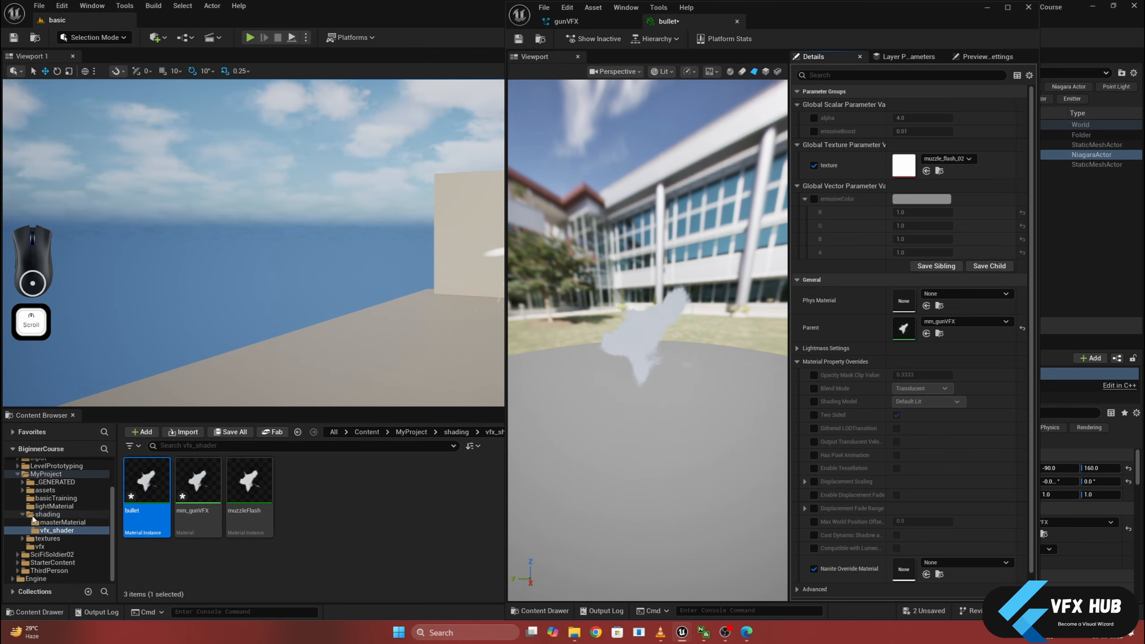
click(21, 539)
scroll(22, 541, down, 3)
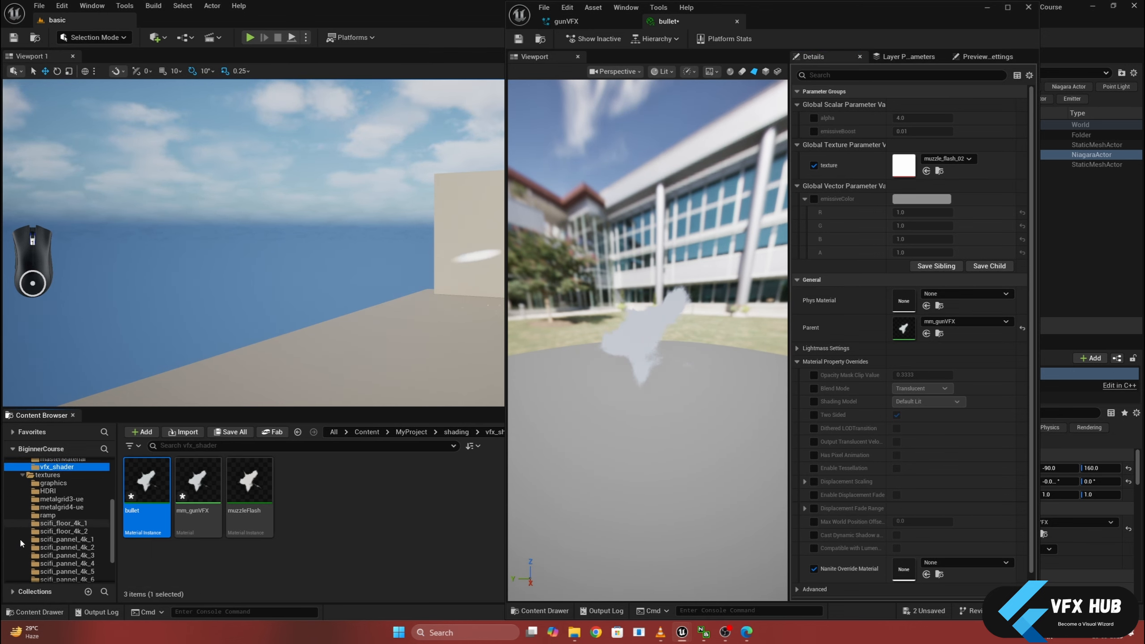
click(27, 541)
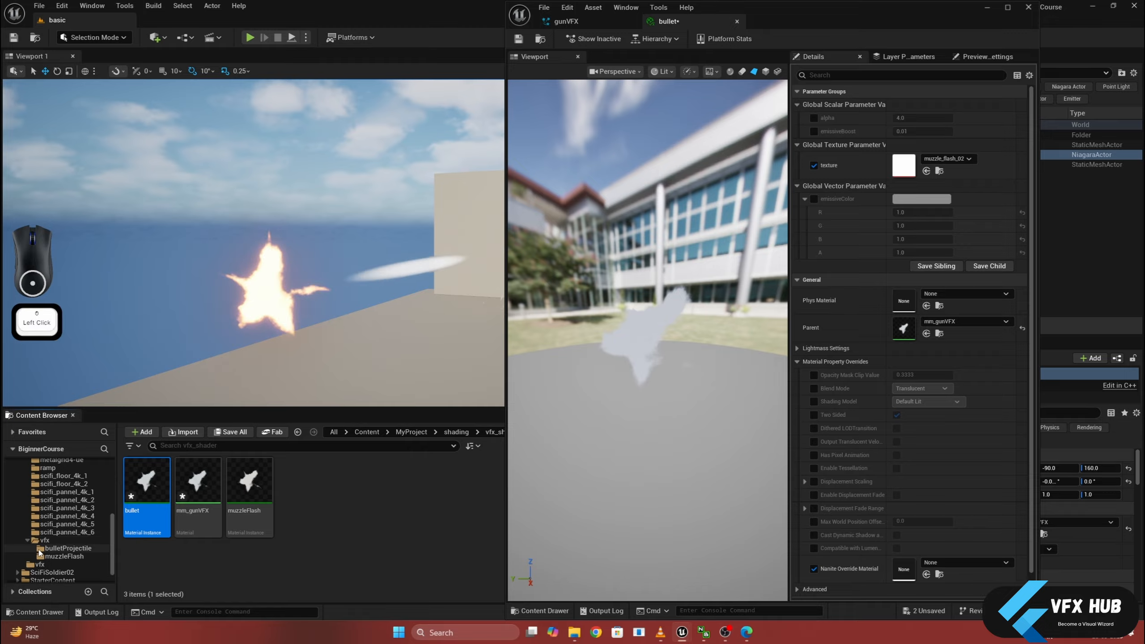
click(53, 551)
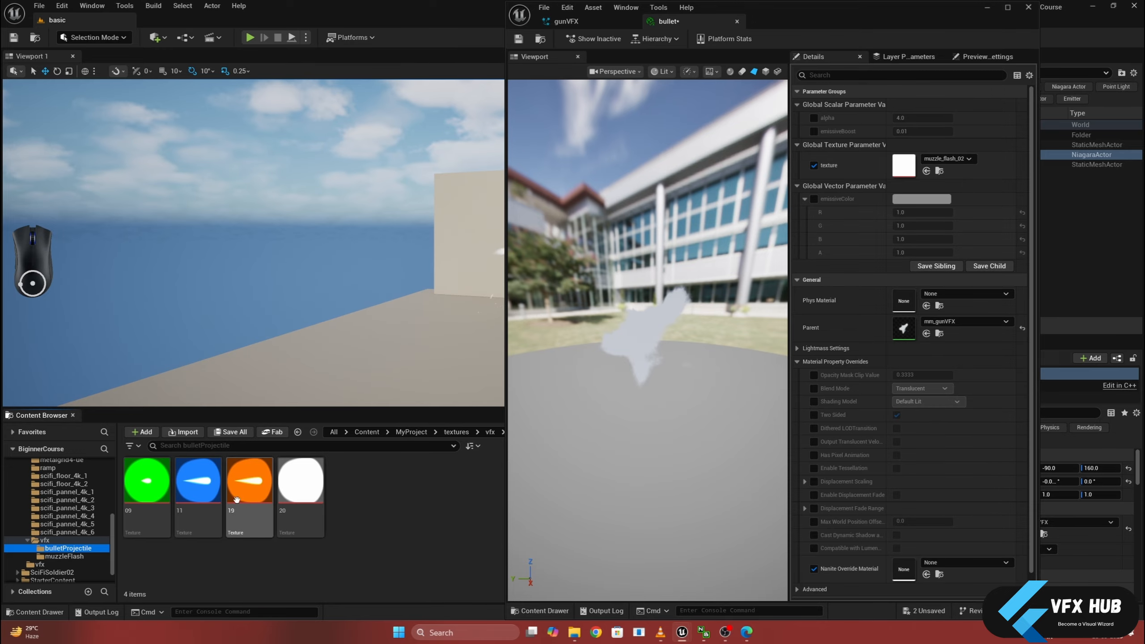
- Examine the bulletProjectile textures 20, 19, 11 and 09 one by one, closing each preview
double_click(288, 489)
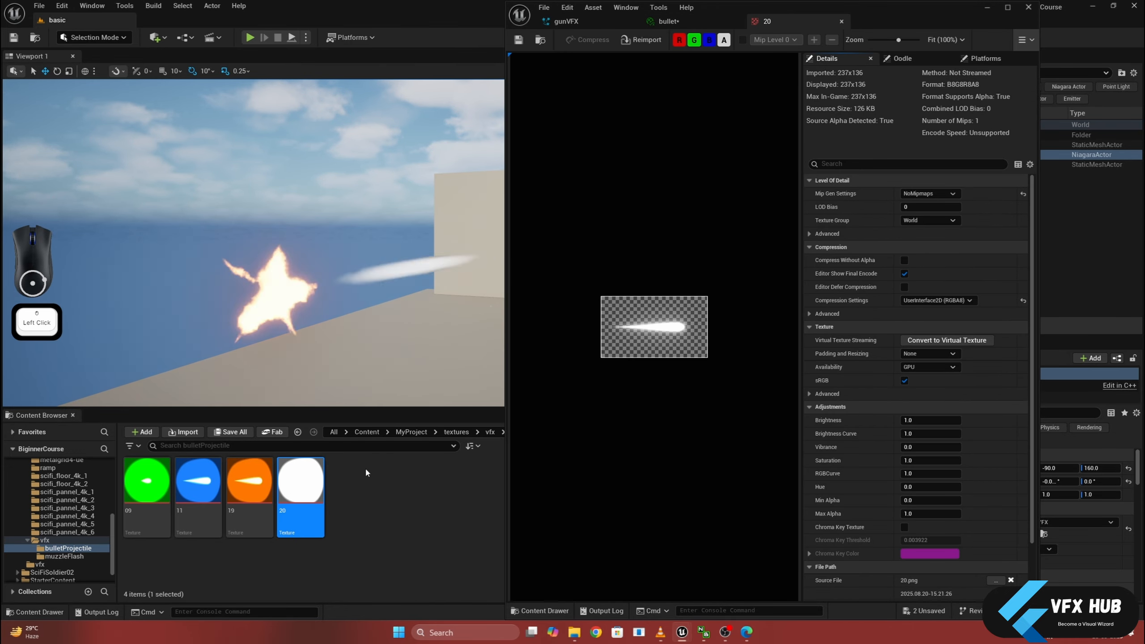
click(253, 489)
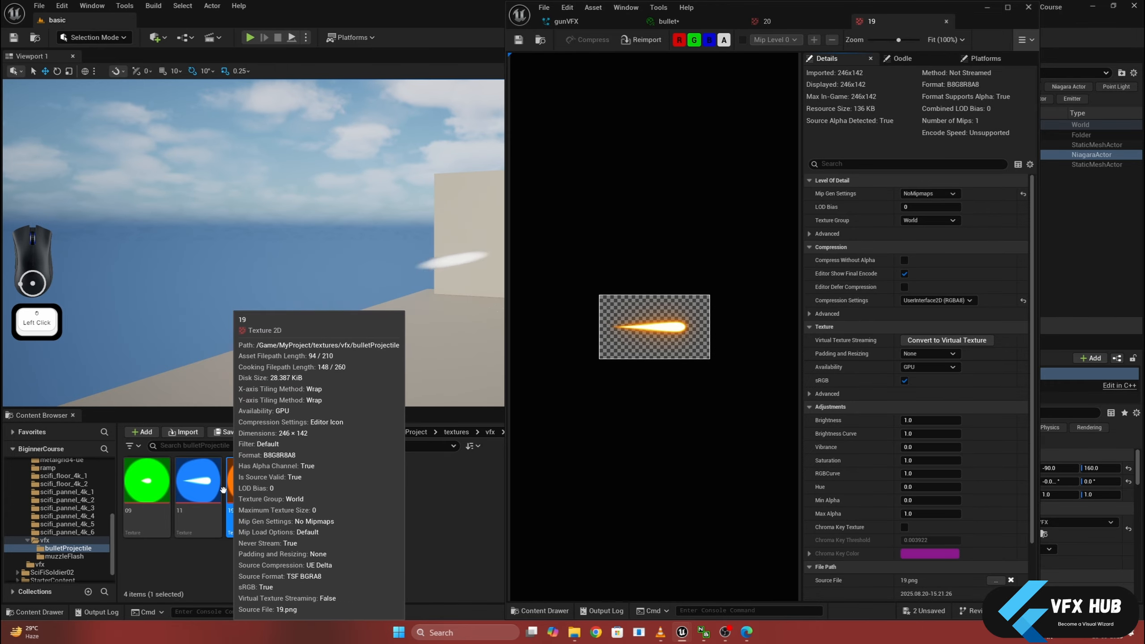
double_click(198, 480)
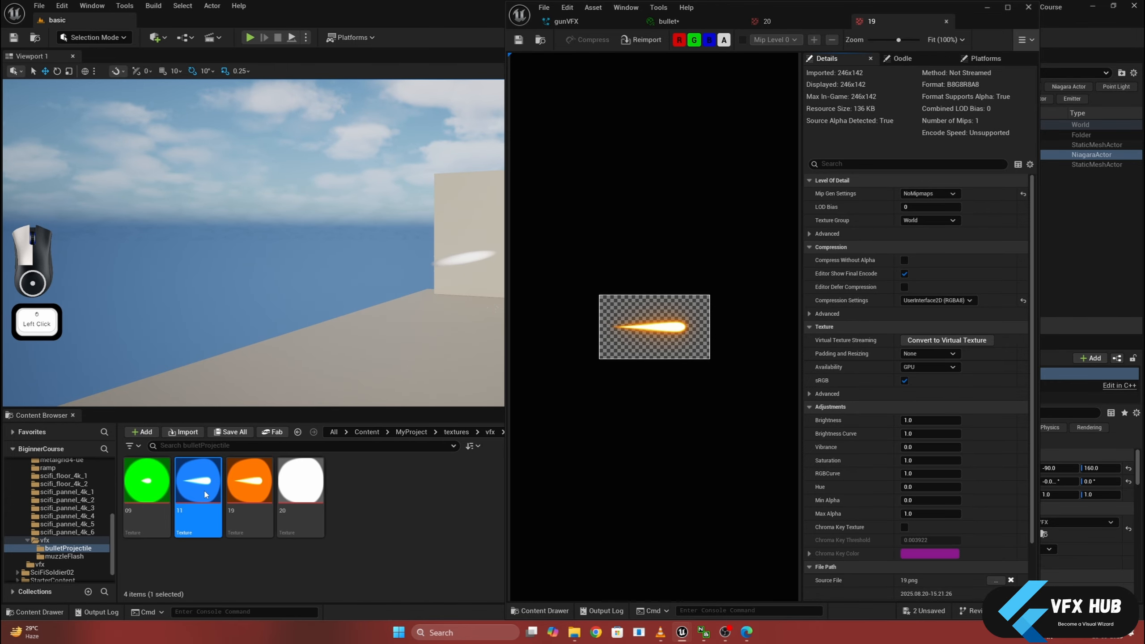
double_click(162, 495)
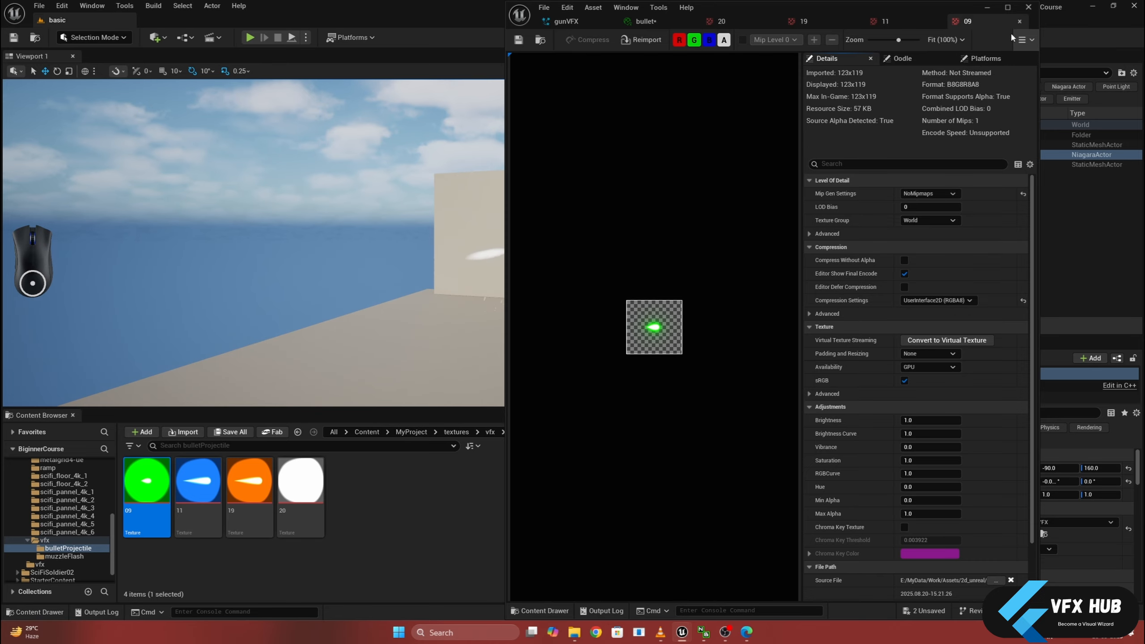
click(1020, 21)
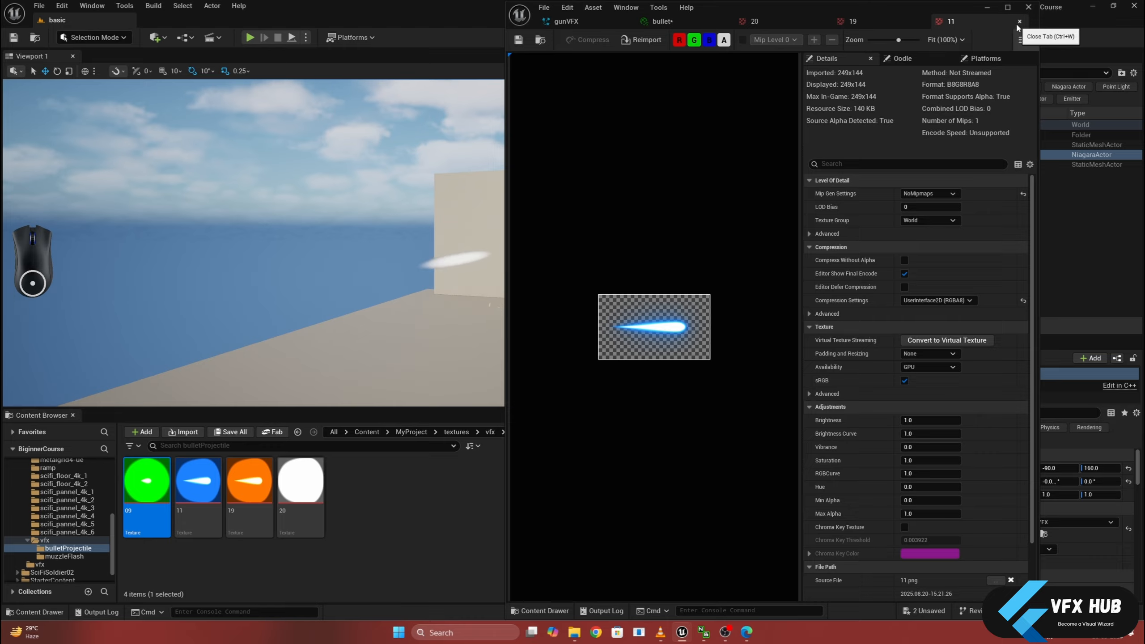
click(1020, 21)
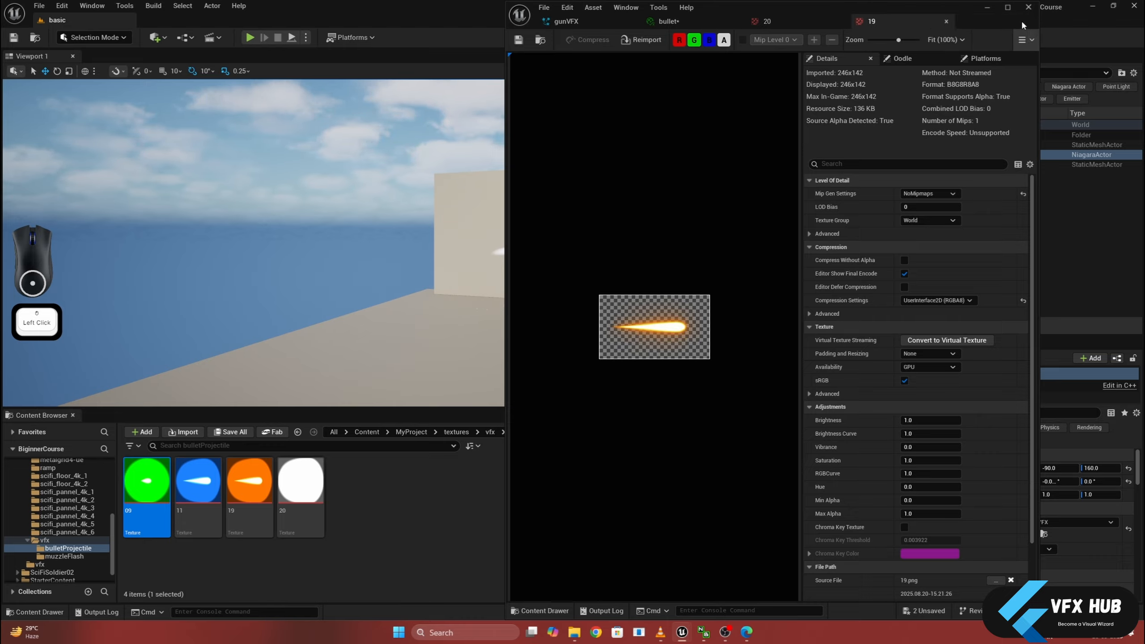
click(947, 21)
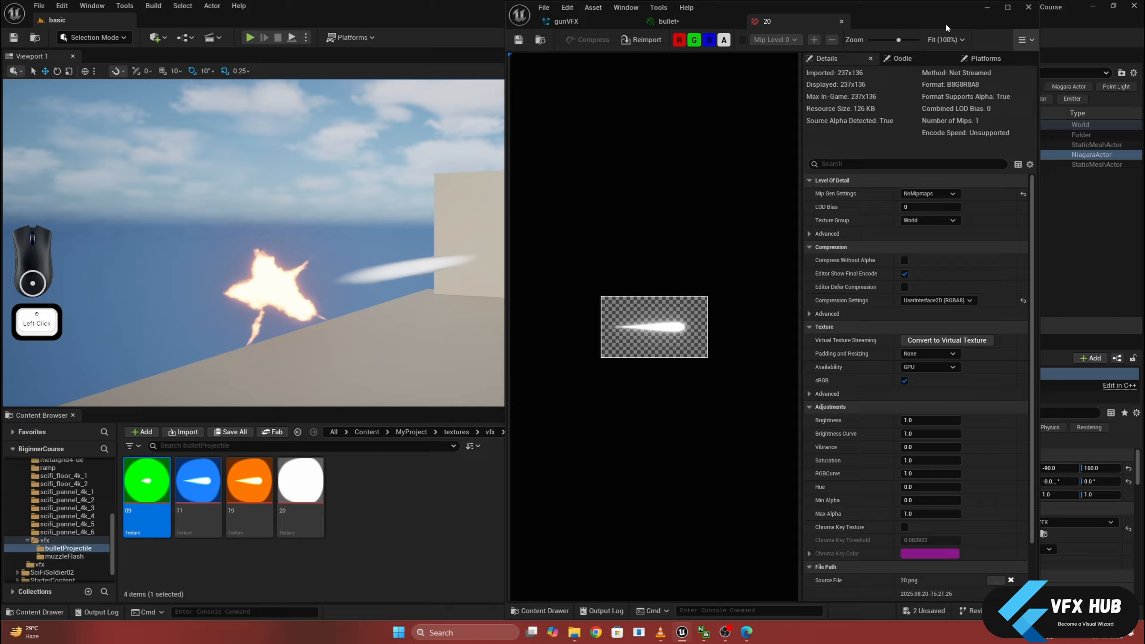
click(842, 21)
- Assign texture 19 from bulletProjectile to the bullet instance's texture parameter and save the instance
drag(272, 540, 651, 341)
drag(907, 166, 908, 165)
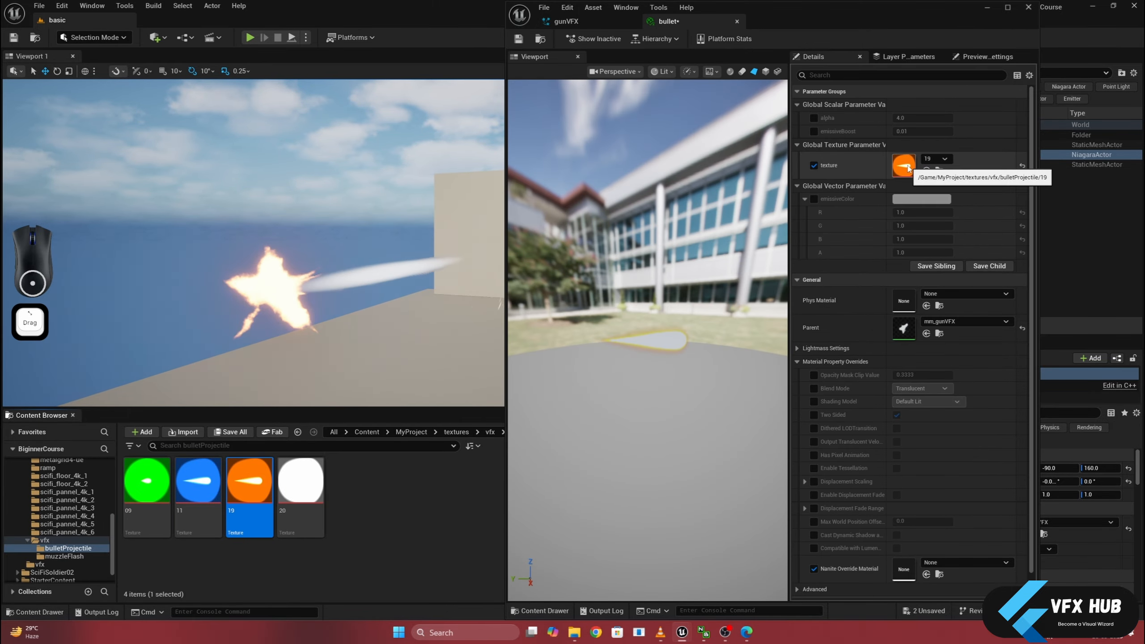
click(518, 38)
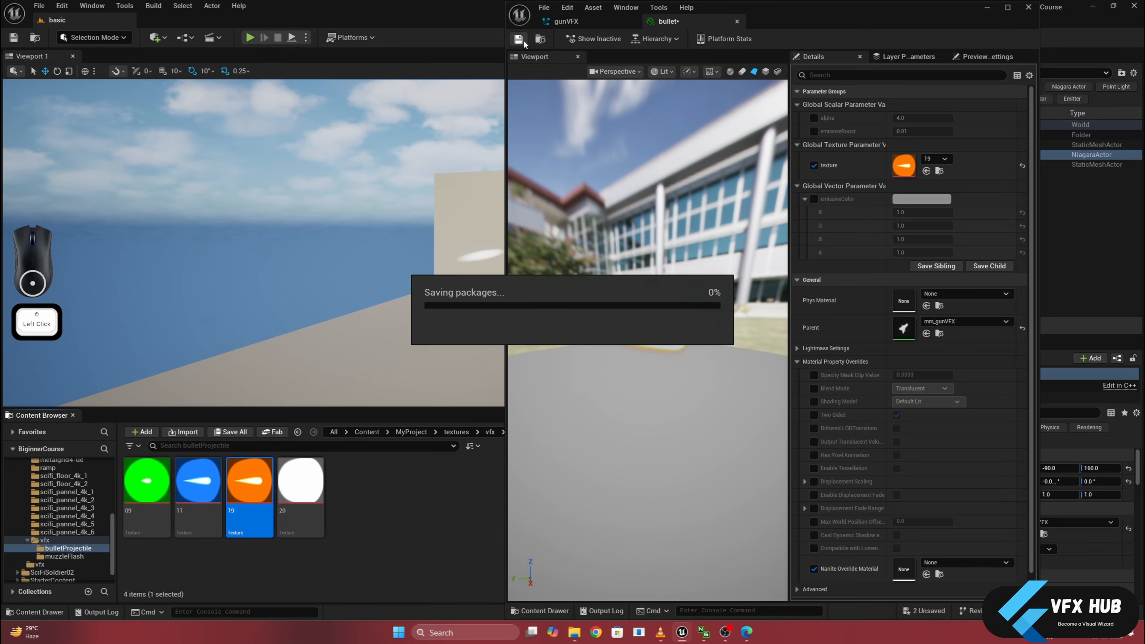
- Assign the bullet material instance from the vfx_shader folder to the bullet emitter's Sprite Renderer in gunVFX
click(599, 23)
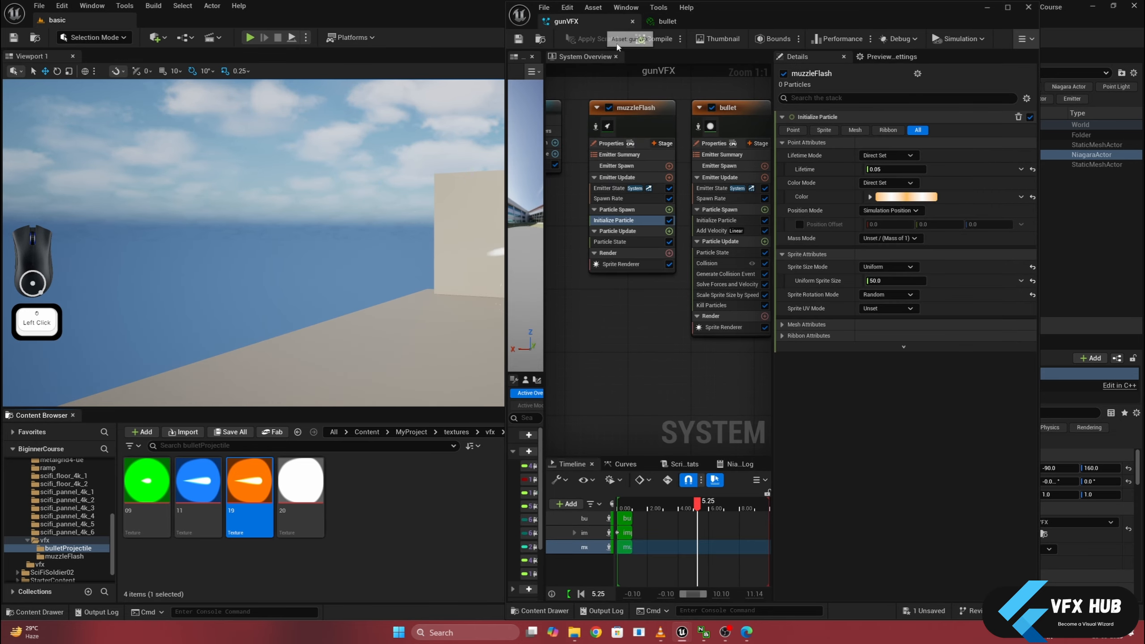
click(726, 328)
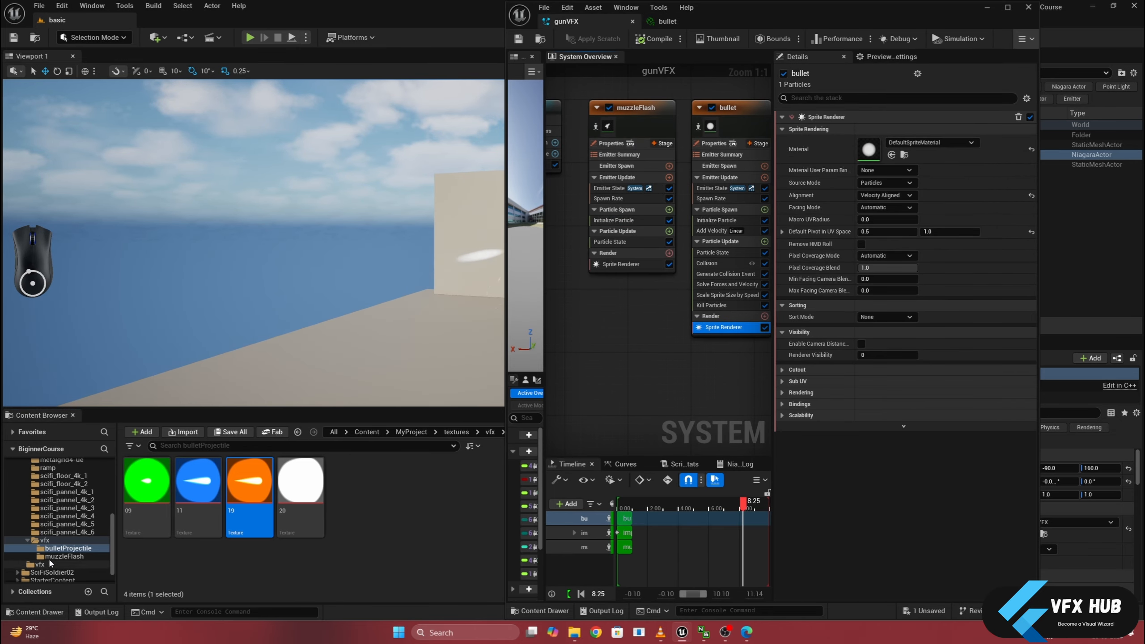
scroll(50, 559, up, 3)
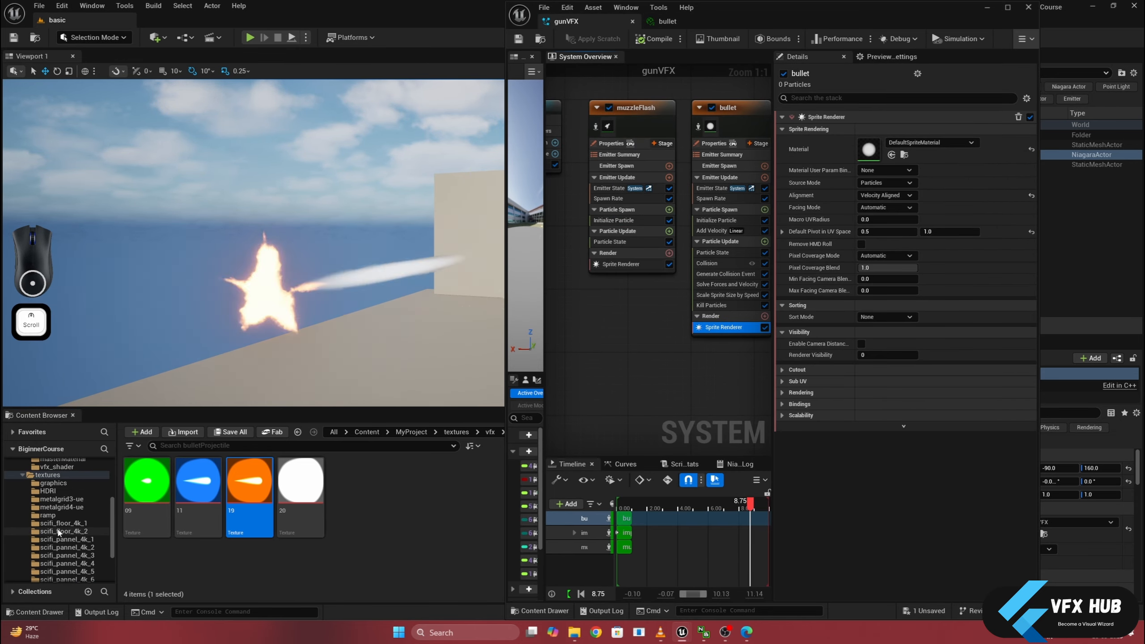
click(62, 470)
drag(146, 480, 827, 210)
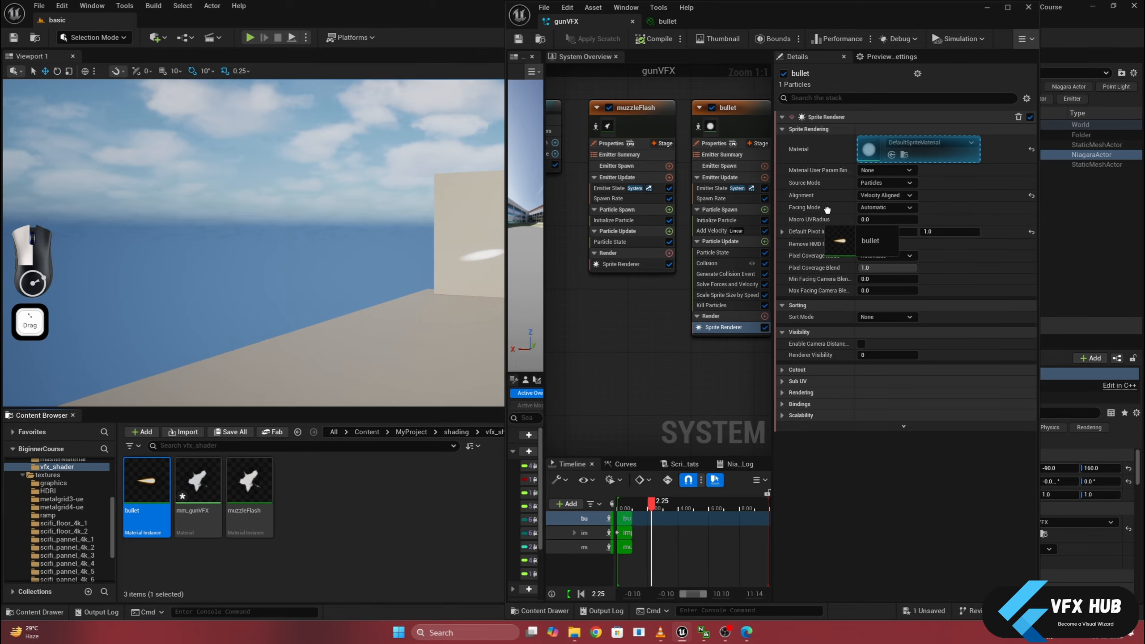
drag(869, 154, 870, 154)
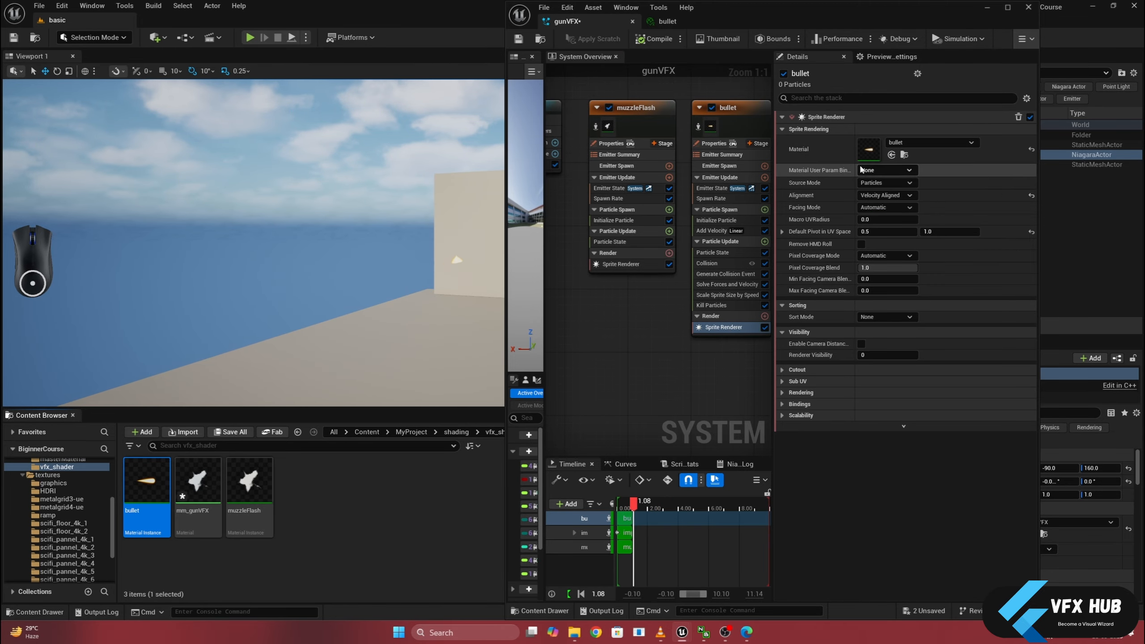
middle_drag(361, 293, 378, 323)
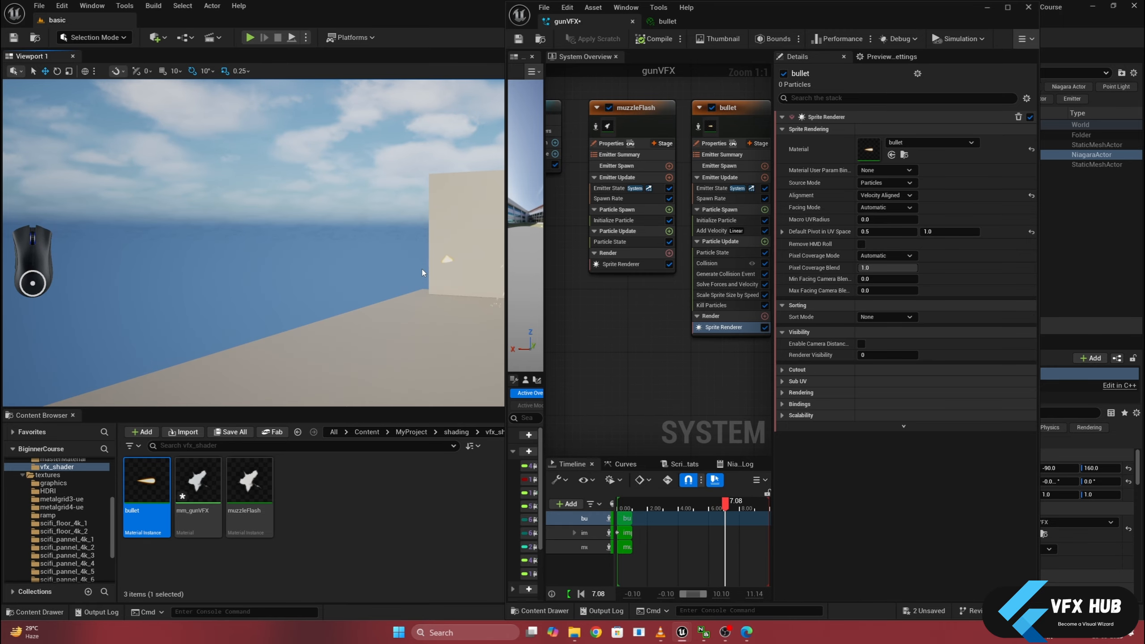
- In the bullet instance's parent material mm_gunVFX, add an MF_Tiling function, connect its Result to the texture's UVs, and save
double_click(147, 481)
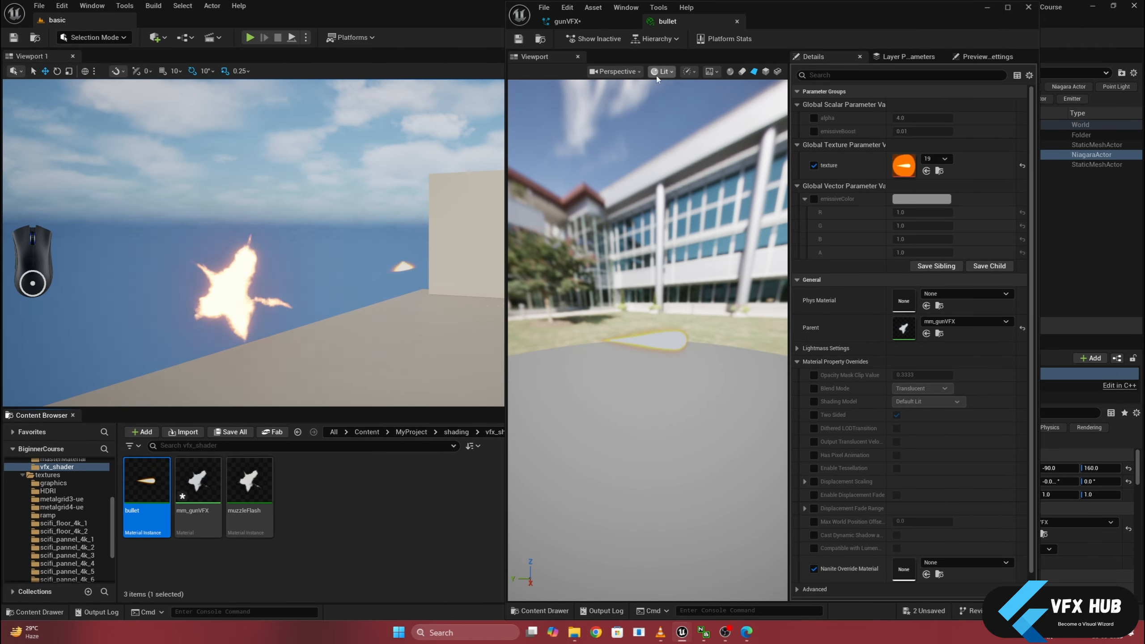
double_click(904, 328)
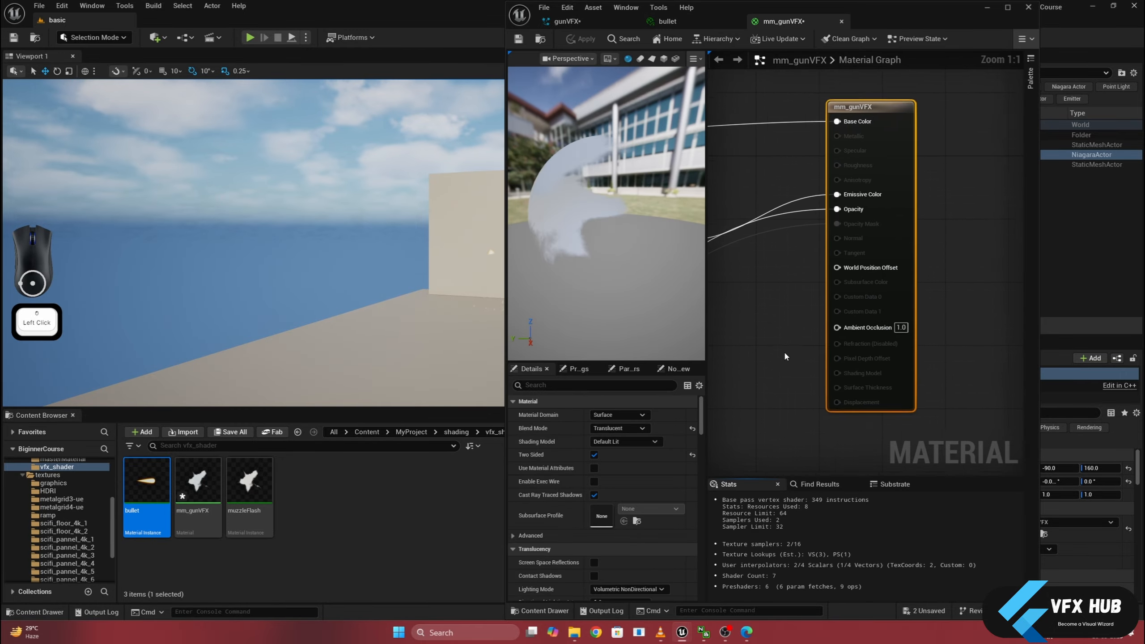
scroll(862, 351, down, 3)
right_drag(861, 351, 1024, 402)
scroll(915, 383, down, 3)
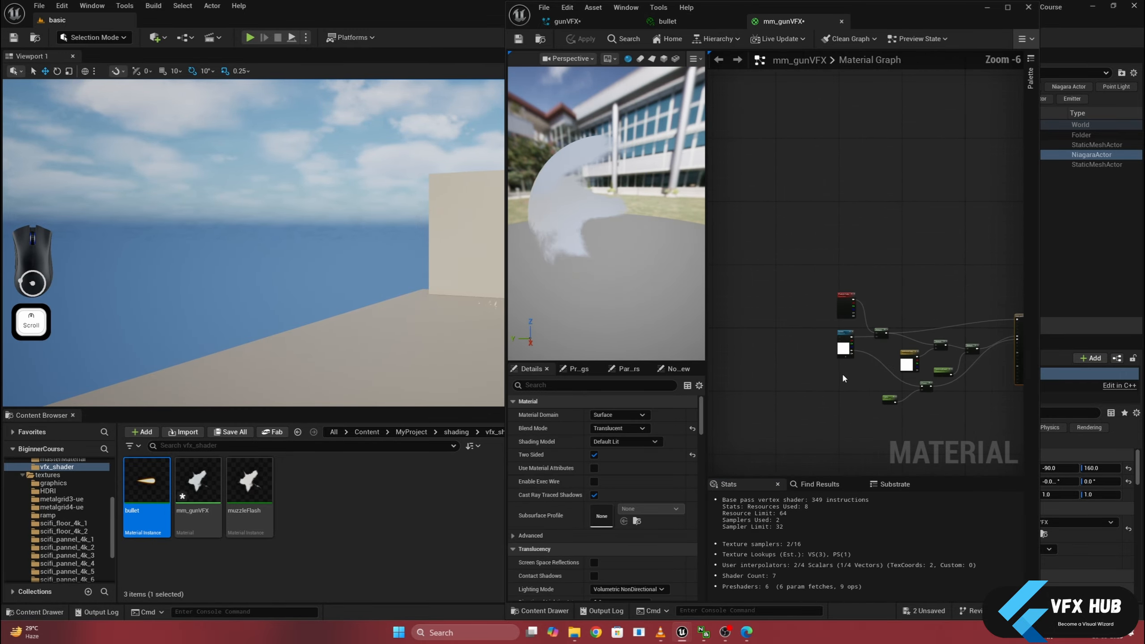
right_drag(844, 378, 882, 387)
scroll(874, 355, up, 3)
right_click(838, 326)
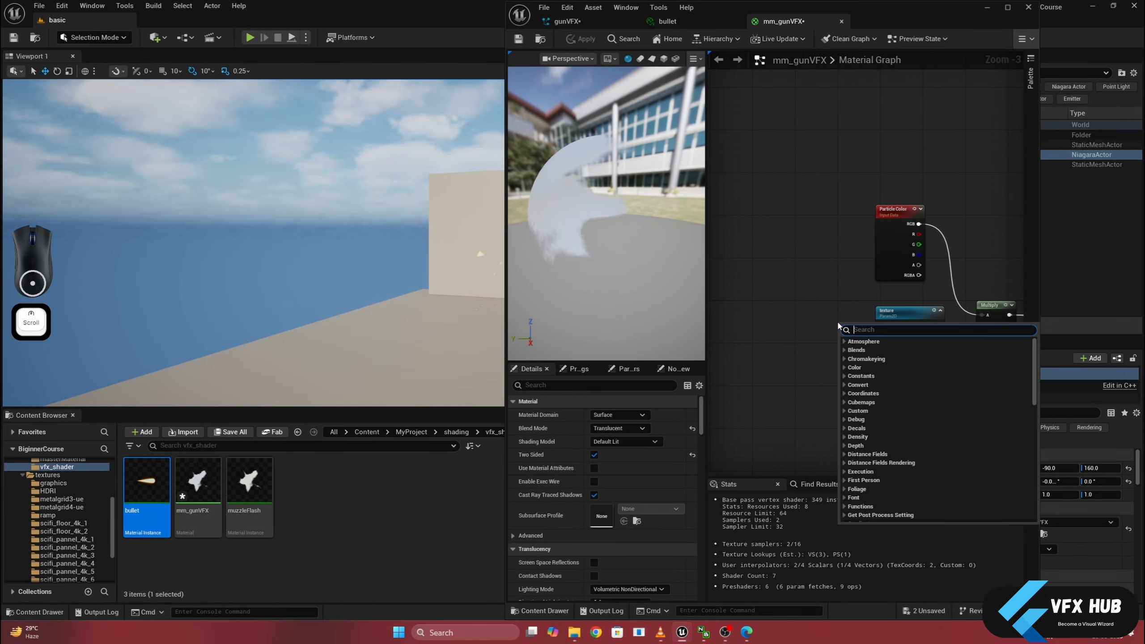
text(mf_ti)
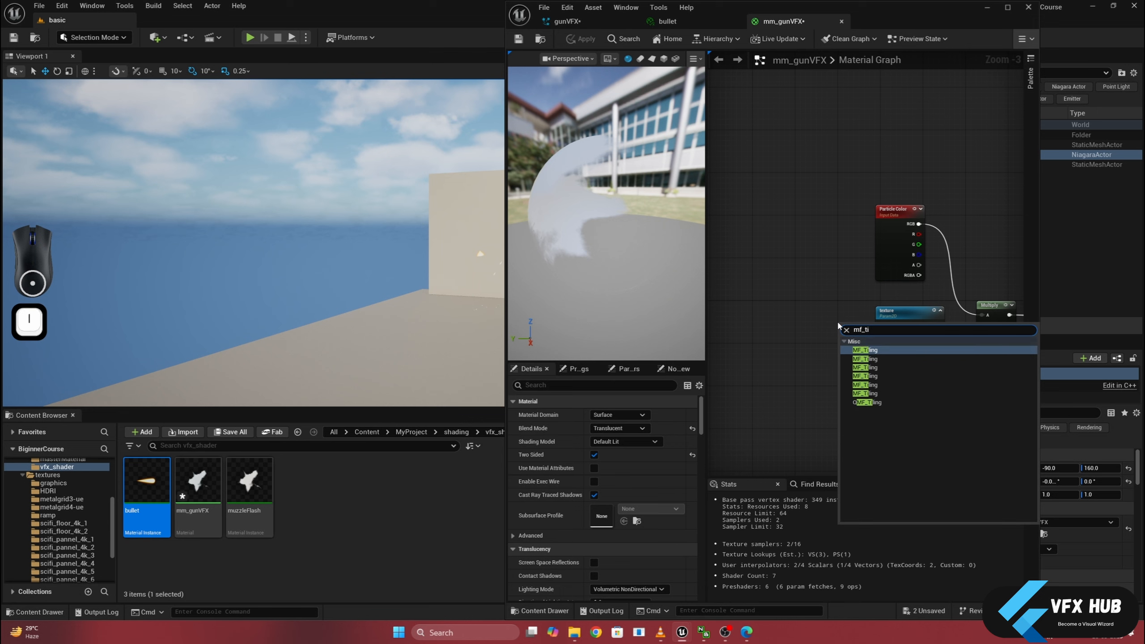
click(864, 350)
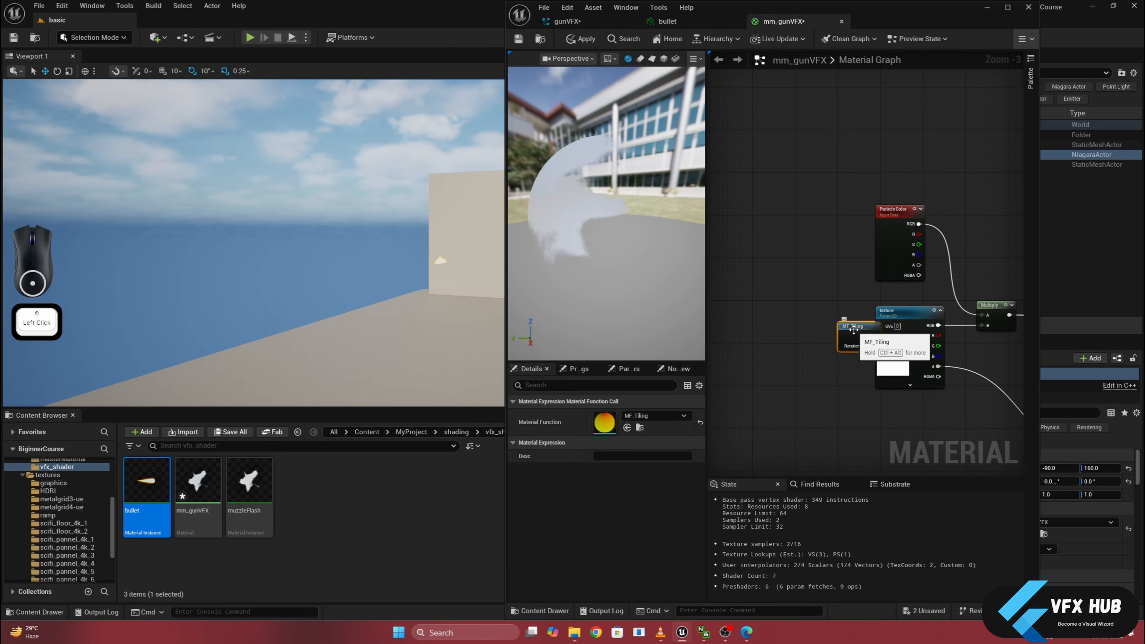
drag(825, 326, 886, 326)
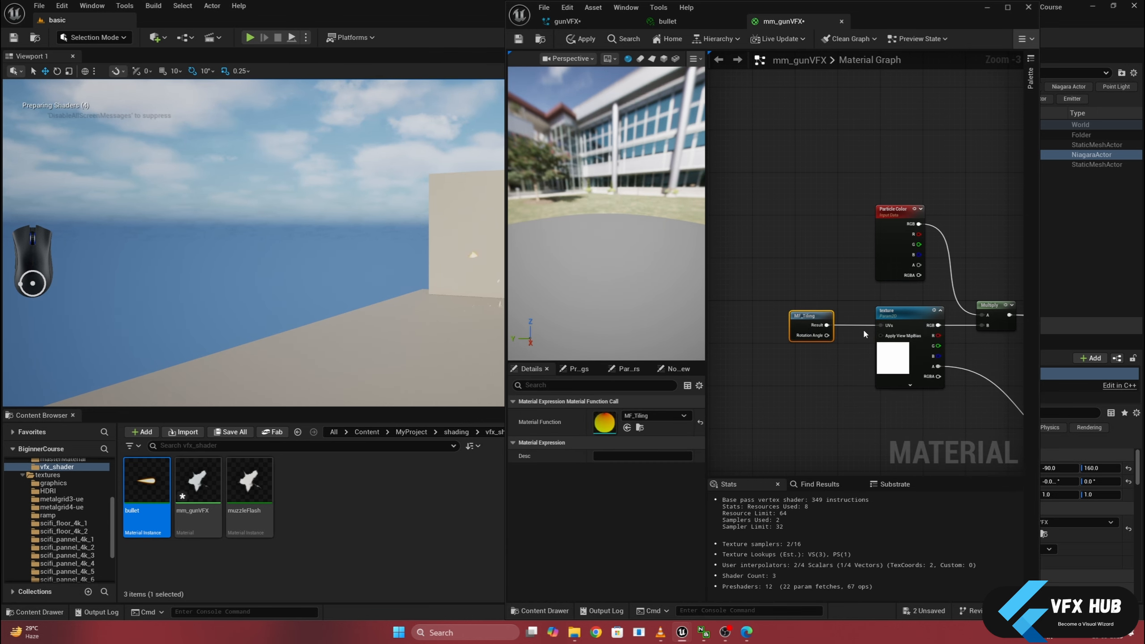
click(519, 41)
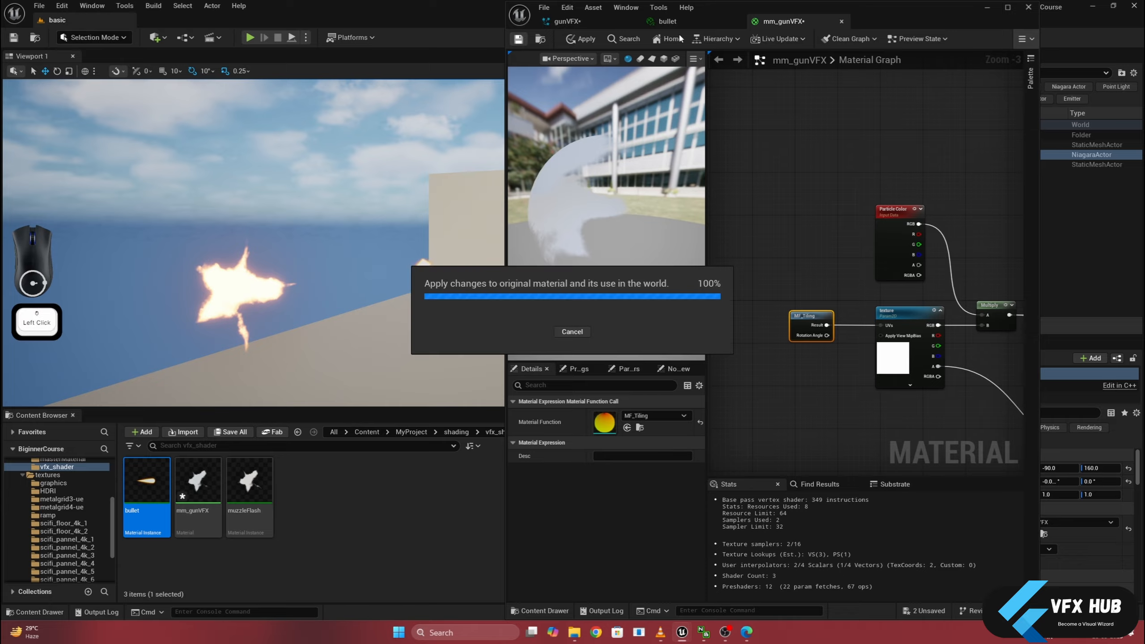
- Override the bullet material instance's Rotation Angle with 0.25 and save the instance
click(682, 21)
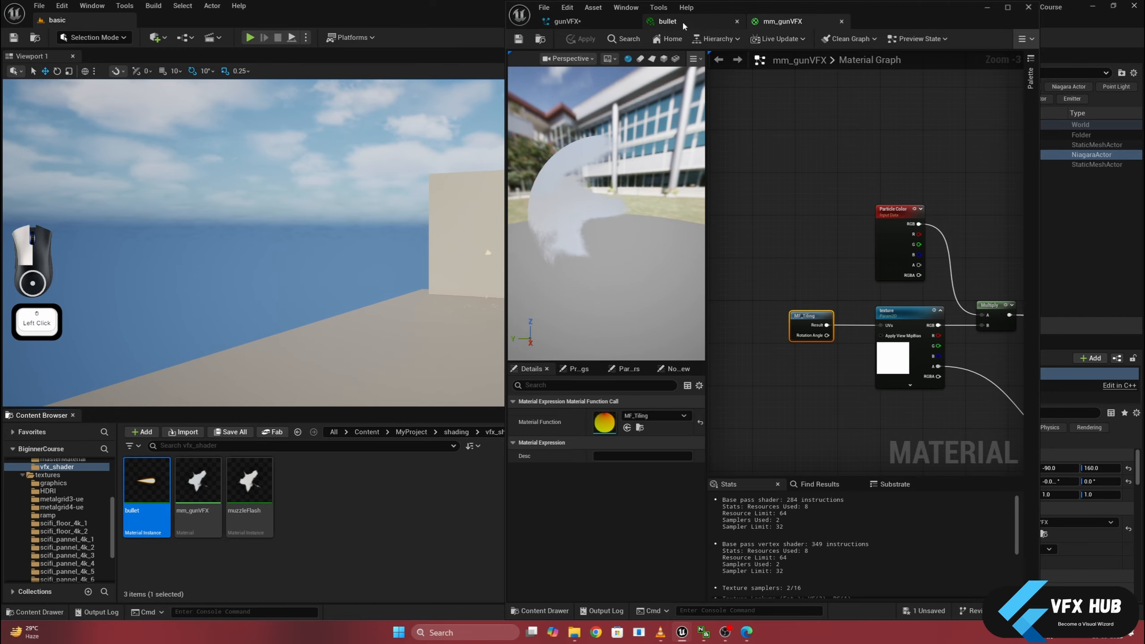
click(477, 254)
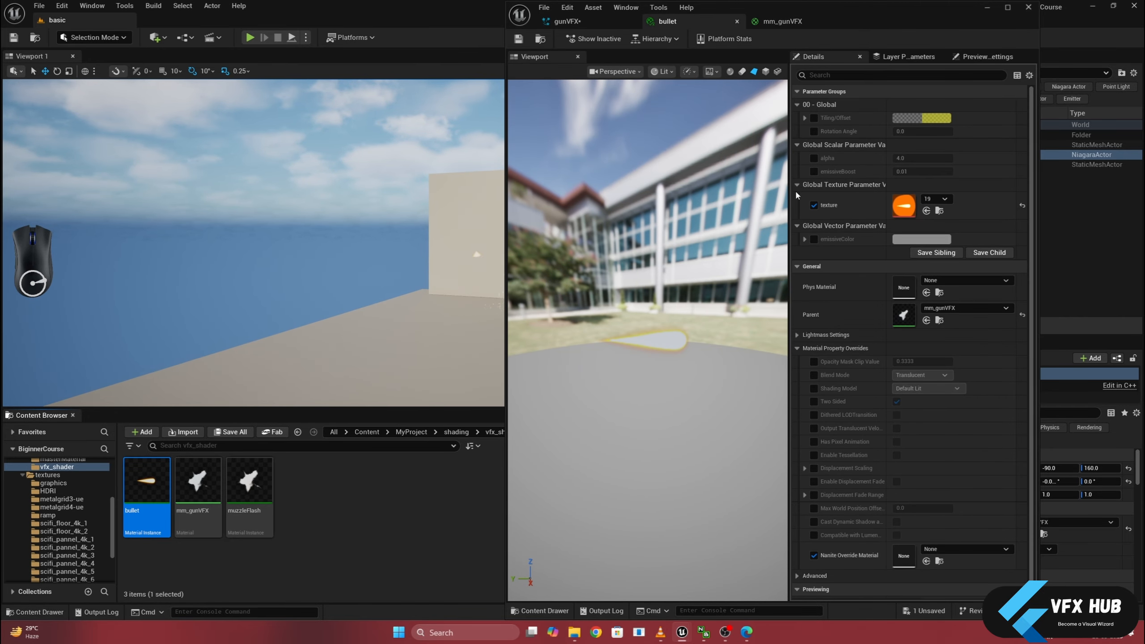
click(819, 132)
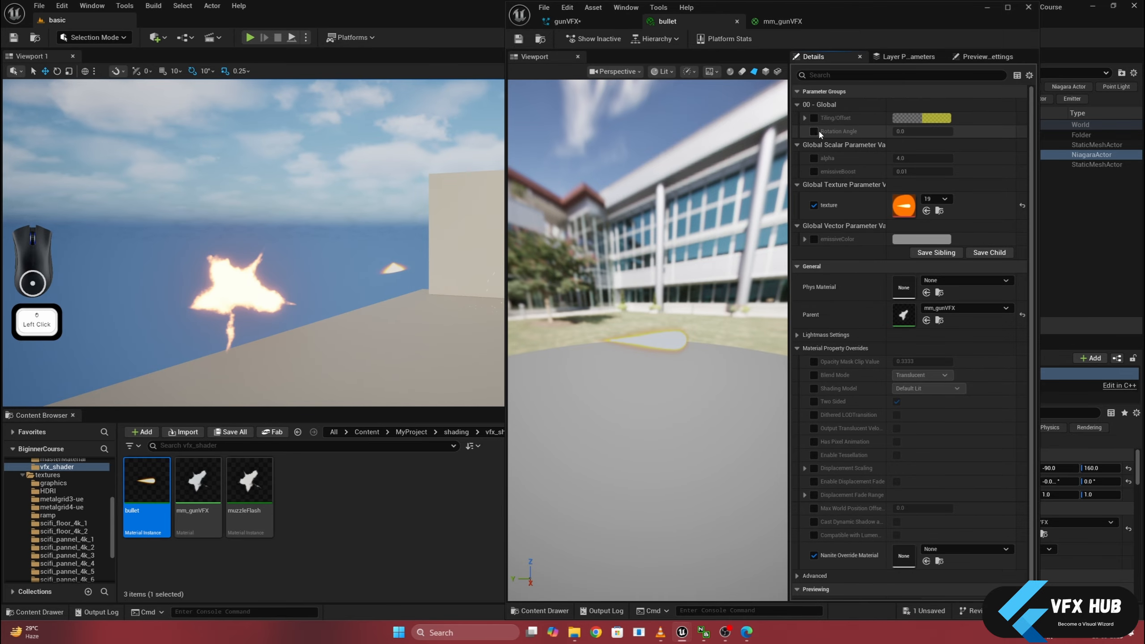
click(815, 131)
key(Delete)
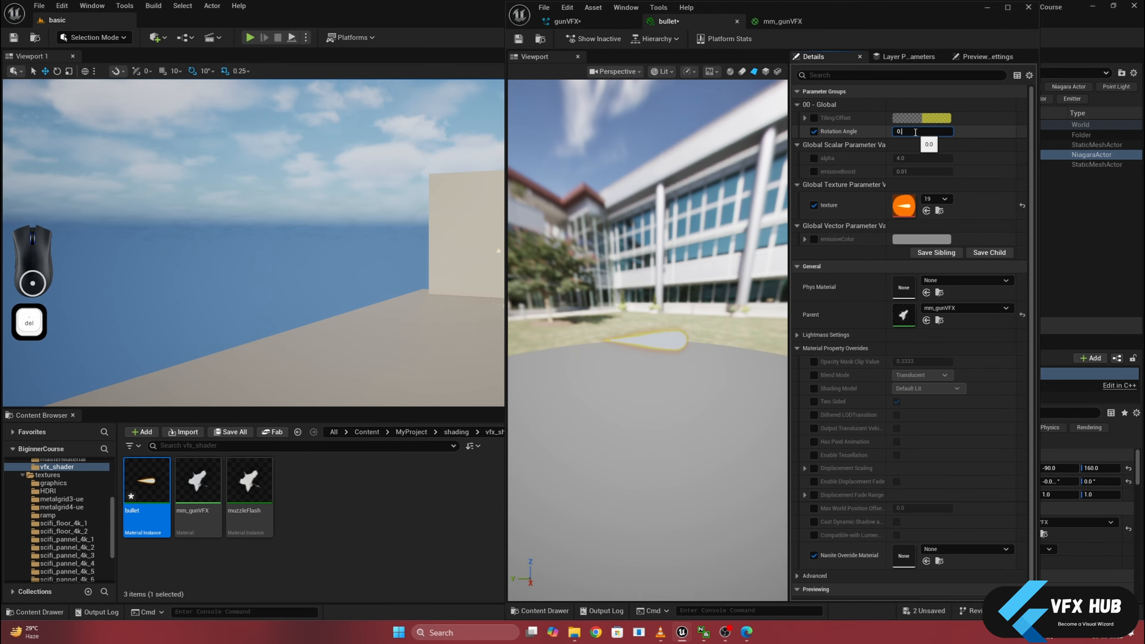
text(.25)
key(Return)
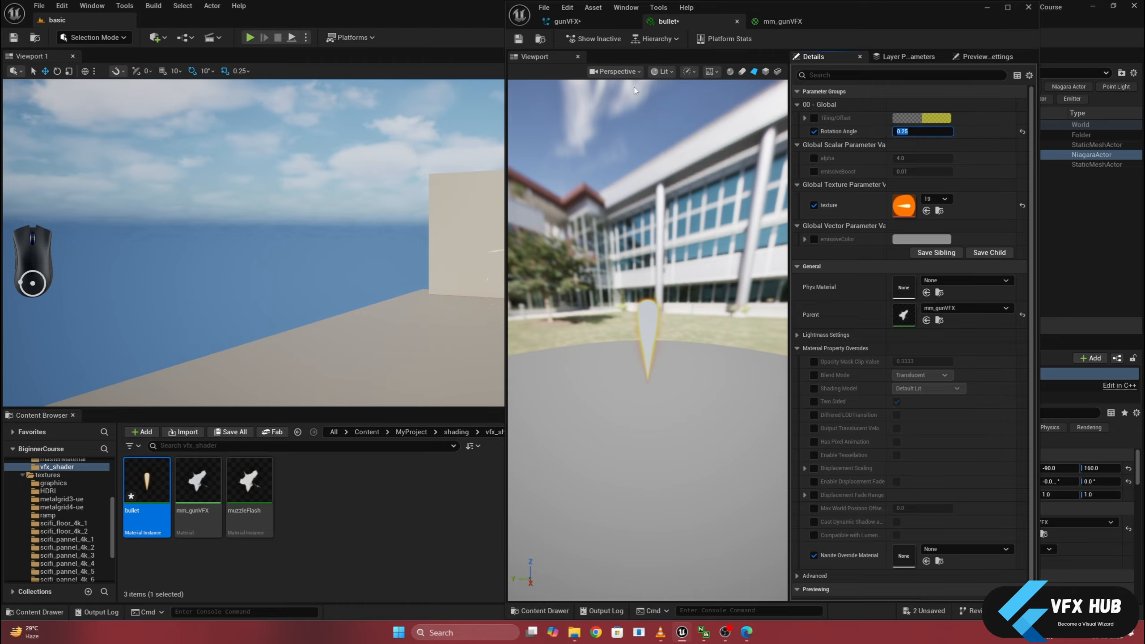
alt+drag(398, 239, 379, 241)
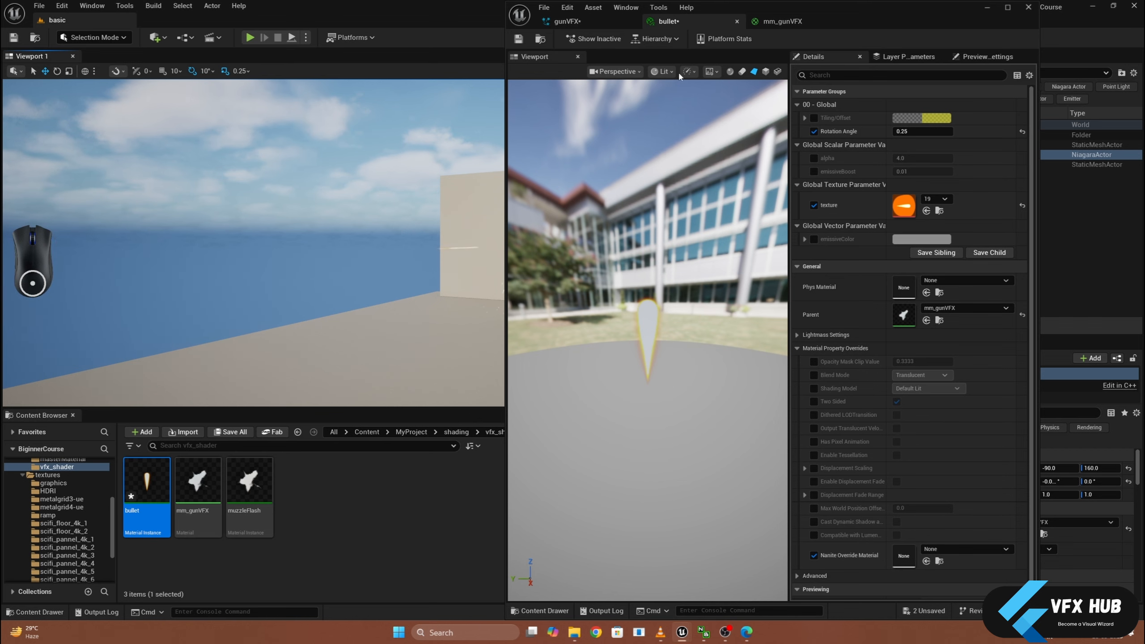
click(516, 41)
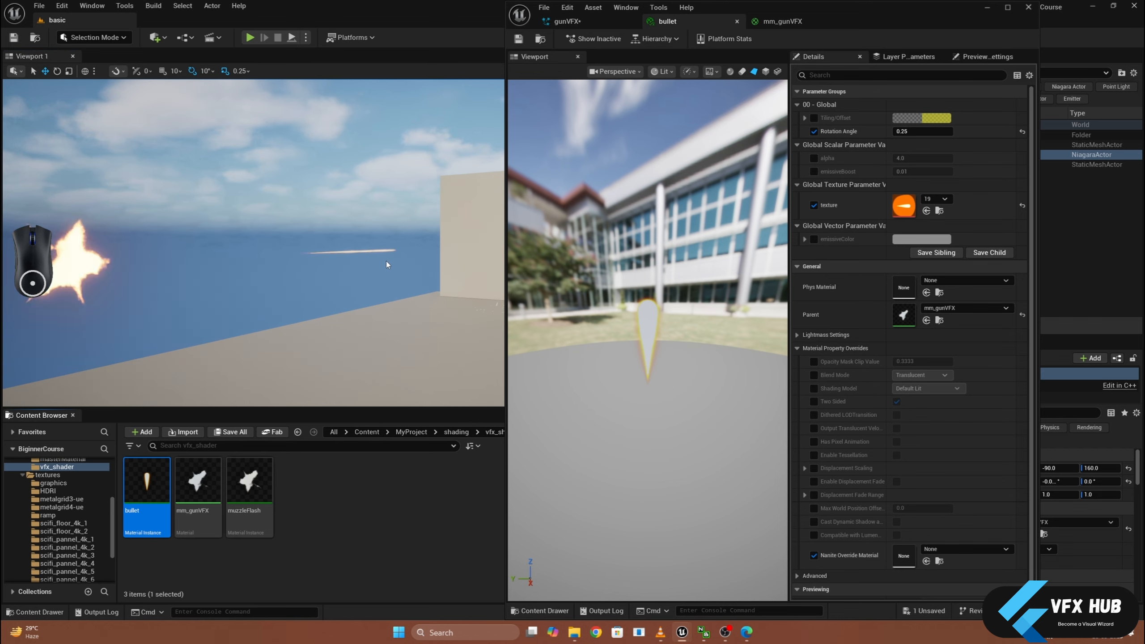
mouse_move(406, 223)
alt+mouse_down()
mouse_move(311, 221)
mouse_move(386, 213)
alt+mouse_up()
- Try an X value of 2.0 for Min and Max Scale Factor in the bullet emitter's Scale Sprite Size by Speed
click(568, 21)
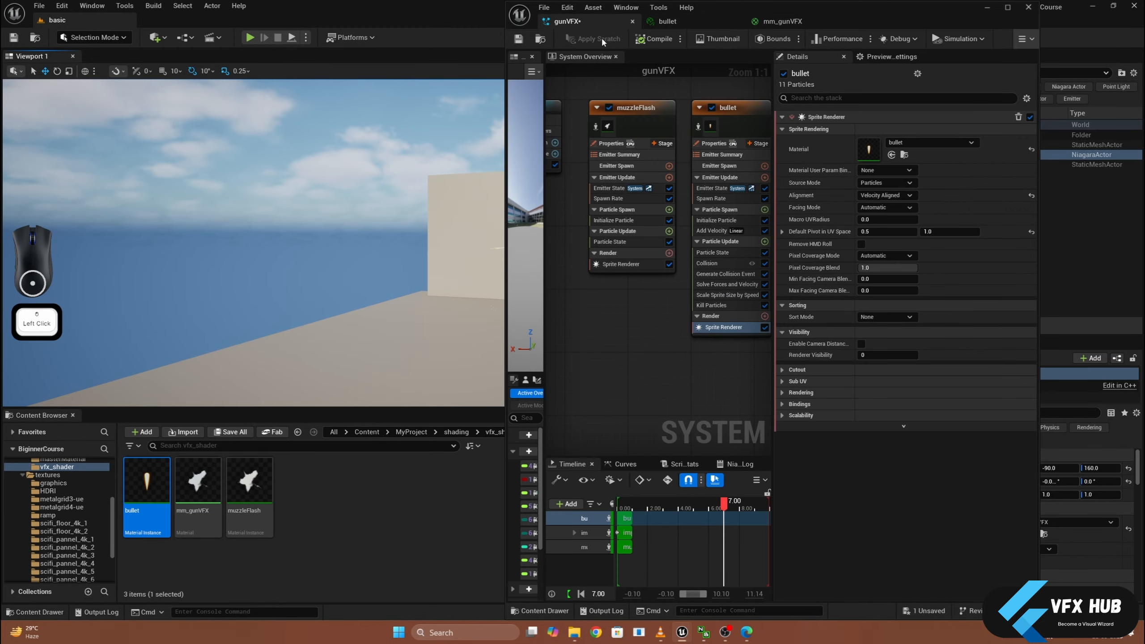
click(725, 295)
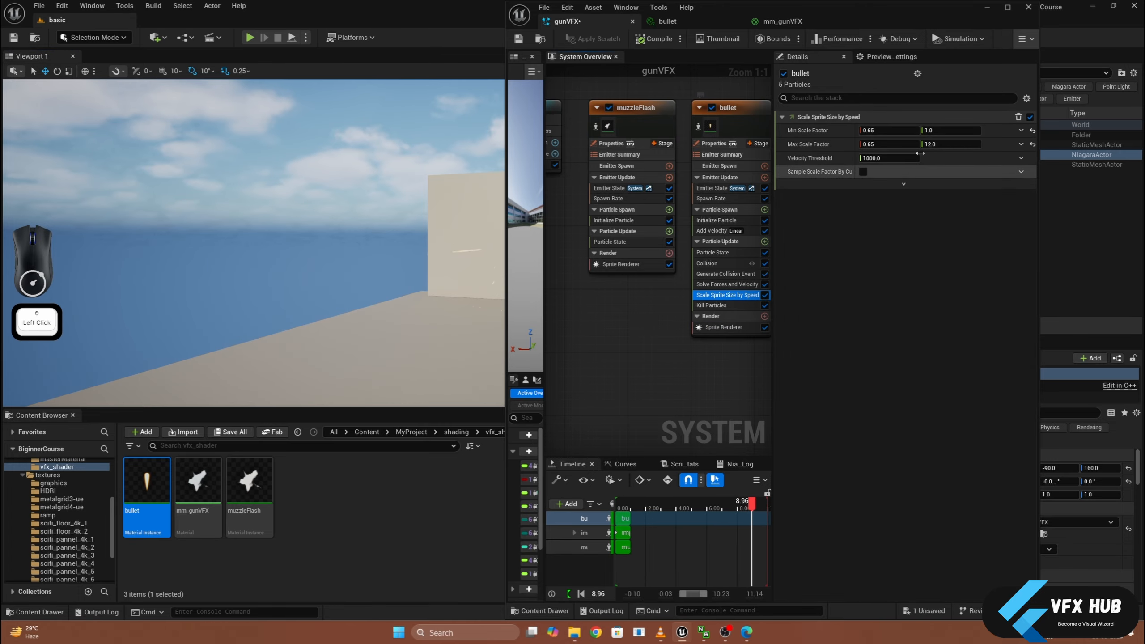
click(934, 145)
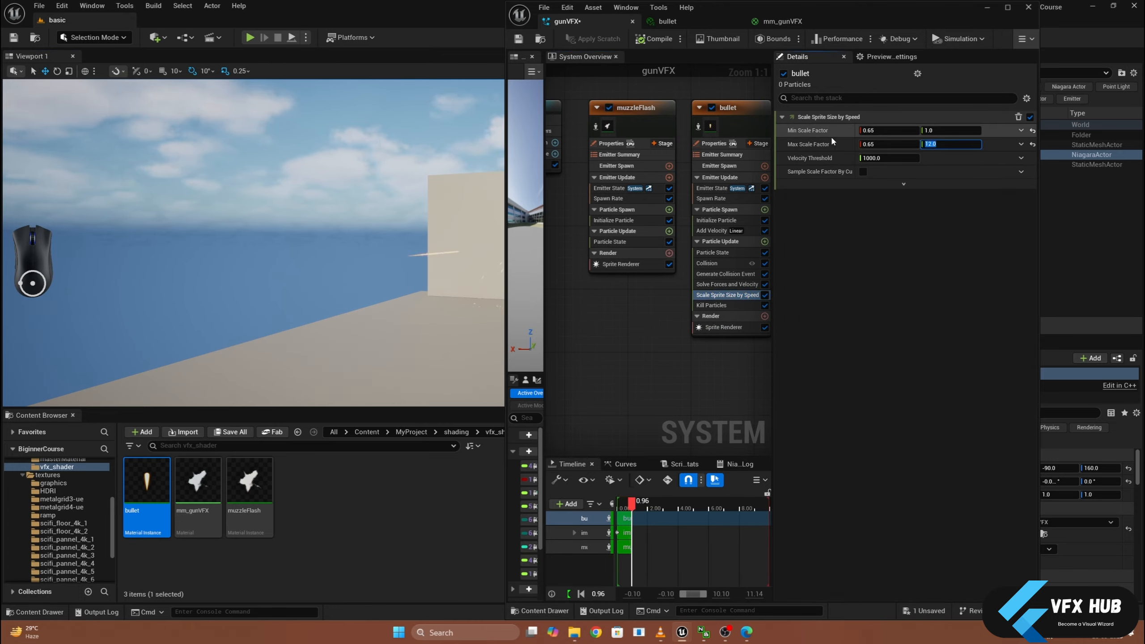
click(885, 131)
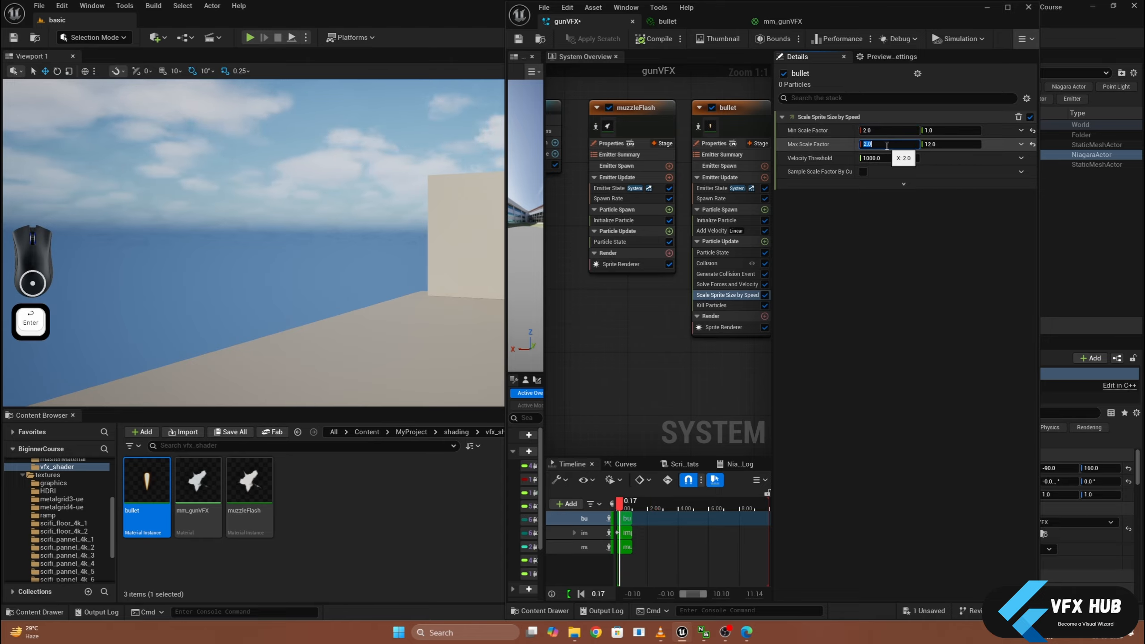
mouse_move(316, 235)
alt+mouse_down()
mouse_move(338, 239)
mouse_move(302, 235)
alt+mouse_up()
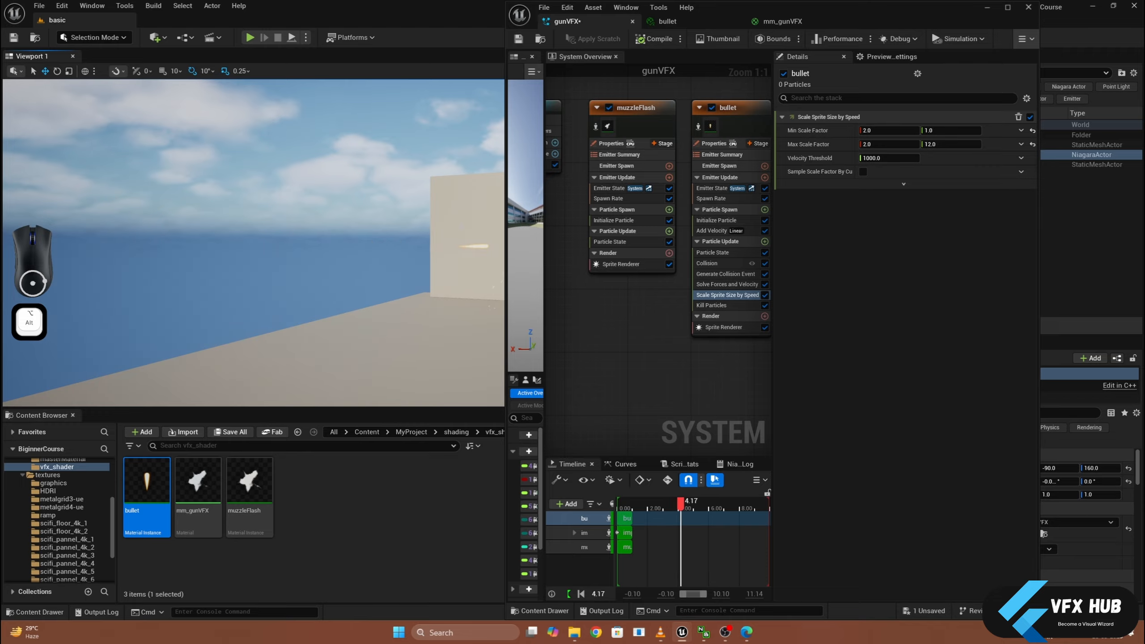
- Restore the X value of both Min and Max Scale Factor to 0.65 in Scale Sprite Size by Speed
click(873, 130)
text(0.)
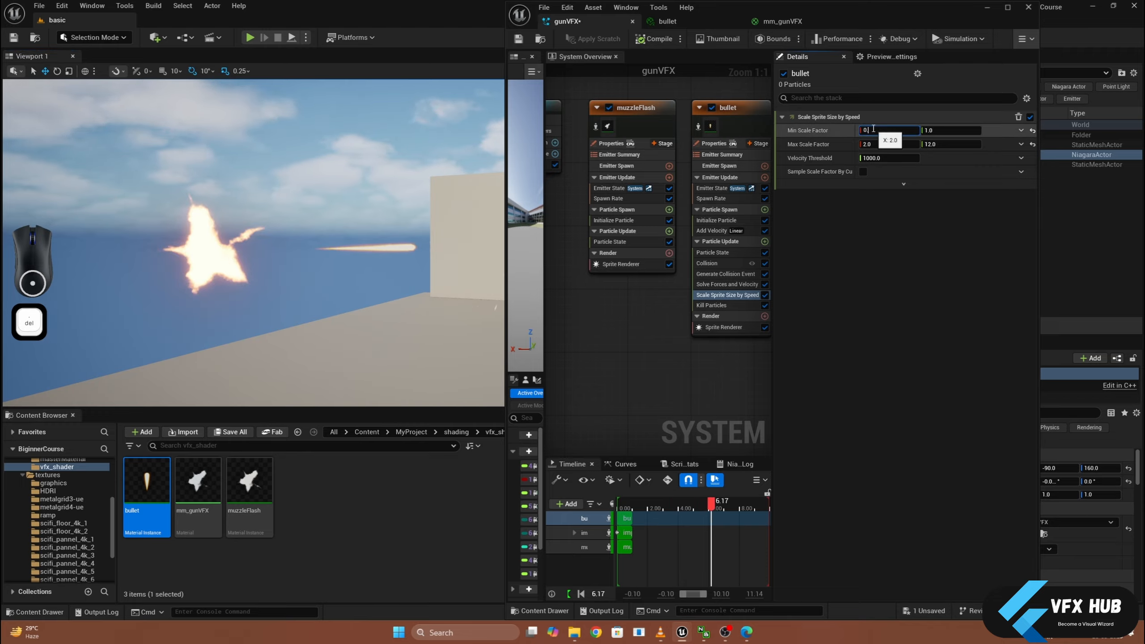
text(5)
key(Return)
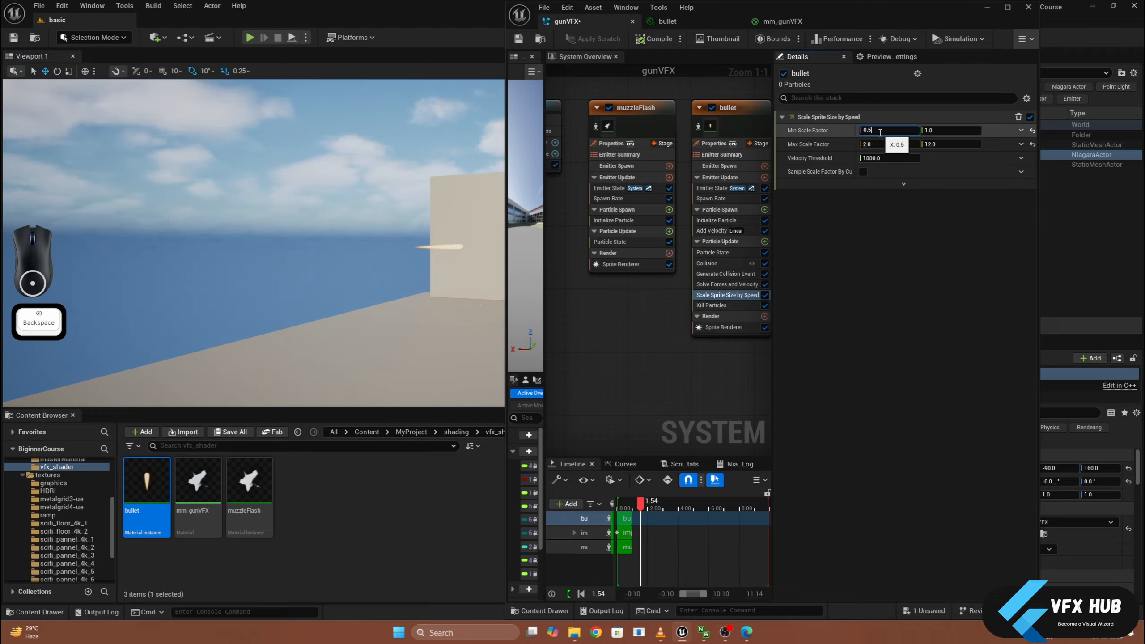
key(BackSpace)
text(65)
key(Return)
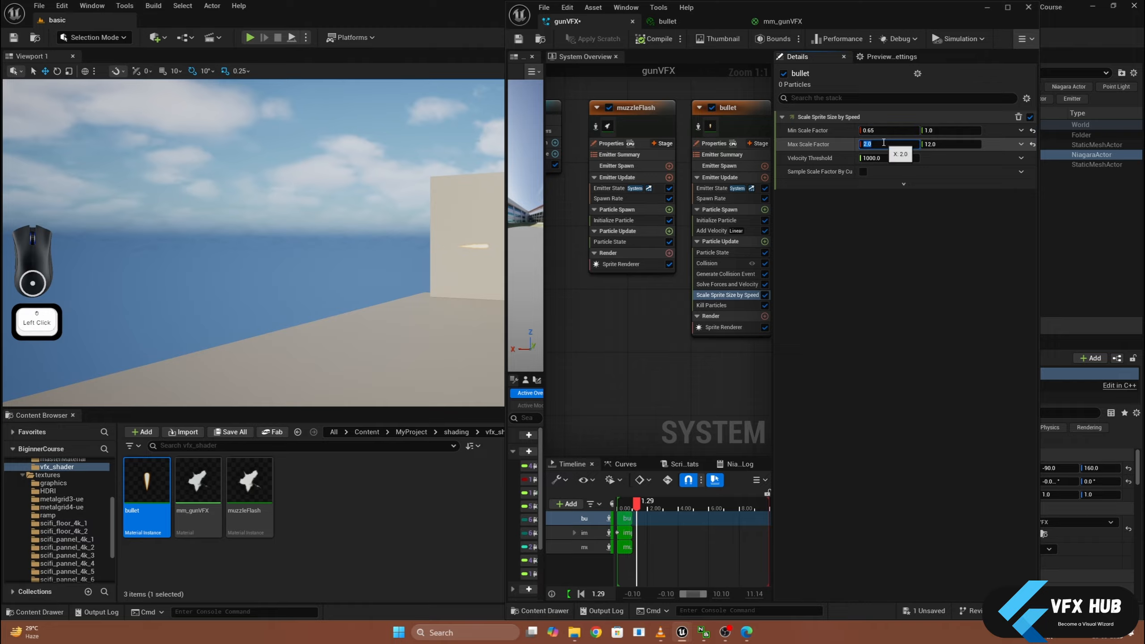
text(0.65)
key(Return)
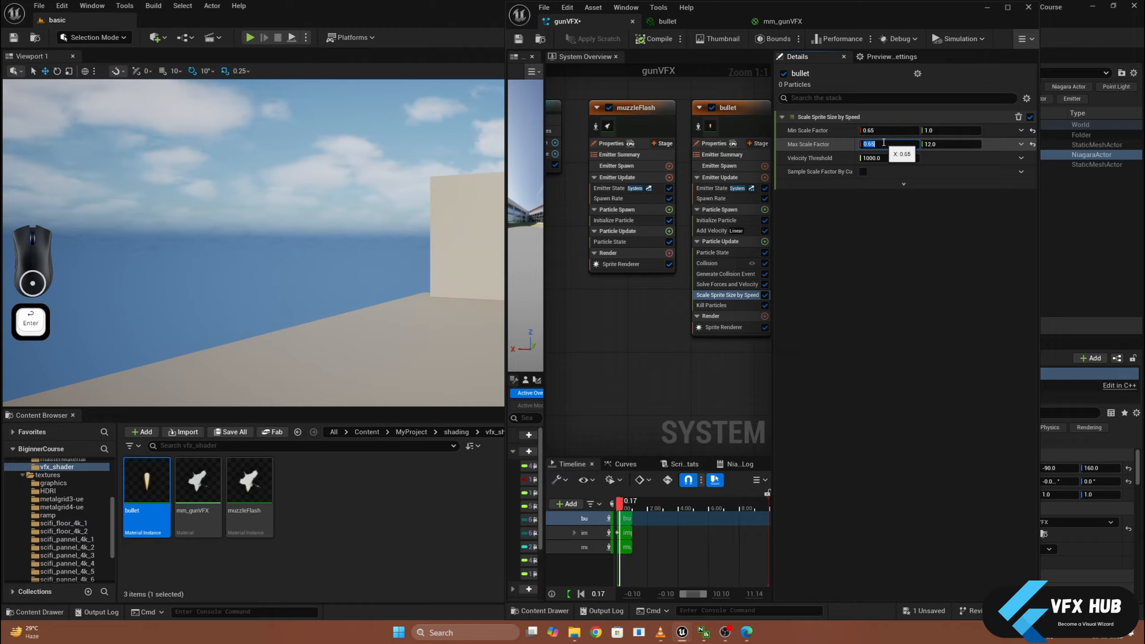
- Save the gunVFX system and close the gunVFX, bullet and mm_gunVFX editors
alt+drag(267, 330, 241, 332)
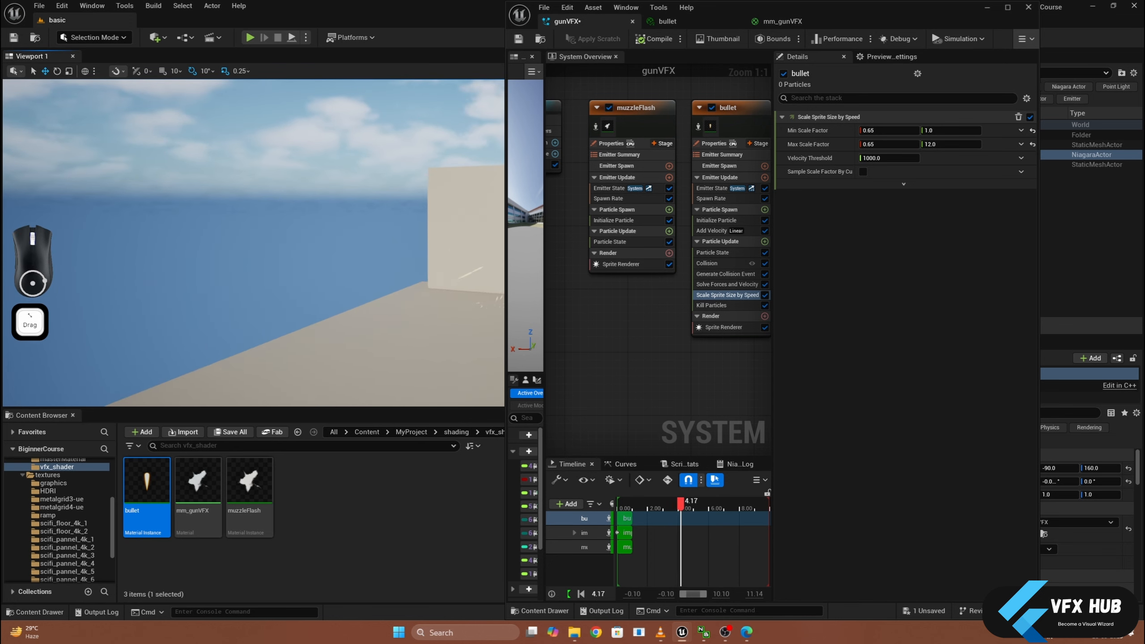
middle_drag(241, 332, 254, 332)
alt+drag(258, 333, 238, 321)
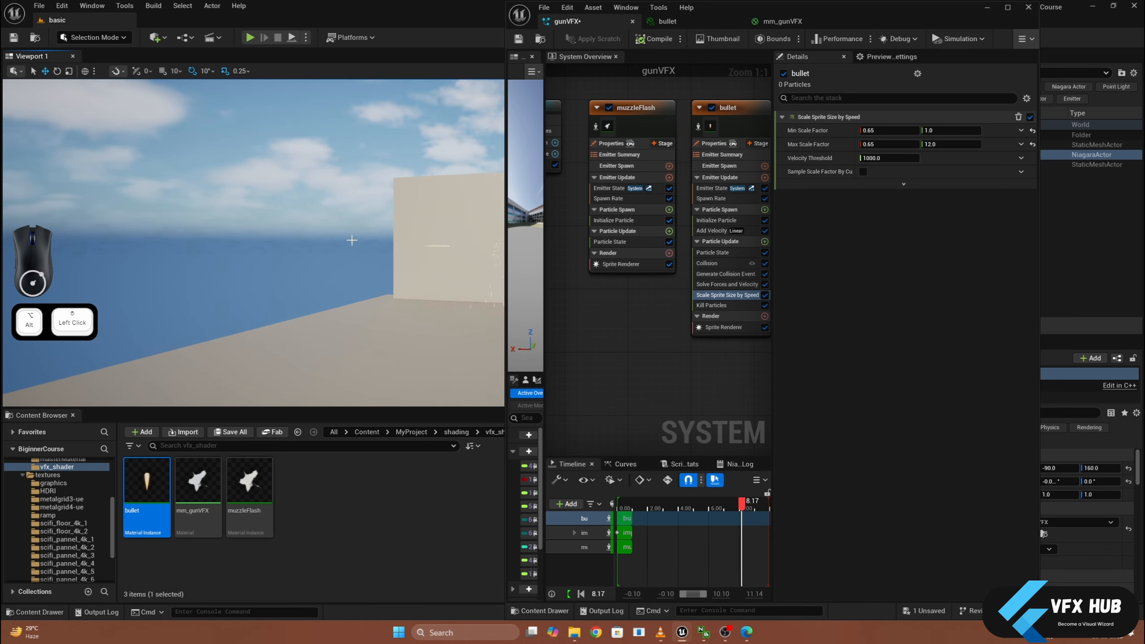
click(518, 39)
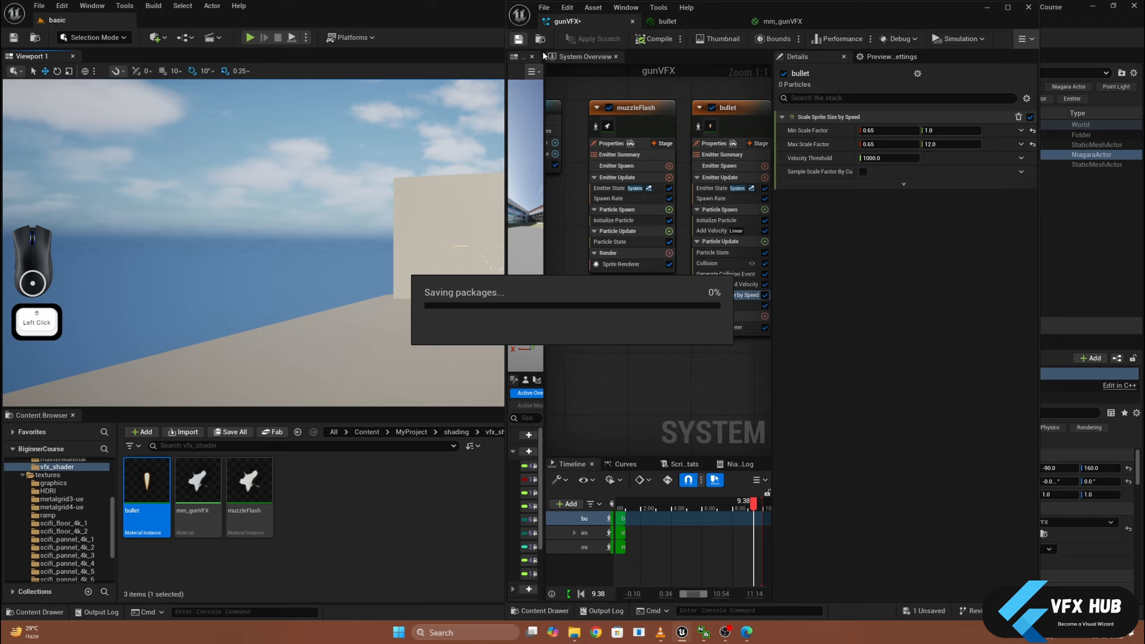
click(634, 22)
click(634, 22)
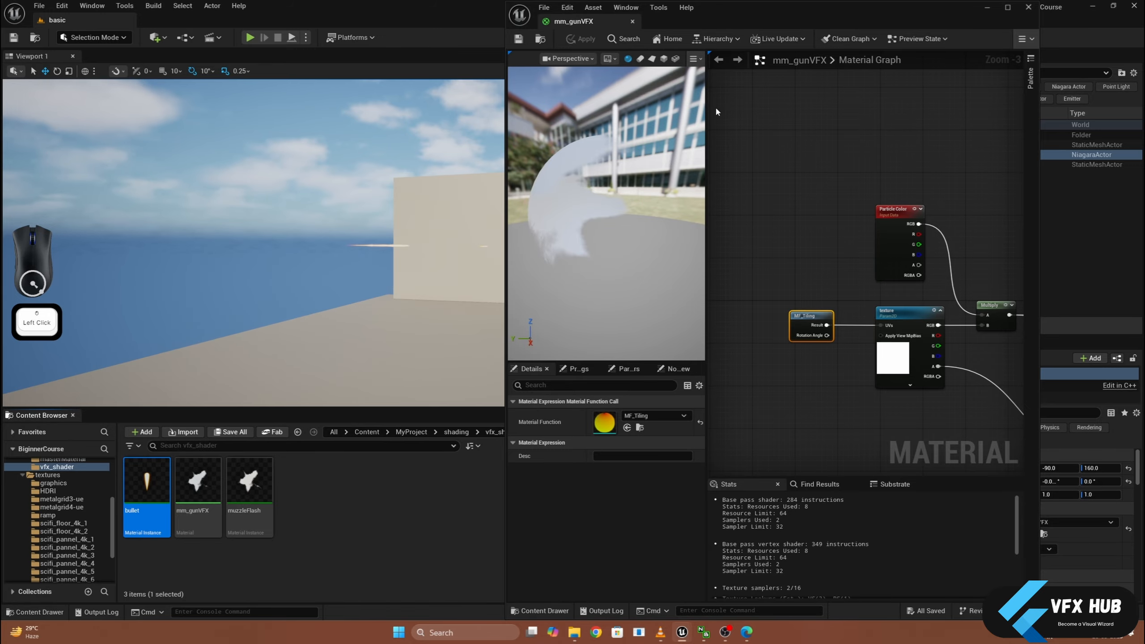
click(632, 21)
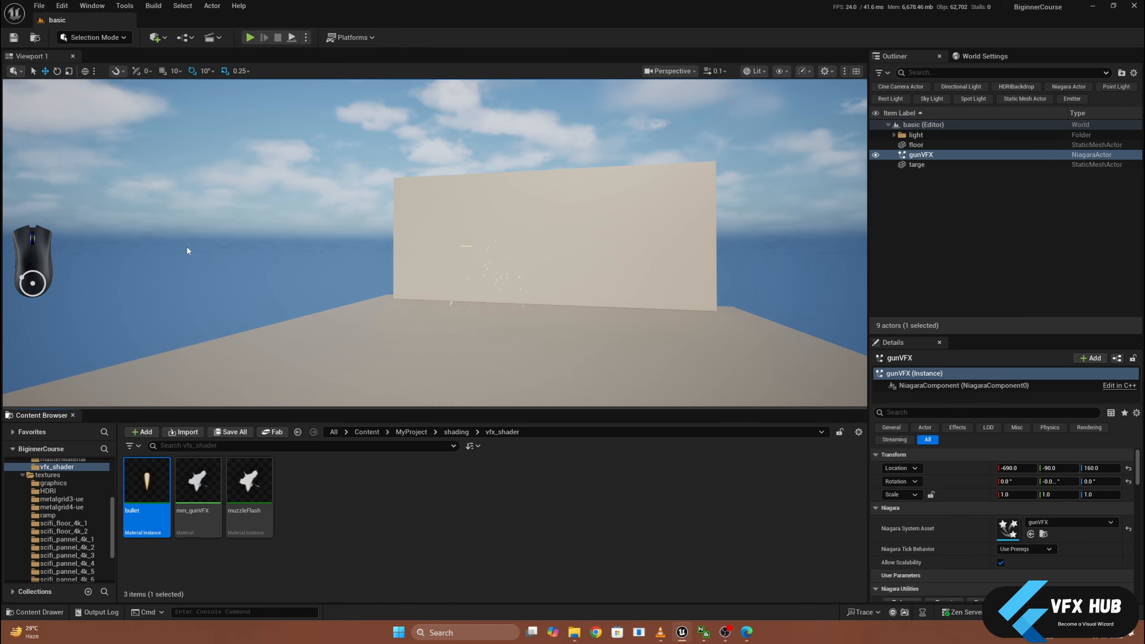
- Open the gunVFX system and bring up the impact emitter's Sprite Renderer settings
click(162, 252)
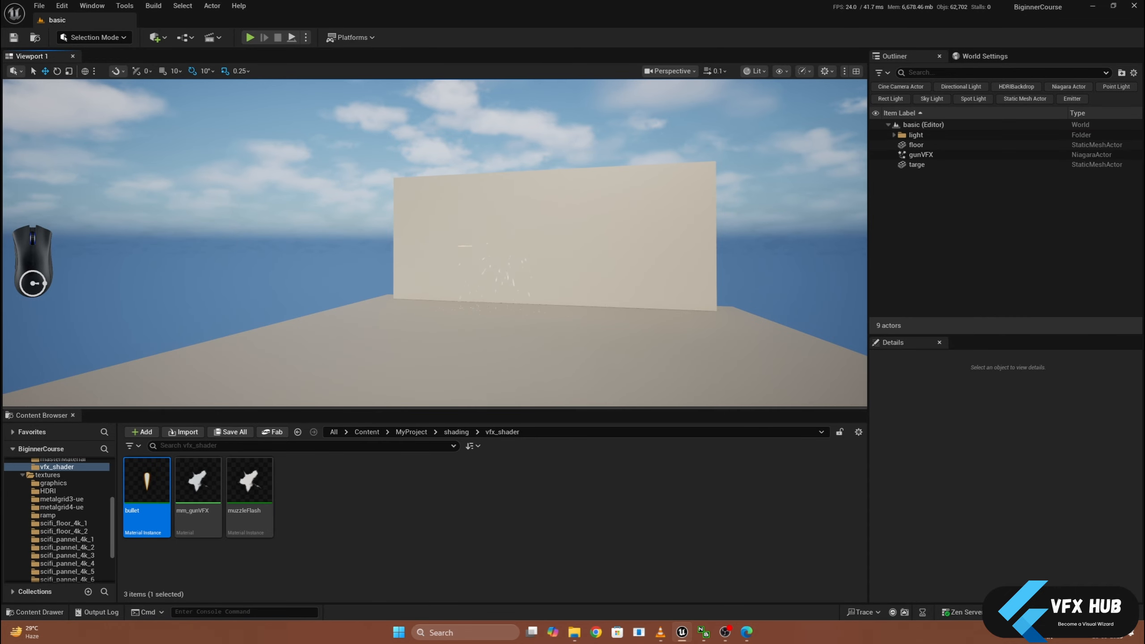
key(g)
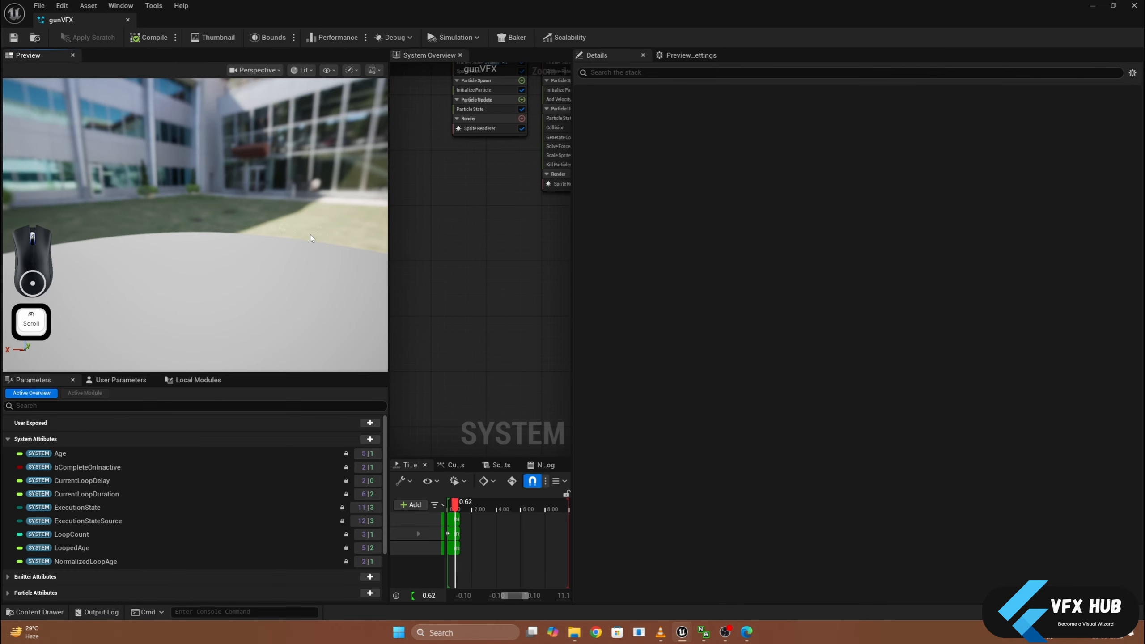
key(f)
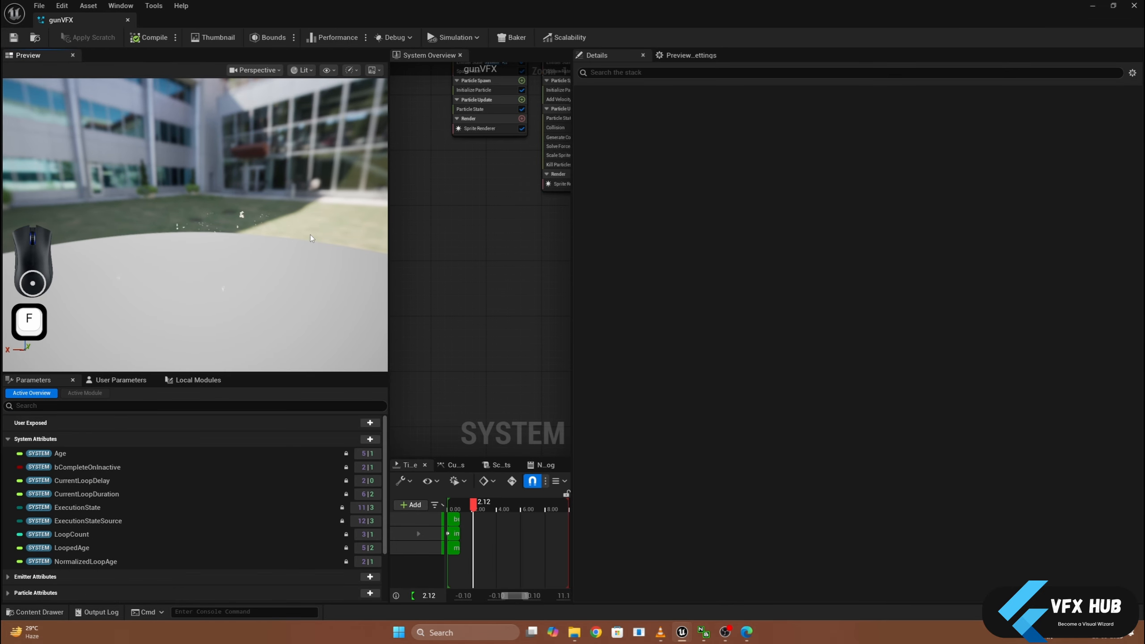
right_drag(506, 256, 470, 300)
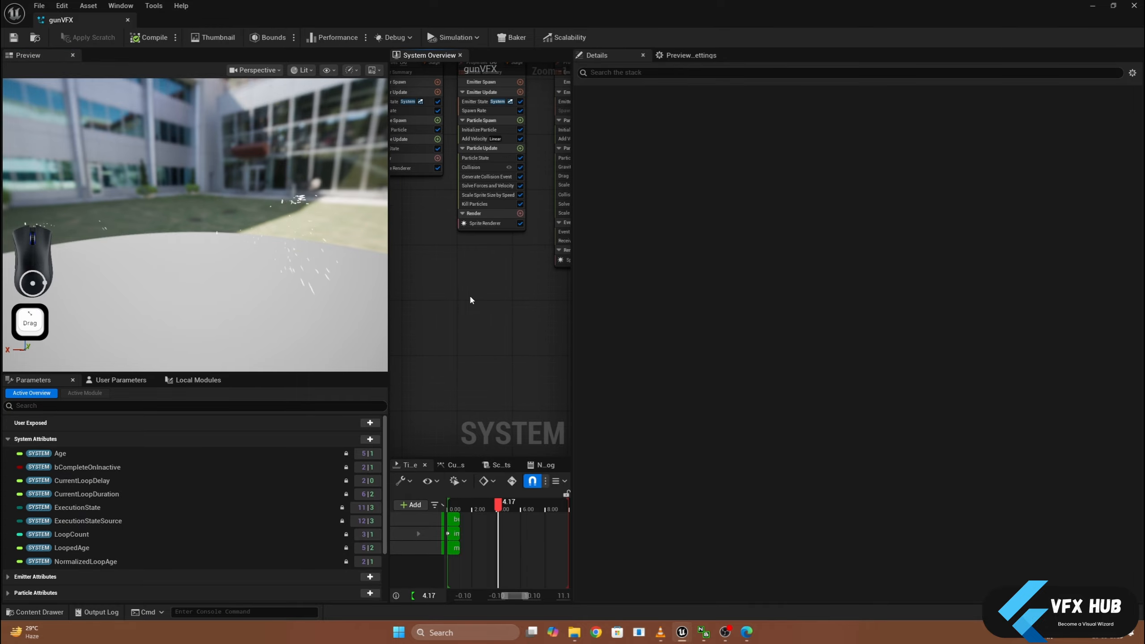
right_drag(555, 320, 428, 365)
click(442, 333)
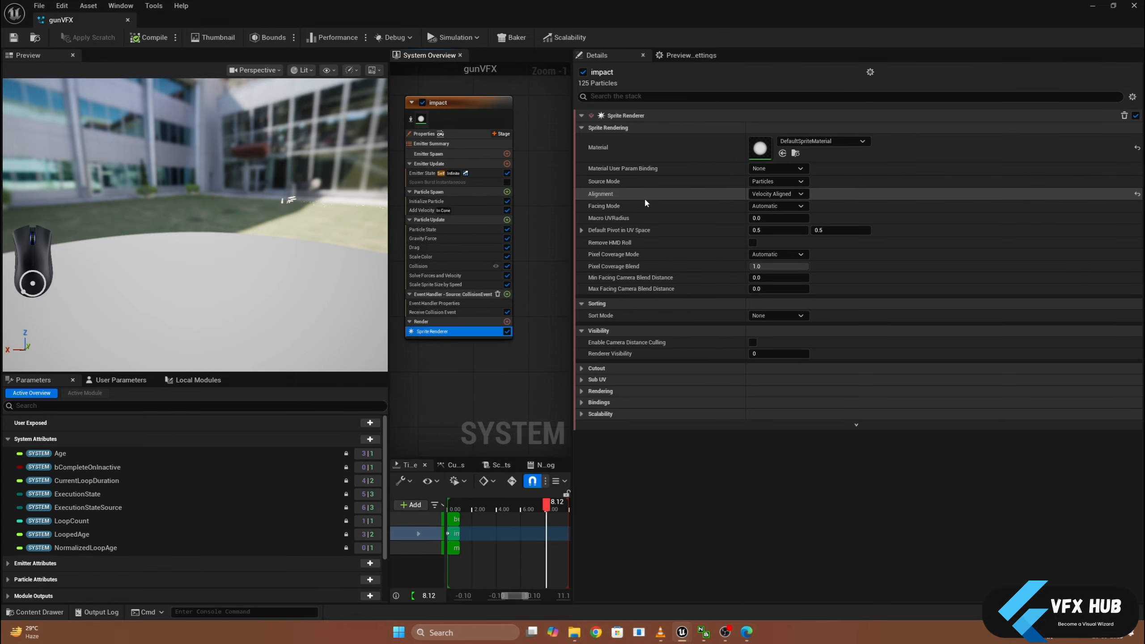
- Set the impact emitter's Initialize Particle color to Red 250, Green 125, Blue 25, and save and close the gunVFX system
mouse_move(438, 232)
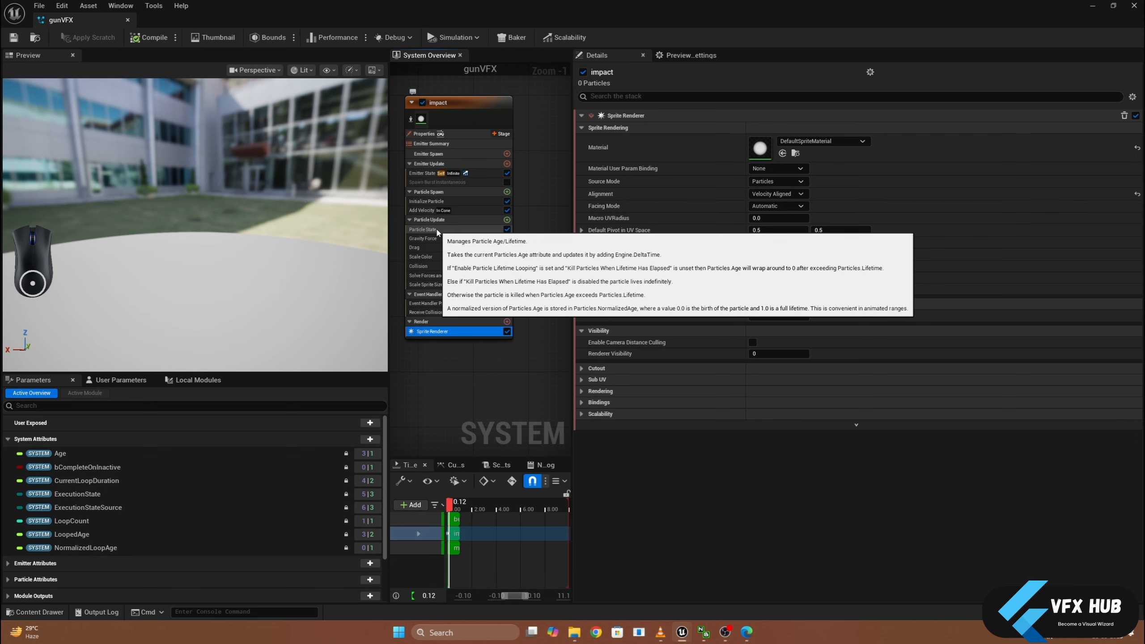
click(448, 202)
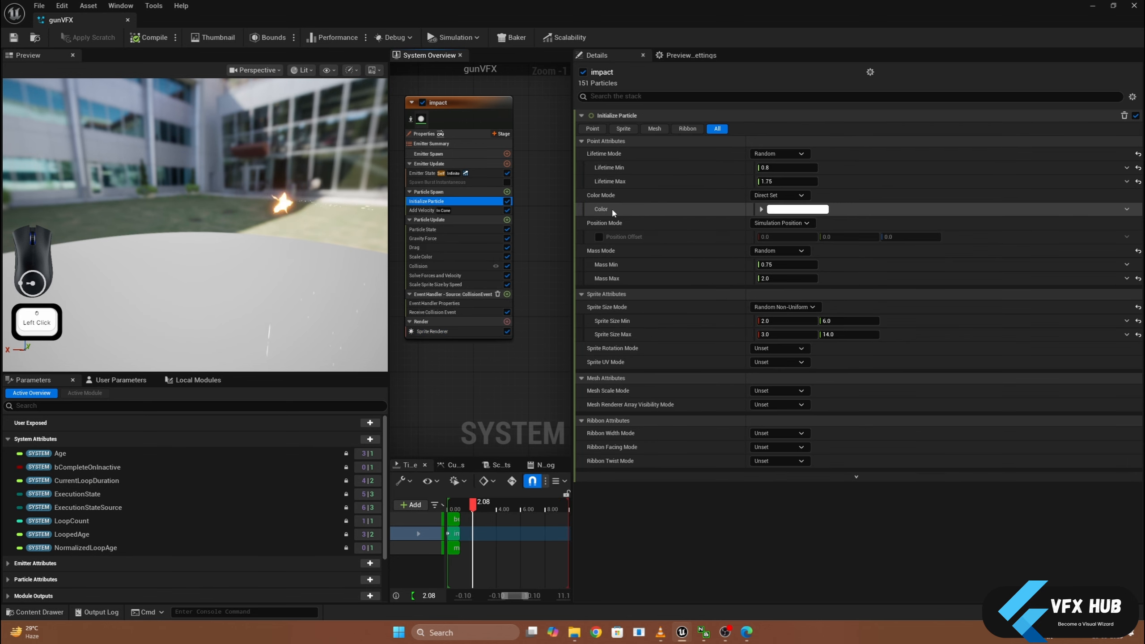
click(761, 209)
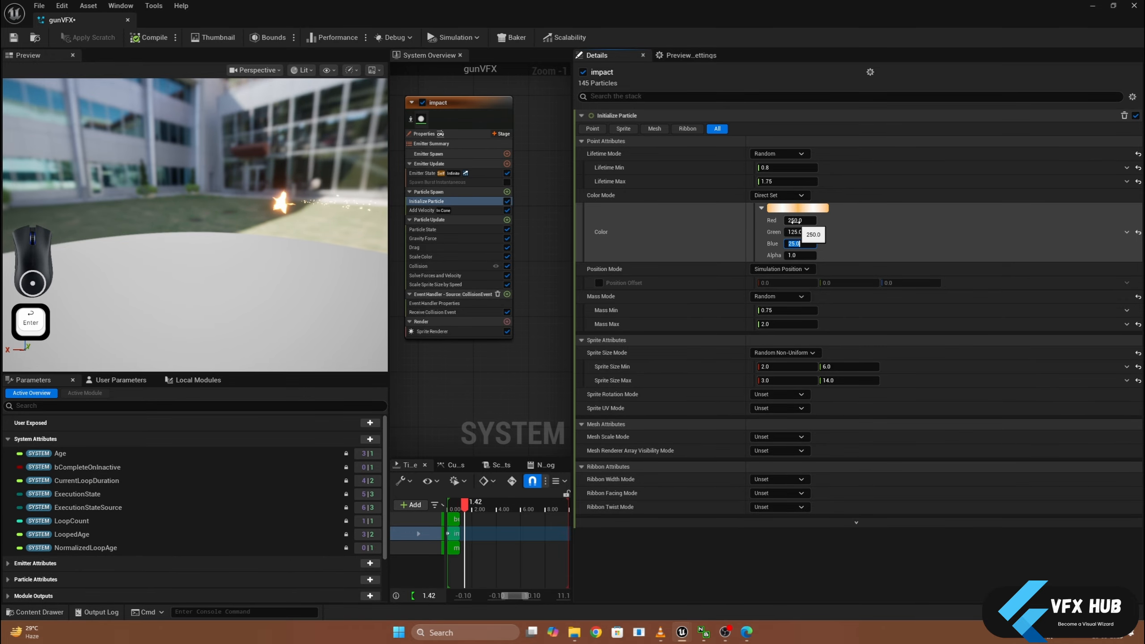
click(14, 37)
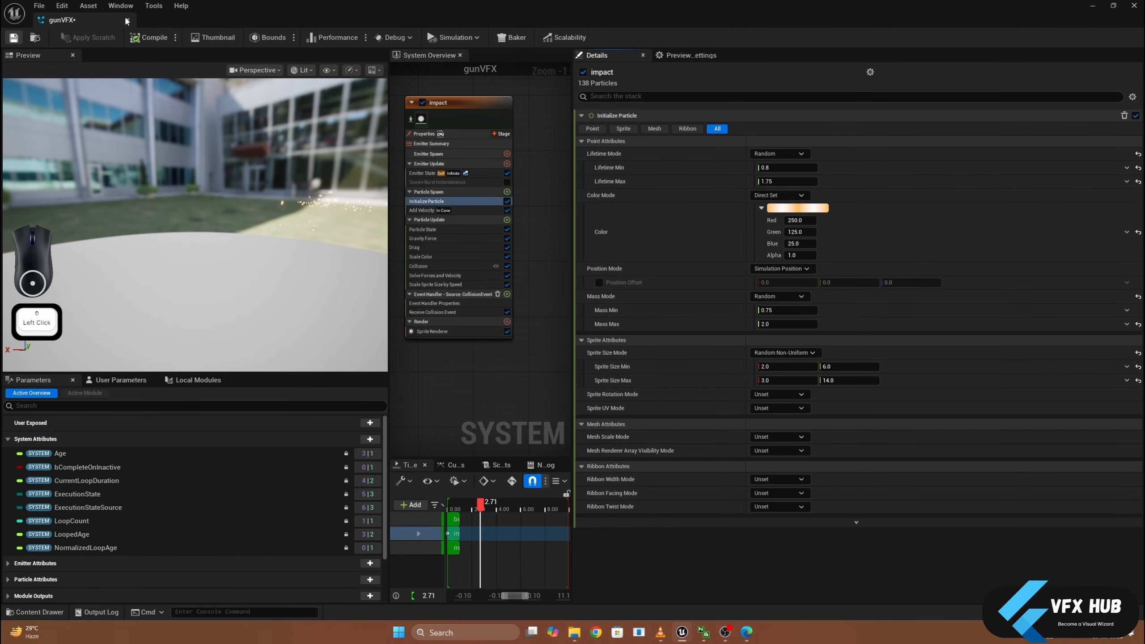
click(128, 20)
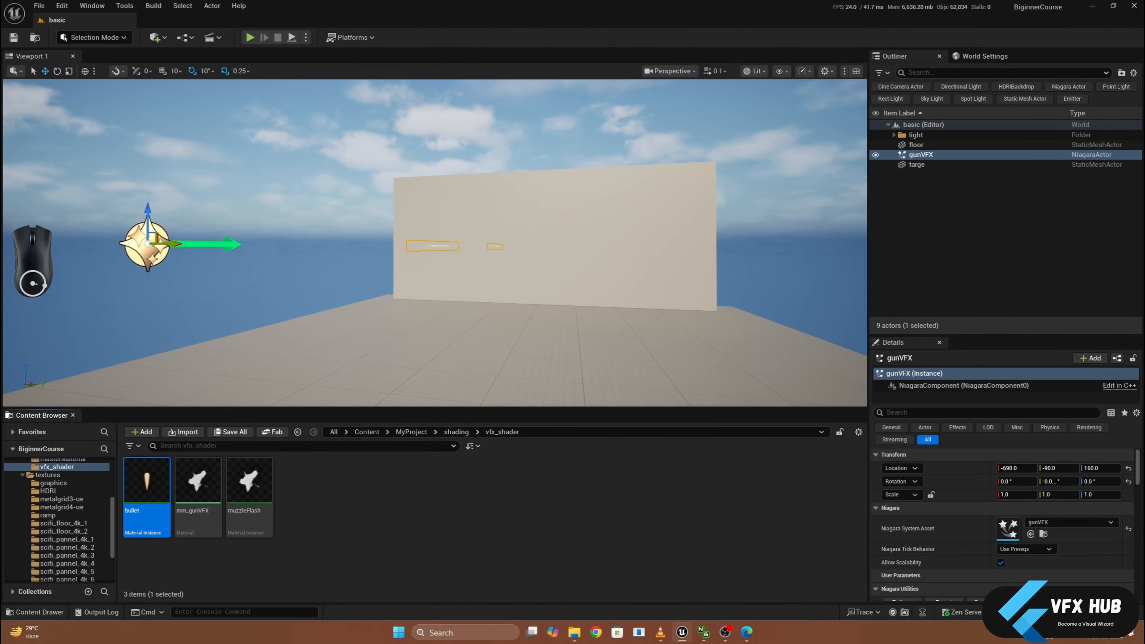
- Examine the glowing impact sparks and bullets against the target wall in the basic level from close up and farther away
alt+drag(433, 243, 343, 244)
key(Escape)
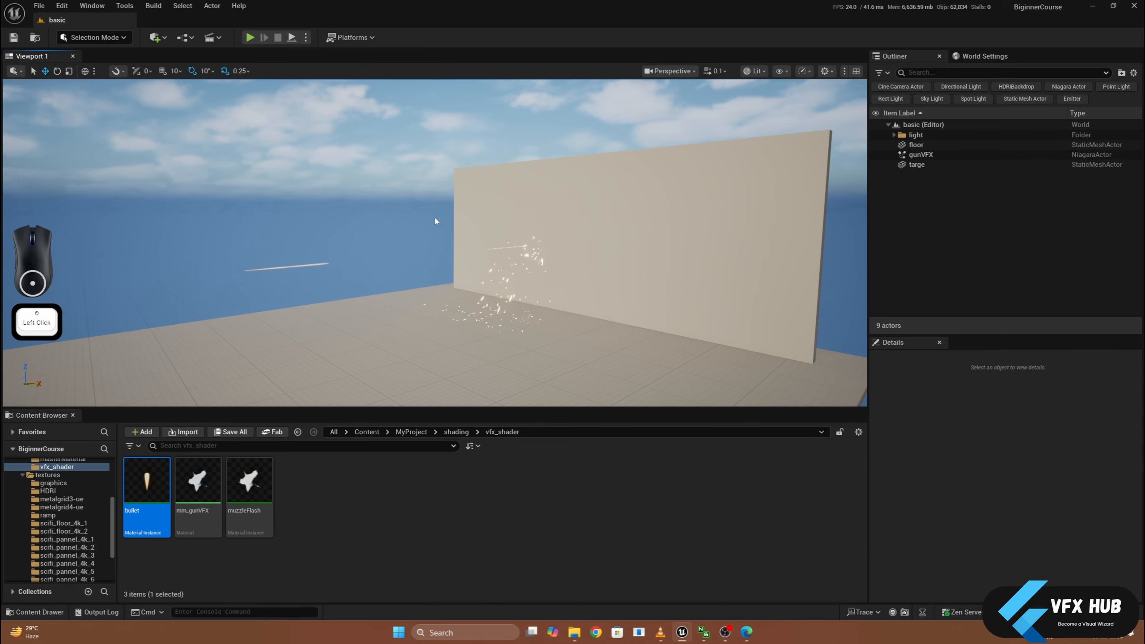
scroll(510, 262, up, 2)
scroll(545, 285, up, 2)
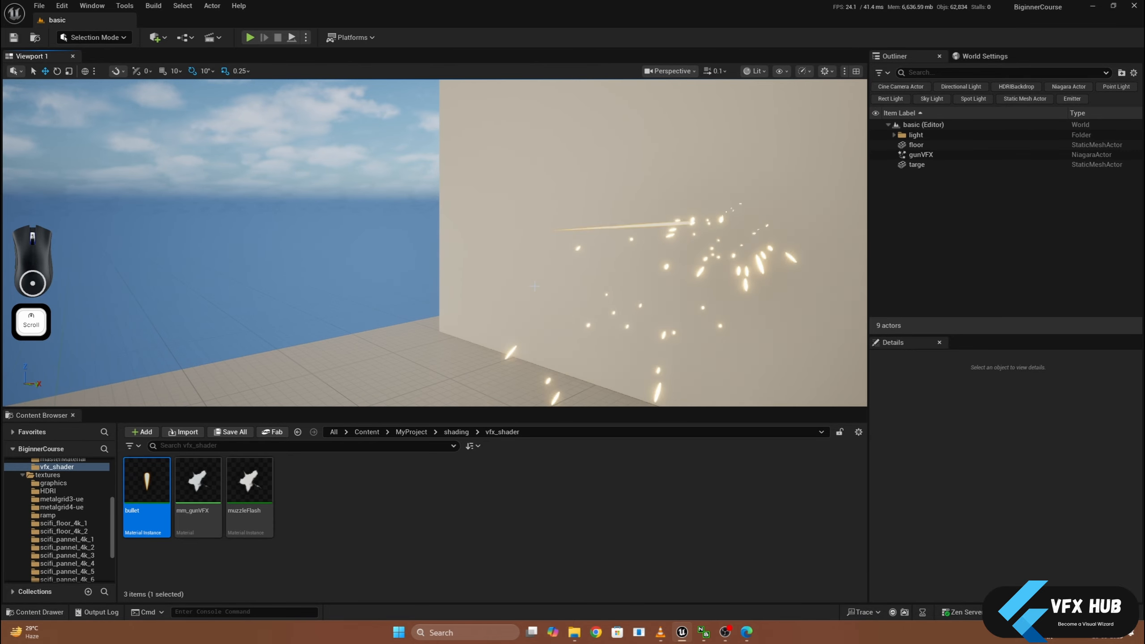
scroll(545, 285, down, 4)
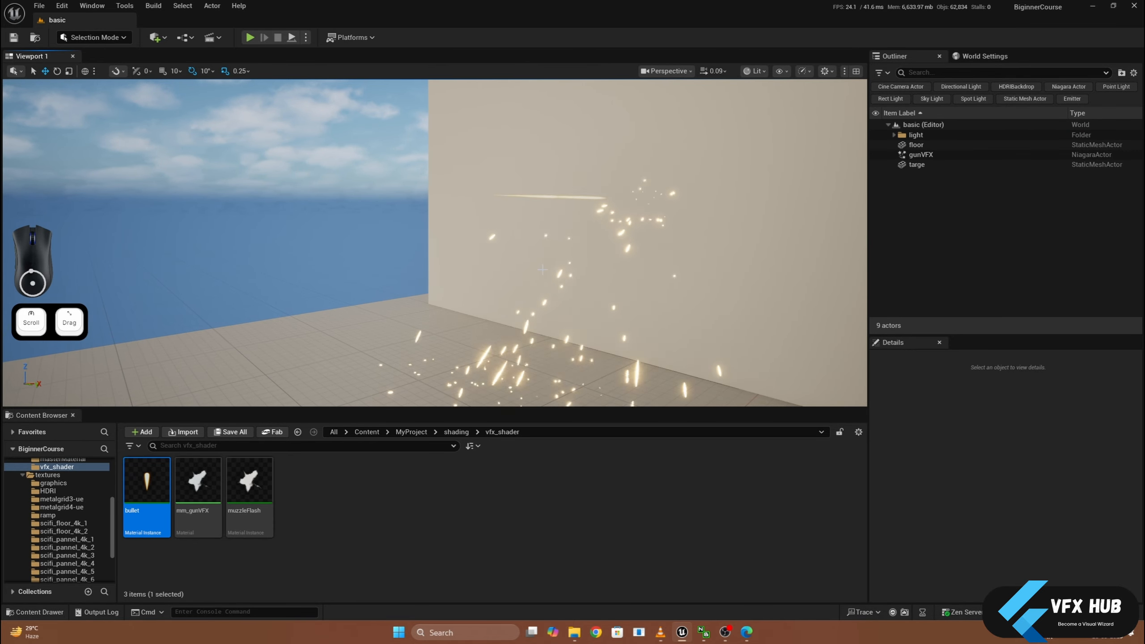
scroll(528, 267, down, 2)
middle_drag(528, 267, 510, 267)
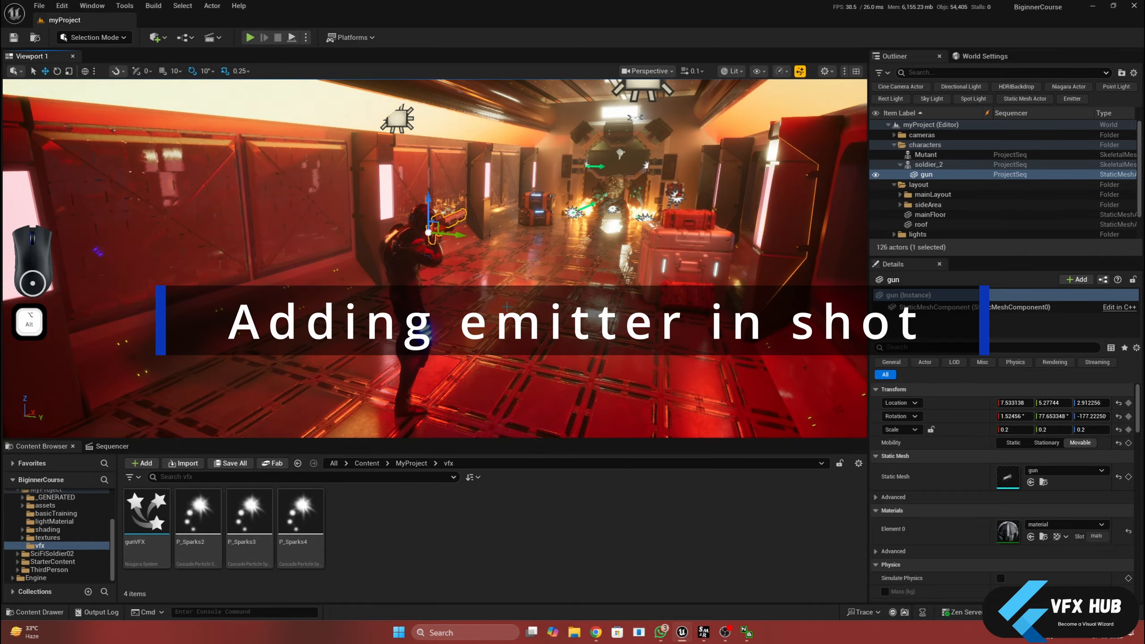
- Place the gunVFX Niagara system from the vfx folder on the floor beside the soldier in the myProject level
alt+drag(479, 342, 322, 422)
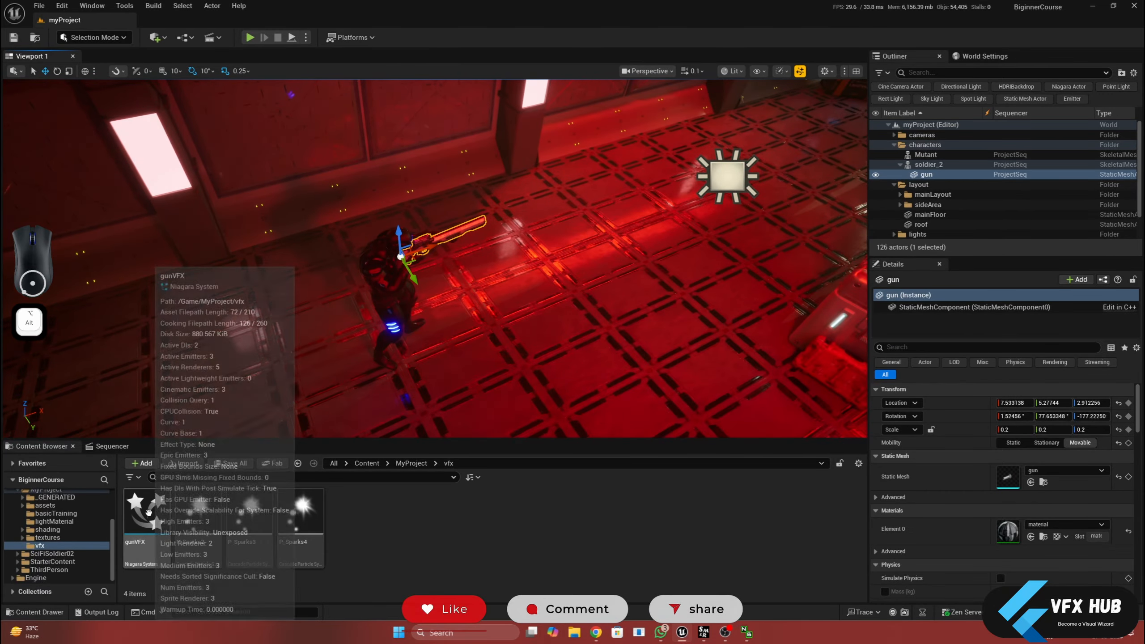
drag(137, 517, 480, 323)
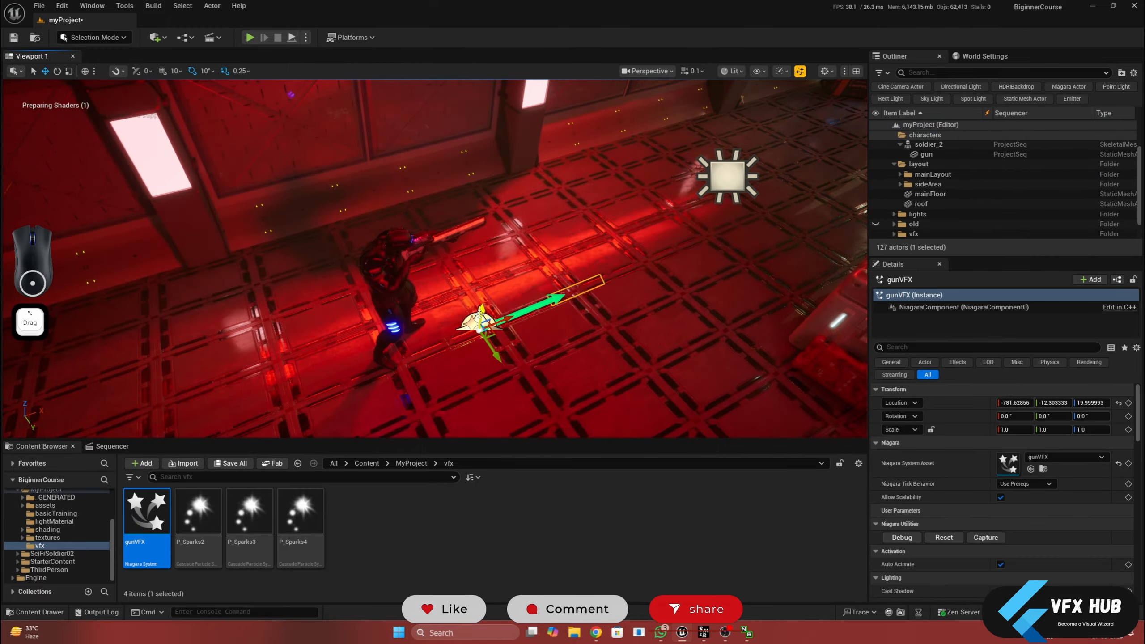
alt+drag(587, 329, 559, 289)
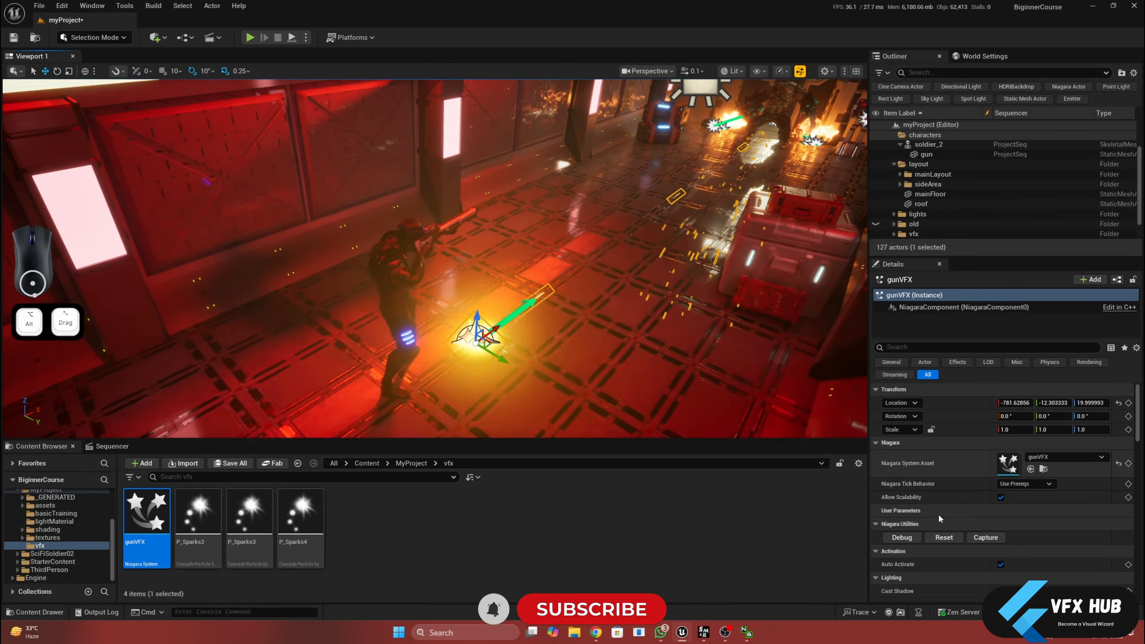
- Open the placed actor's gunVFX system and widen its preview and System Overview areas
click(1007, 468)
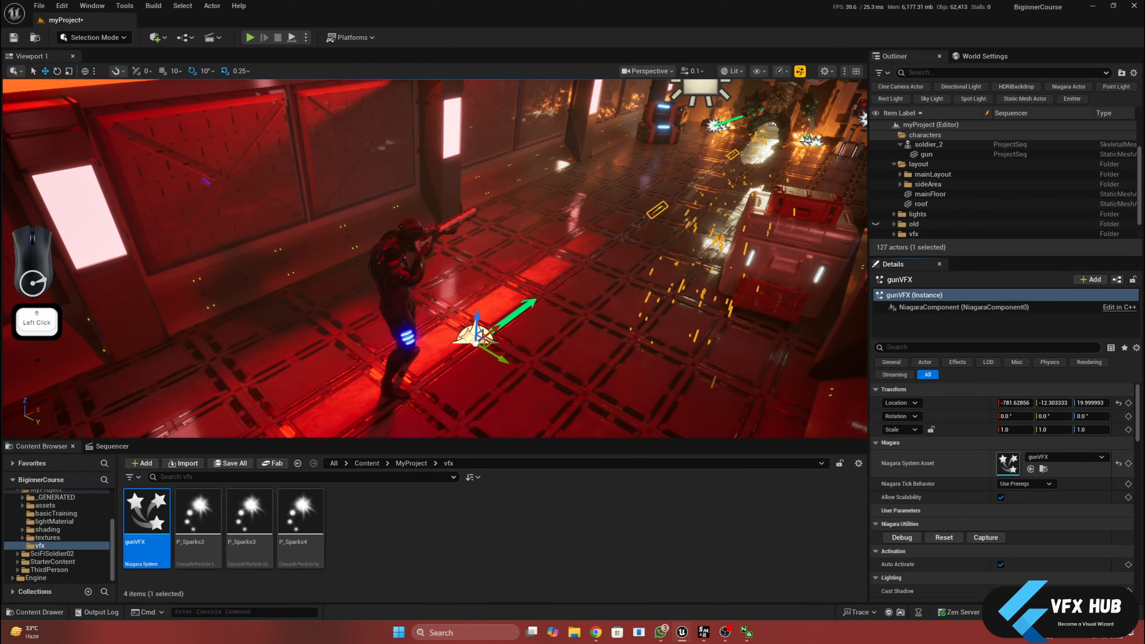
double_click(837, 146)
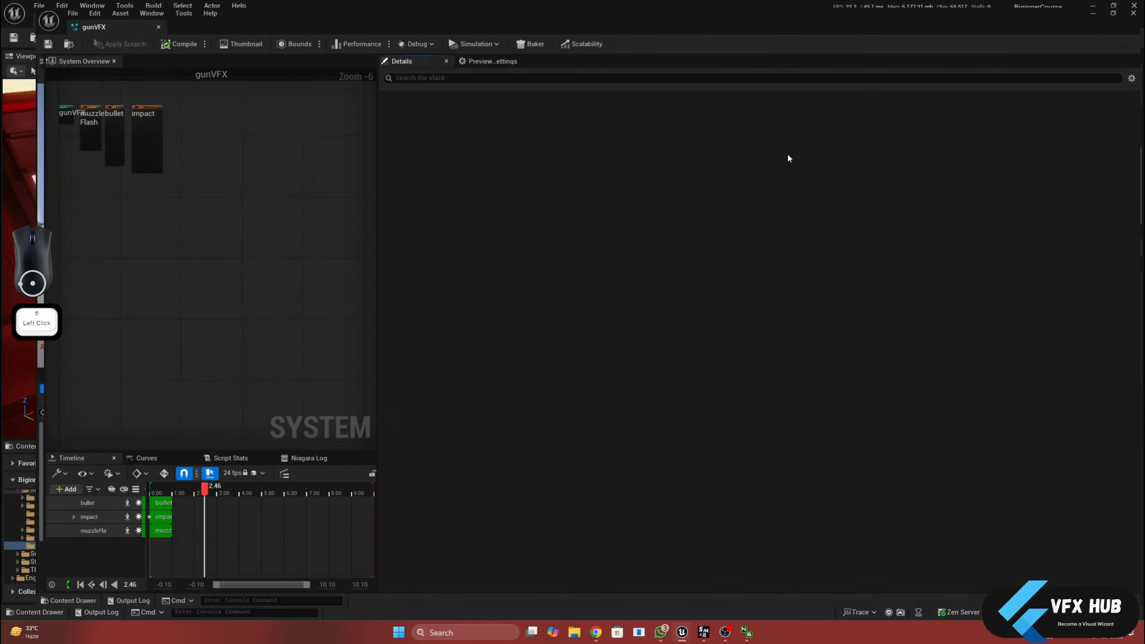
right_drag(145, 177, 276, 246)
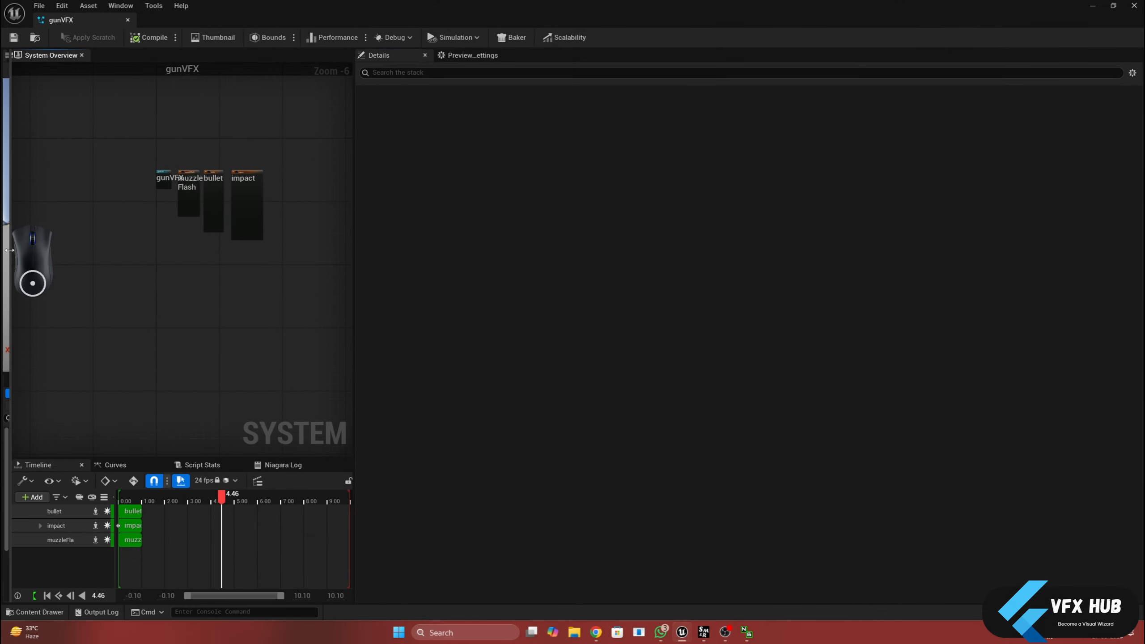
drag(9, 251, 282, 284)
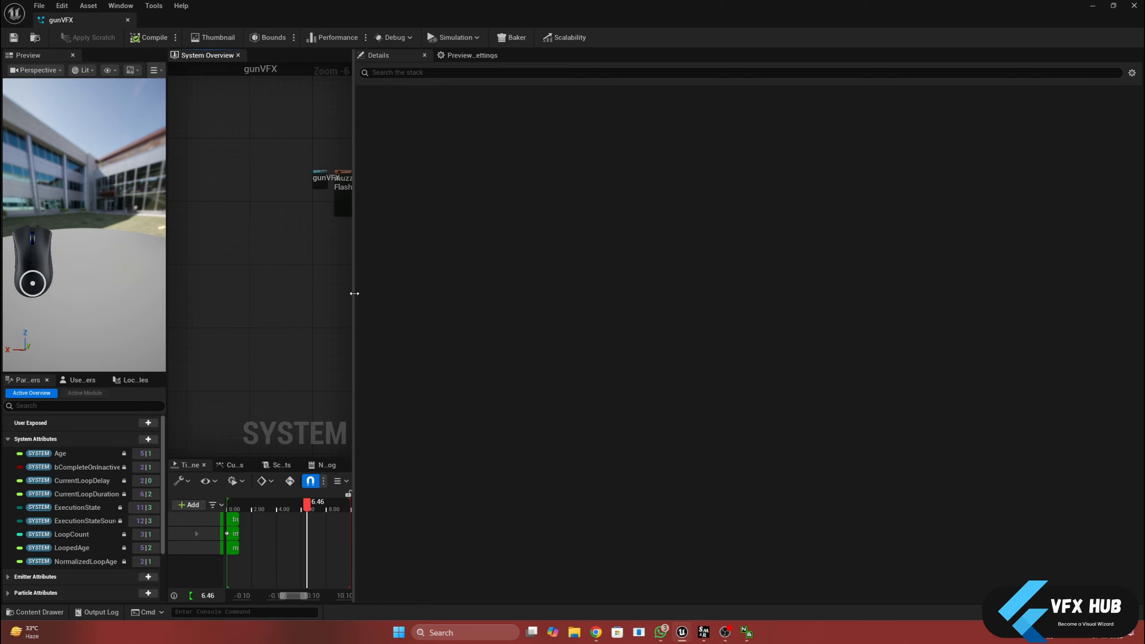
drag(359, 296, 787, 290)
- Examine the muzzleFlash, bullet and impact emitter stacks, including the Light Renderers, and minimize the gunVFX editor
scroll(561, 226, up, 3)
right_drag(562, 226, 702, 254)
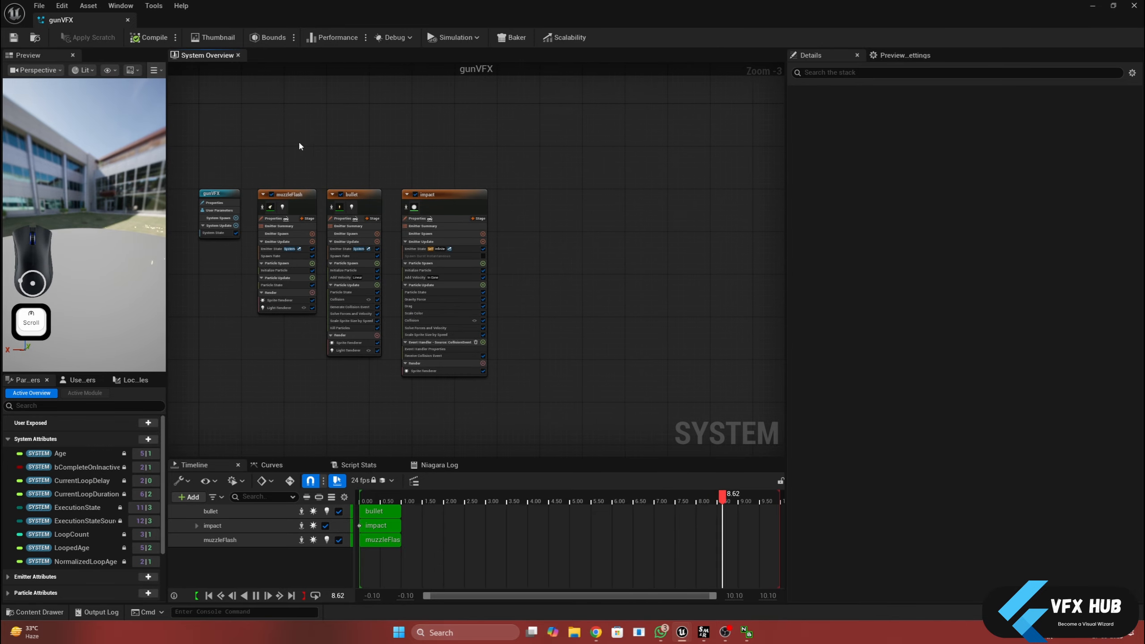
right_drag(299, 144, 416, 144)
click(391, 196)
click(460, 196)
click(1093, 6)
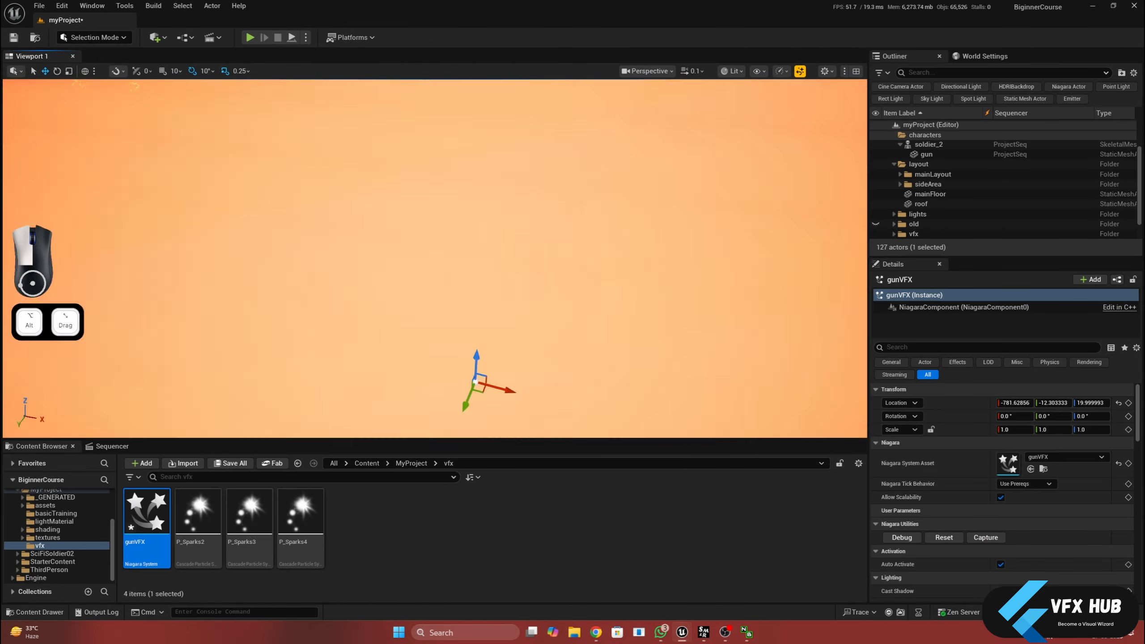
- Move the gunVFX actor to the tip of the soldier's gun barrel, at about X -785.9, Y -18.4, Z 179.0
scroll(456, 271, up, 3)
key(f)
scroll(456, 271, up, 3)
alt+drag(456, 271, 478, 253)
drag(428, 209, 442, 207)
drag(458, 164, 510, 207)
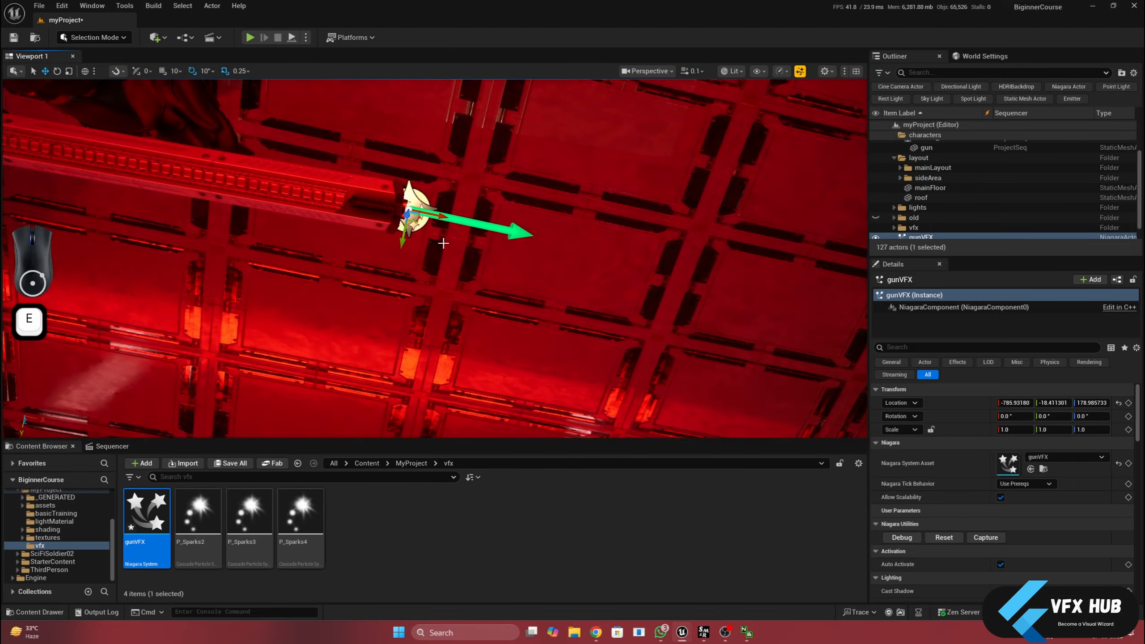
- Rotate the gunVFX actor to line up its firing direction with the gun barrel
key(e)
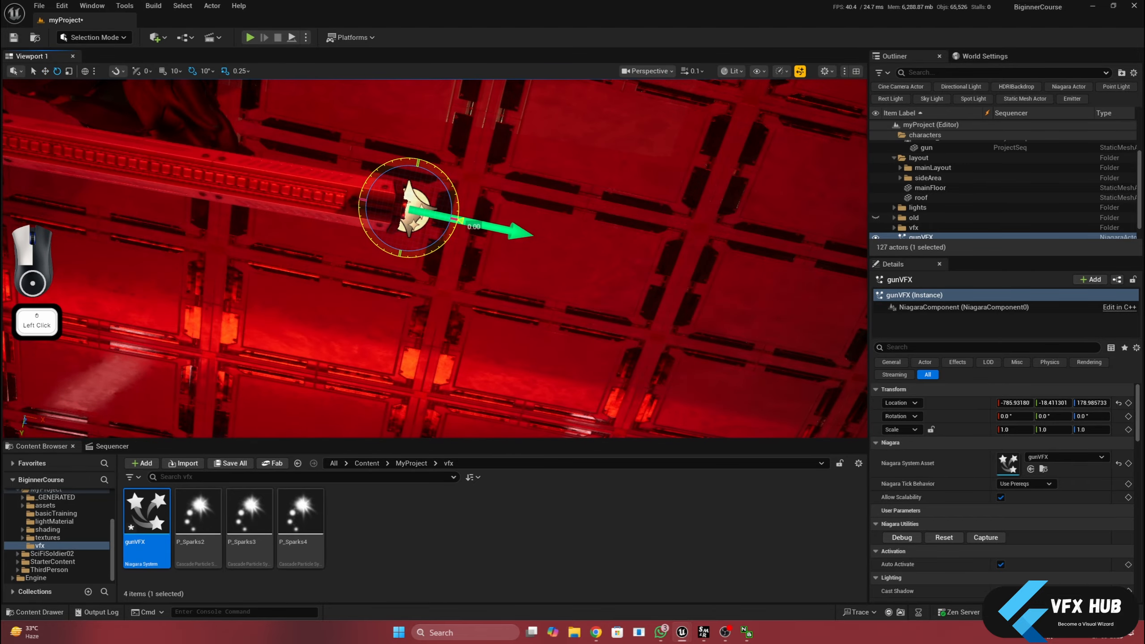